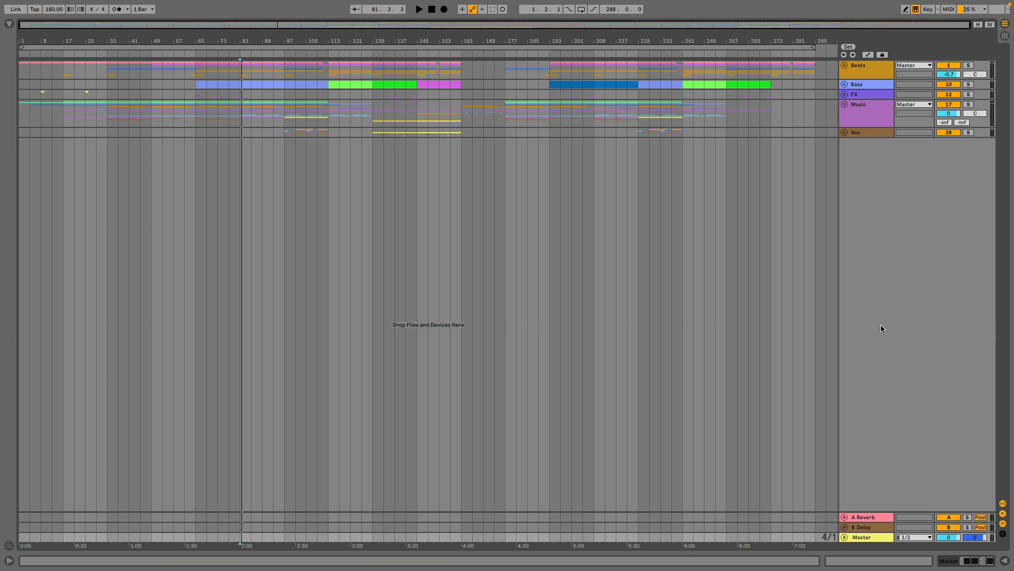
Play back a section of the full arrangement from bar 81, stopping after several bars.
key("space")
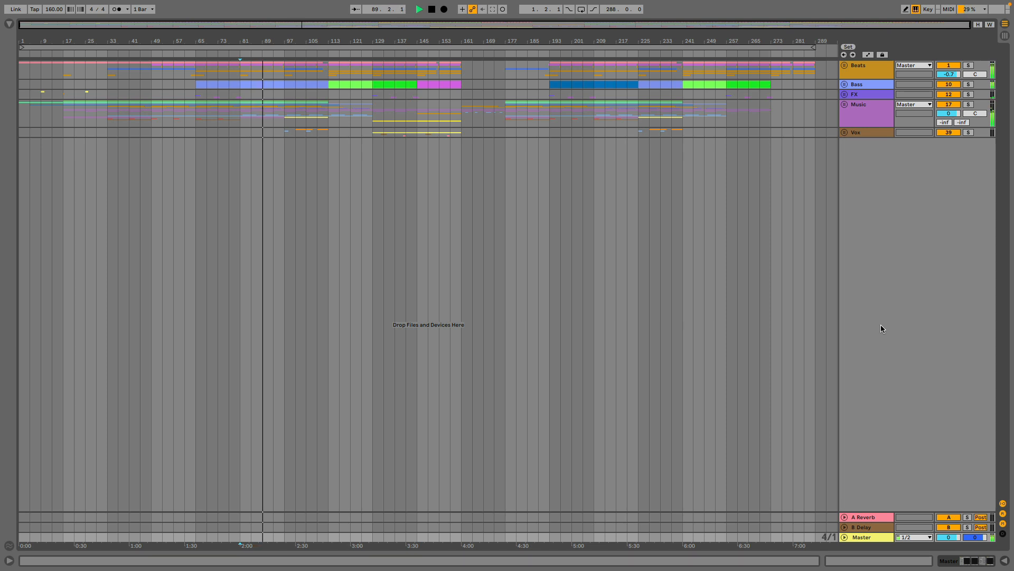
key("space")
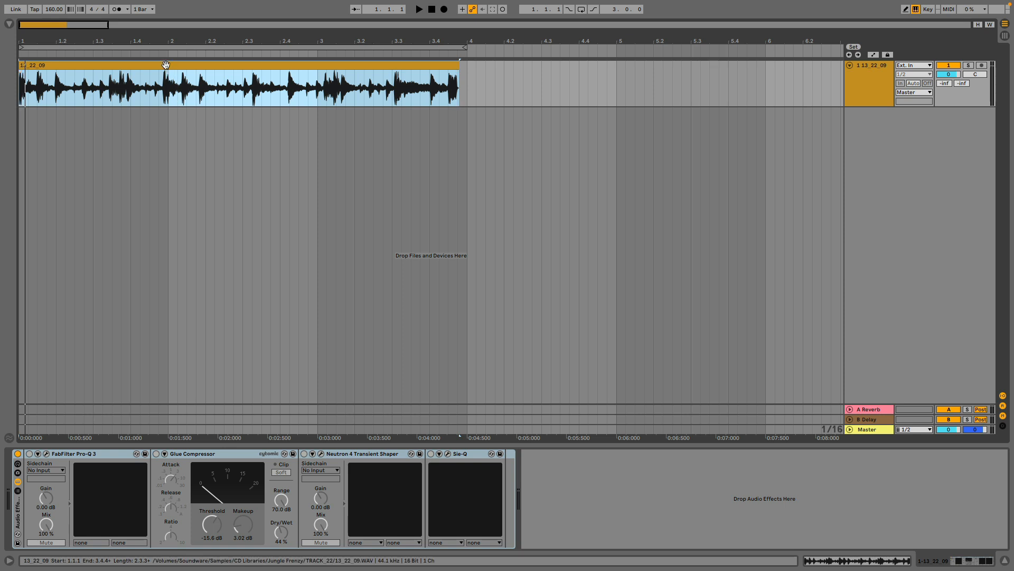
Audition the unprocessed 13_22_09 break clip several times from its start.
key("space")
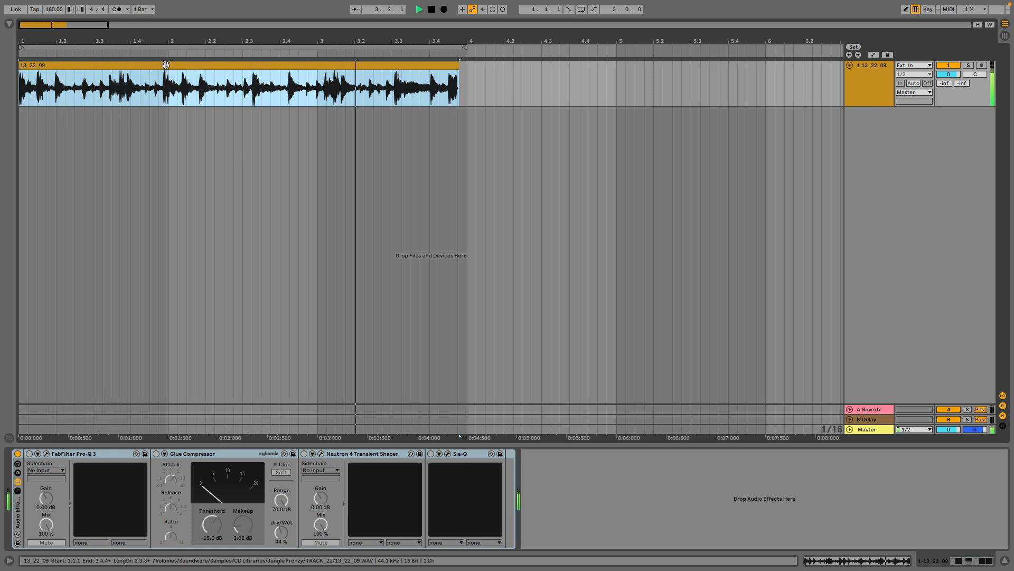
key("space")
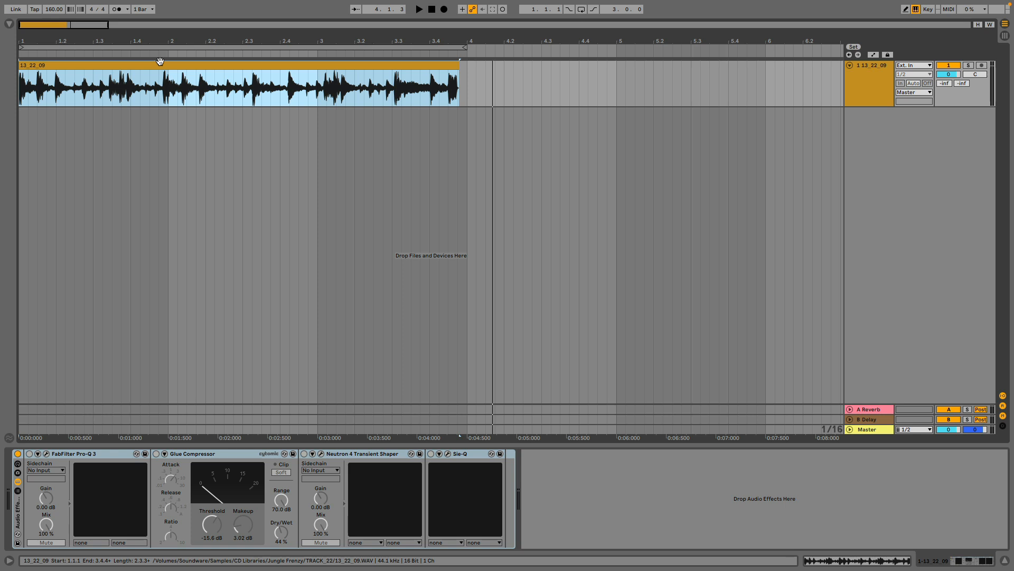
left_click(26, 94)
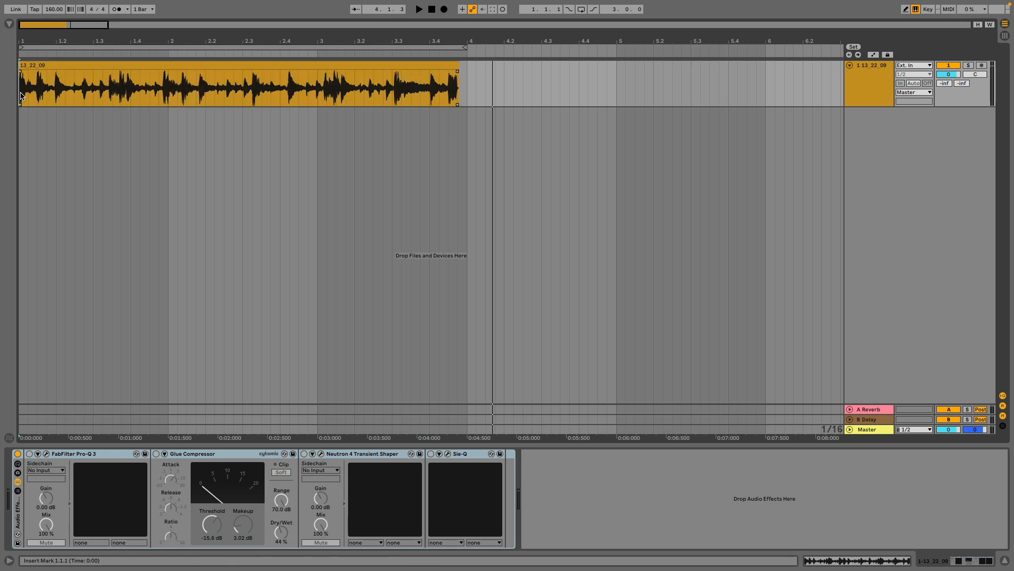
key("space")
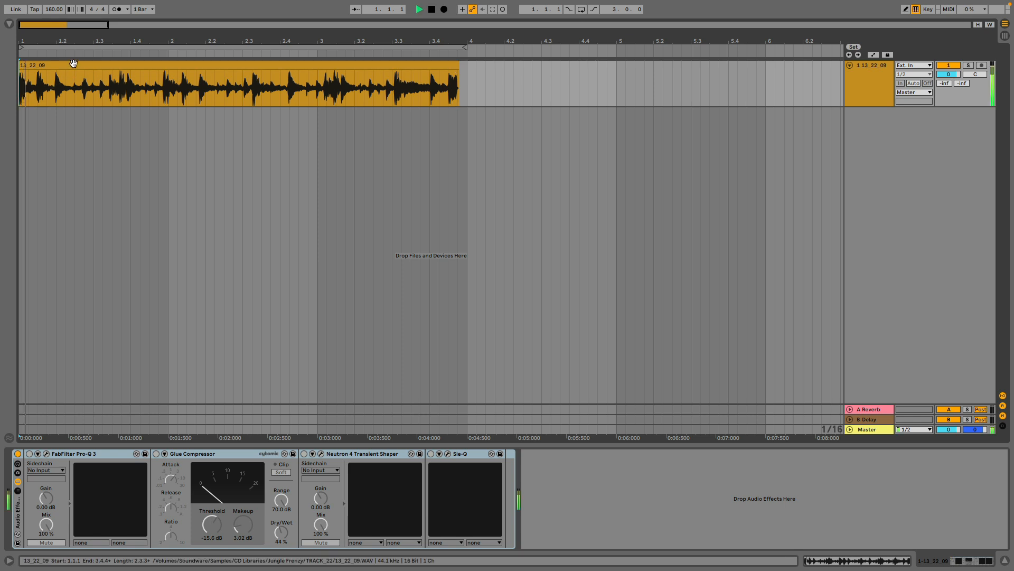
key("space")
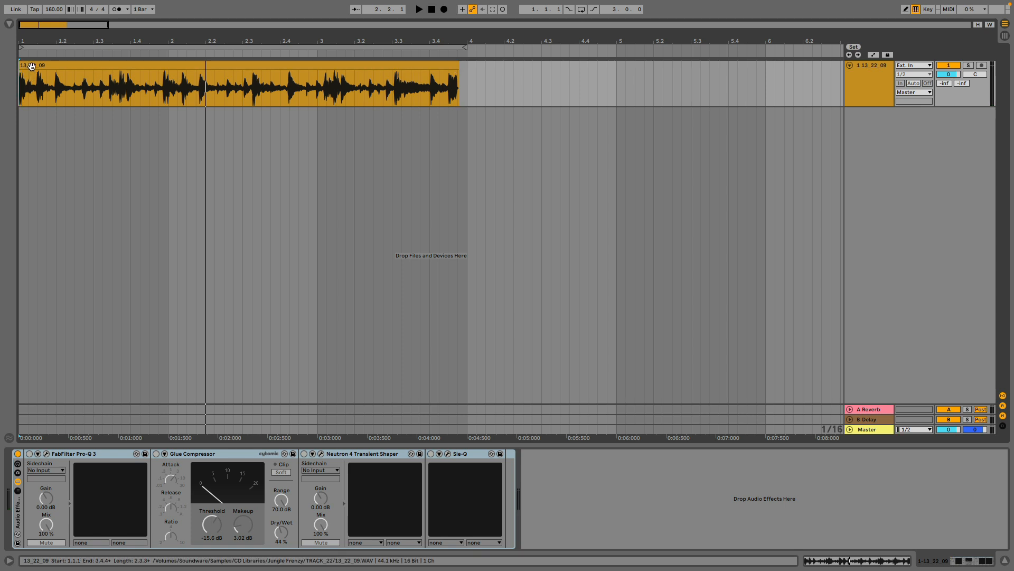
left_click(32, 66)
key("space")
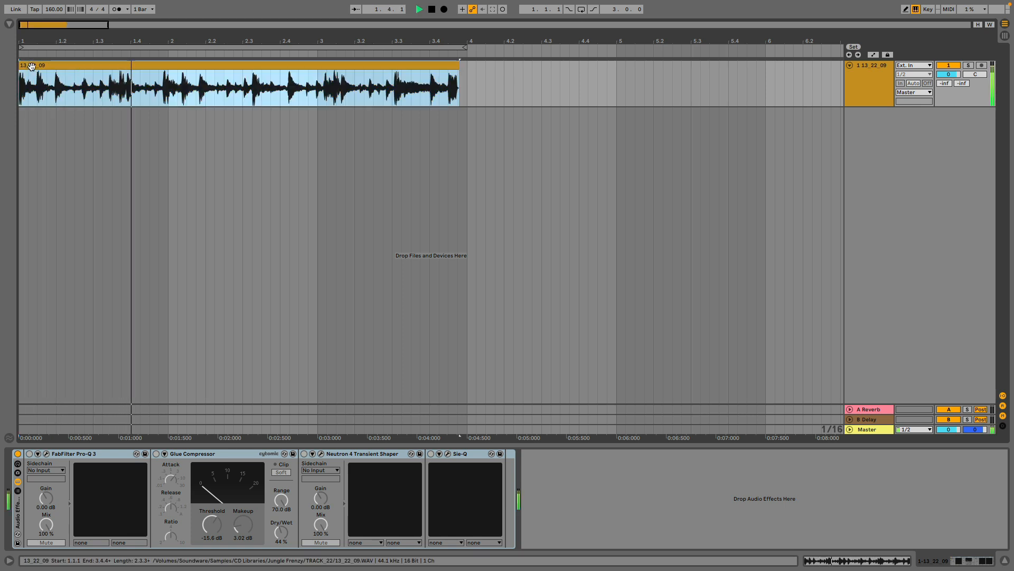
key("space")
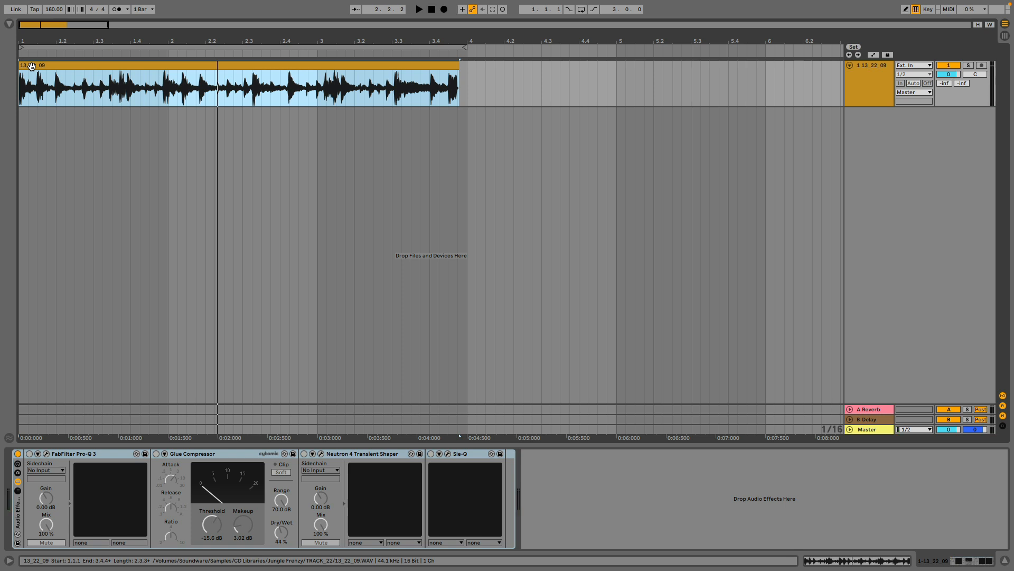
left_click(32, 65)
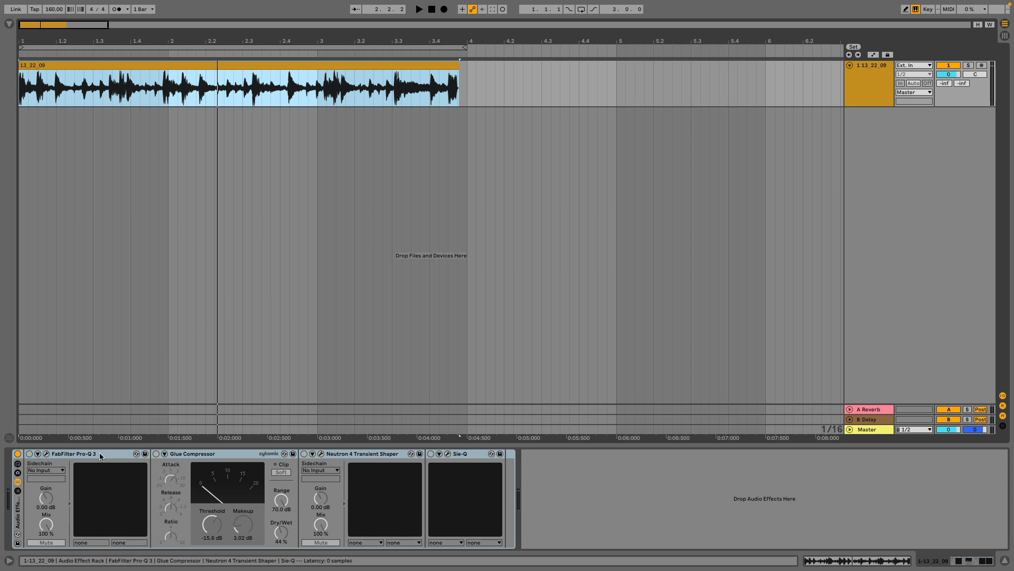
Enable FabFilter Pro-Q 3 on the break track and open its EQ window over the arrangement.
left_click(59, 455)
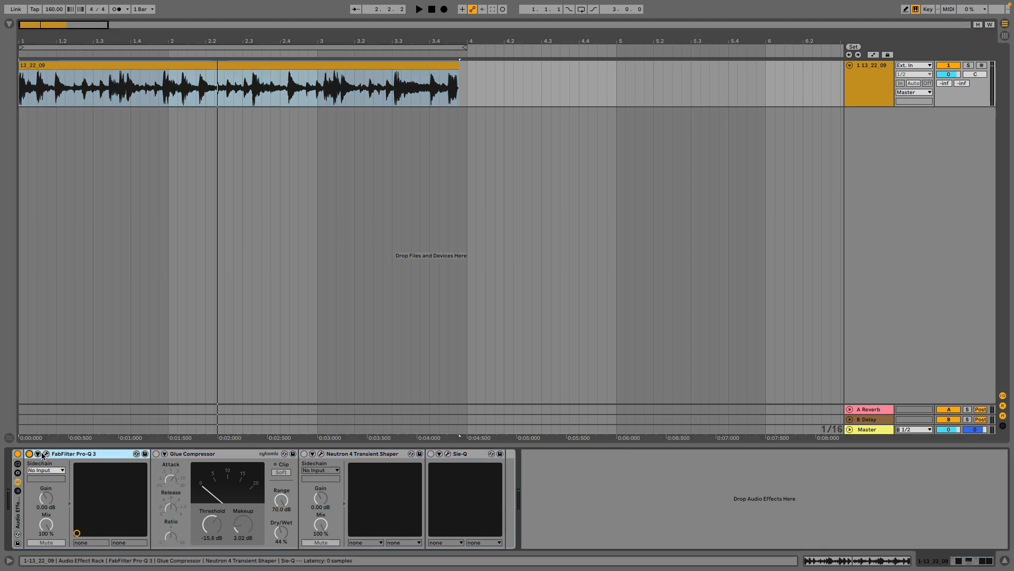
left_click(46, 453)
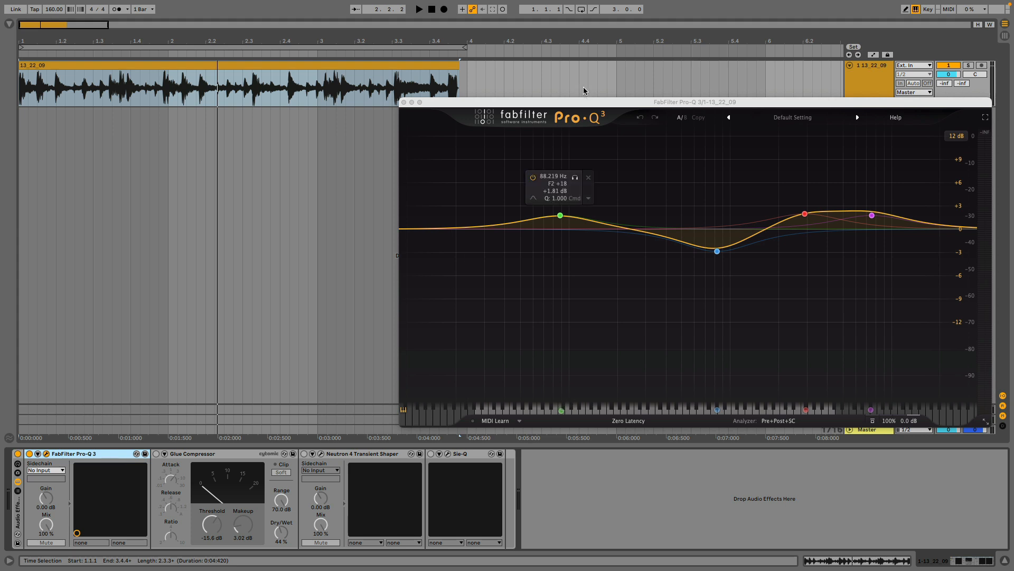
left_click_drag(589, 102, 507, 107)
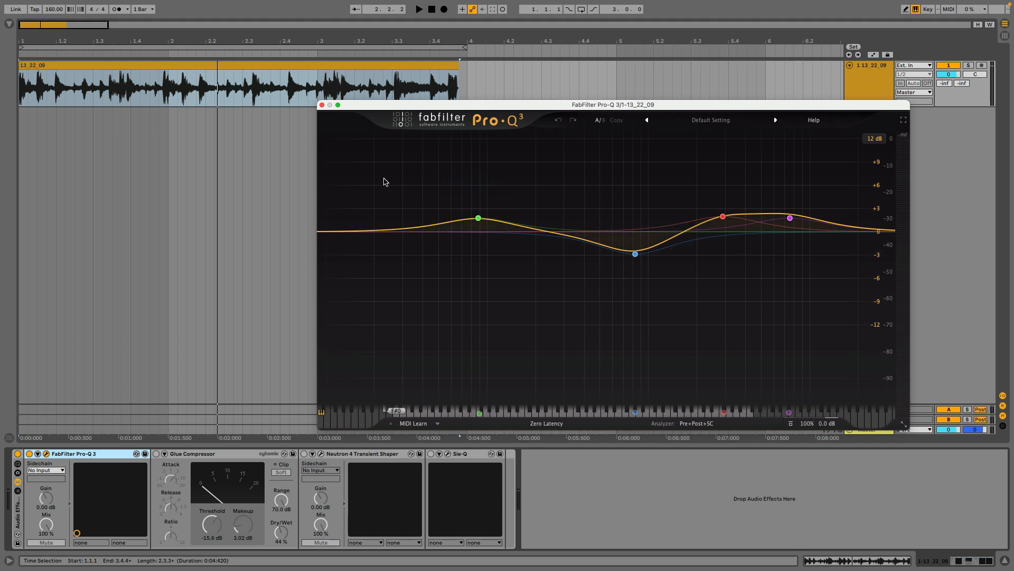
Audition the break from its start, comparing the sound with Pro-Q 3 enabled and bypassed.
left_click(114, 66)
key("space")
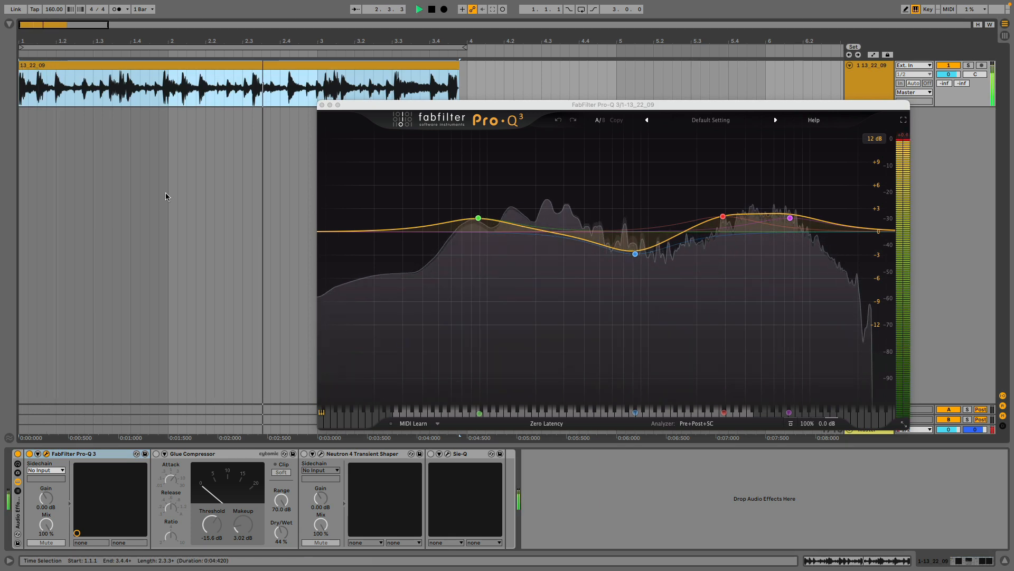
key("space")
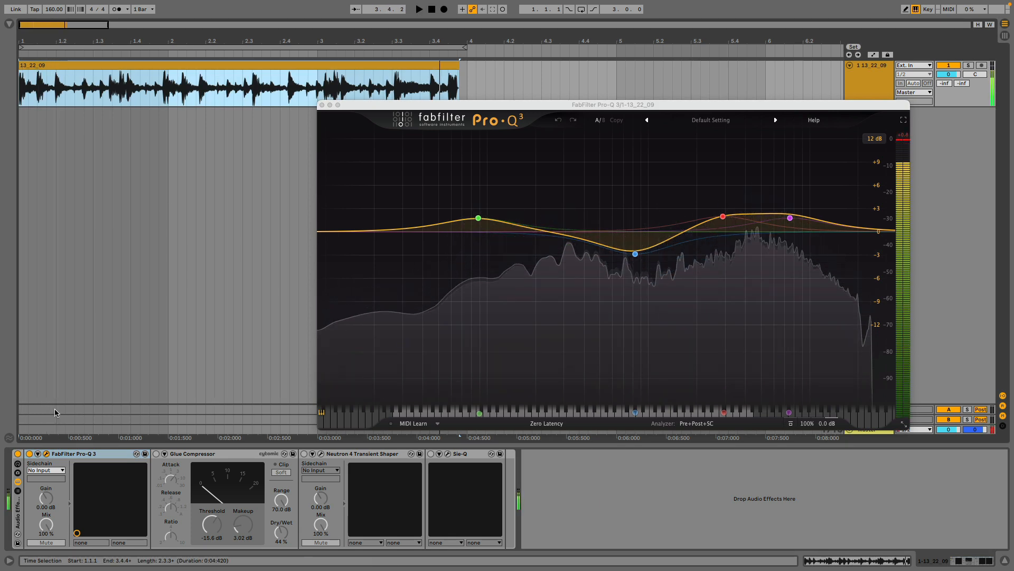
left_click(91, 64)
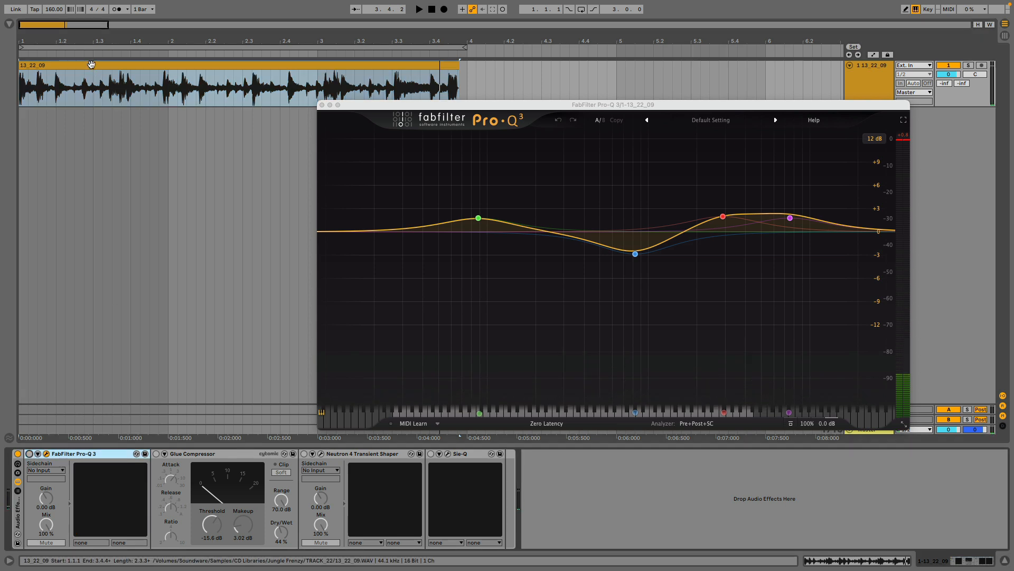
key("space")
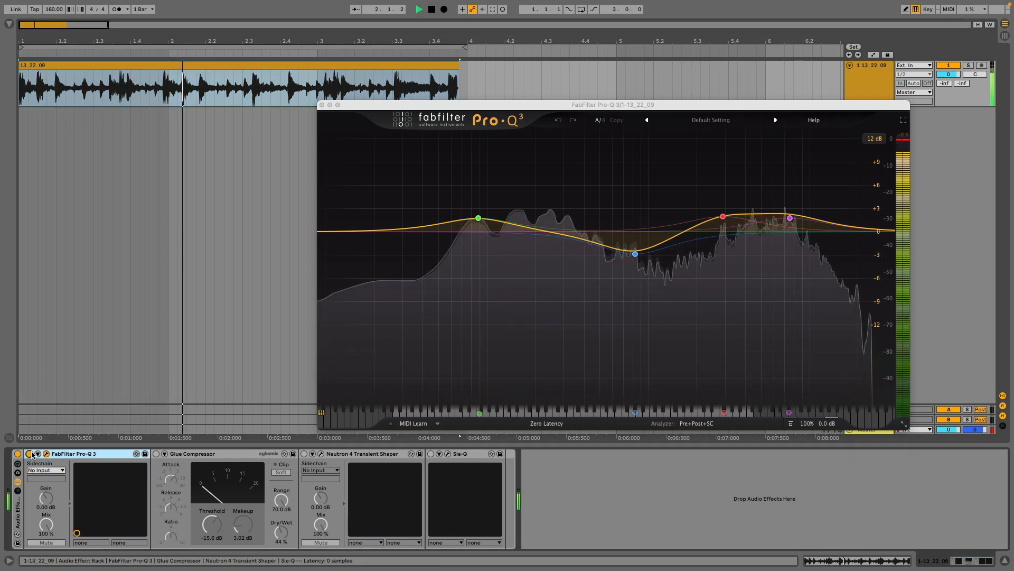
left_click(29, 453)
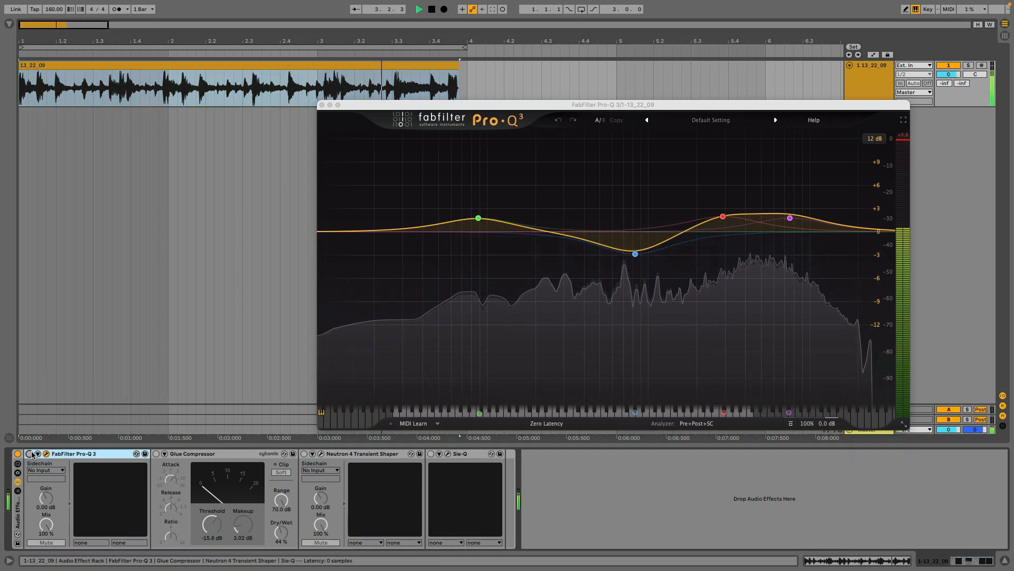
left_click(29, 454)
key("space")
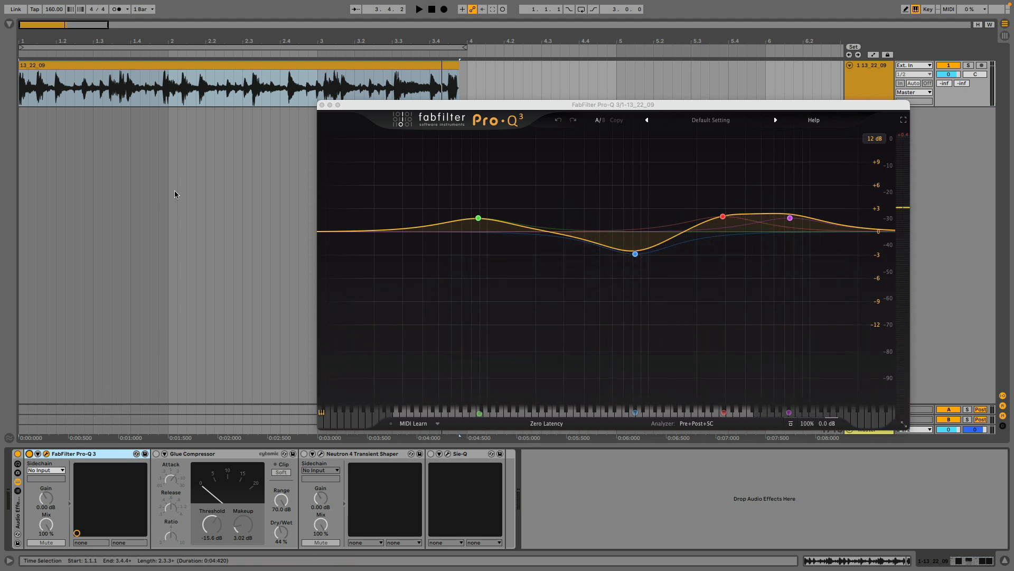
Examine the frequency and gain settings of the red, blue and green EQ bands in Pro-Q 3.
left_click(81, 64)
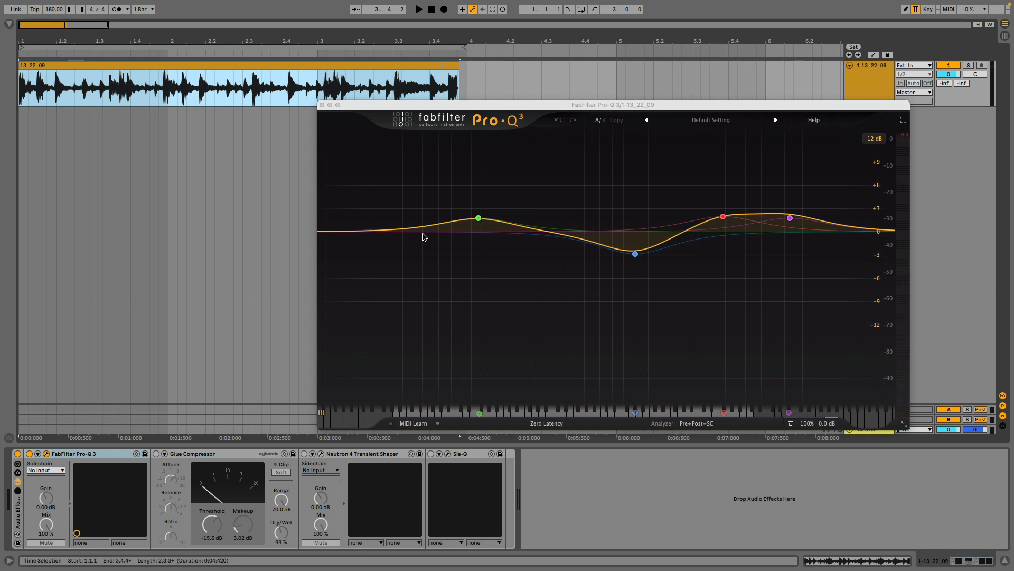
mouse_move(726, 221)
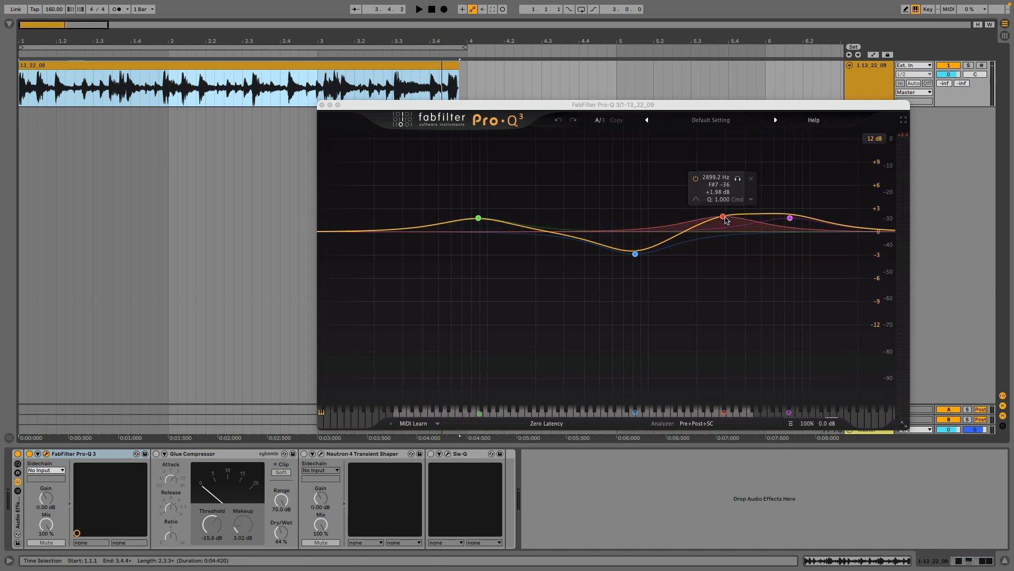
mouse_move(638, 253)
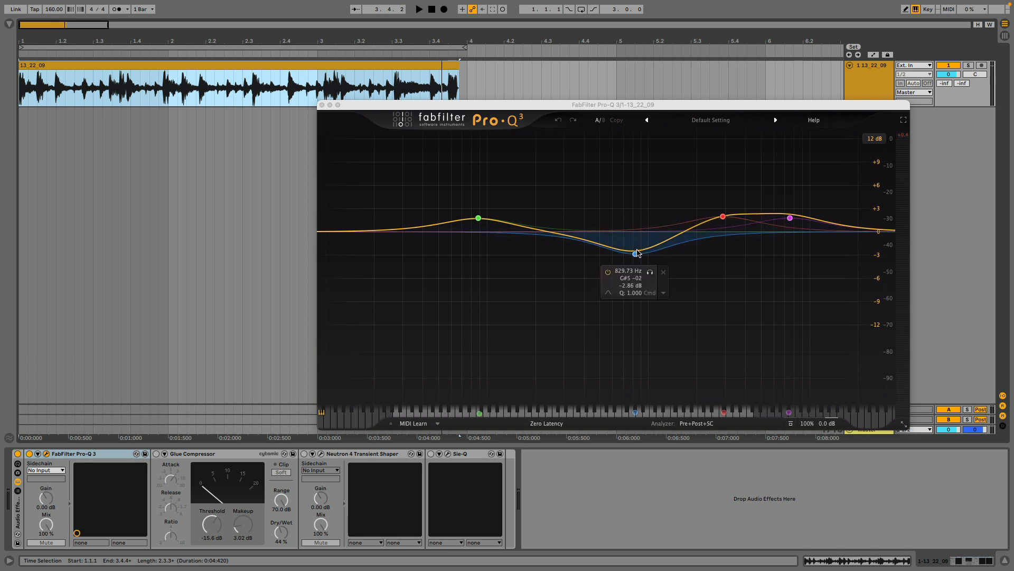
mouse_move(477, 219)
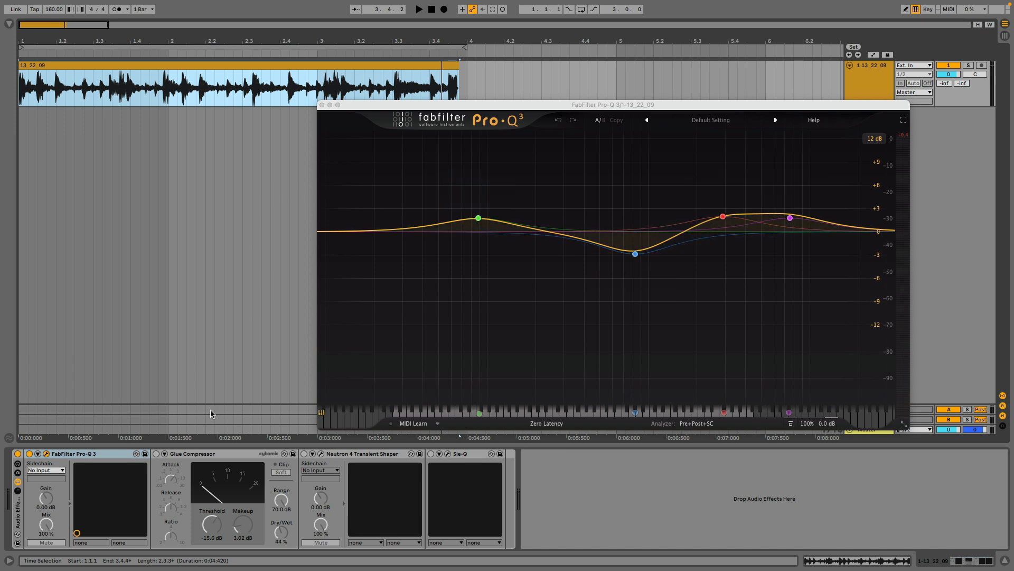
Enable the Glue Compressor on the break track and audition the clip through it.
left_click(185, 453)
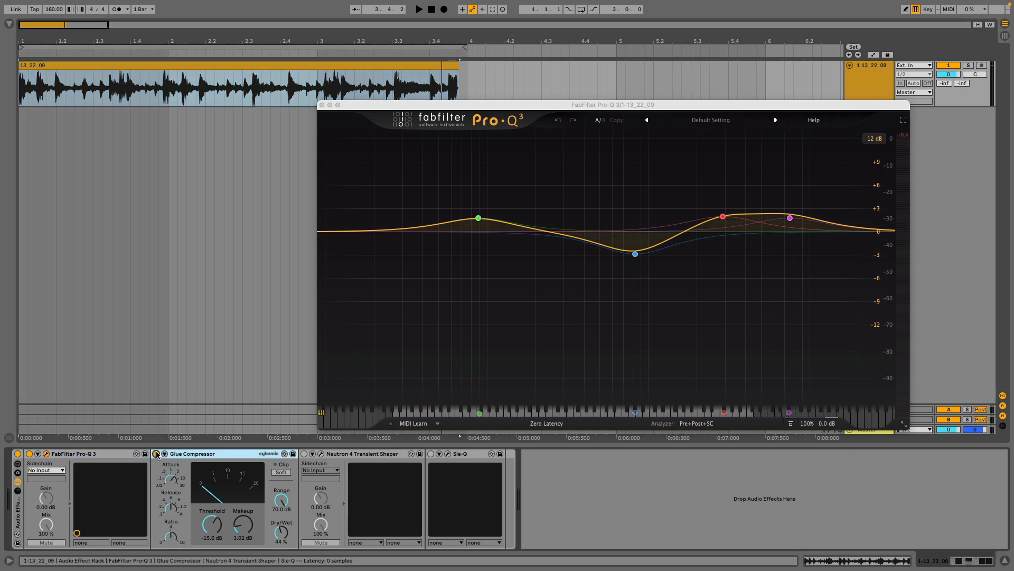
left_click(43, 64)
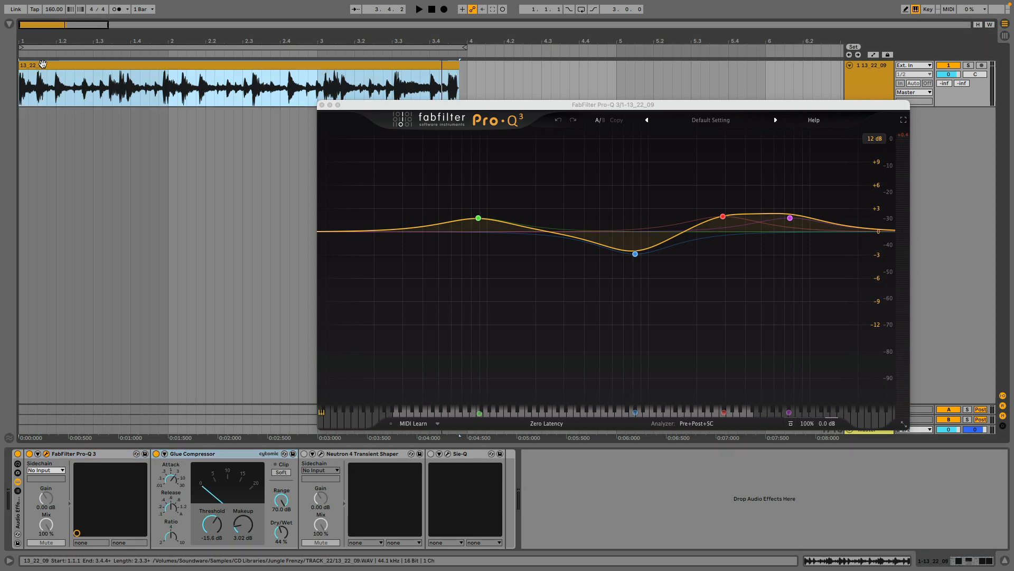
key("space")
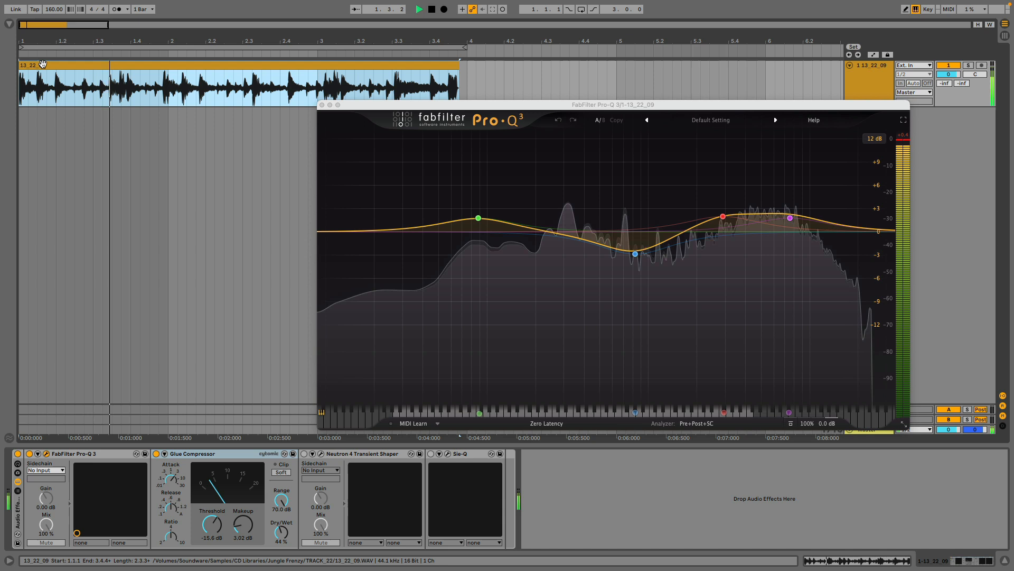
key("space")
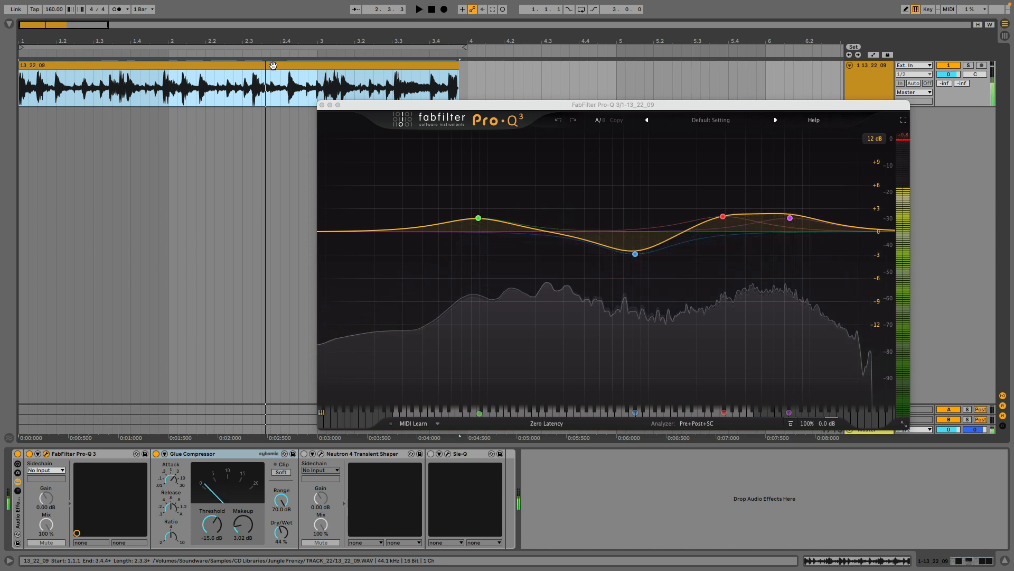
Loop the break clip and compare its playback with the Glue Compressor enabled and bypassed.
key("super+l")
key("space")
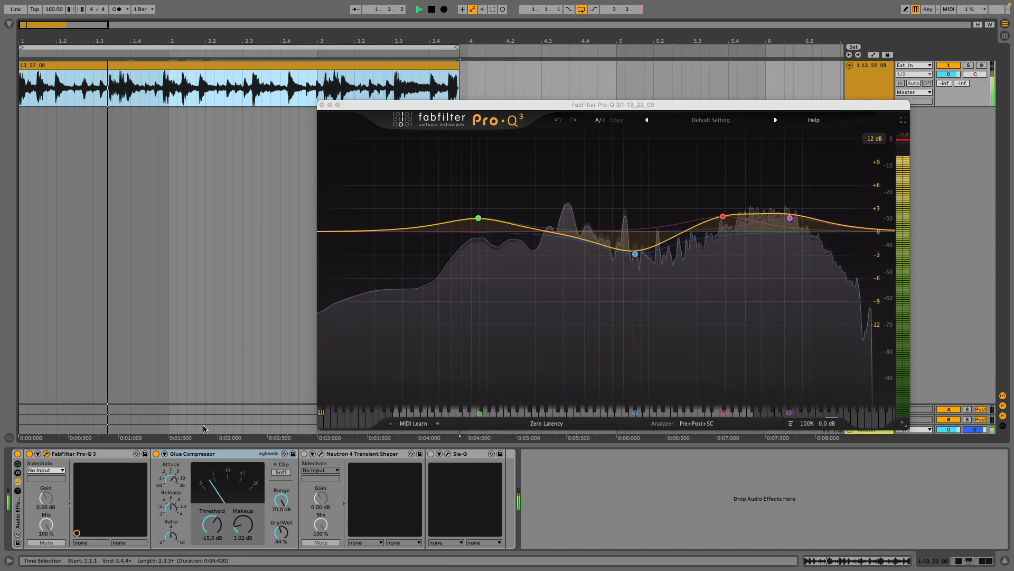
left_click(155, 454)
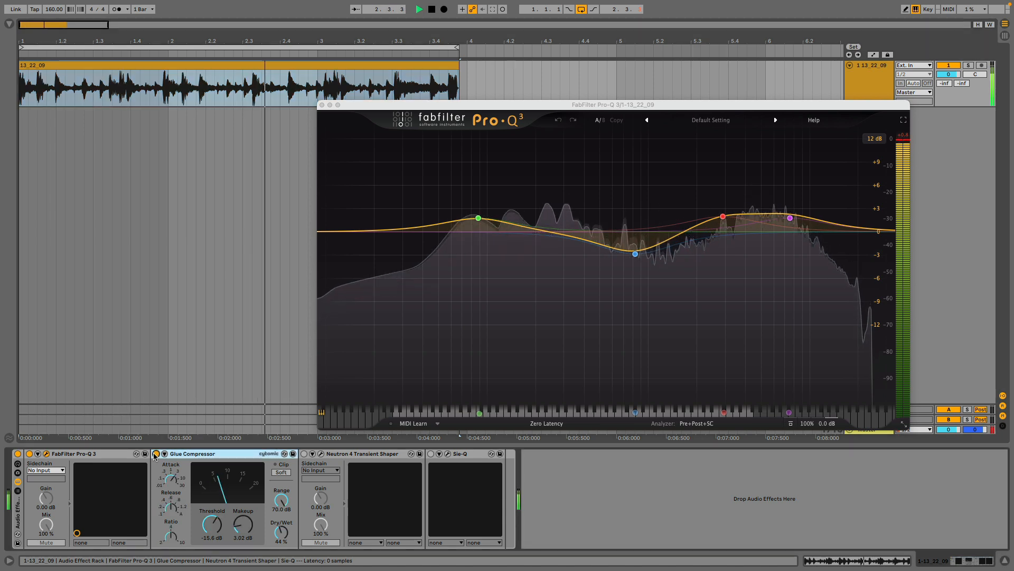
left_click(156, 454)
key("space")
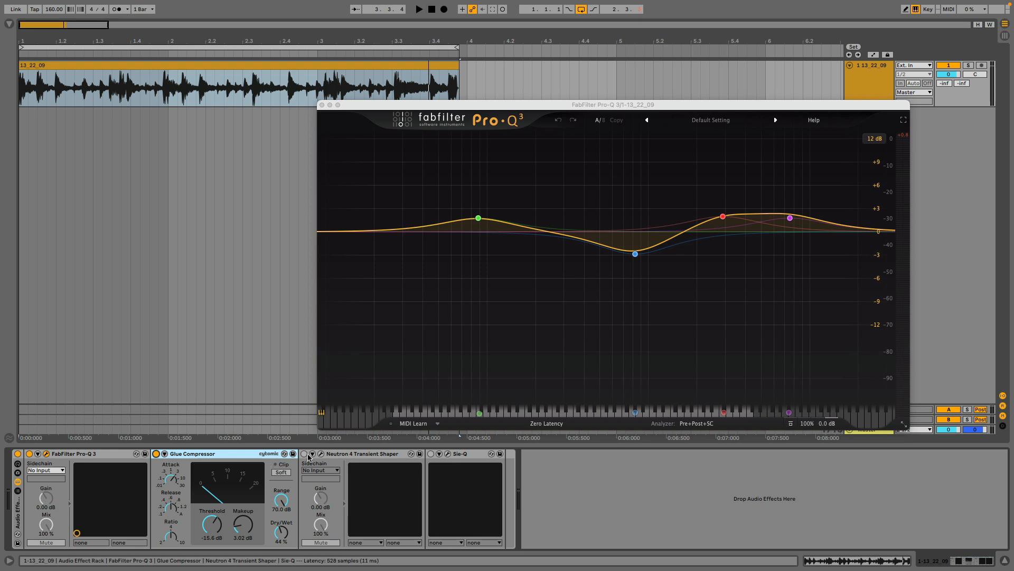
Enable and open Neutron 4 Transient Shaper, and slightly lower the sustain of its low-frequency band.
left_click(321, 456)
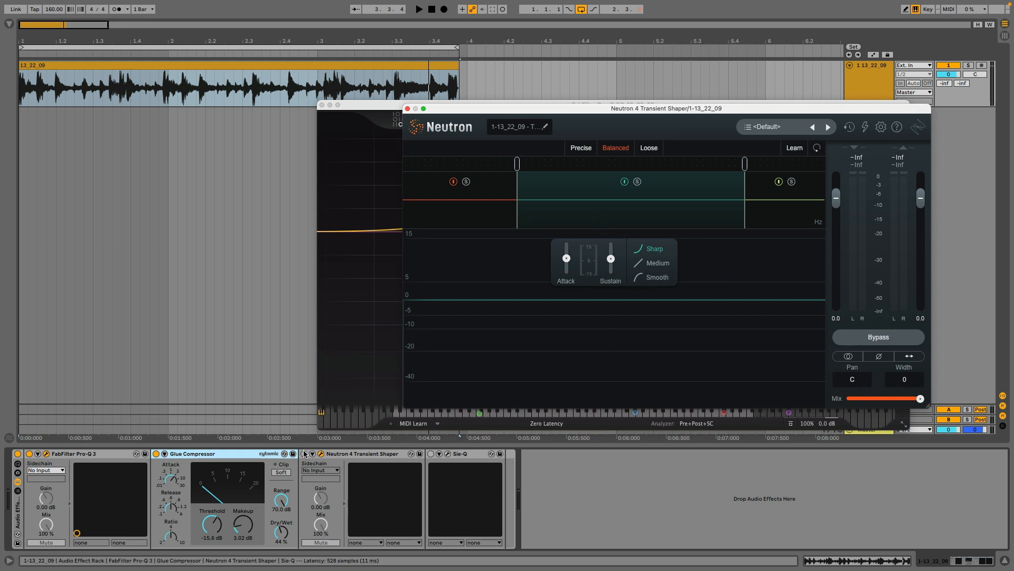
left_click(771, 214)
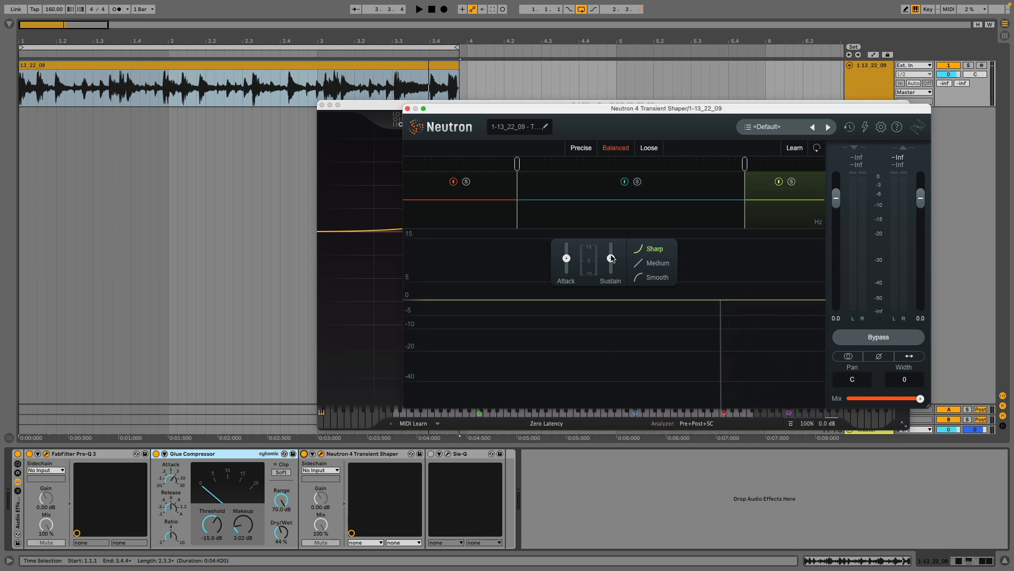
left_click(491, 214)
left_click_drag(610, 258, 611, 264)
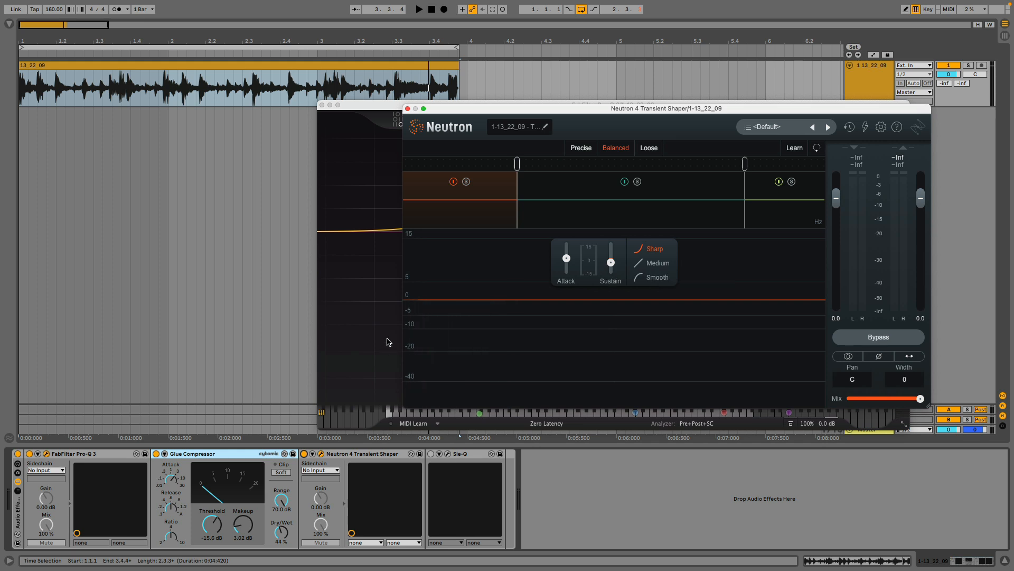
Play the looped break and compare it with the Transient Shaper enabled and bypassed.
key("space")
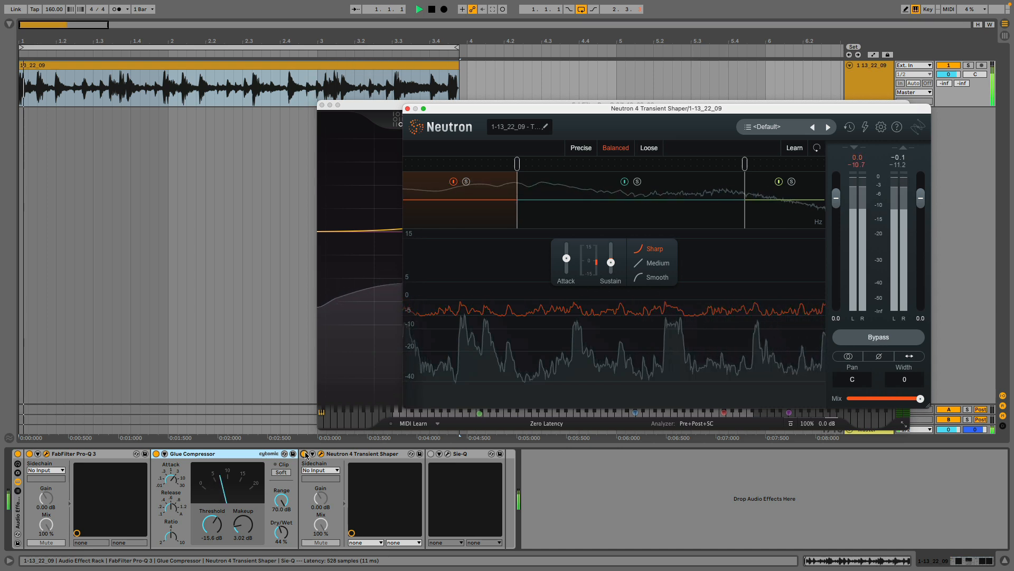
left_click(304, 454)
left_click(304, 453)
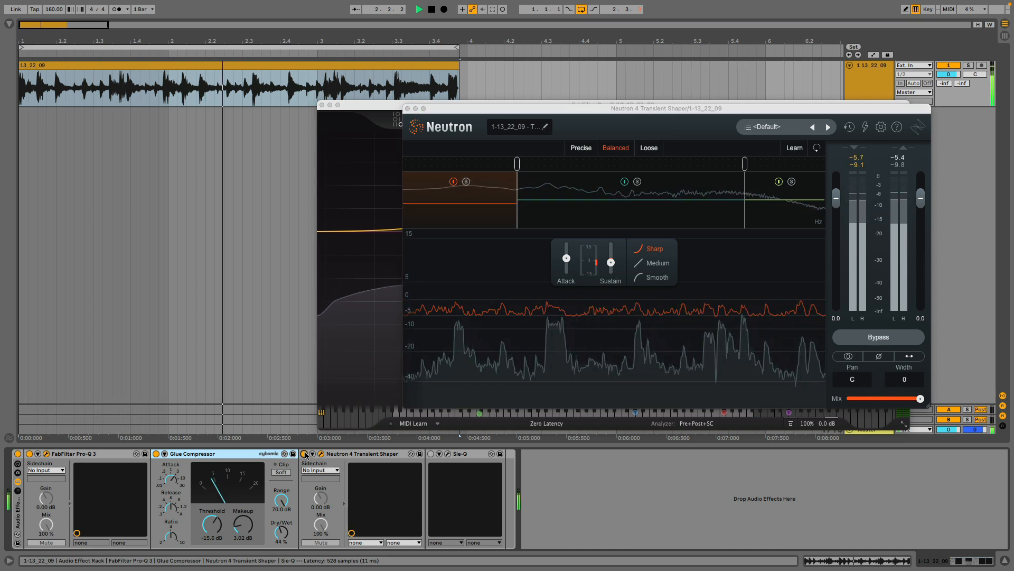
Open and enable Sie-Q on the break track, and audition the looped clip through it.
key("space")
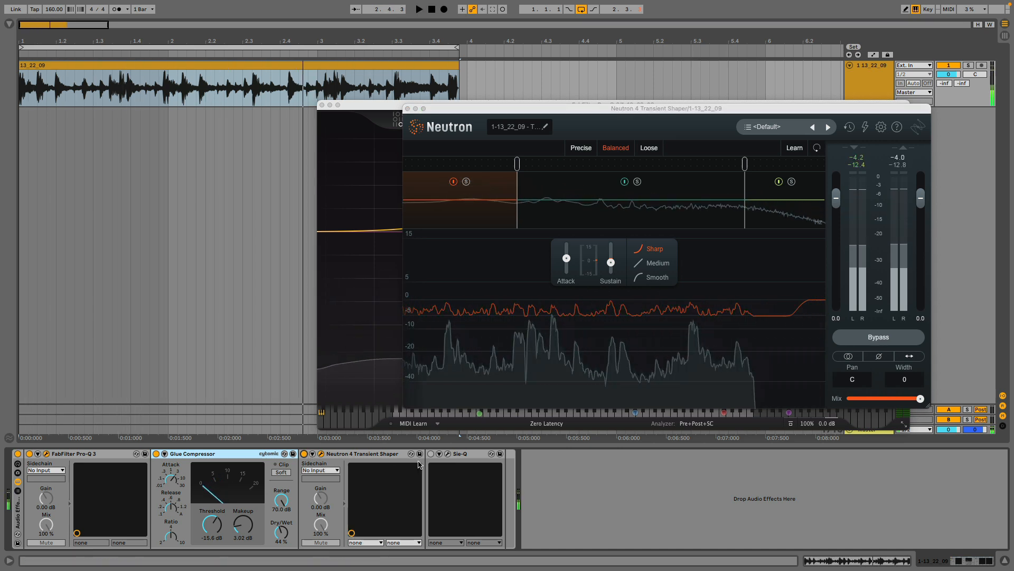
left_click(448, 454)
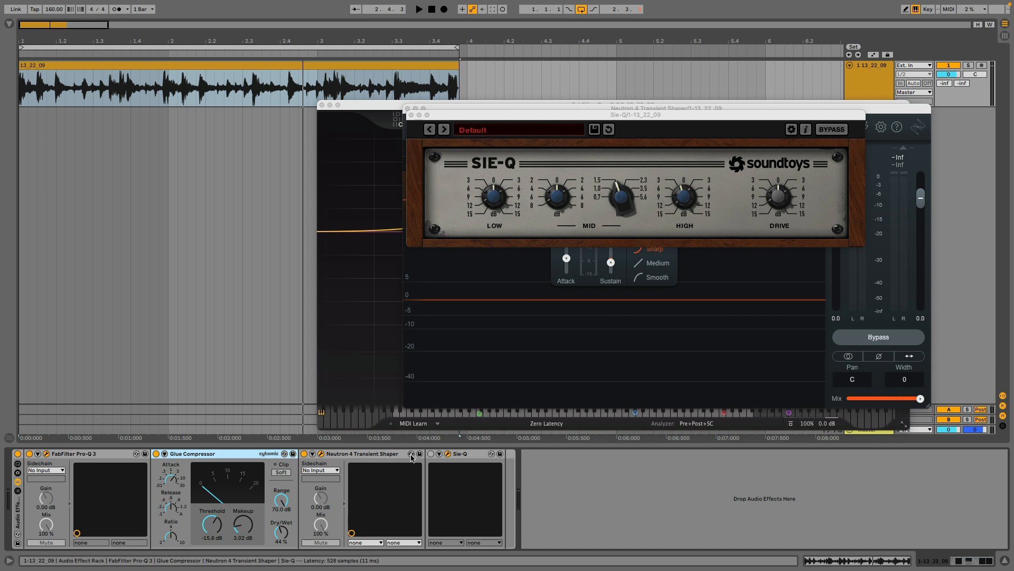
left_click(431, 454)
key("space")
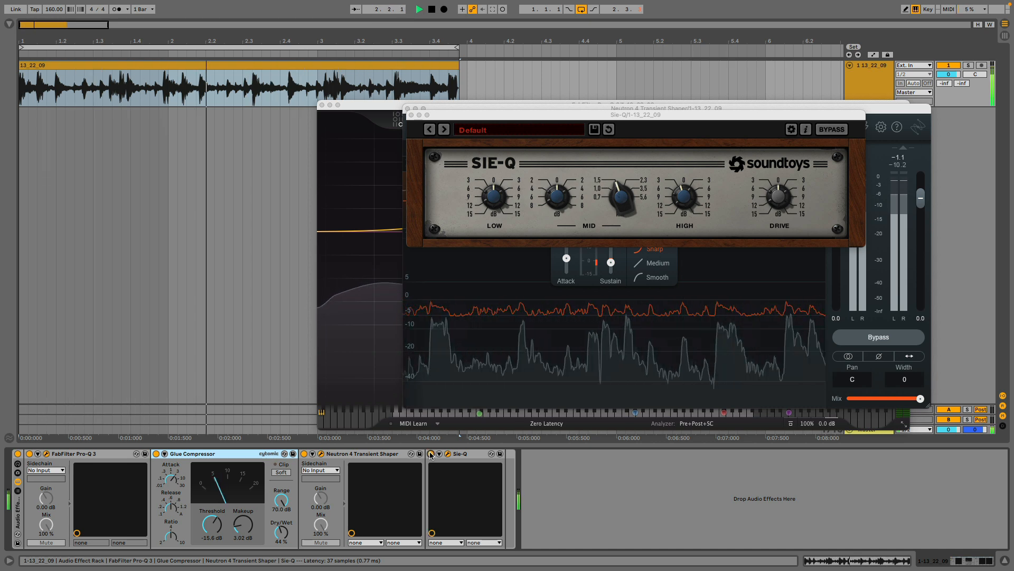
key("space")
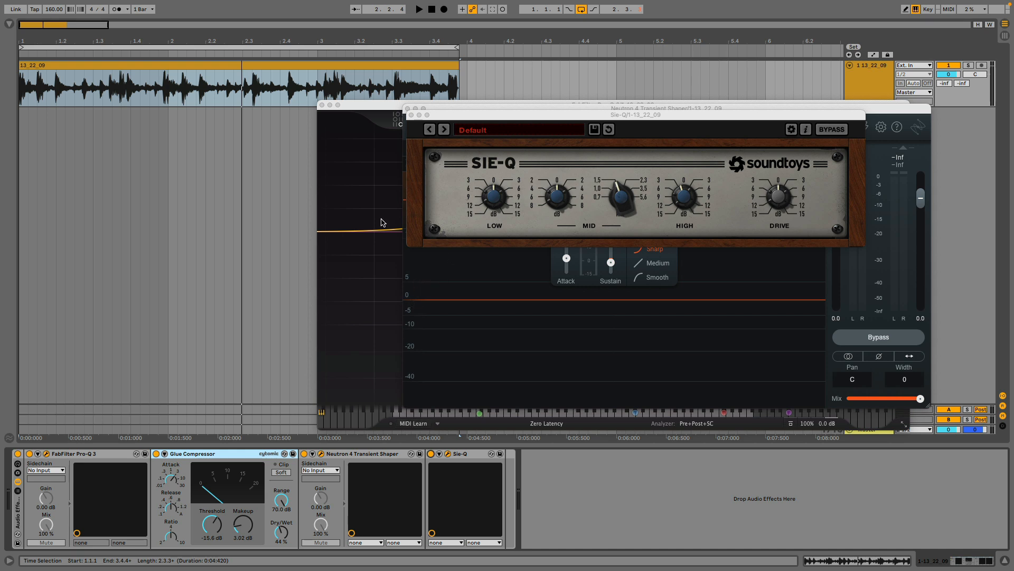
Close the Sie-Q, Neutron 4 Transient Shaper and FabFilter Pro-Q 3 plug-in windows.
left_click(407, 116)
left_click(408, 109)
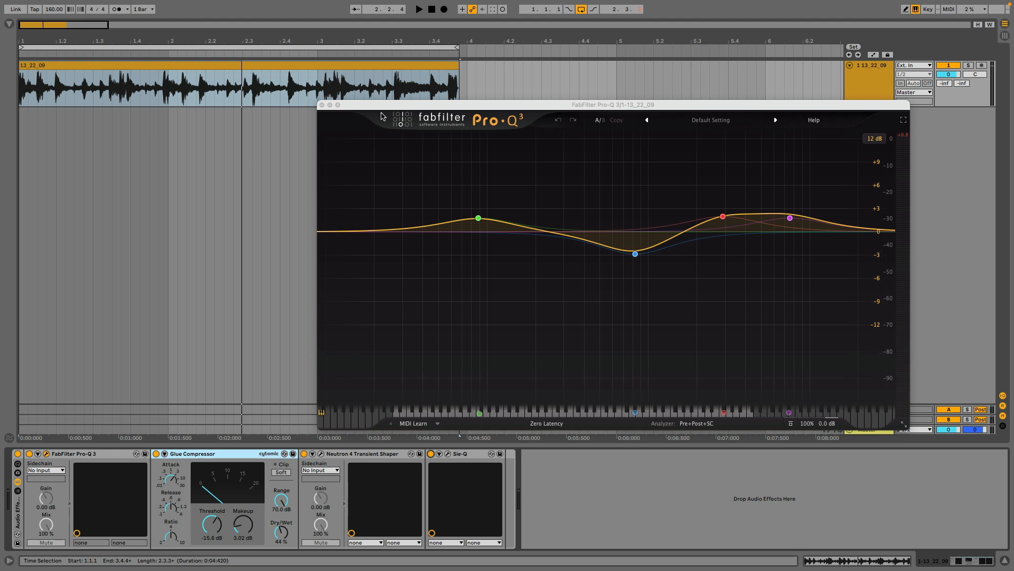
left_click(322, 105)
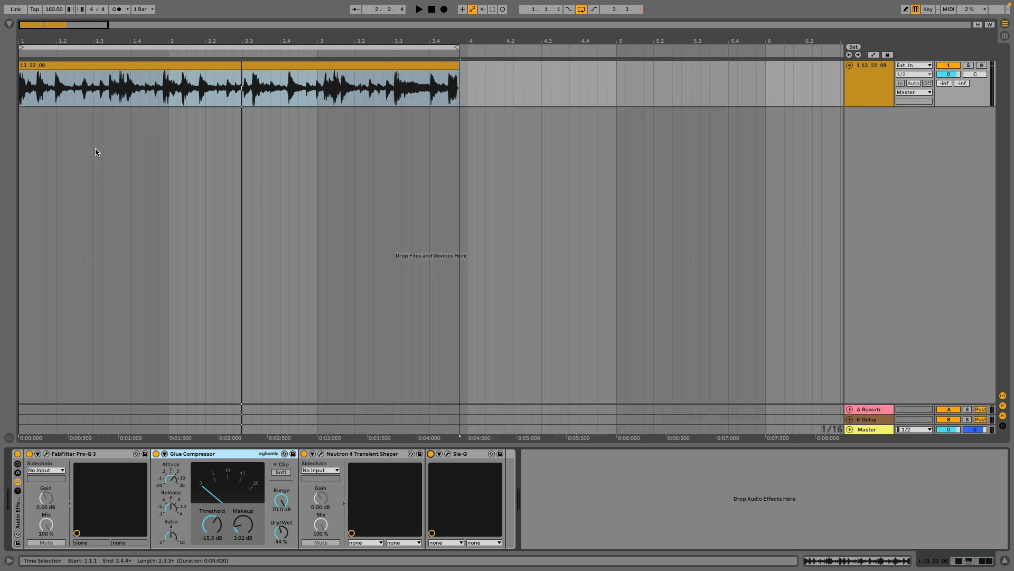
Play the looped 13_22_09 clip and compare it with the whole Audio Effect Rack bypassed and enabled.
left_click(58, 65)
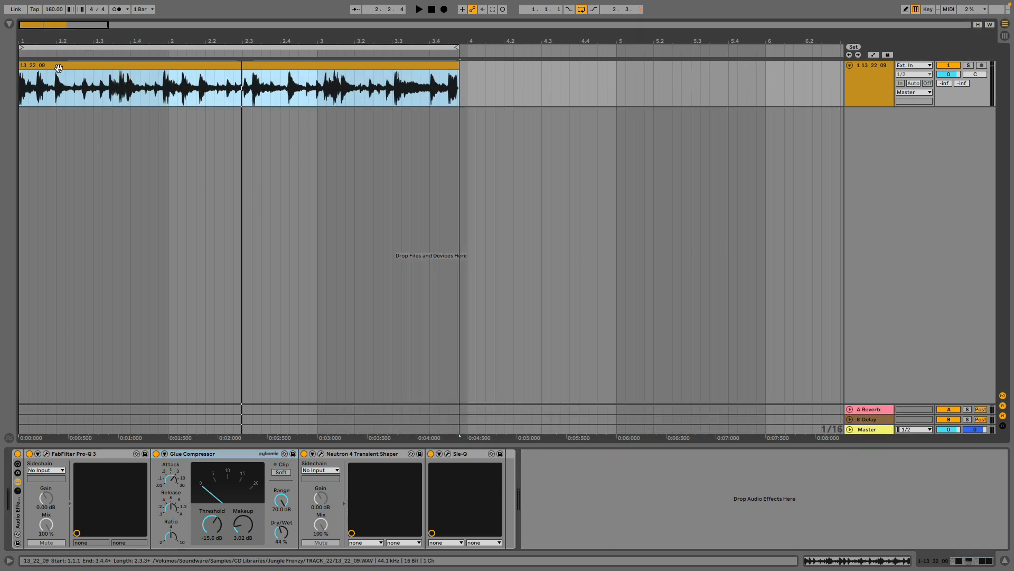
left_click(19, 456)
left_click(34, 441)
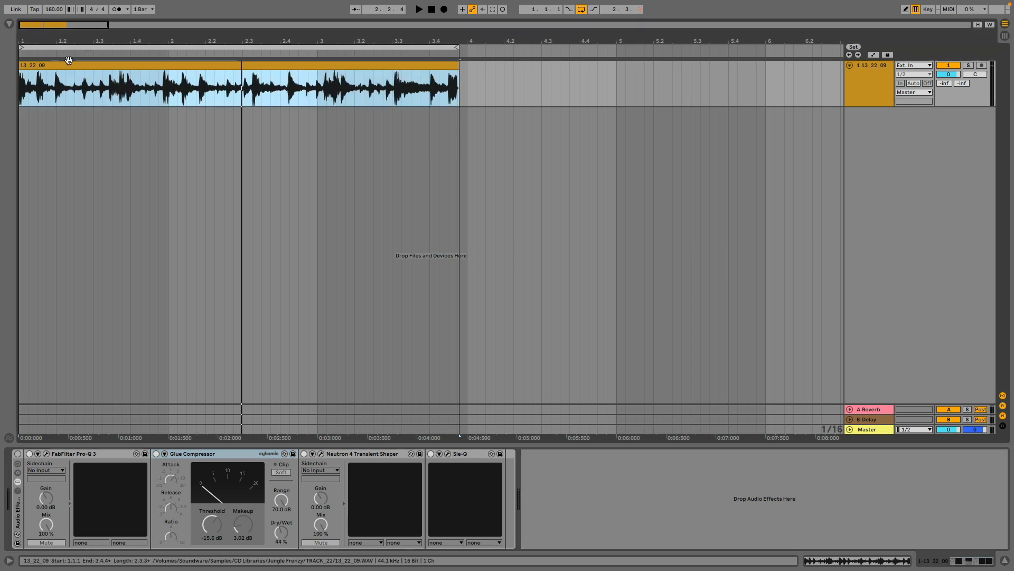
left_click(18, 454)
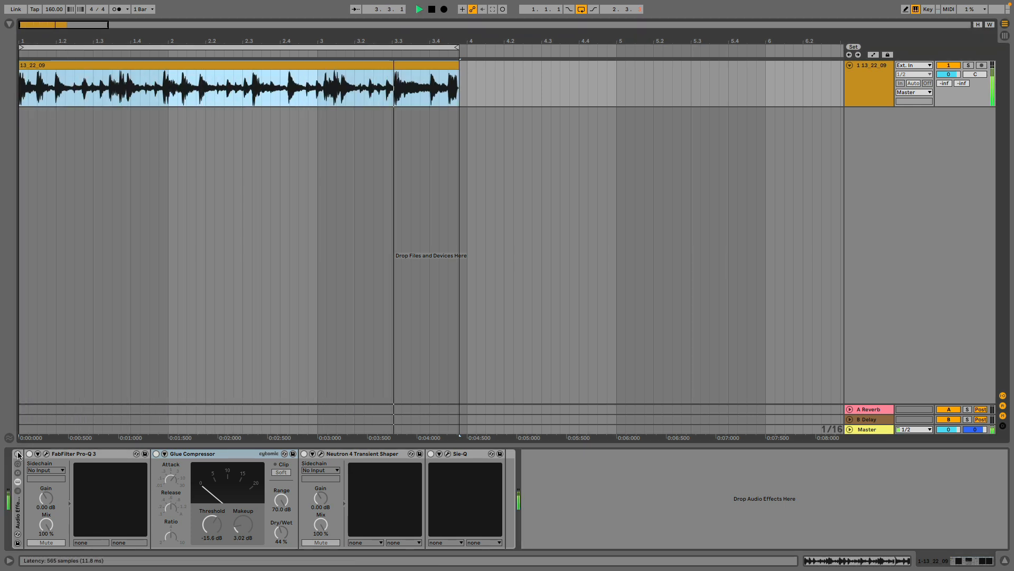
left_click(18, 454)
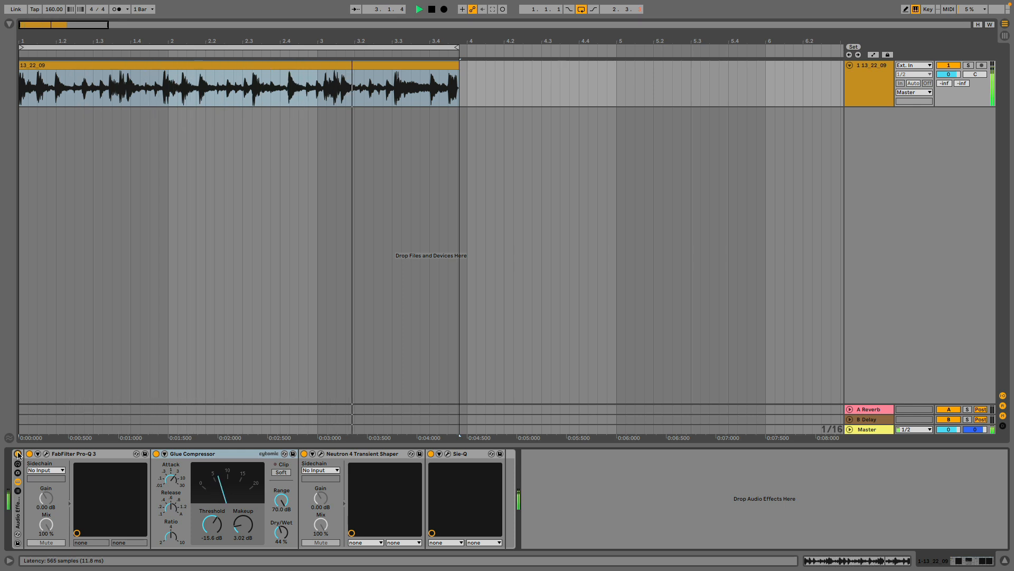
key("space")
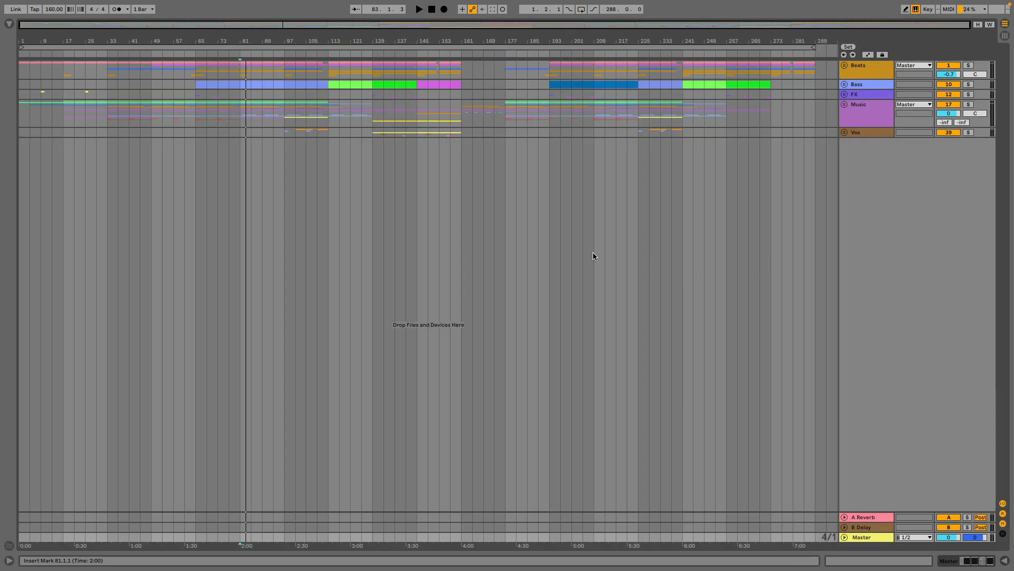
Expand the Beats group and its Amen Group in the full arrangement, and enlarge the JF Amen and Freeze 2-13 tracks.
left_click(844, 65)
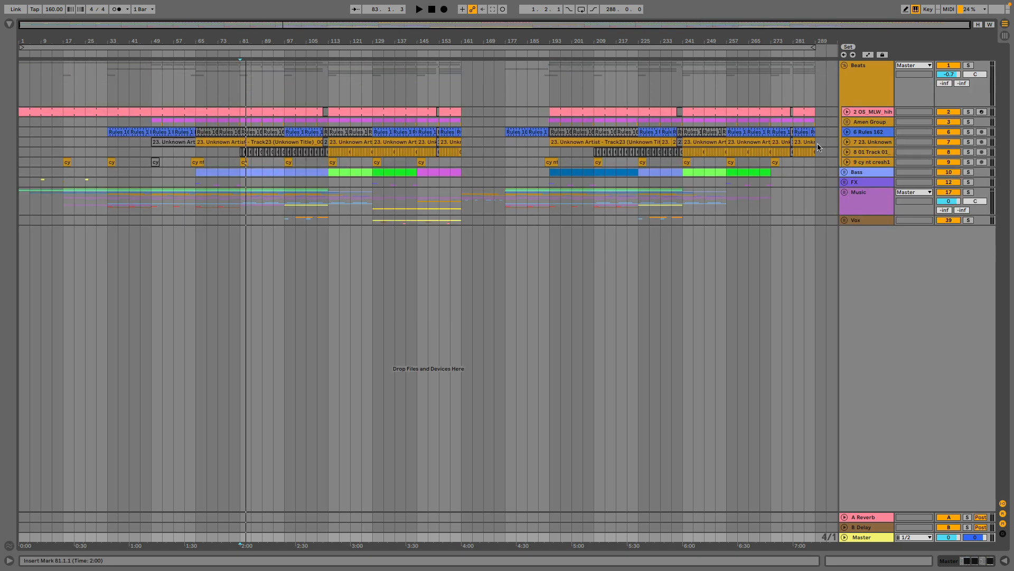
left_click(847, 122)
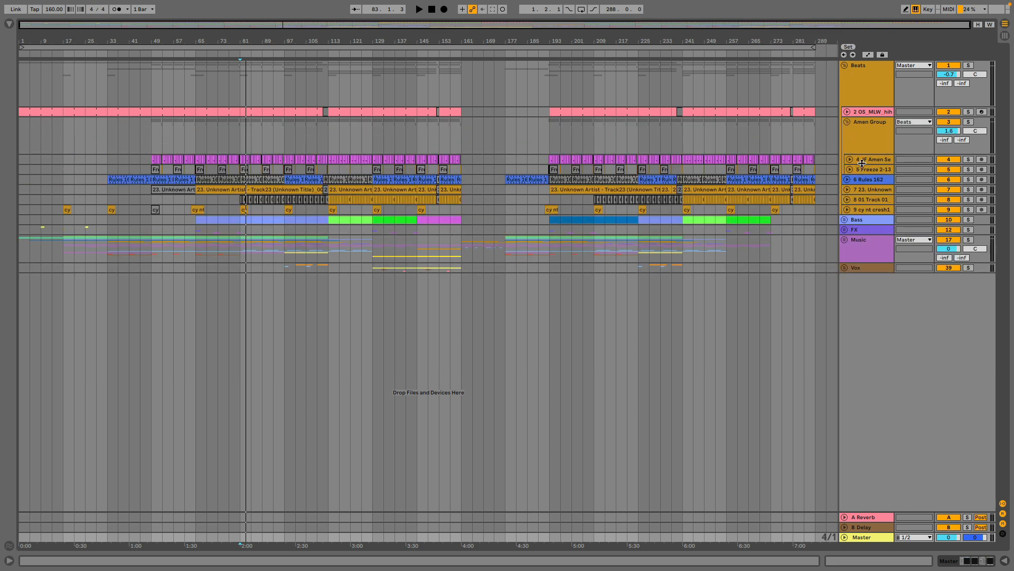
left_click_drag(860, 167, 865, 247)
left_click_drag(246, 37, 269, 242)
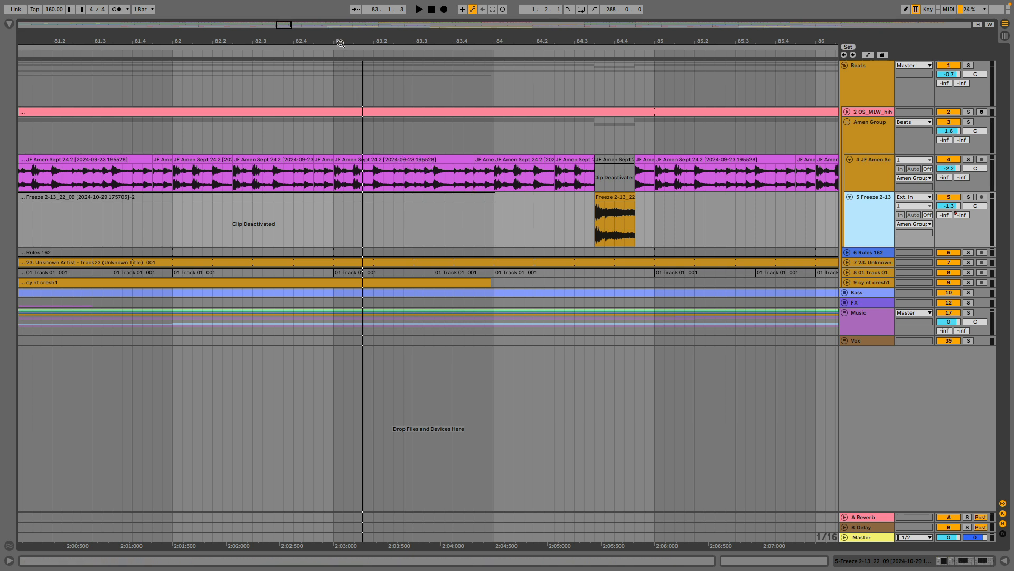
left_click_drag(350, 40, 410, 26)
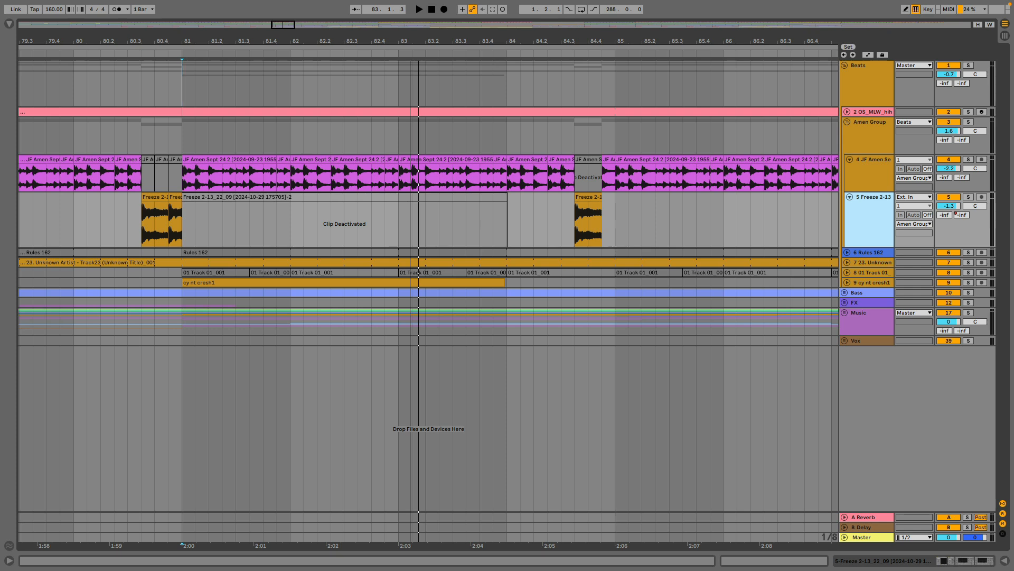
left_click_drag(410, 25, 410, 6)
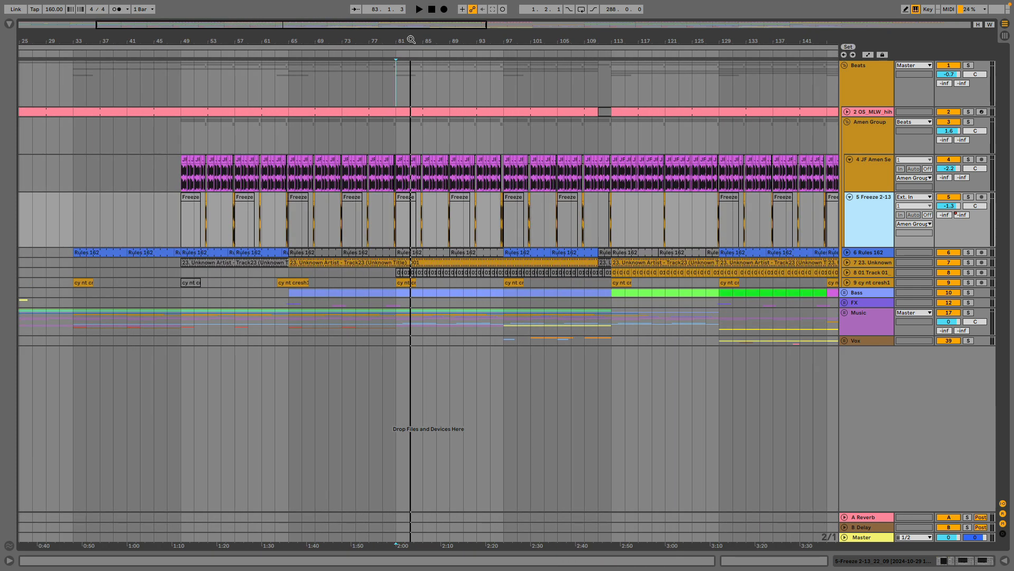
Show the JF Amen track's device chain and audition the track soloed.
left_click(851, 177)
double_click(857, 179)
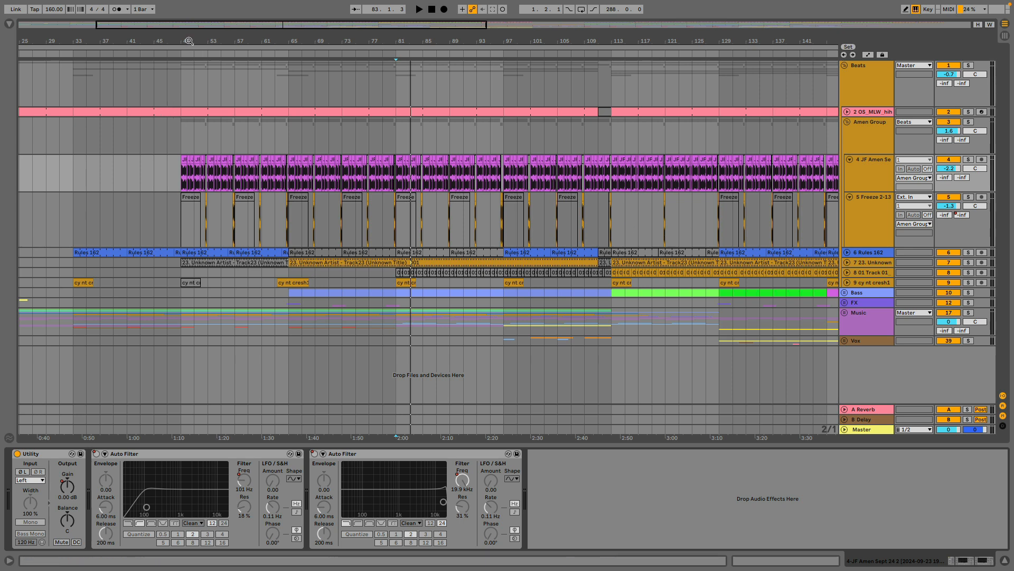
left_click_drag(189, 40, 206, 124)
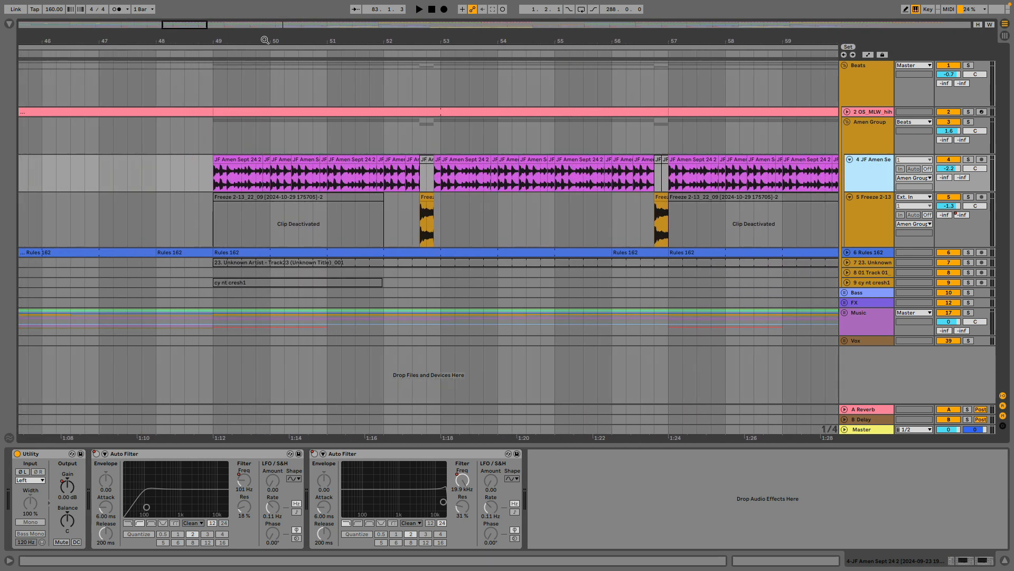
left_click(969, 160)
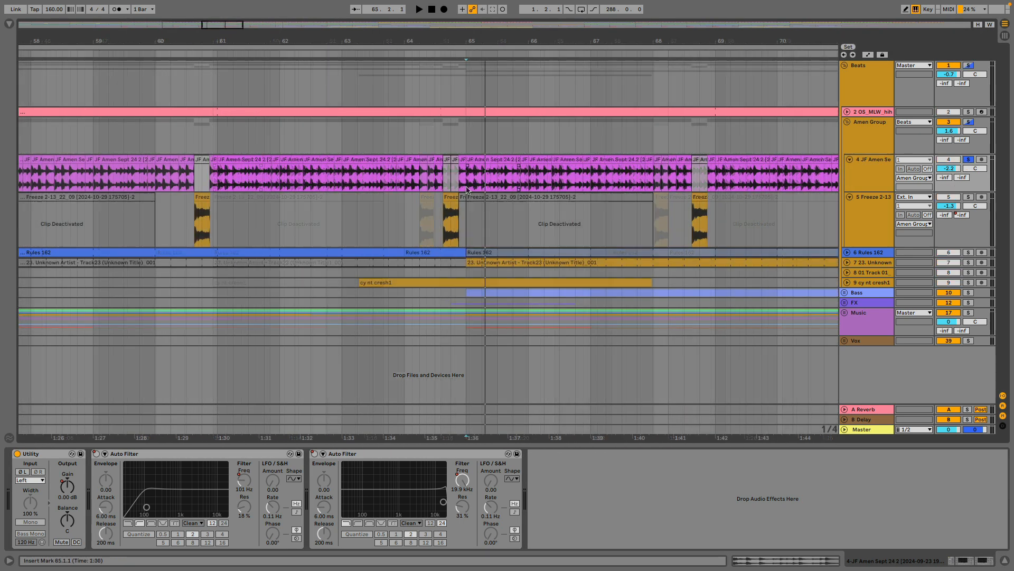
key("space")
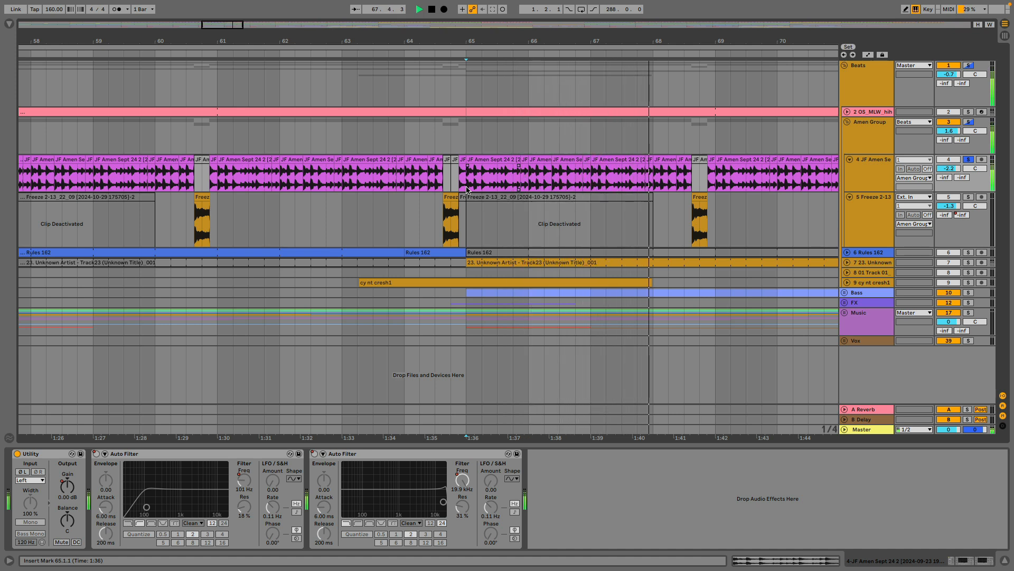
Solo the Freeze 2-13 track alongside the JF Amen track and audition both from bar 65 through the break fill.
left_click(969, 197, "super")
left_click_drag(695, 45, 695, 87)
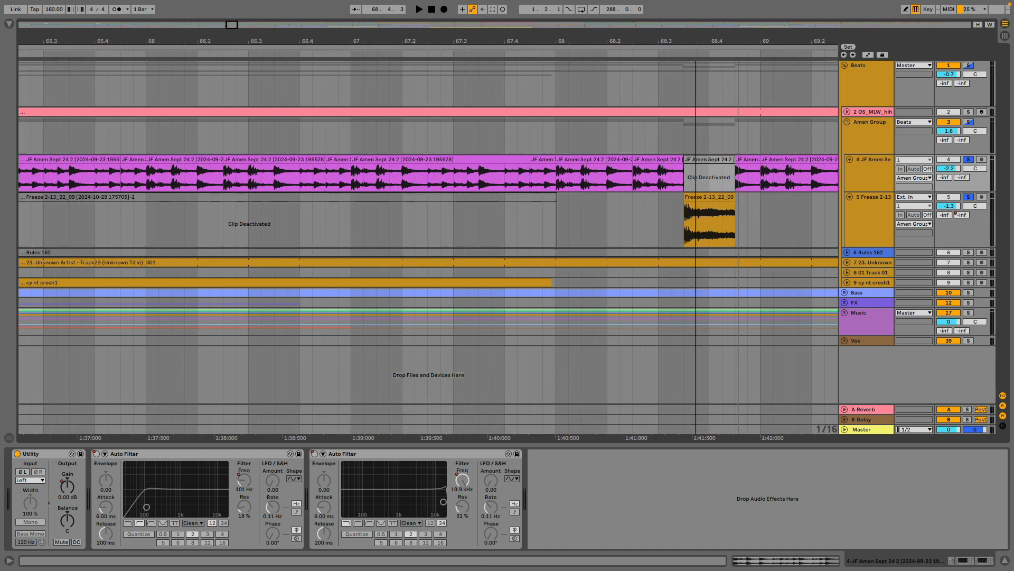
left_click_drag(695, 87, 695, 73)
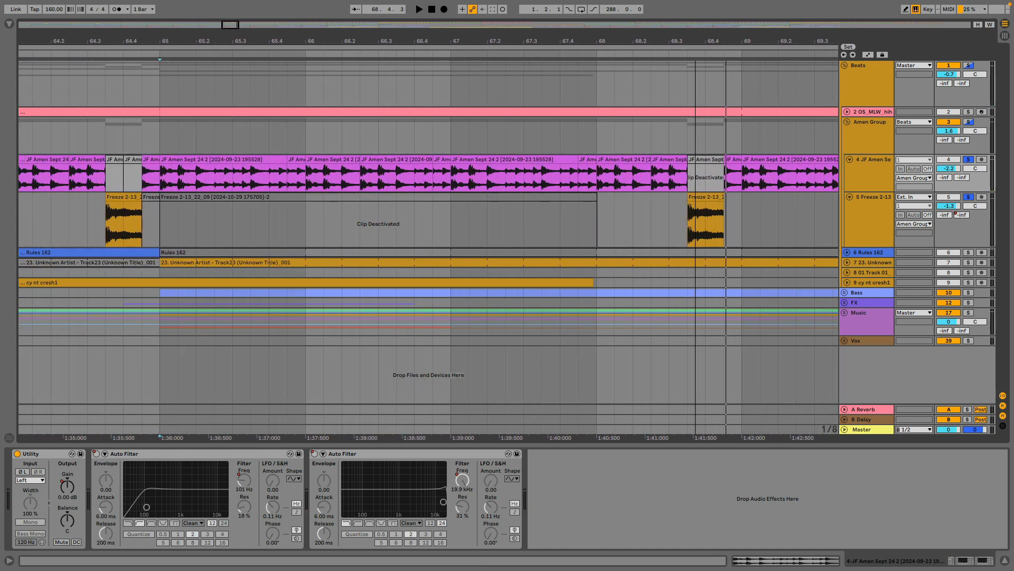
left_click(169, 175)
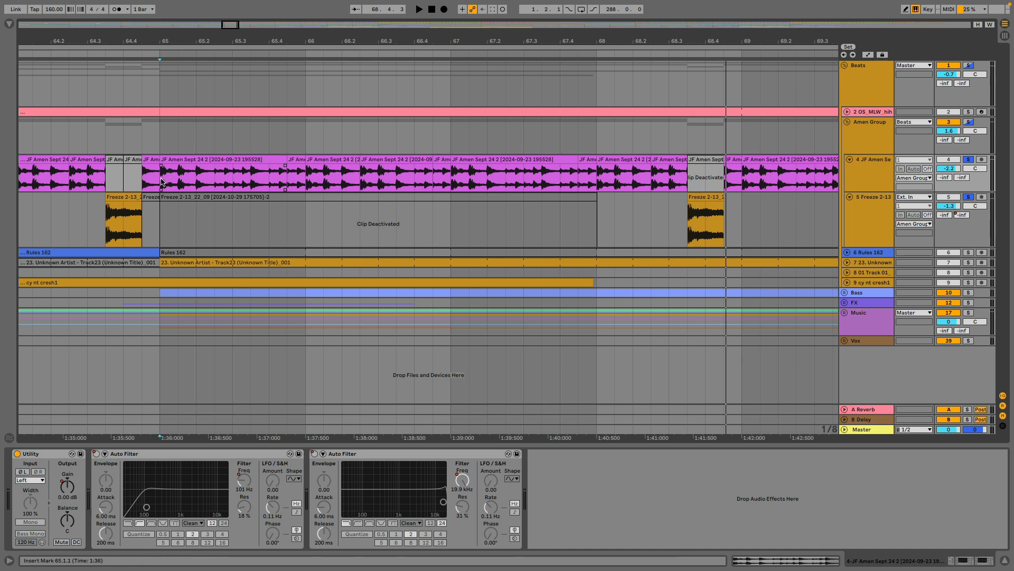
key("space")
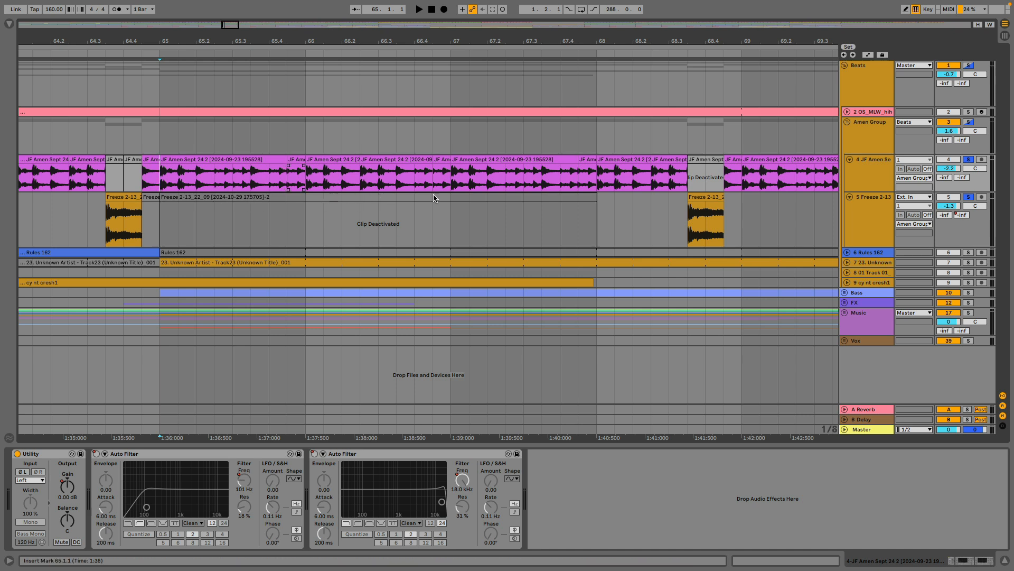
key("space")
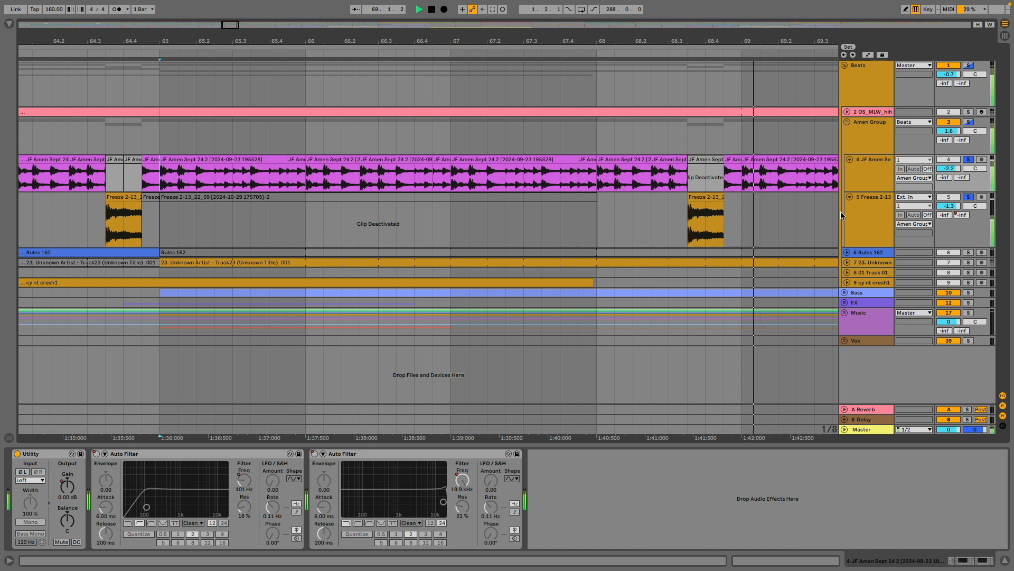
key("space")
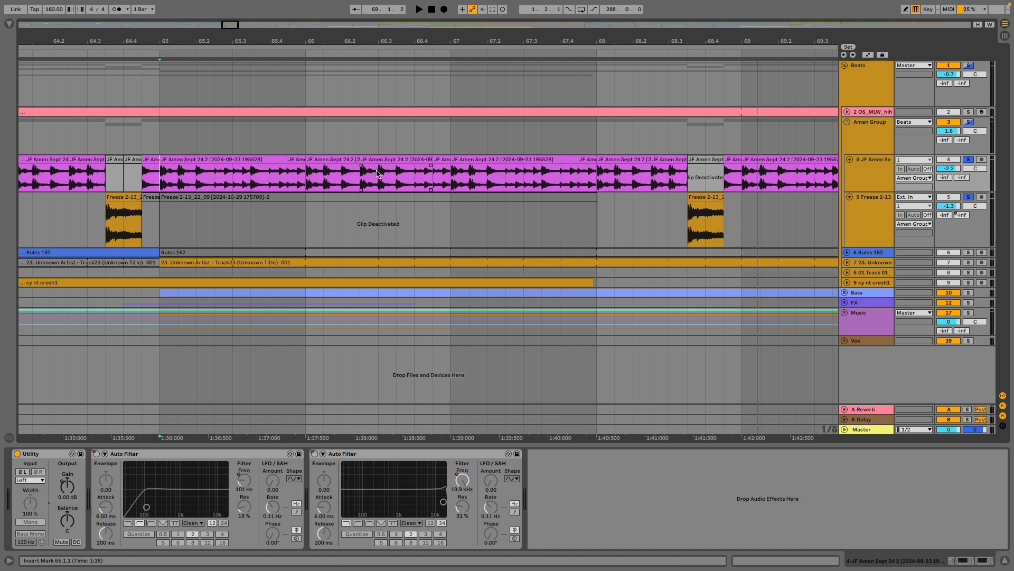
key("space")
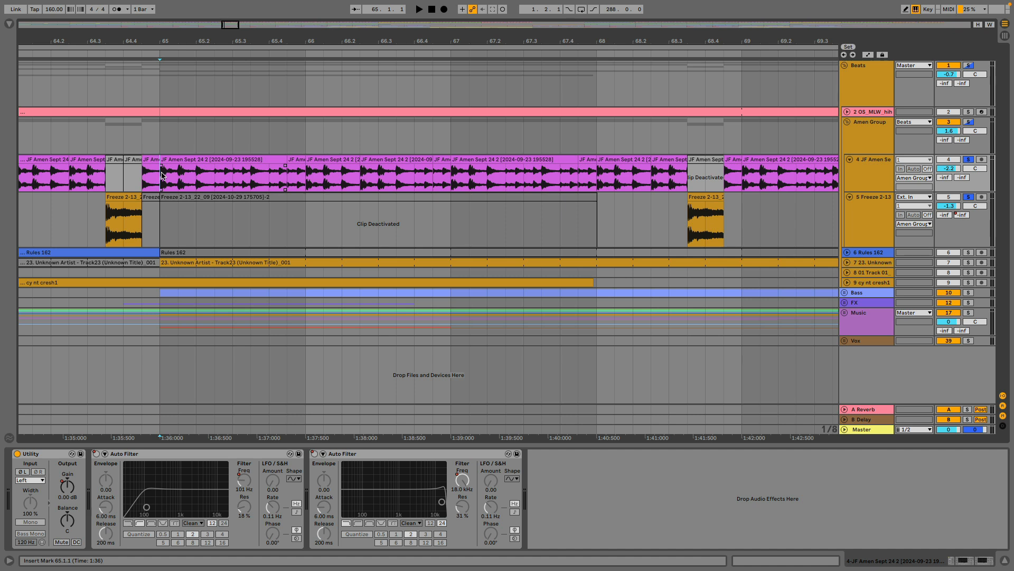
key("space")
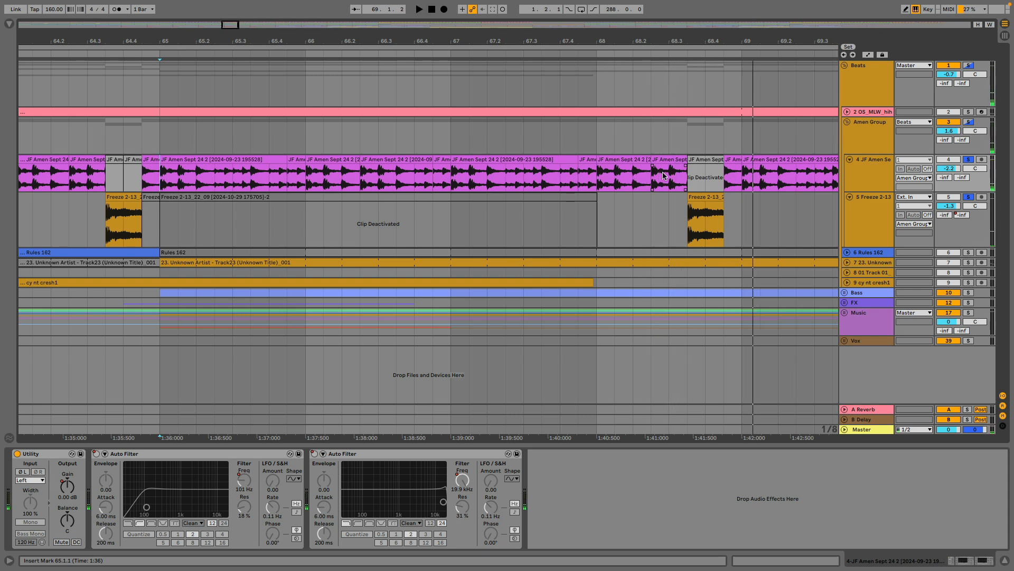
Unfold and solo the Rules 162 track, and audition its first clip from bar 33.
mouse_move(608, 44)
left_mouse_down()
mouse_move(641, 44)
mouse_move(644, 32)
mouse_move(606, 47)
left_mouse_up()
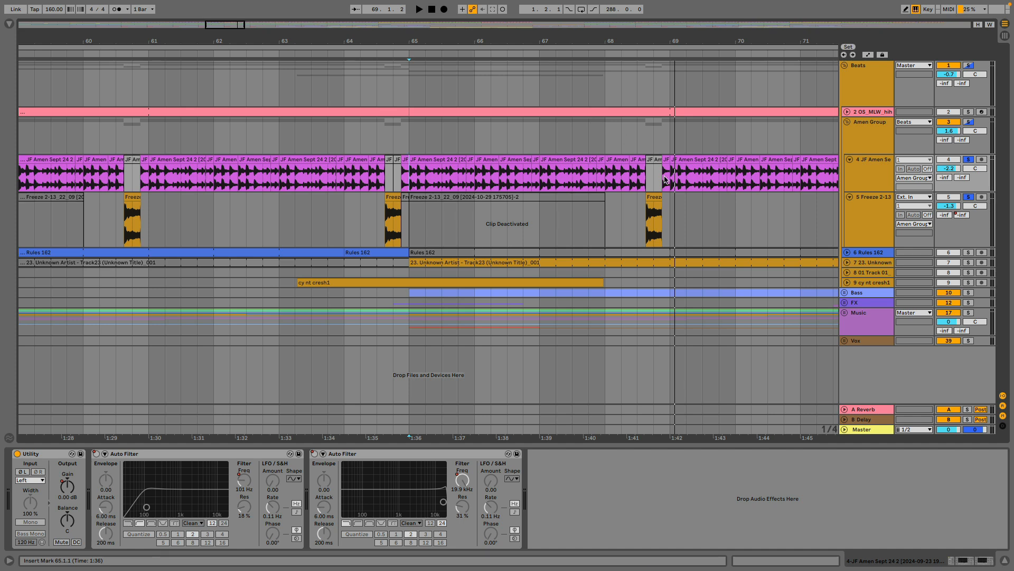
left_click(848, 252)
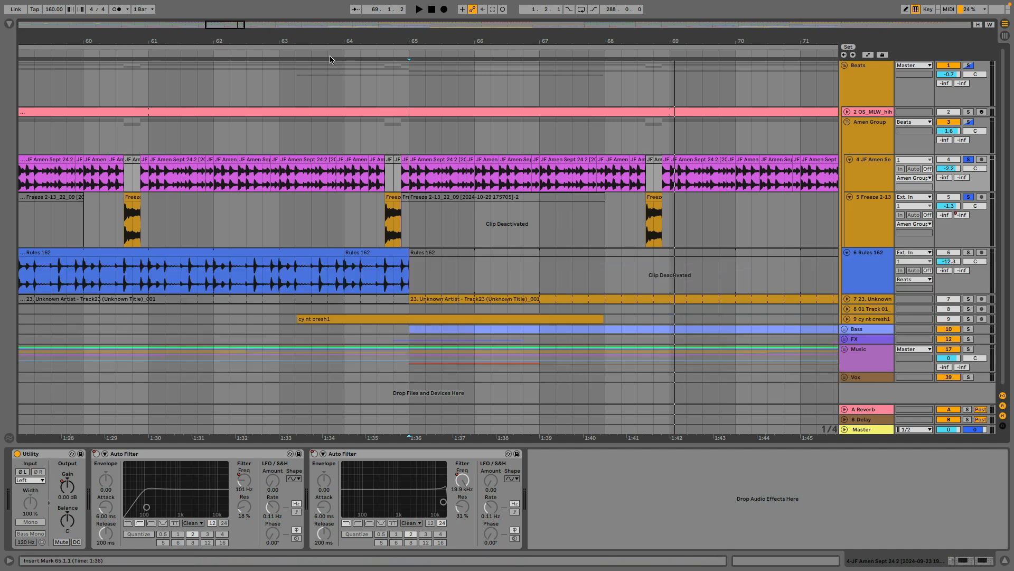
left_click_drag(325, 38, 829, 9)
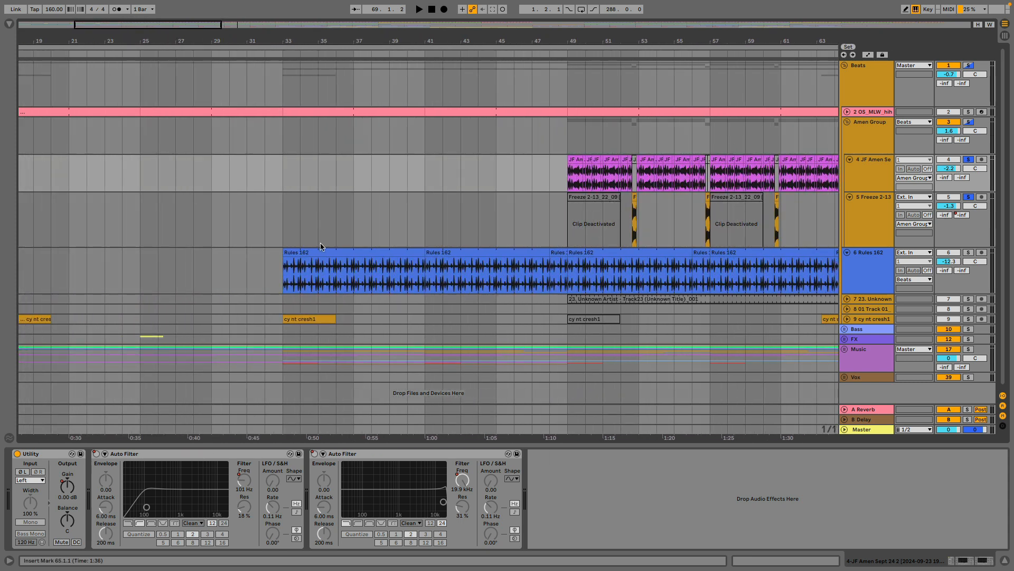
left_click(310, 253)
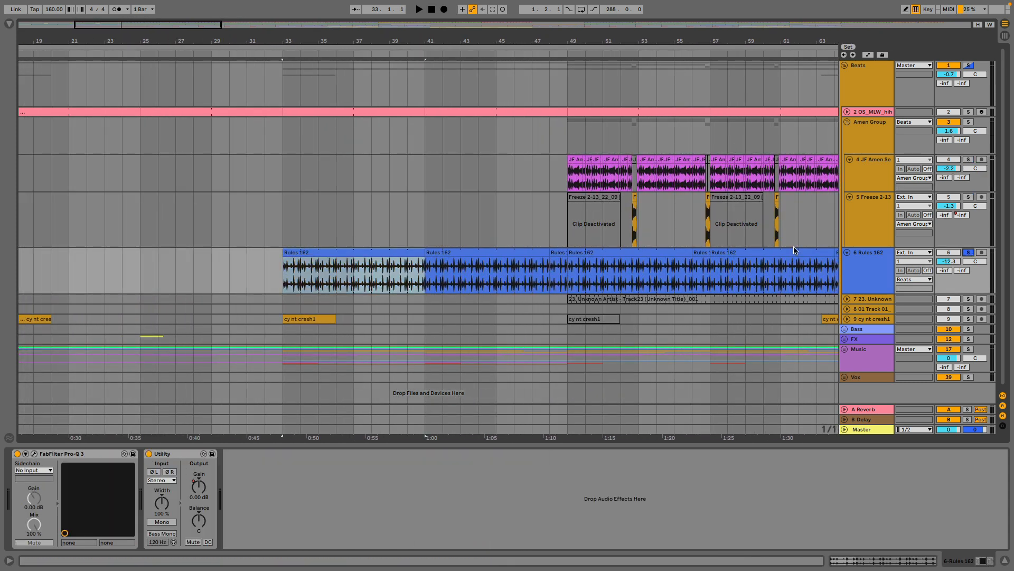
left_click(347, 253)
key("space")
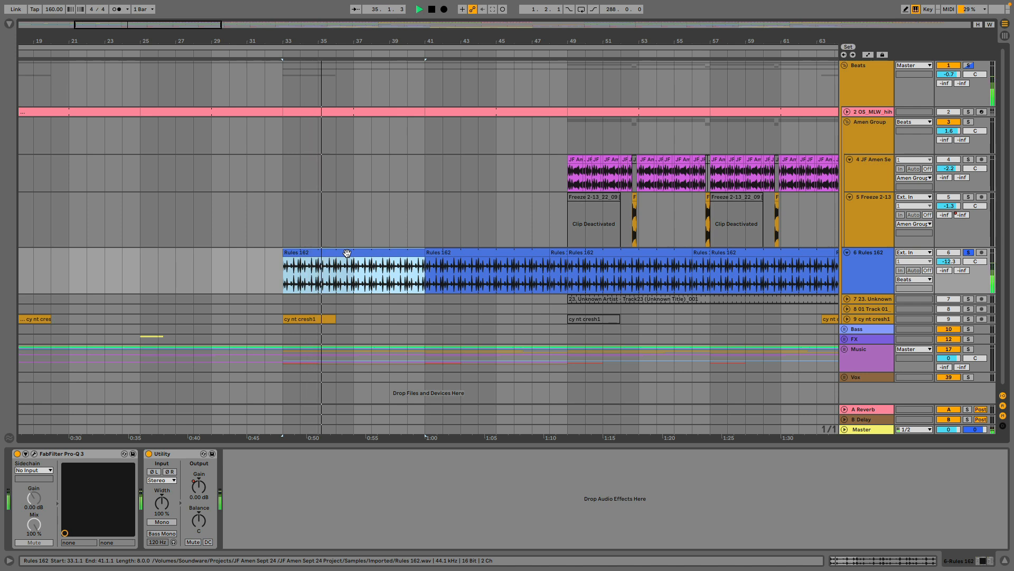
key("space")
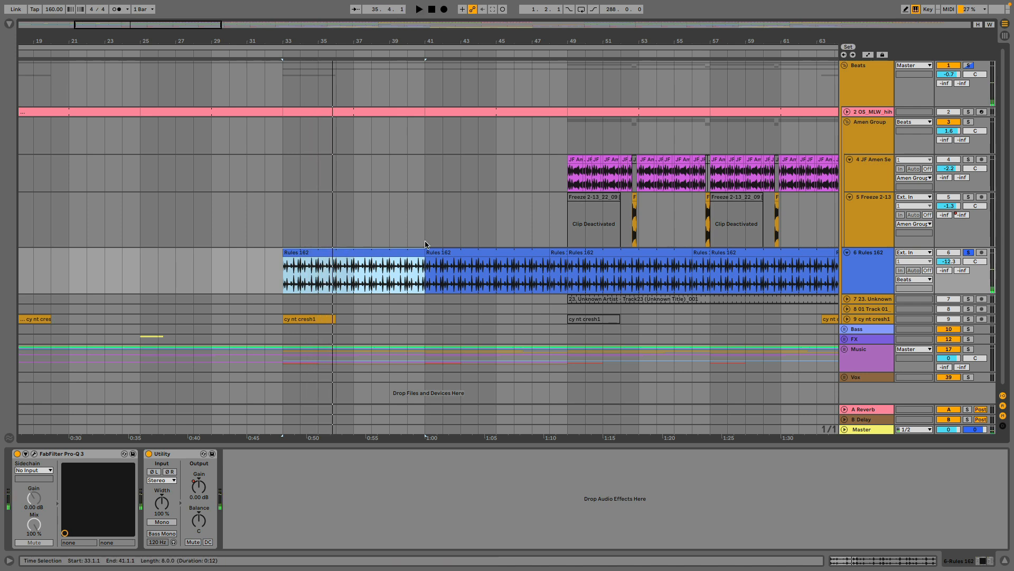
Unfold and solo the 23. Unknown Artist track, and audition its clip from bar 65.
scroll(560, 231, "down", 1)
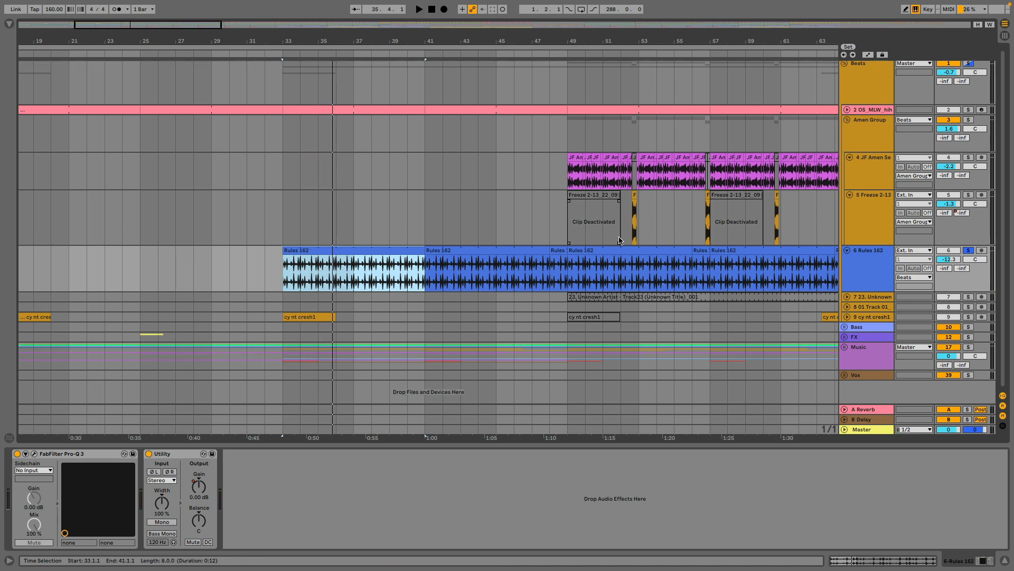
left_click(846, 297)
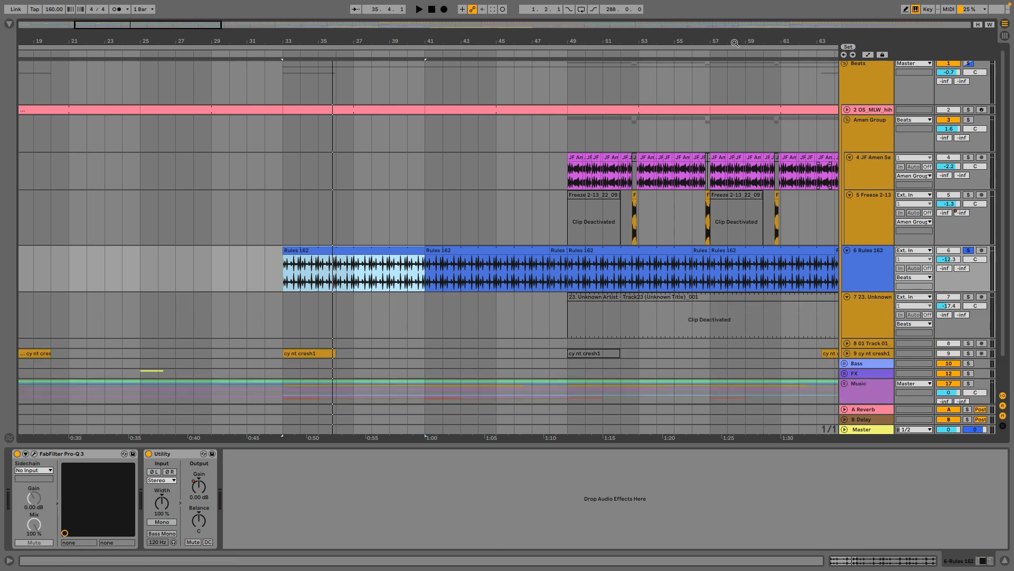
key("w")
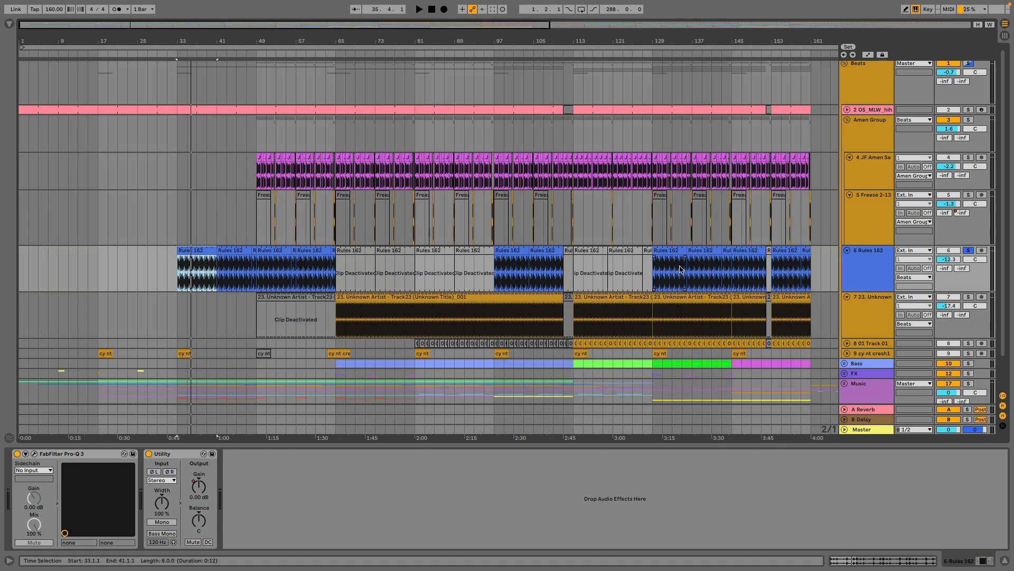
left_click(394, 297)
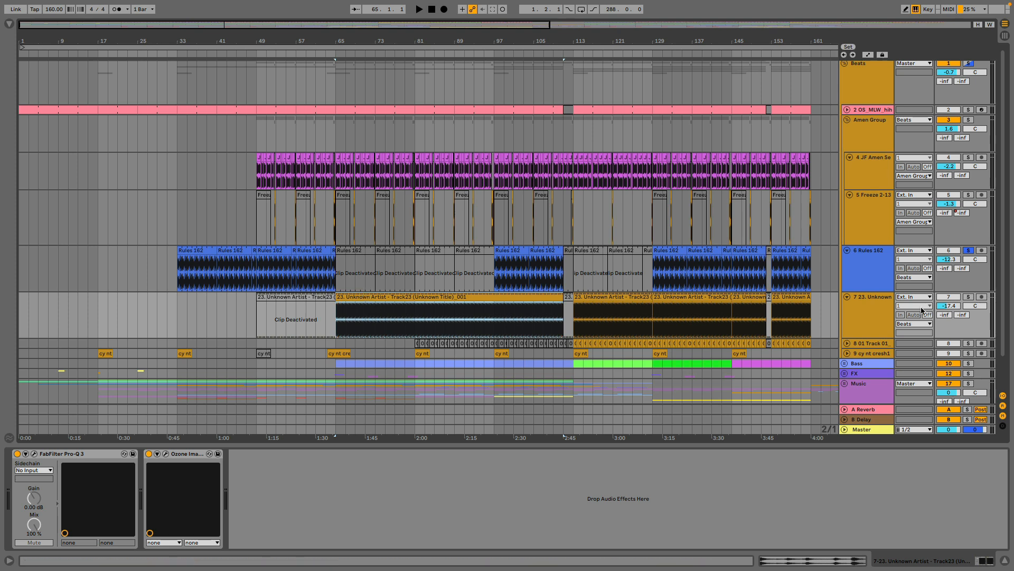
left_click(965, 298)
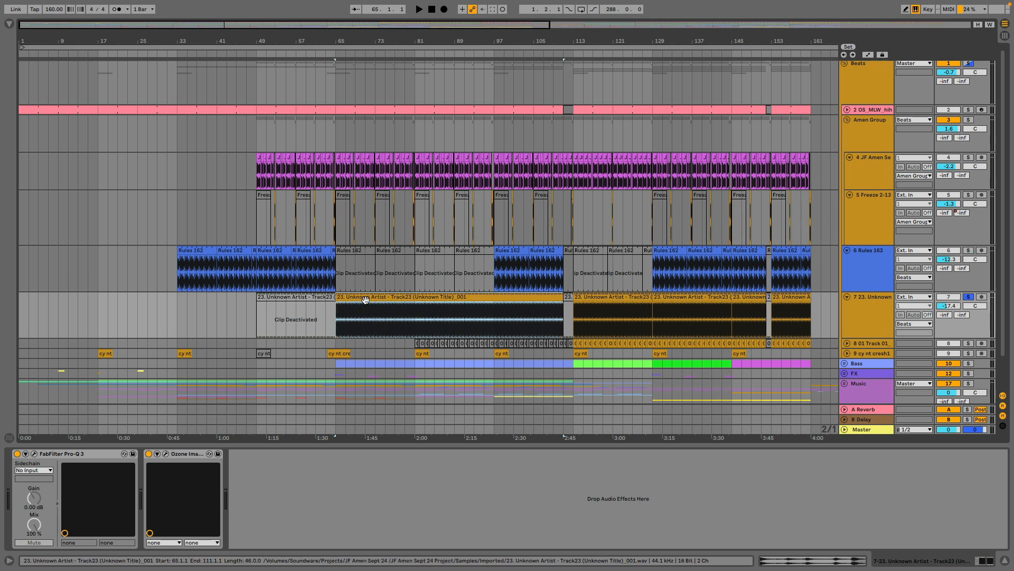
key("space")
left_click_drag(333, 39, 332, 154)
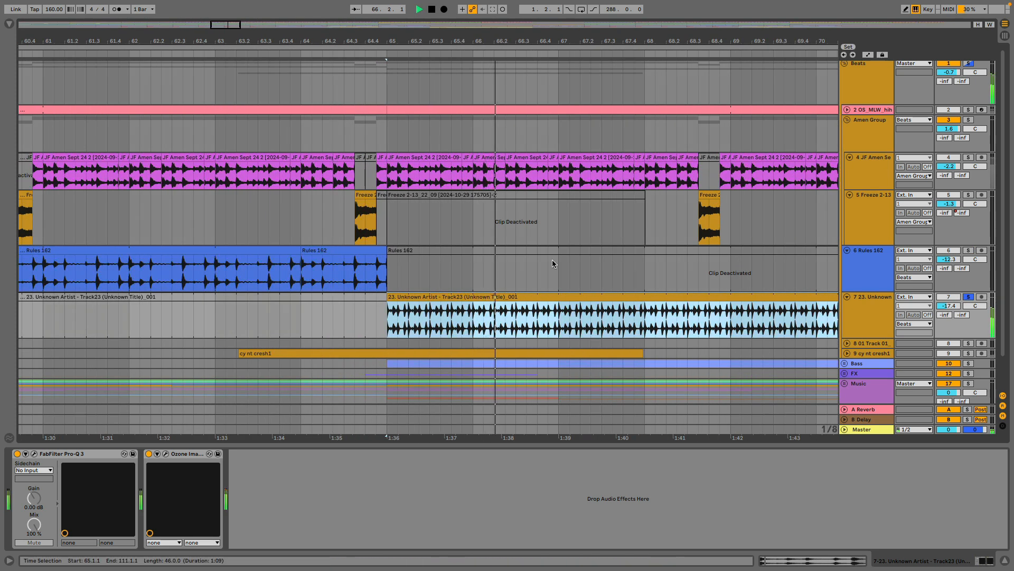
left_click(882, 296)
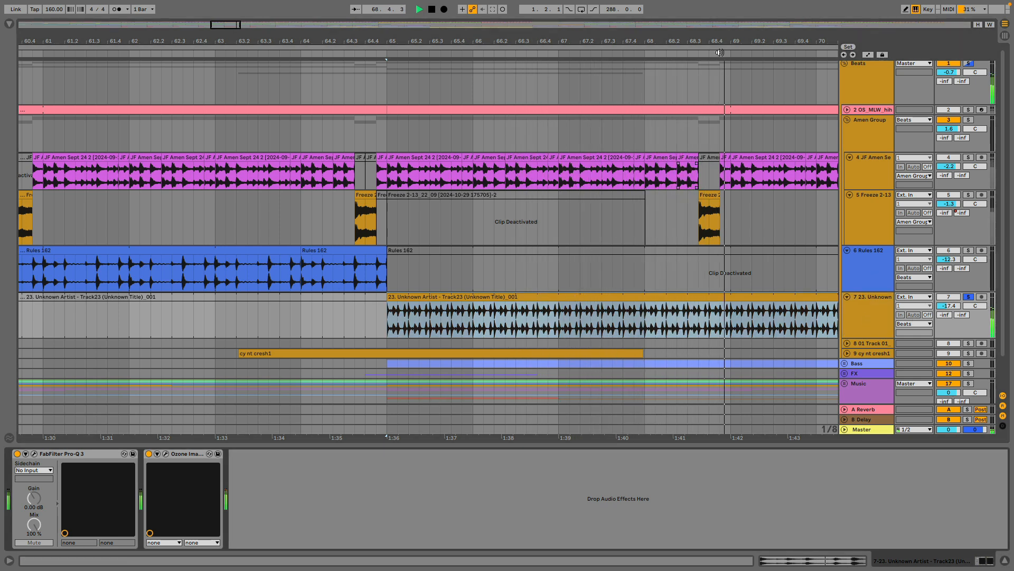
left_click_drag(720, 41, 610, 5)
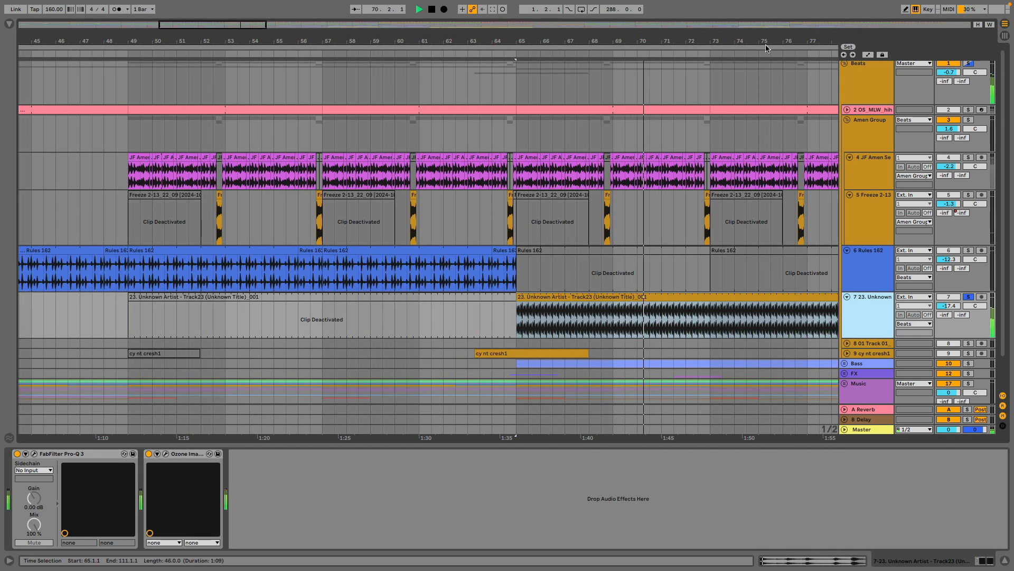
left_click_drag(727, 38, 448, 5)
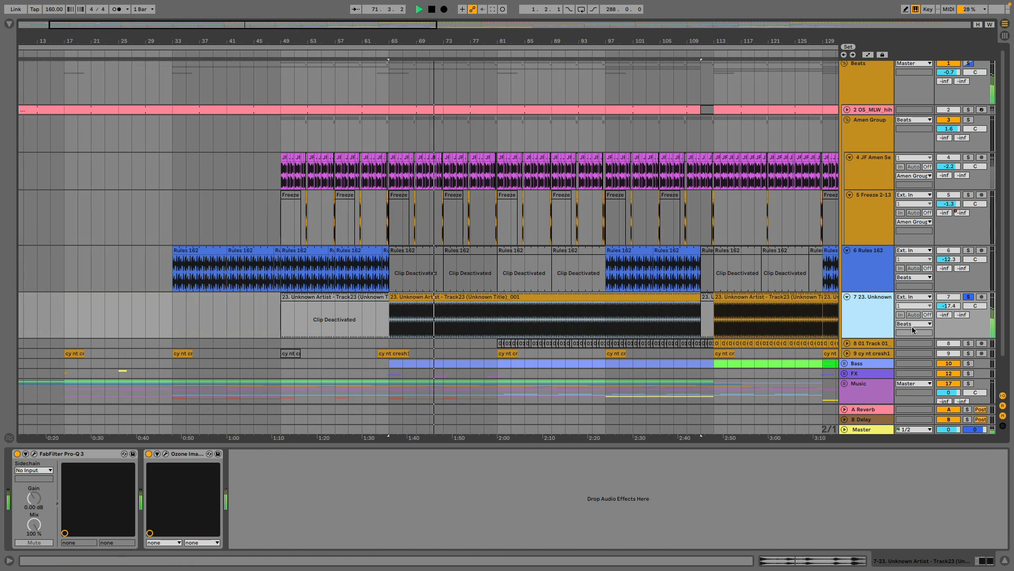
Unfold and solo the 01 Track 01 track, and audition its break from bar 113.
left_click(847, 343)
left_click(968, 342)
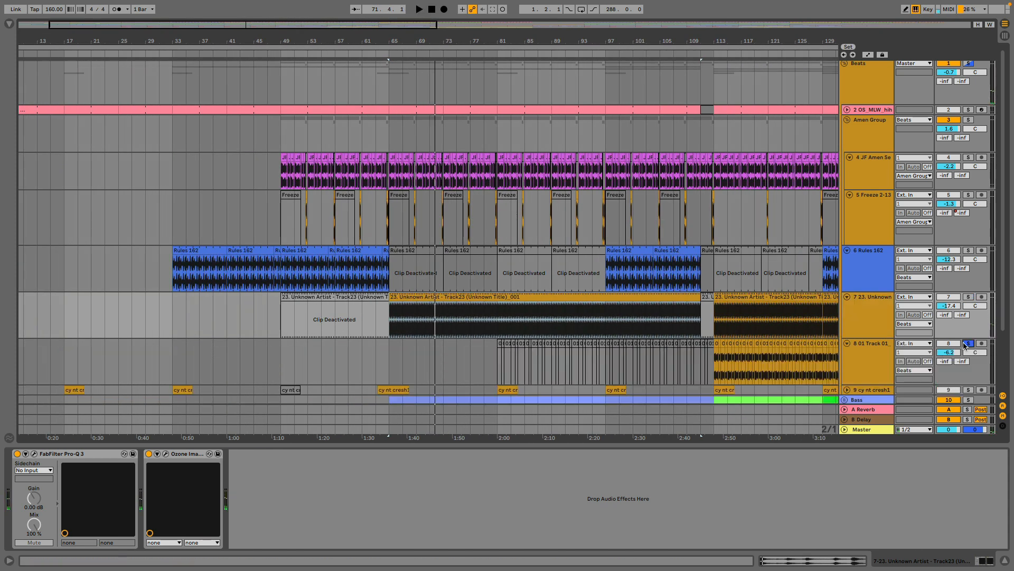
left_click(714, 371)
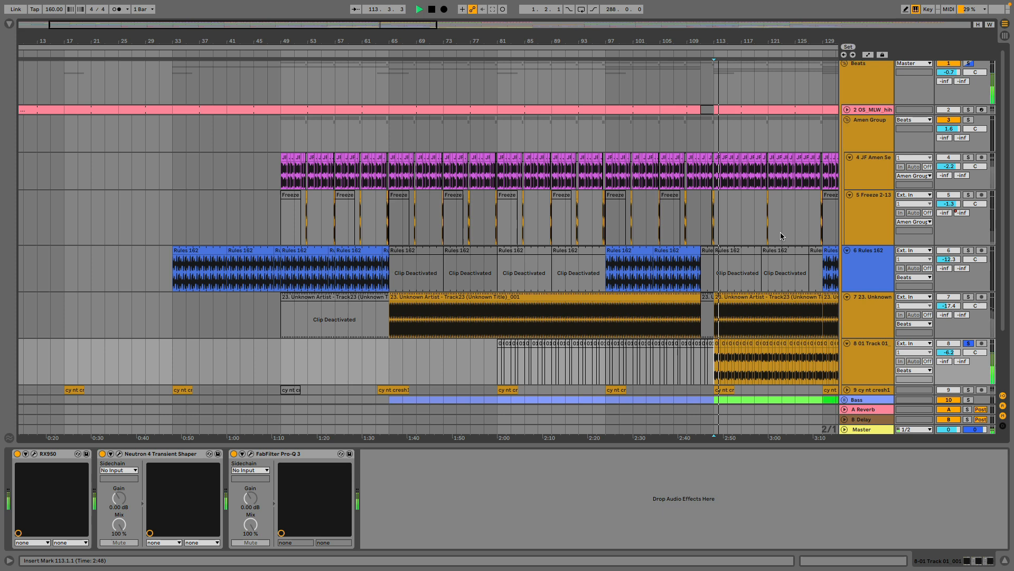
left_click_drag(720, 42, 468, 63)
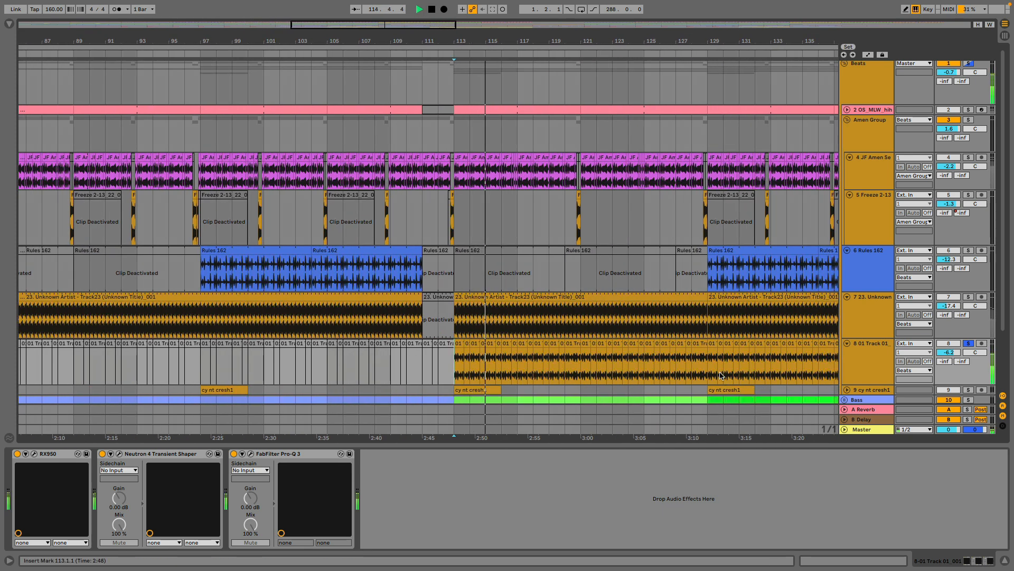
Open the RX950 and Neutron 4 Transient Shaper from the 01 Track 01 device chain and examine their settings.
left_click(848, 353)
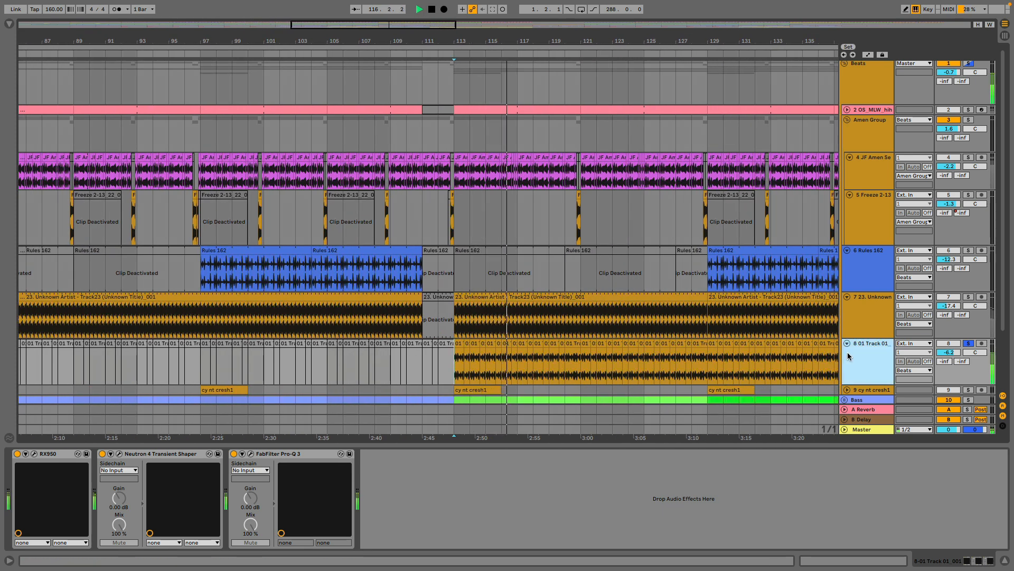
left_click(34, 454)
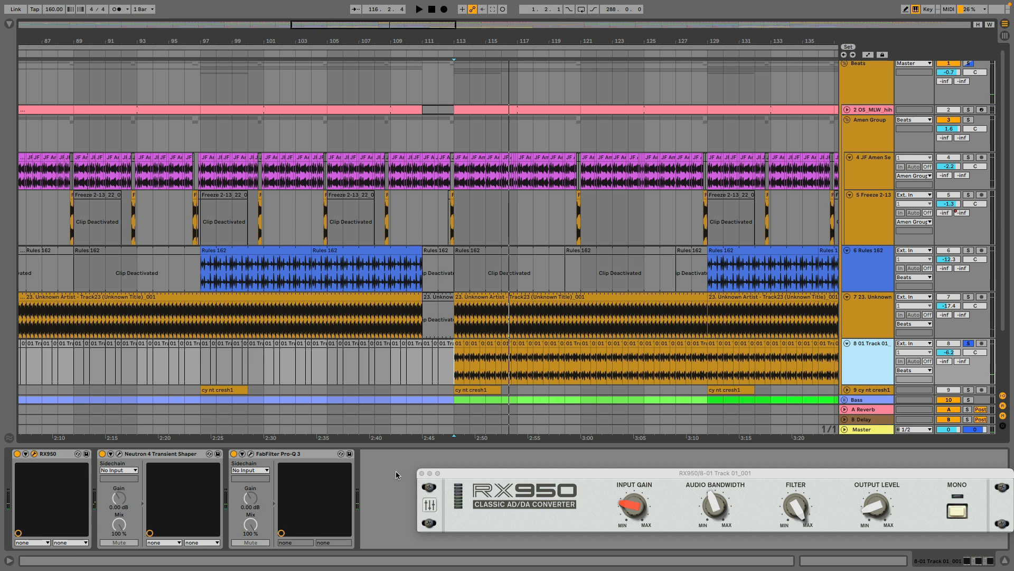
left_click_drag(484, 481, 145, 101)
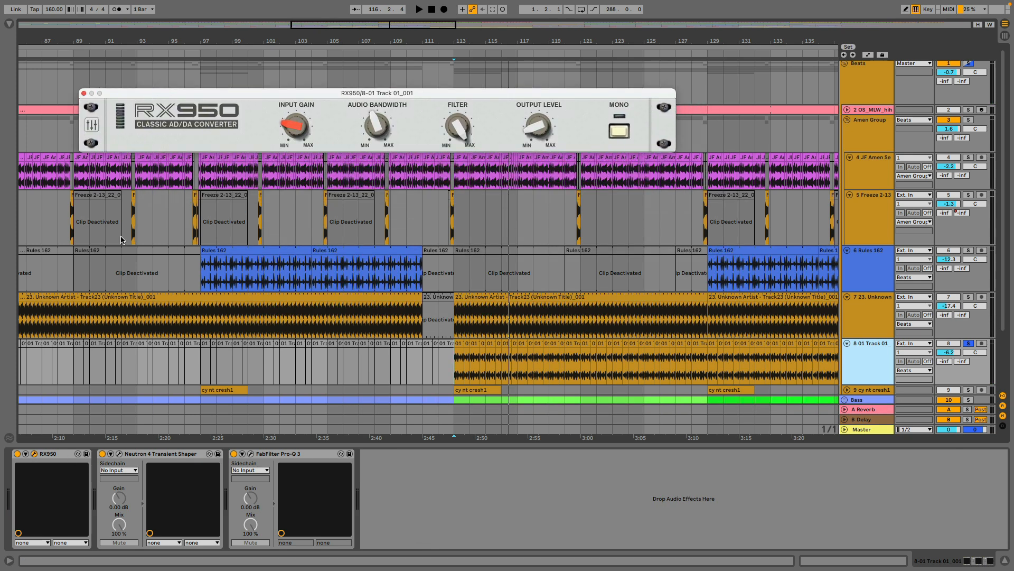
left_click(120, 454)
left_click_drag(508, 266, 221, 189)
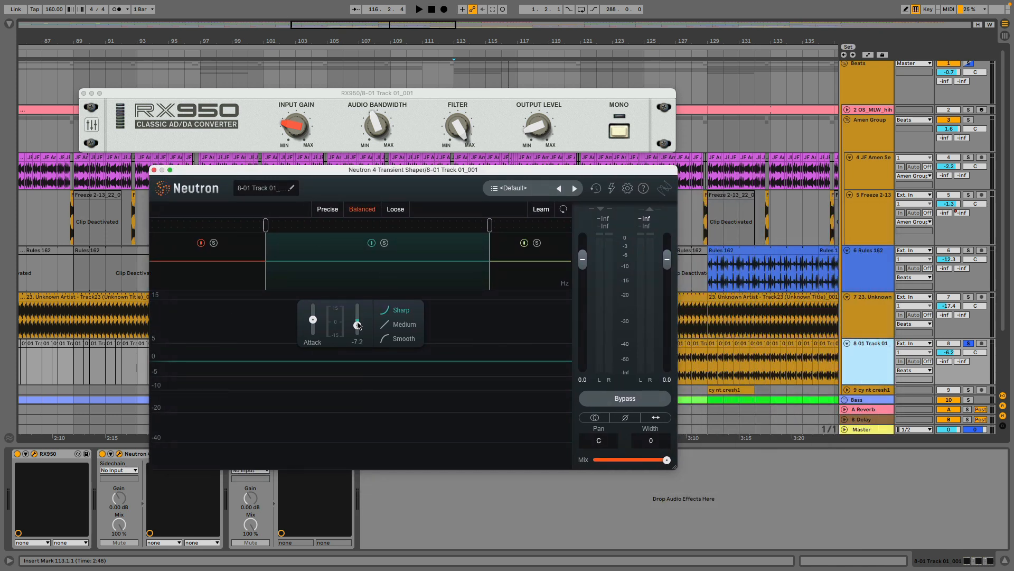
left_click_drag(165, 179, 577, 371)
Open the 01 Track 01 track's FabFilter Pro-Q 3 to examine its EQ curve, then close it and the Neutron window.
left_click(251, 453)
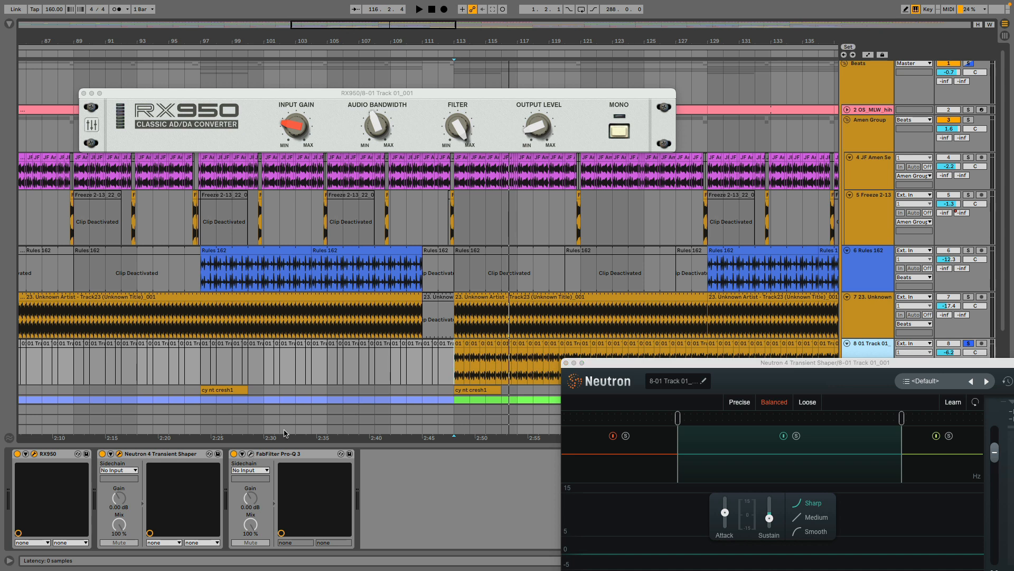
left_click_drag(615, 248, 381, 122)
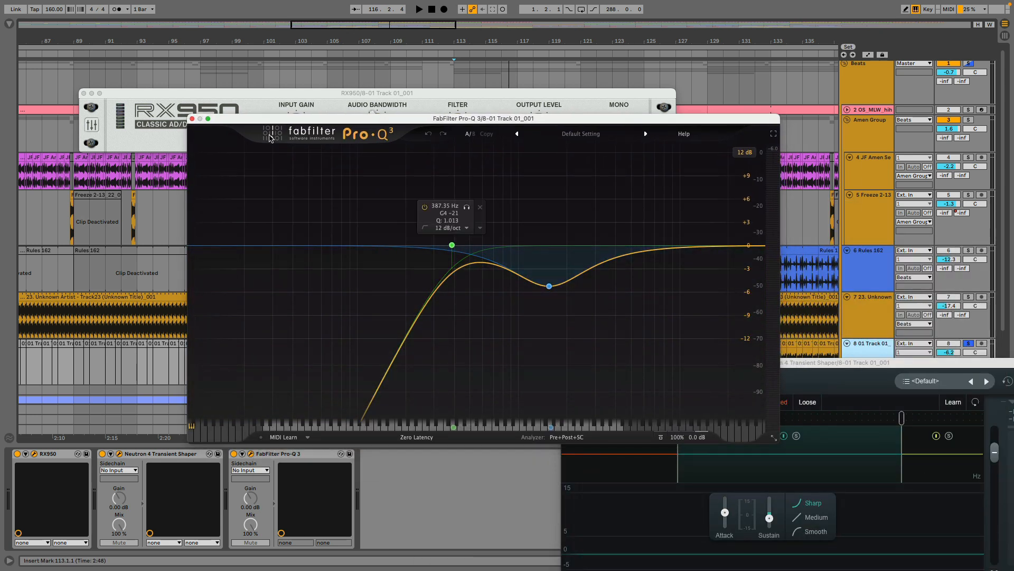
left_click(192, 118)
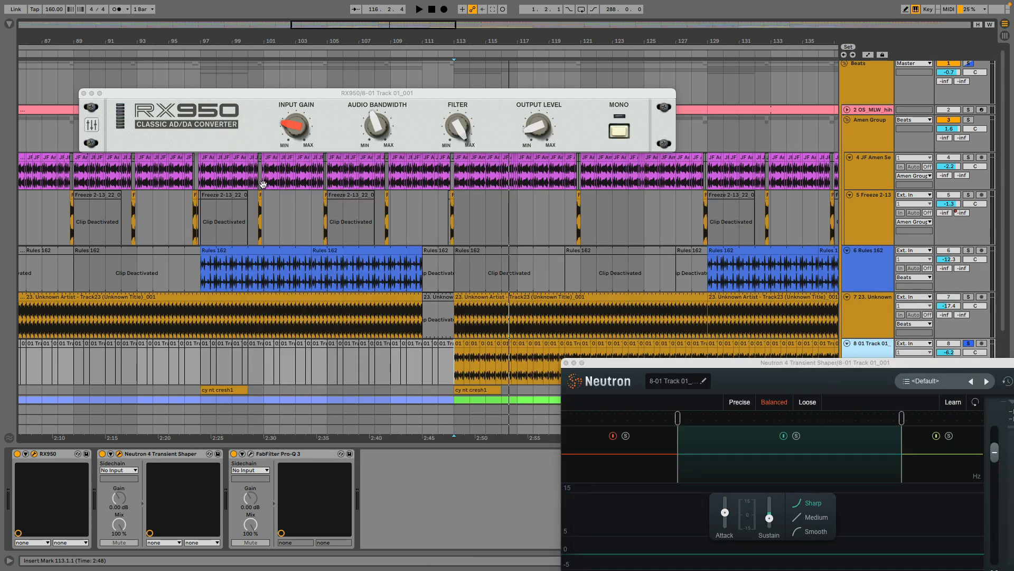
left_click(566, 362)
Play the 01 Track 01 break from bar 113, soloing the JF Amen and 23. Unknown Artist tracks alongside it.
left_click(877, 273)
key("space")
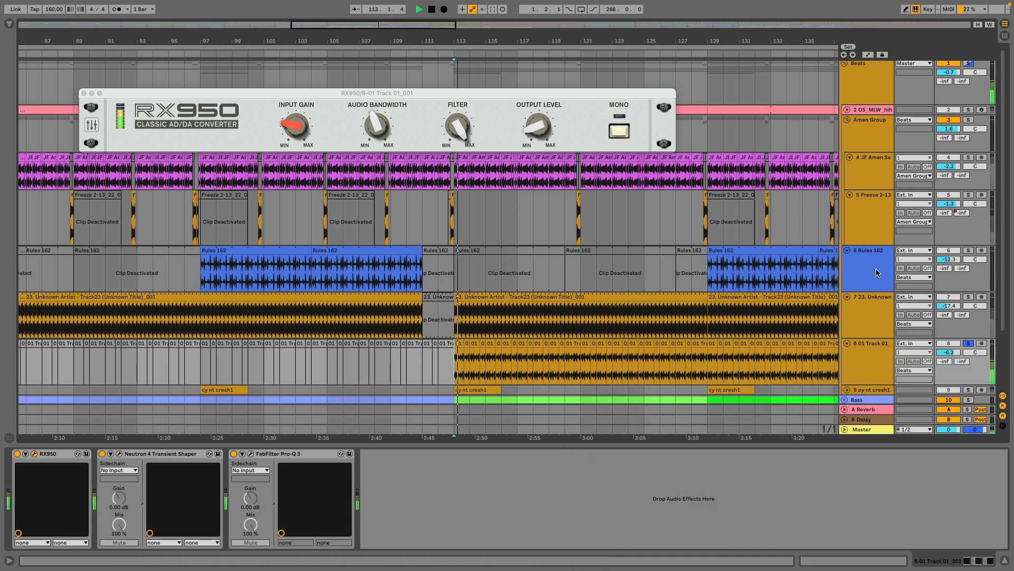
left_click(968, 157)
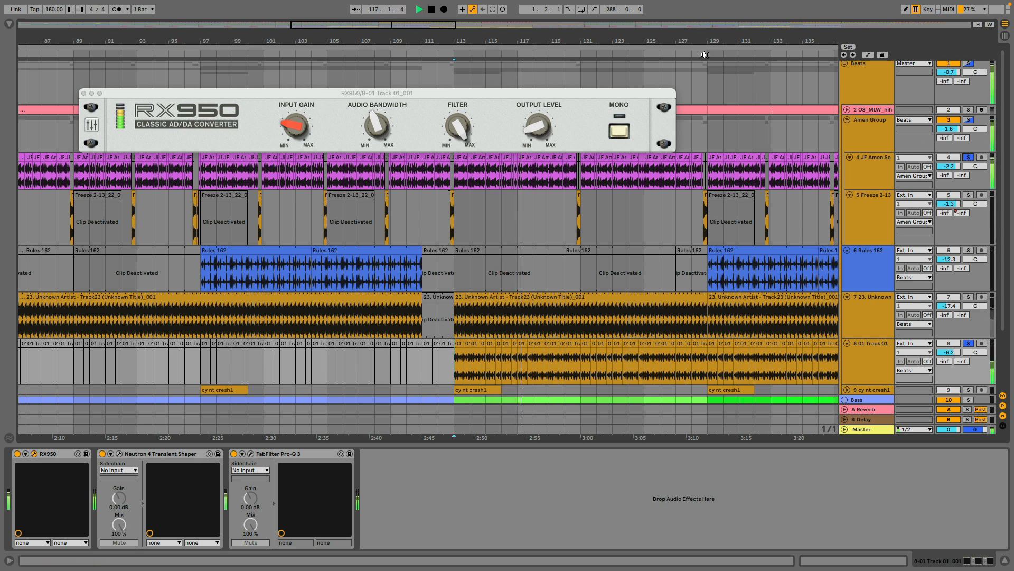
left_click(969, 297)
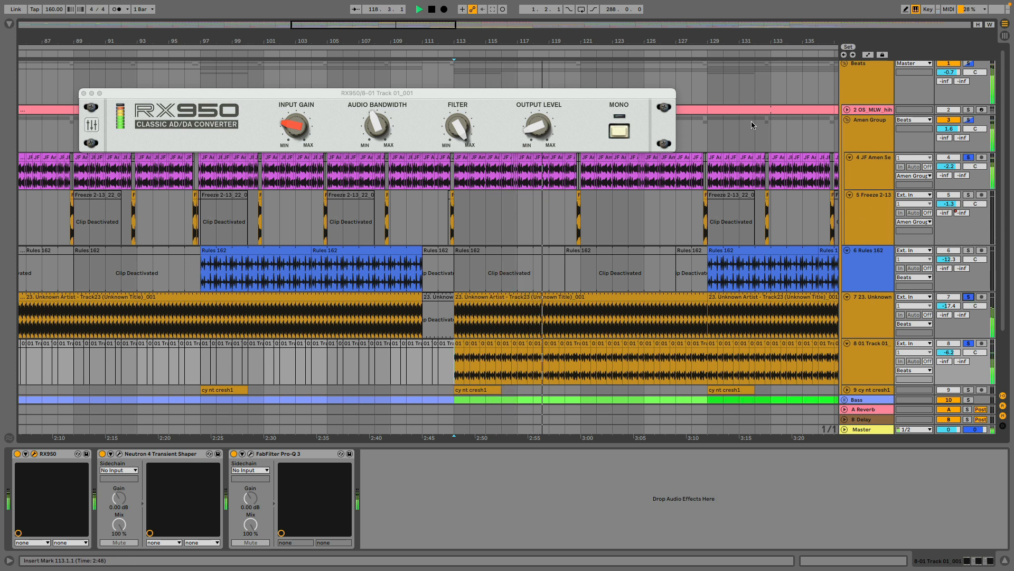
Add the Rules 162 track to the soloed breaks and audition the layers from its clip at bar 129.
left_click(721, 247)
key("space")
left_click(969, 250)
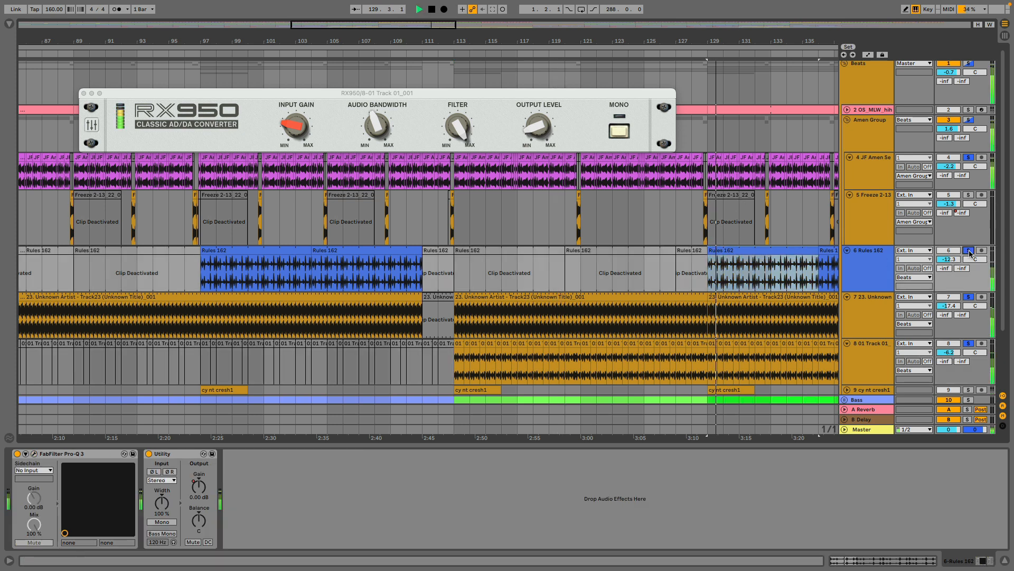
Unfold and solo the OS_MLW_hihat track, show its device chain, and audition it from bar 129.
left_click(847, 110)
left_click(969, 110)
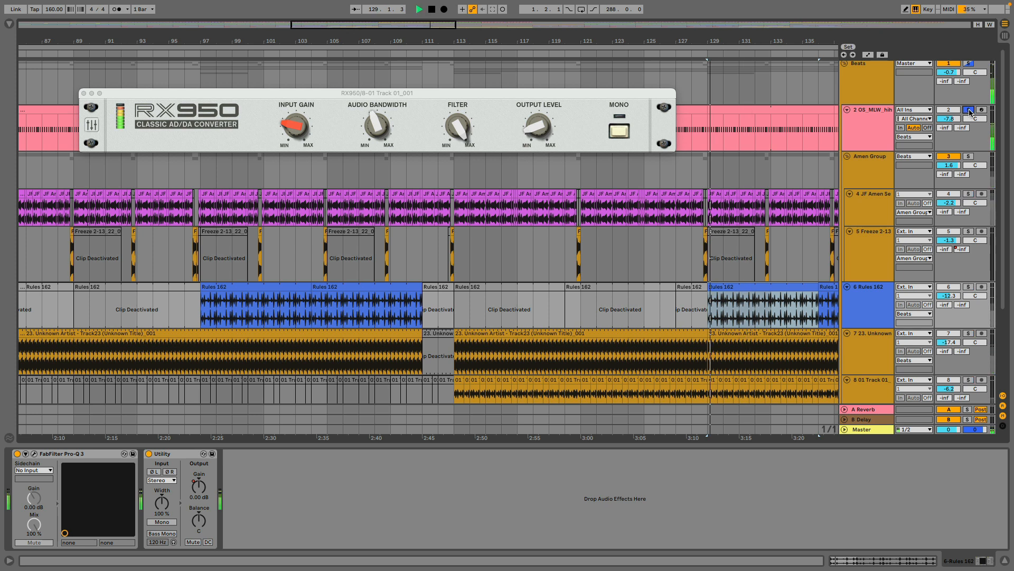
left_click(854, 122)
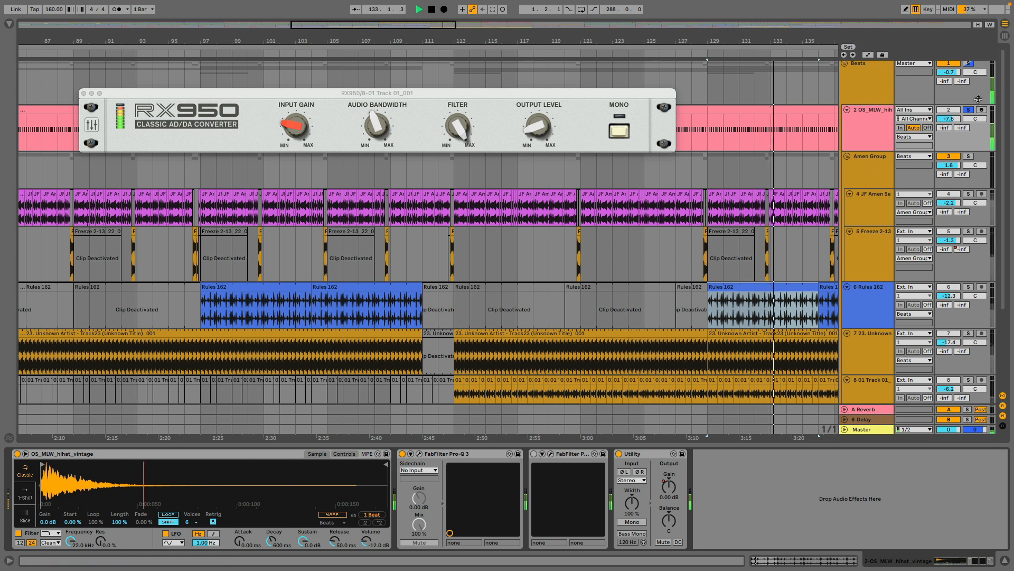
scroll(718, 233, "down", 5)
scroll(719, 232, "down", 1)
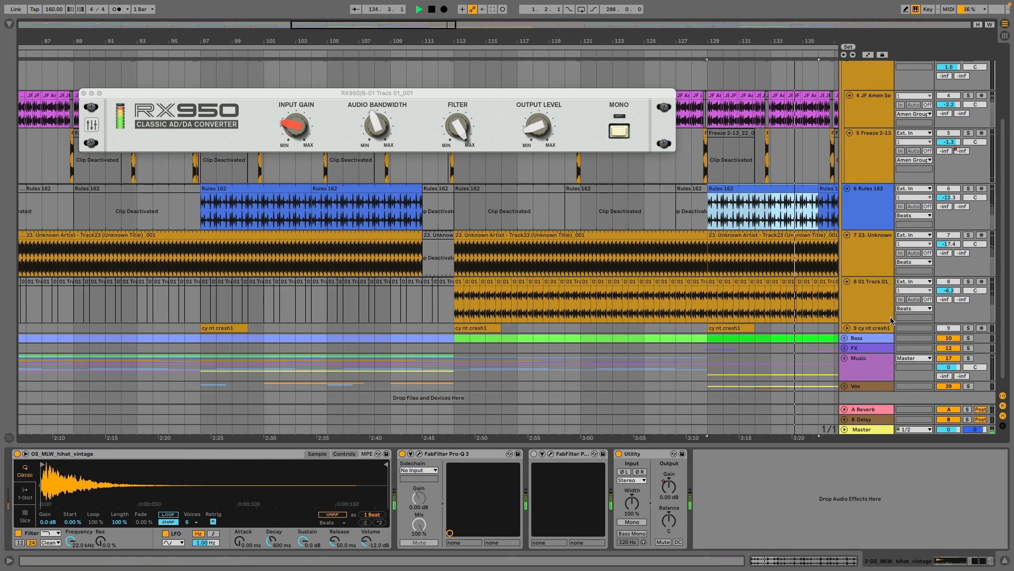
key("space")
Unfold the cy nt cresh1 track, audition its crash soloed from bar 113, and clear its solo.
left_click(846, 328)
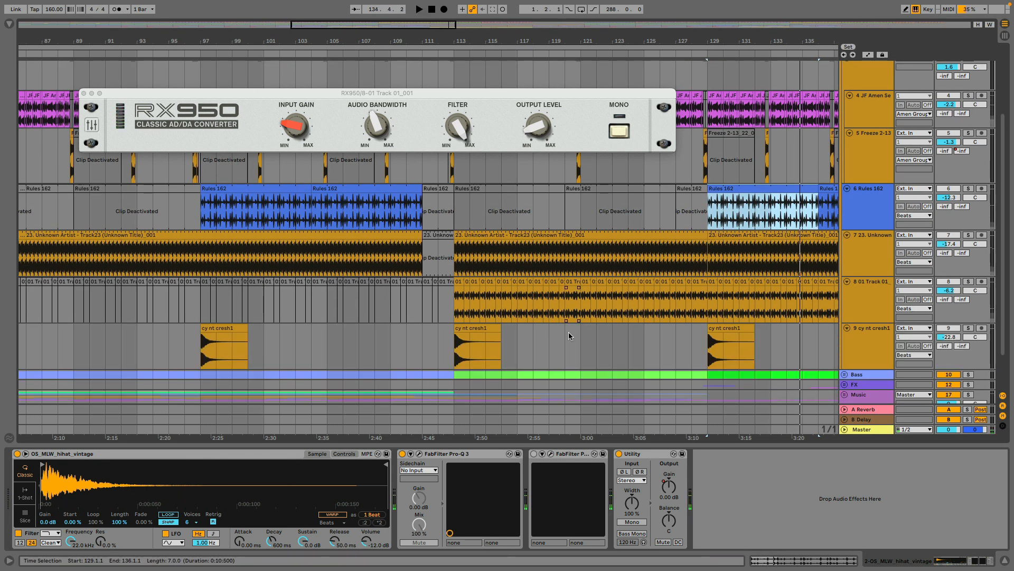
left_click(455, 355)
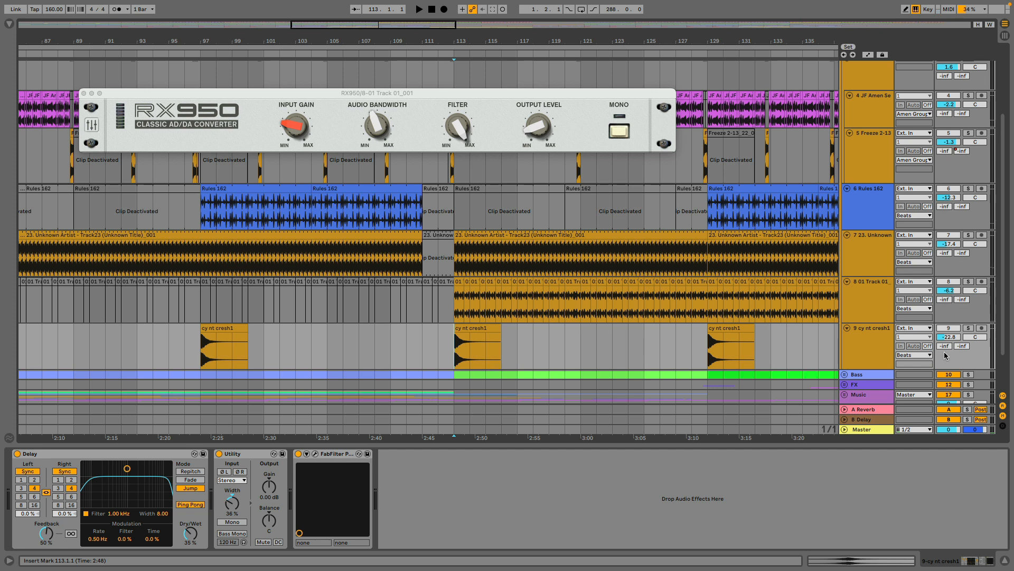
left_click(970, 328)
key("space")
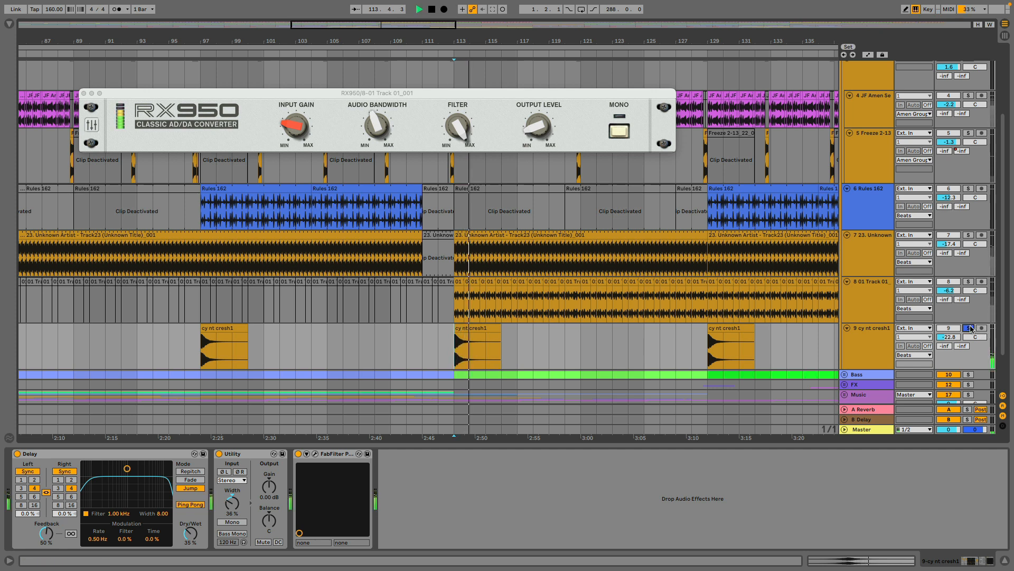
key("space")
left_click(970, 328)
Solo the whole Beats group and audition all its layered breaks together from bar 129.
scroll(970, 317, "up", 4)
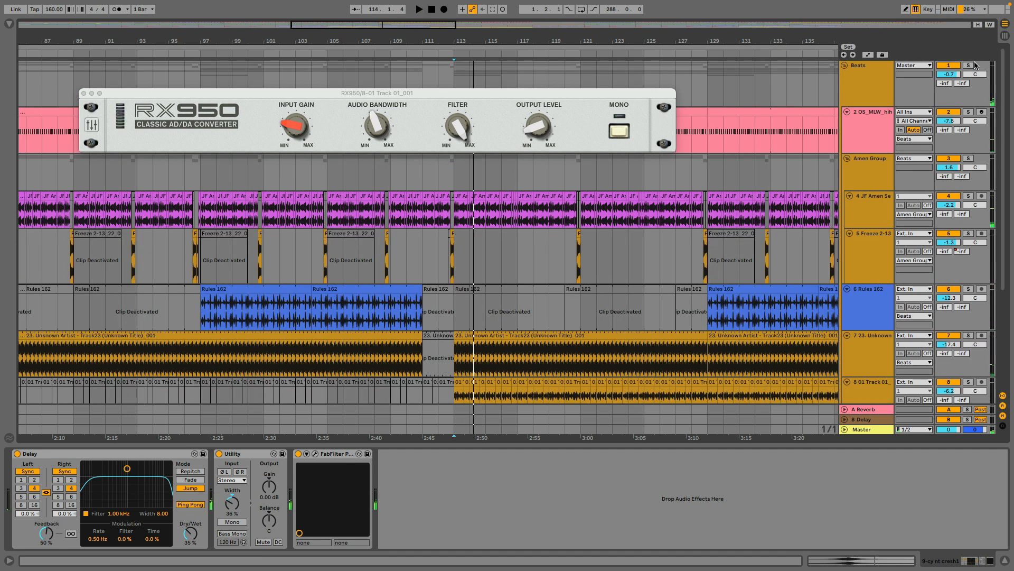
left_click(713, 319)
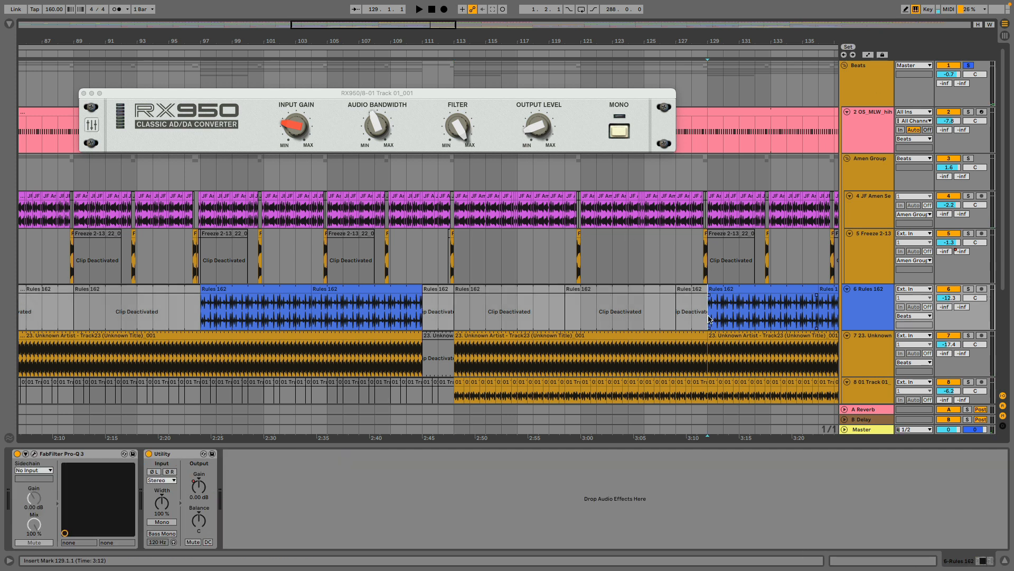
key("space")
left_click_drag(736, 43, 545, 43)
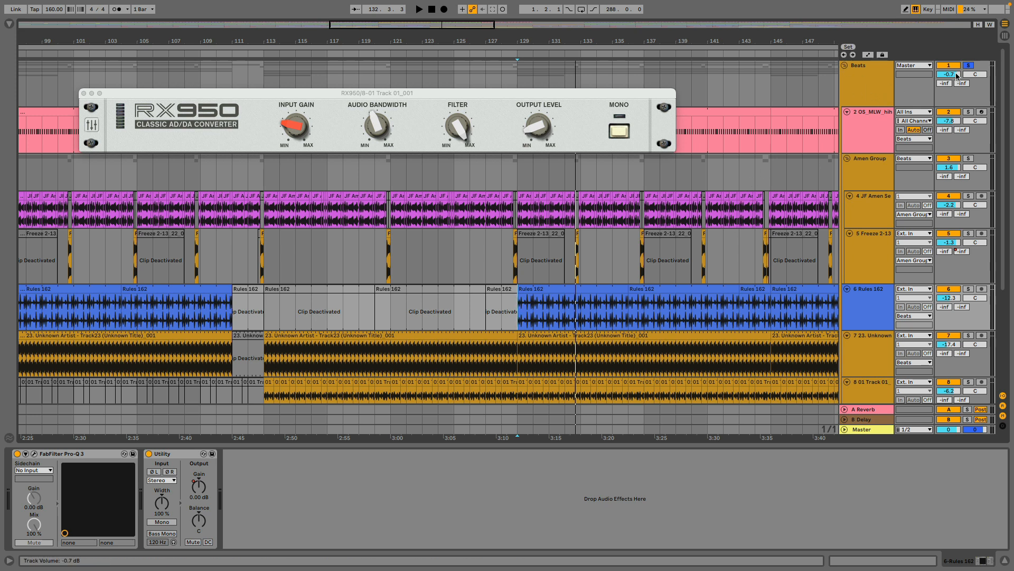
Collapse the Beats group, put away the RX950 window, and expand the Music group.
left_click(845, 66)
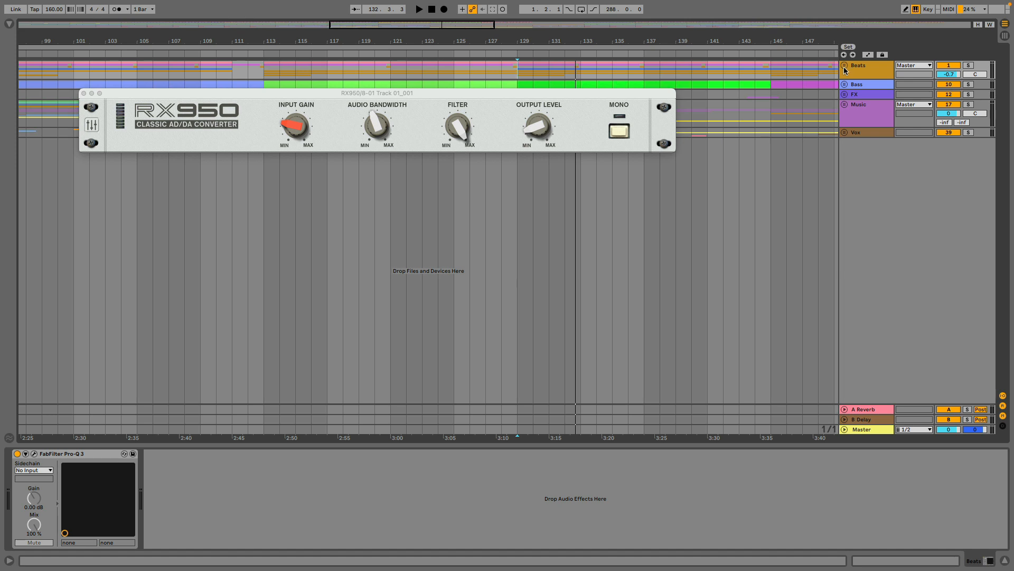
left_click_drag(260, 97, 331, 234)
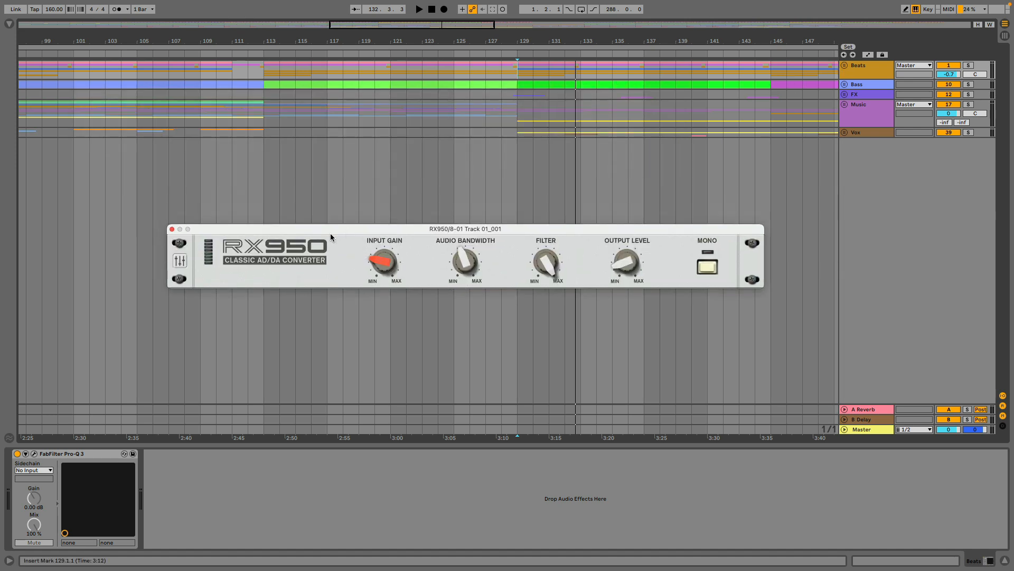
left_click(180, 229)
left_click(845, 105)
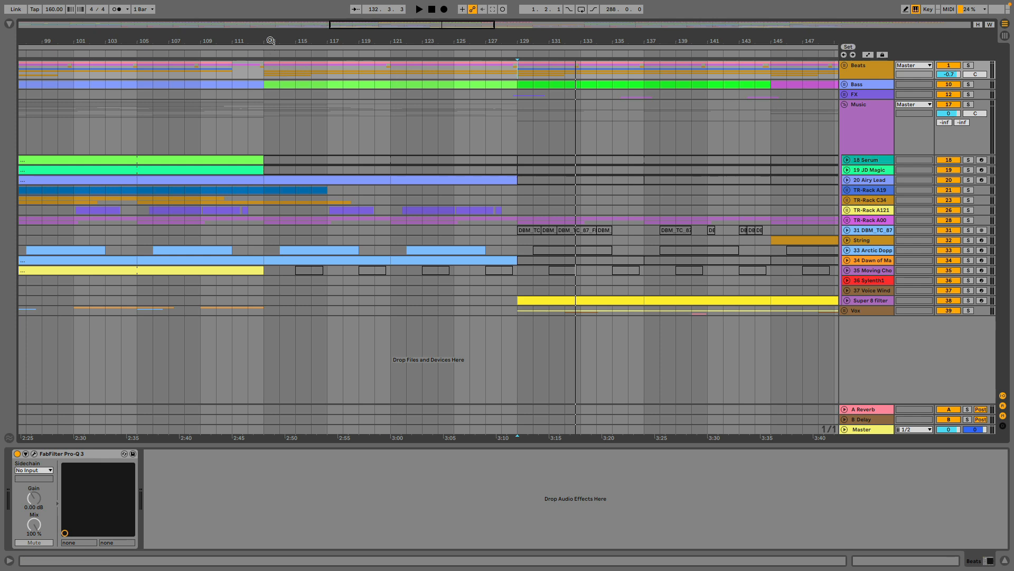
Unfold the 18 Serum and 19 JD Magic tracks and show the device chain of 19 JD Magic.
left_click_drag(270, 41, 740, 8)
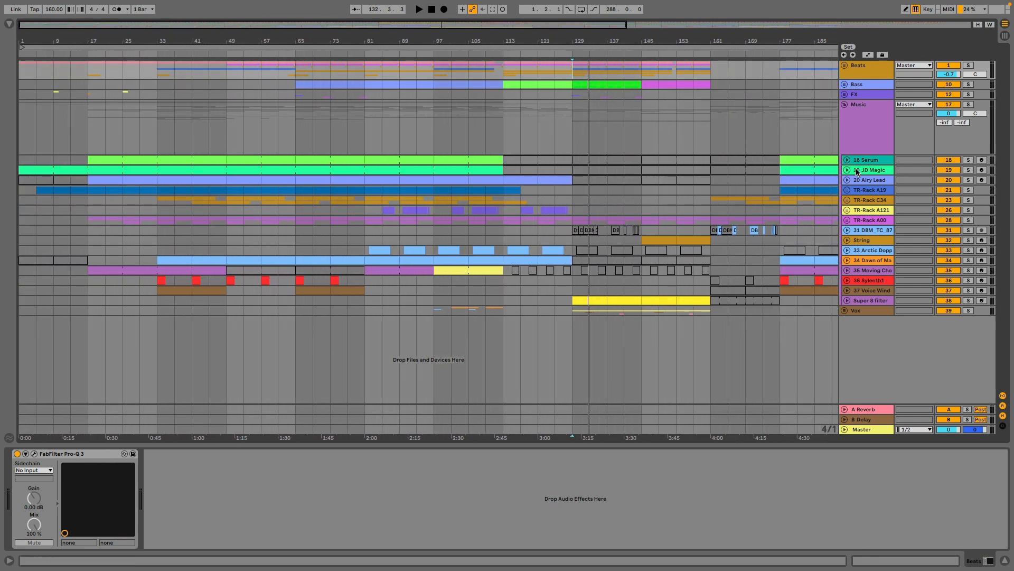
left_click(847, 170)
left_click(849, 157)
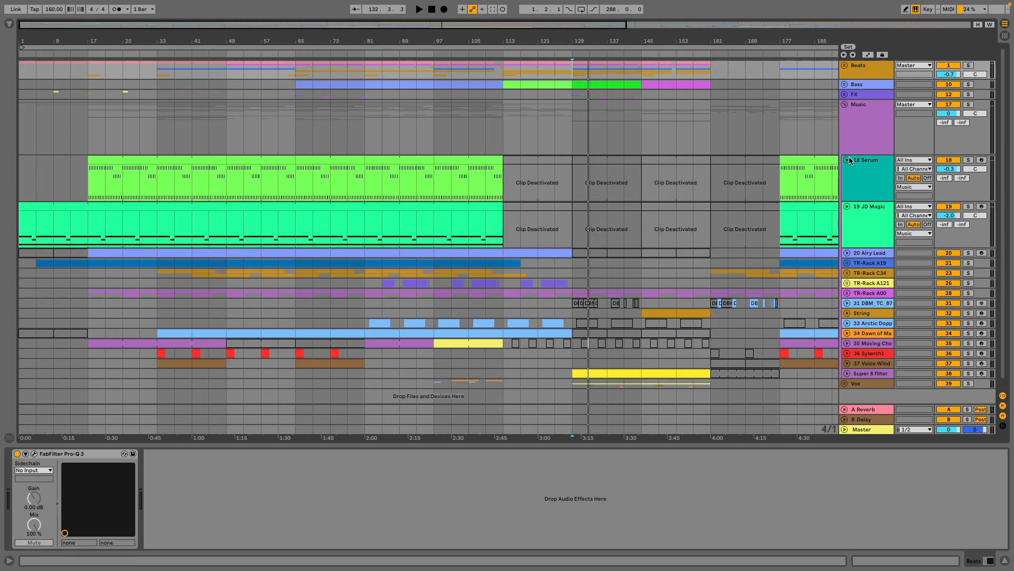
left_click(869, 211)
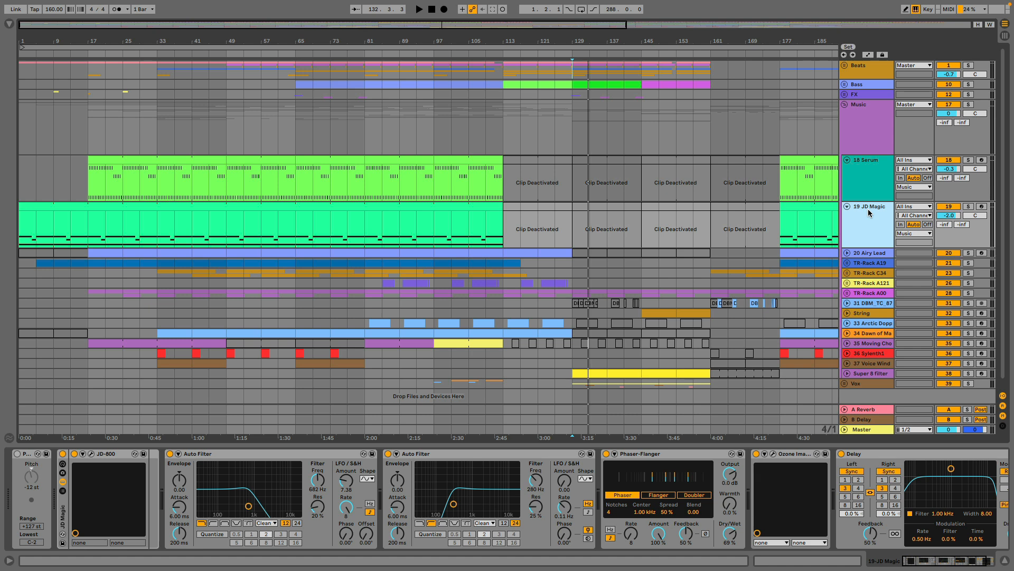
Inspect the JD-800 synth window on the 19 JD Magic track, and close it.
left_click(91, 455)
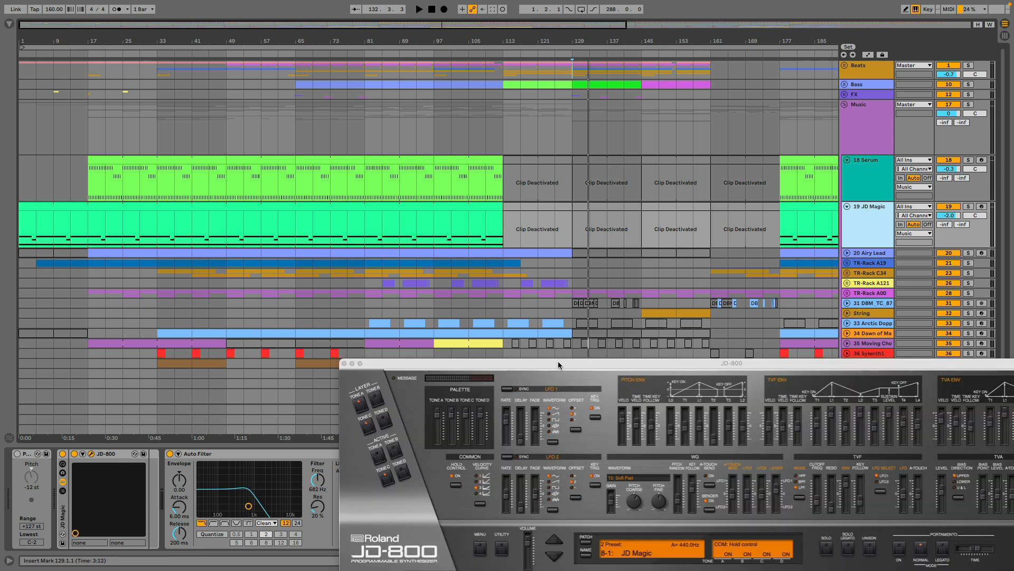
left_click_drag(559, 365, 432, 341)
left_click(218, 339)
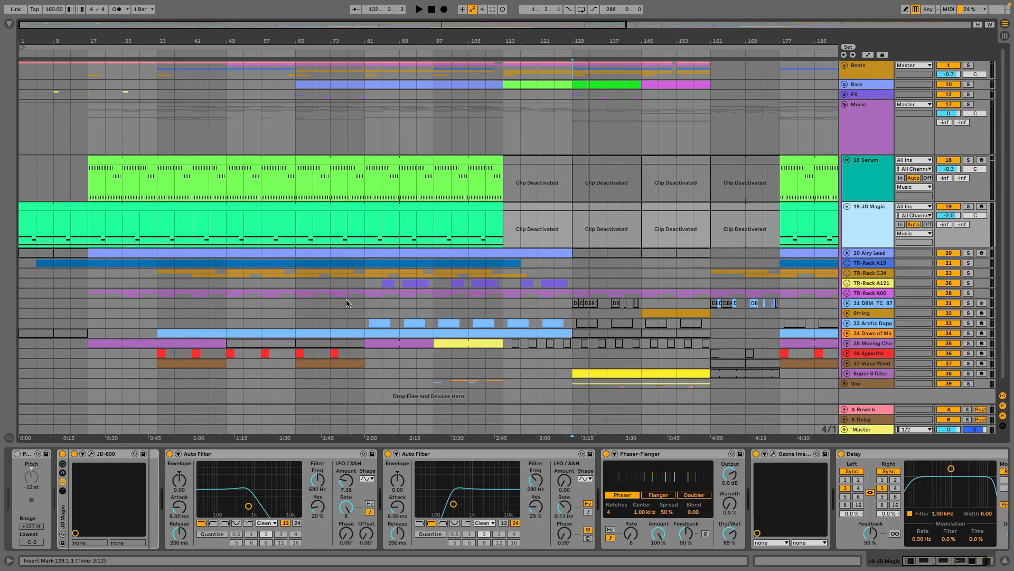
Solo 19 JD Magic, show the notes of its first clip in an enlarged editor, and audition the part.
left_click(969, 207)
left_click(30, 206)
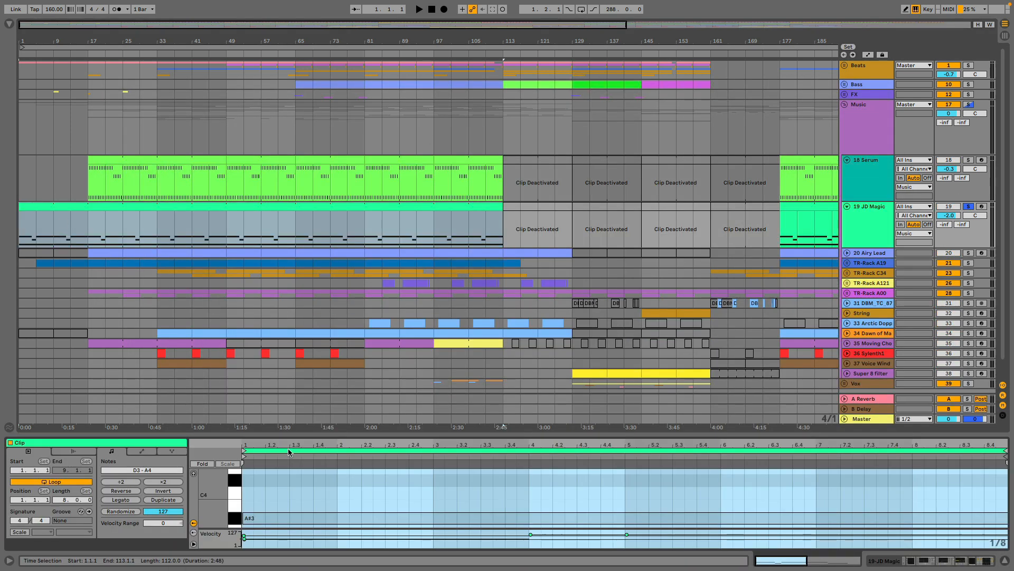
left_click_drag(298, 435, 339, 236)
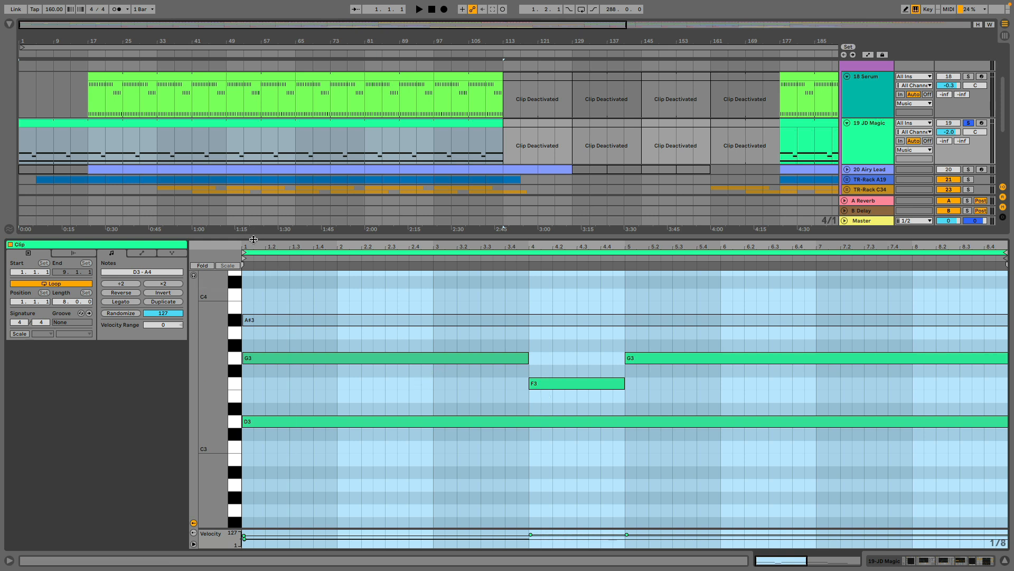
left_click_drag(254, 240, 254, 307)
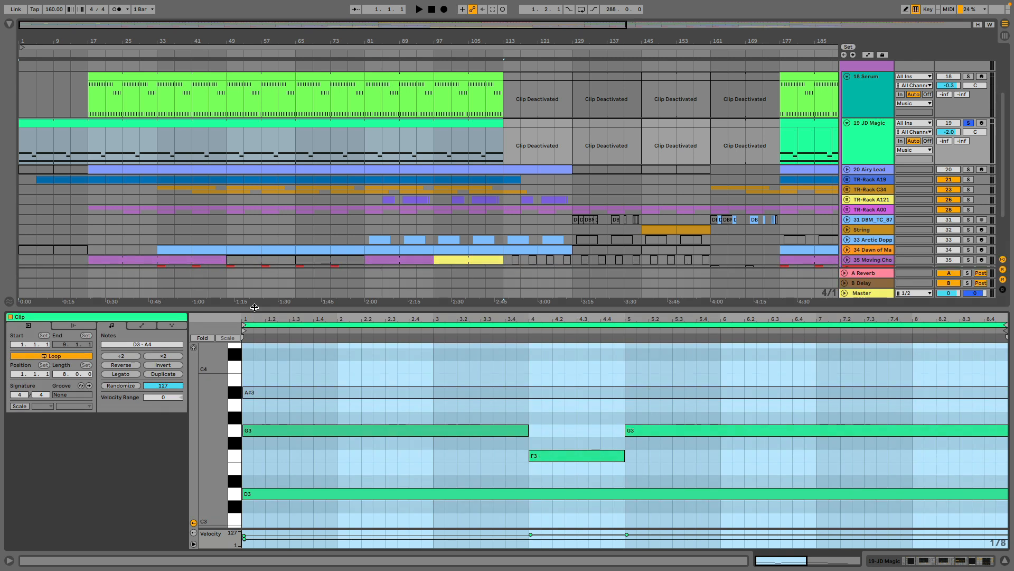
left_click_drag(55, 41, 65, 123)
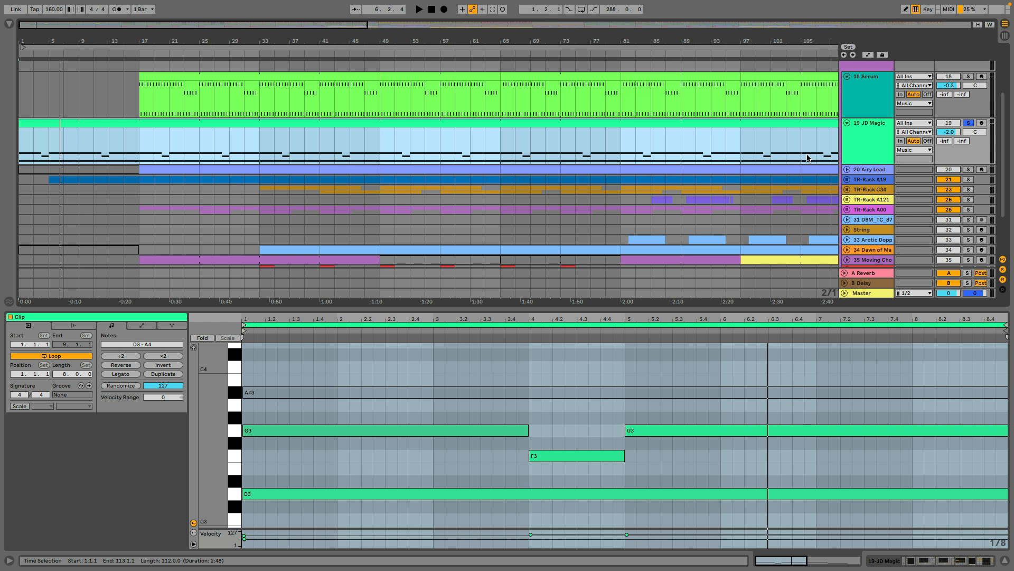
Show the device chain of the 18 Serum track and open its Serum synth window.
left_click(859, 103)
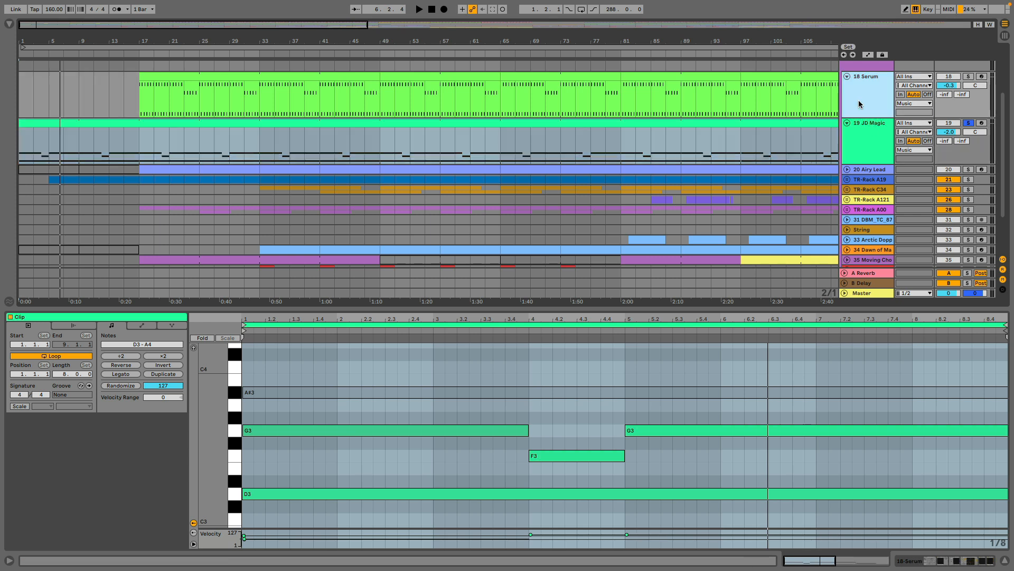
double_click(859, 105)
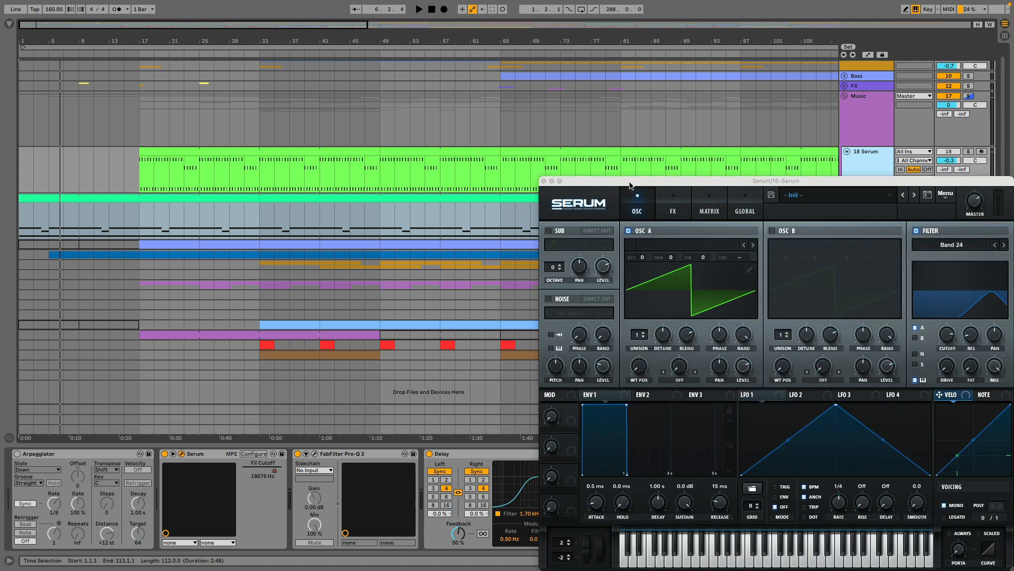
left_click_drag(629, 181, 338, 110)
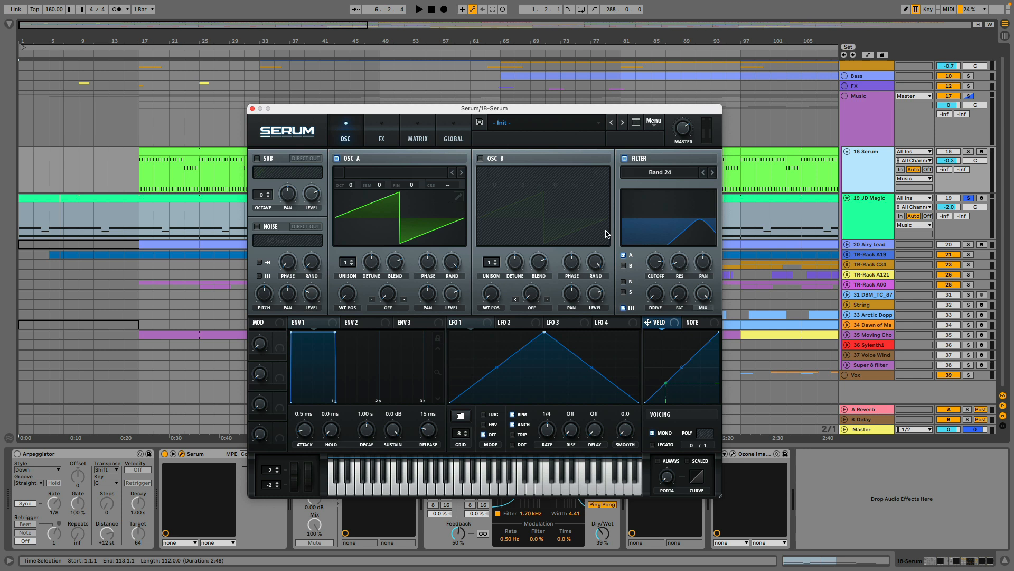
Solo the 18 Serum track and audition it from bar 17 and from bar 65 with the synth window in view.
left_click(968, 152)
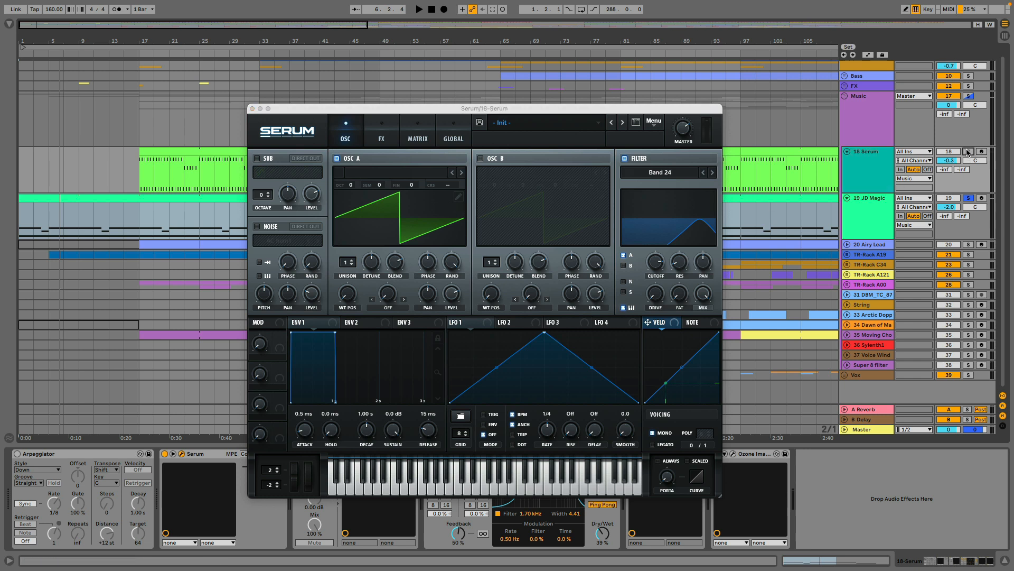
left_click(162, 153)
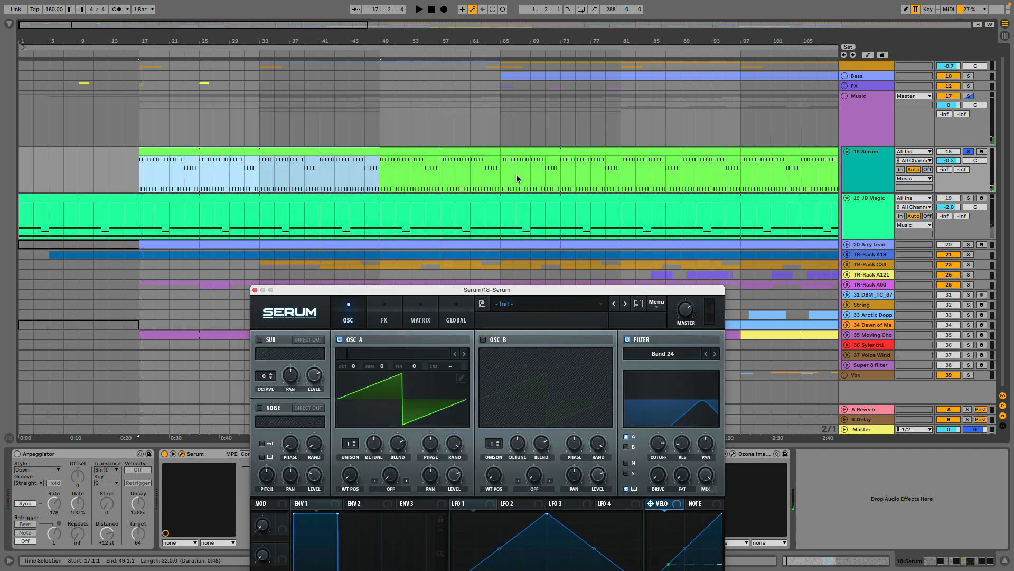
left_click(499, 175)
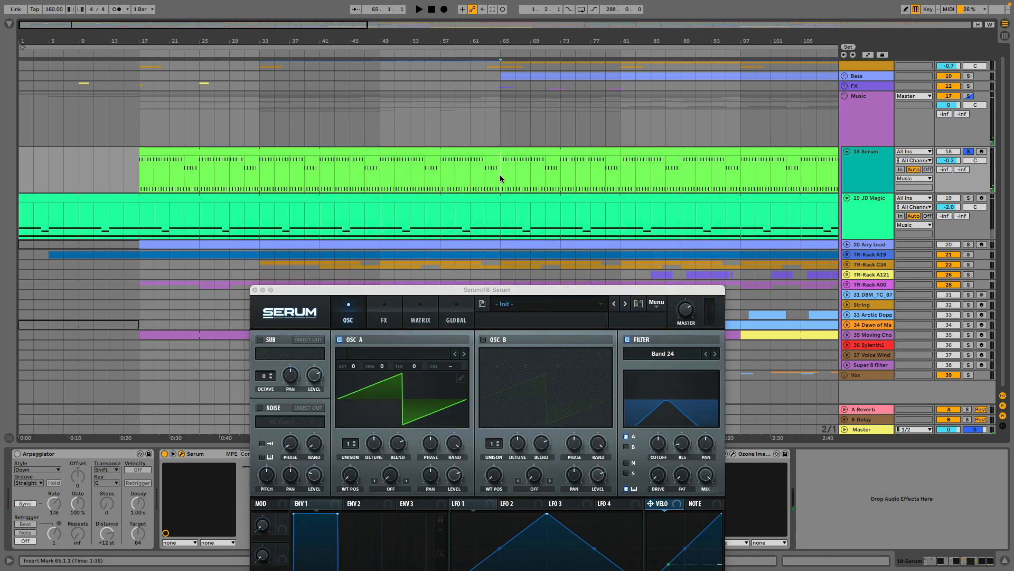
key("space")
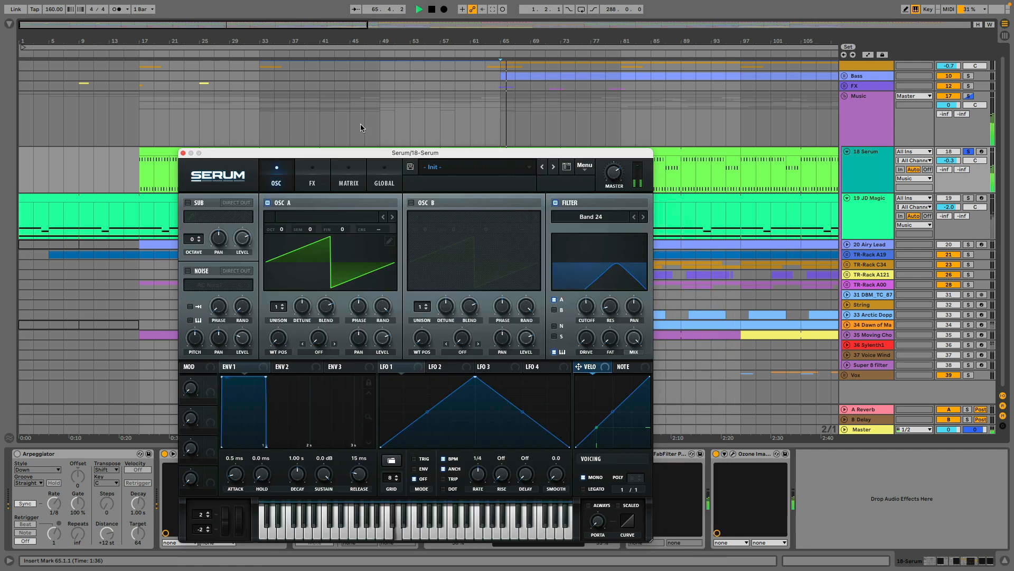
left_click_drag(361, 128, 290, 46)
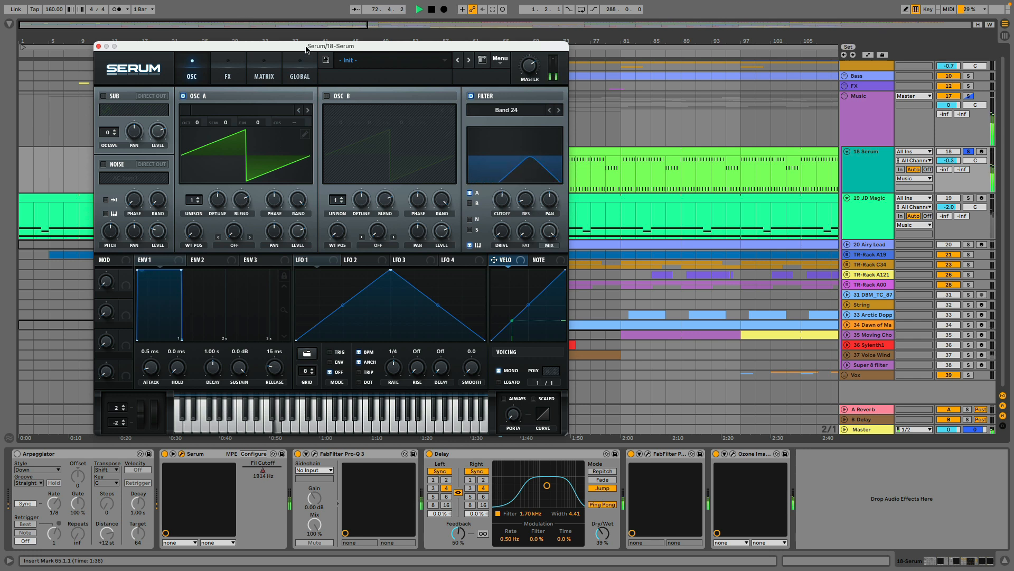
key("space")
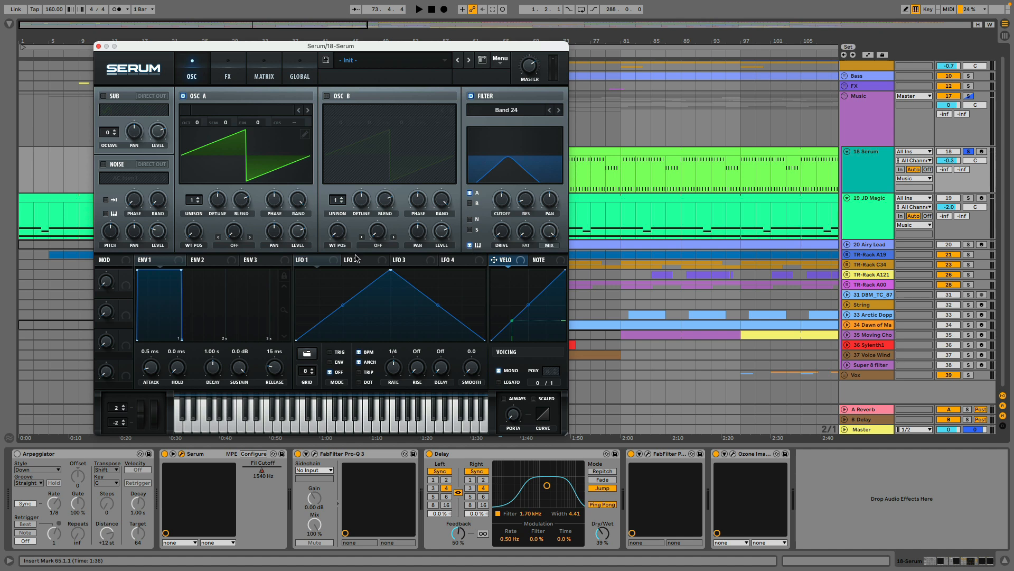
Examine Serum's modulation matrix and FX page, and return to the oscillator page.
left_click(262, 68)
scroll(317, 155, "down", 10)
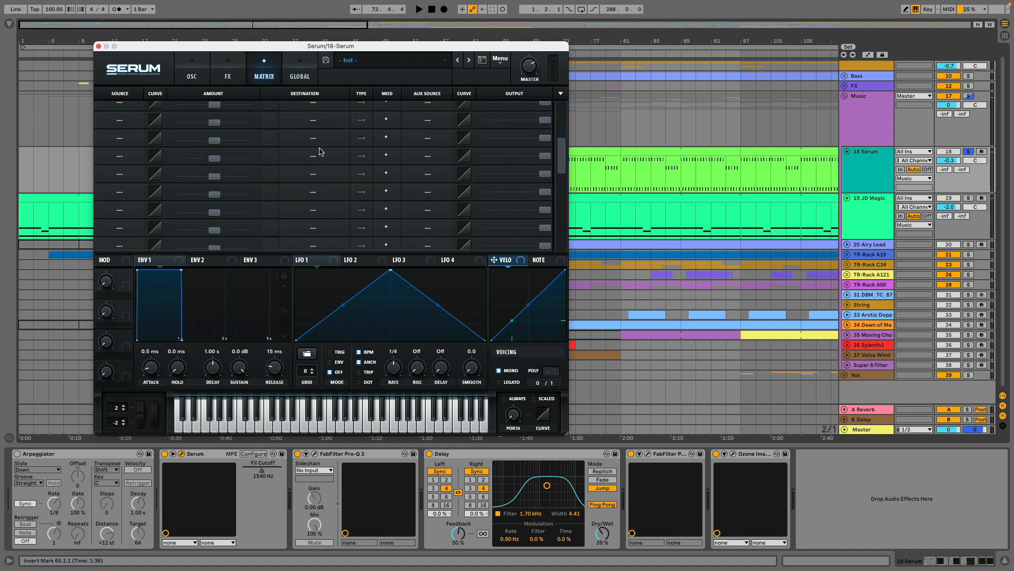
scroll(317, 156, "up", 5)
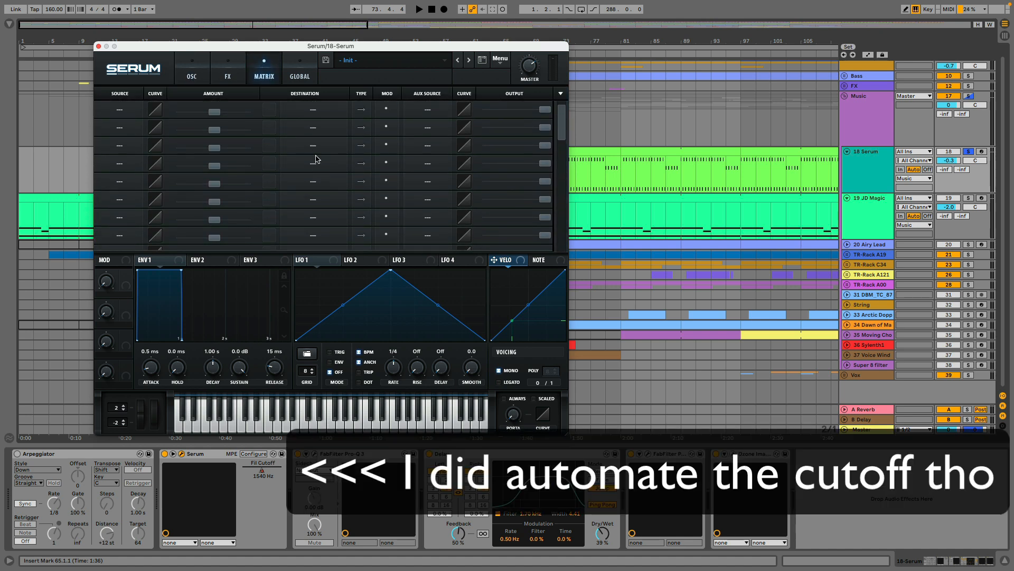
left_click(226, 74)
left_click(202, 74)
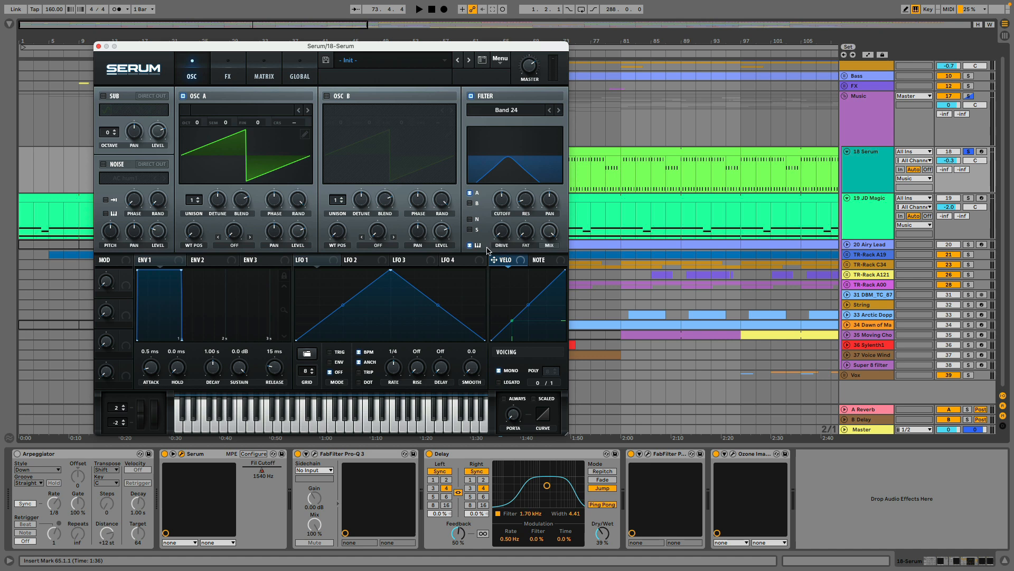
Collapse the FabFilter Pro-R device in the Serum chain and move the Serum window clear of the tracks.
left_click_drag(416, 48, 322, 94)
double_click(672, 454)
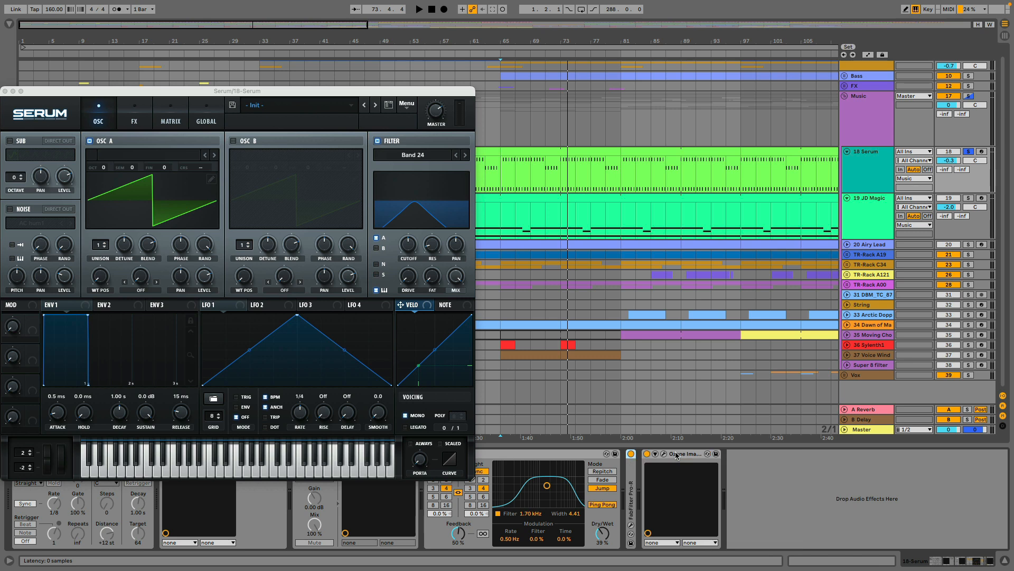
left_click_drag(240, 90, 462, 354)
Replay the Serum part from bar 65, close its synth window, and add 19 JD Magic to the solo.
left_click(508, 171)
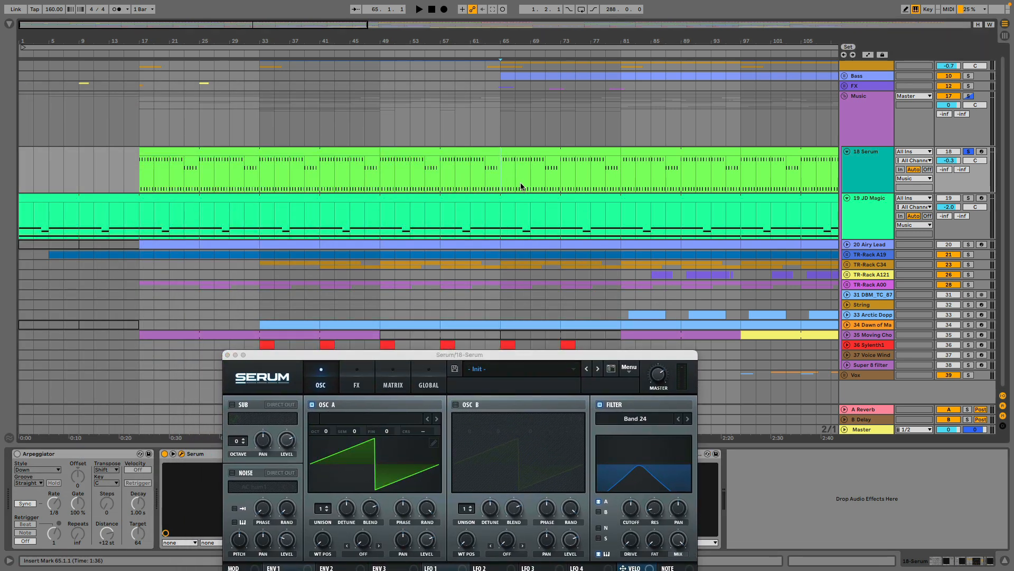
key("space")
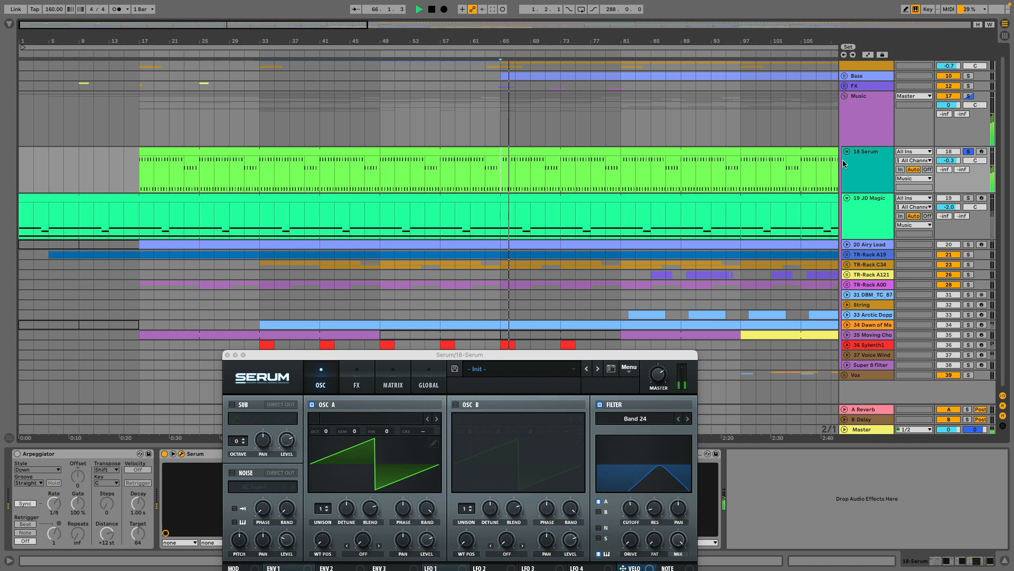
left_click(228, 354)
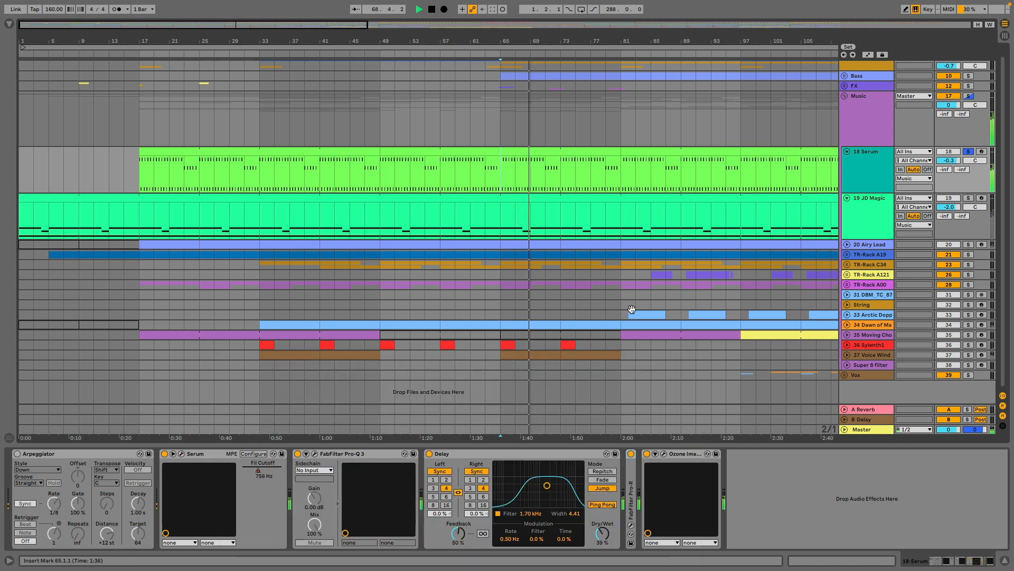
left_click(969, 200, "super")
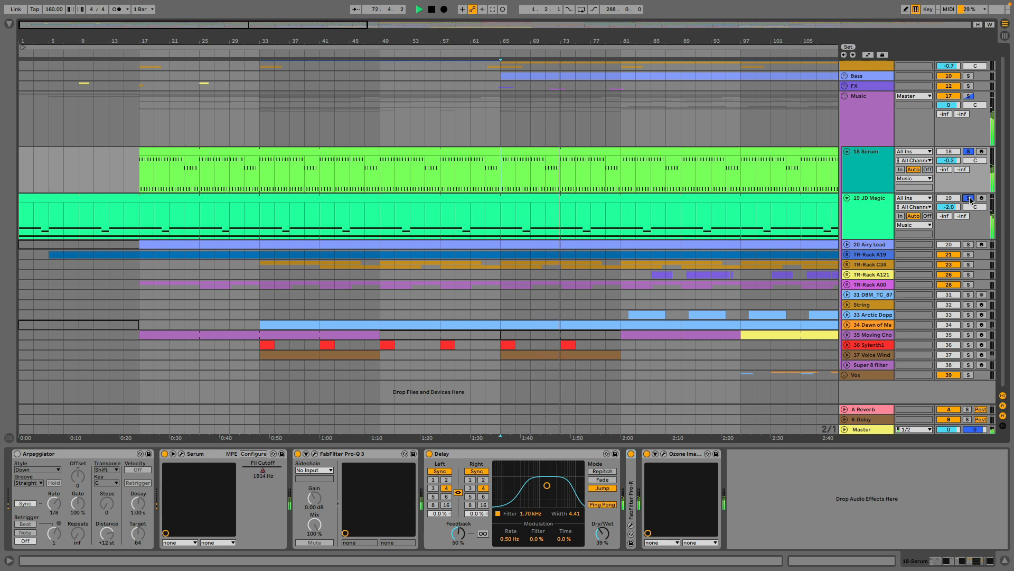
key("space")
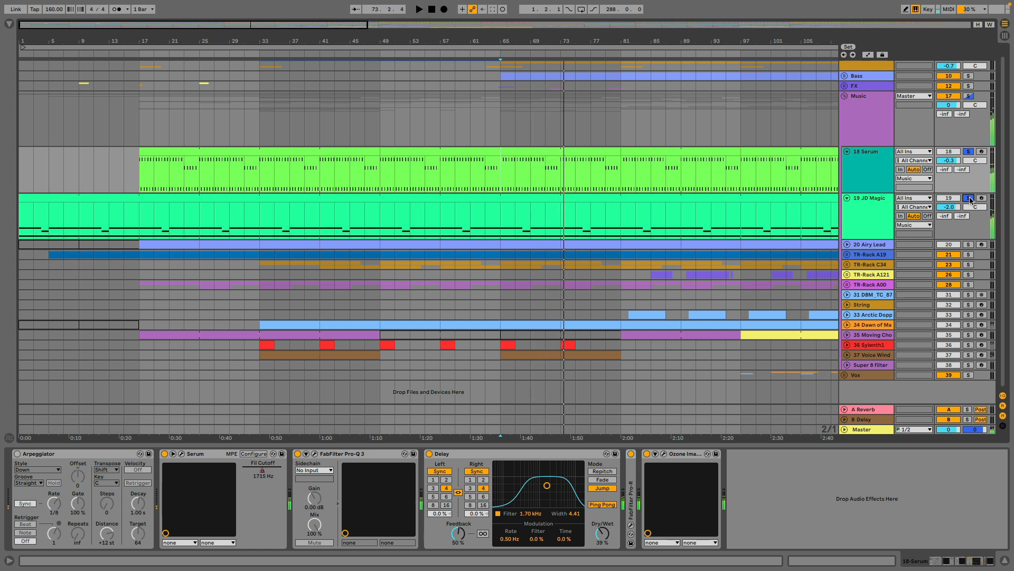
Unfold the 20 Airy Lead track, solo it, and audition it from bar 65.
left_click(846, 244)
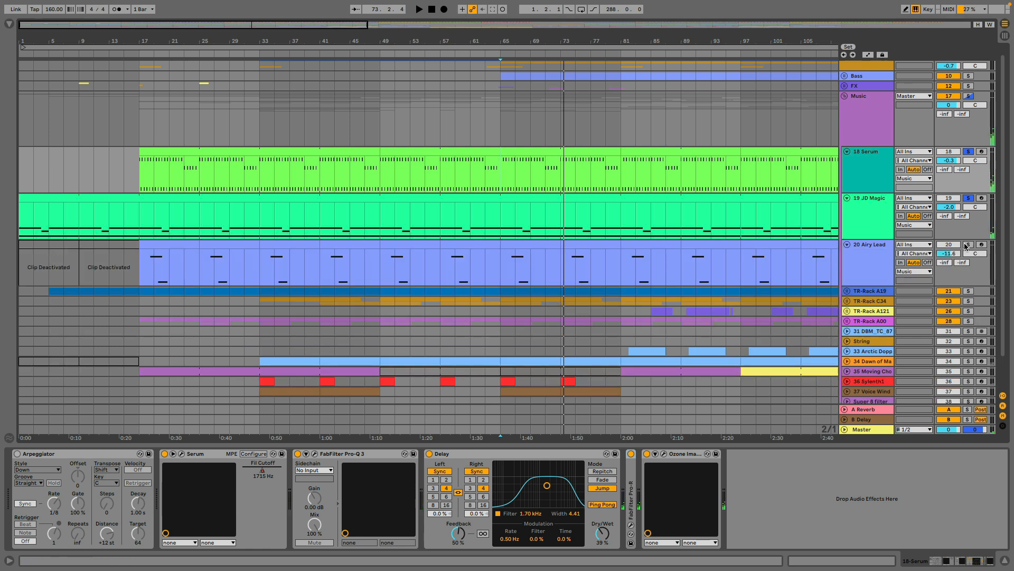
left_click(968, 245)
left_click(503, 273)
key("space")
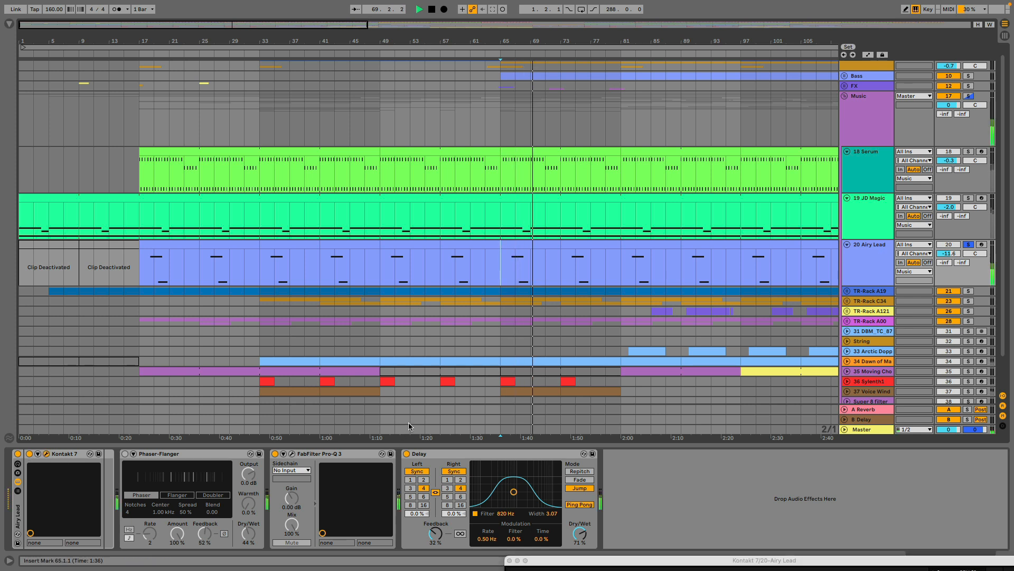
Inspect the Sway instrument in the Kontakt 7 window during playback, stop playback, and close the window.
left_click_drag(595, 553, 267, 73)
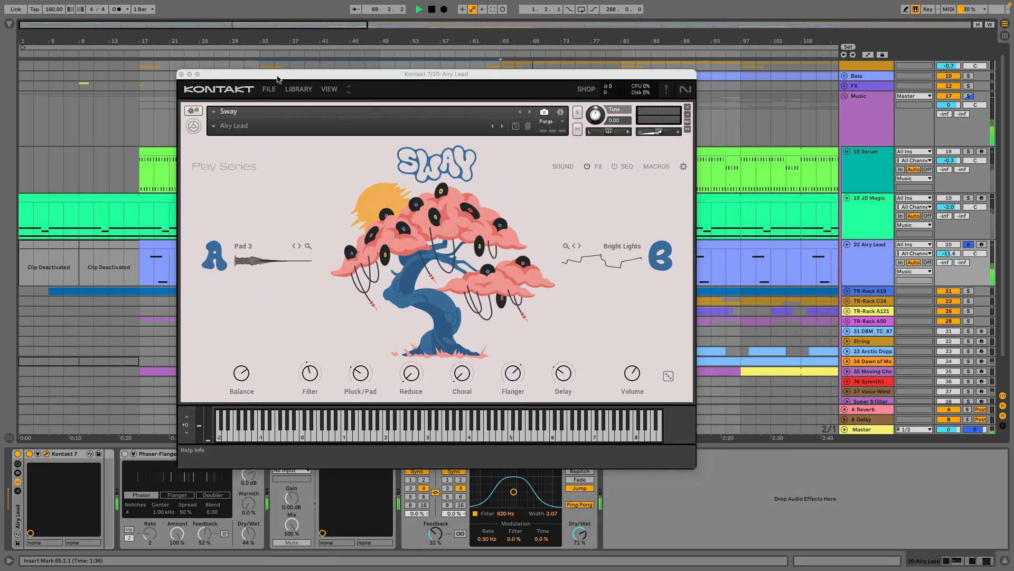
left_click_drag(278, 76, 336, 357)
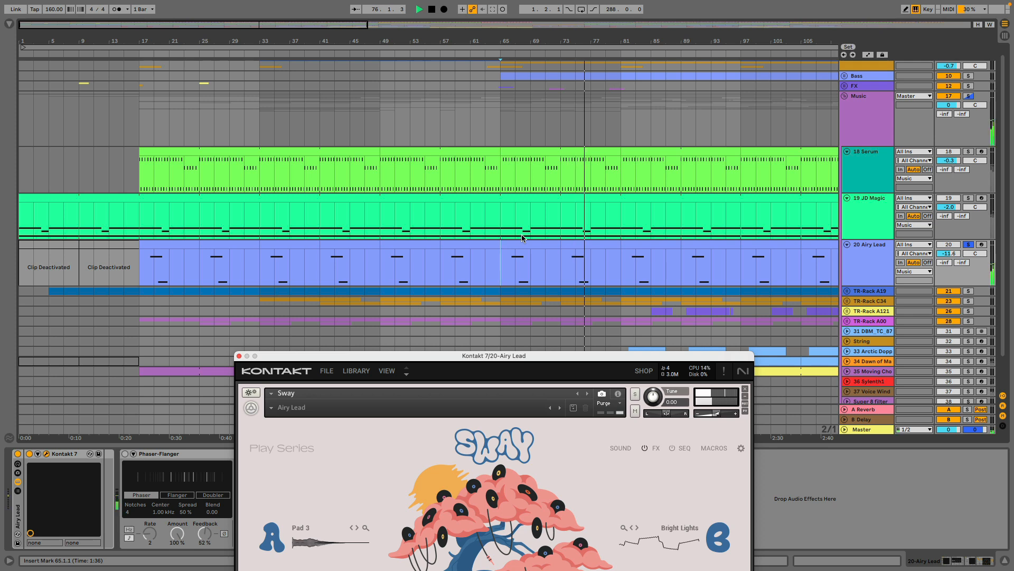
key("space")
left_click_drag(493, 356, 427, 103)
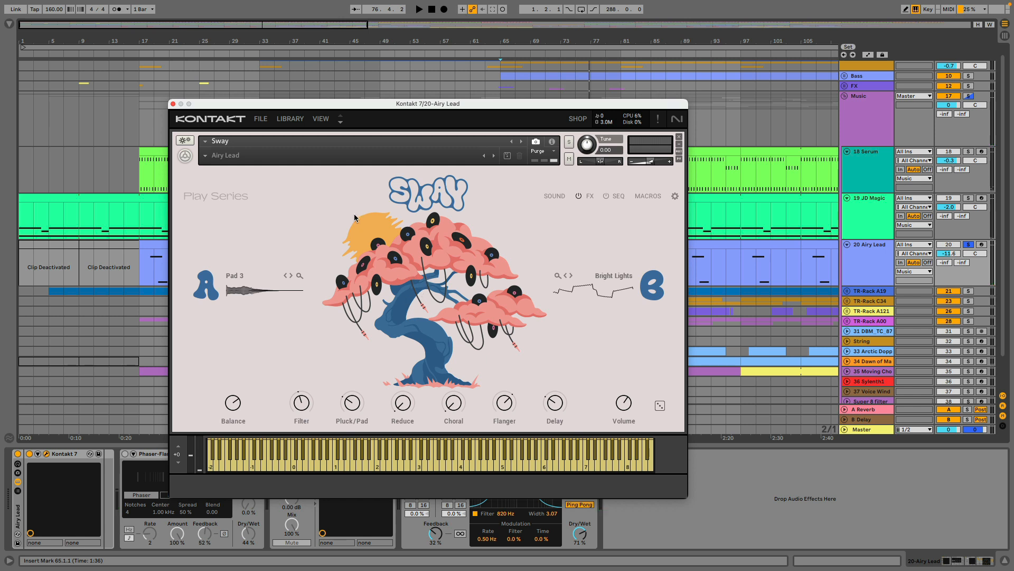
left_click(174, 105)
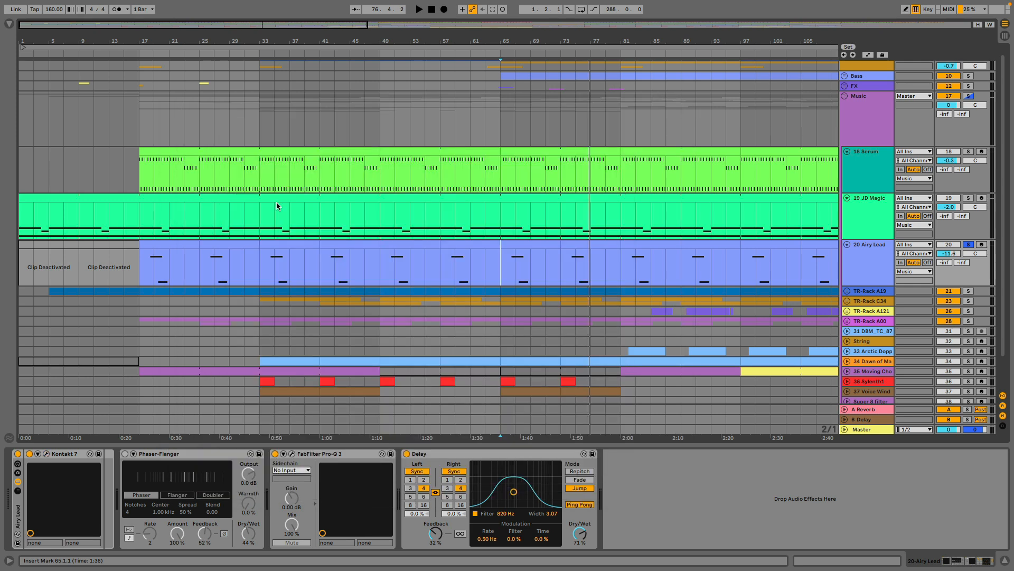
Expand the TR-Rack A19 group, unfold its 22 Audio track, and show the group's device chain.
left_click(847, 291)
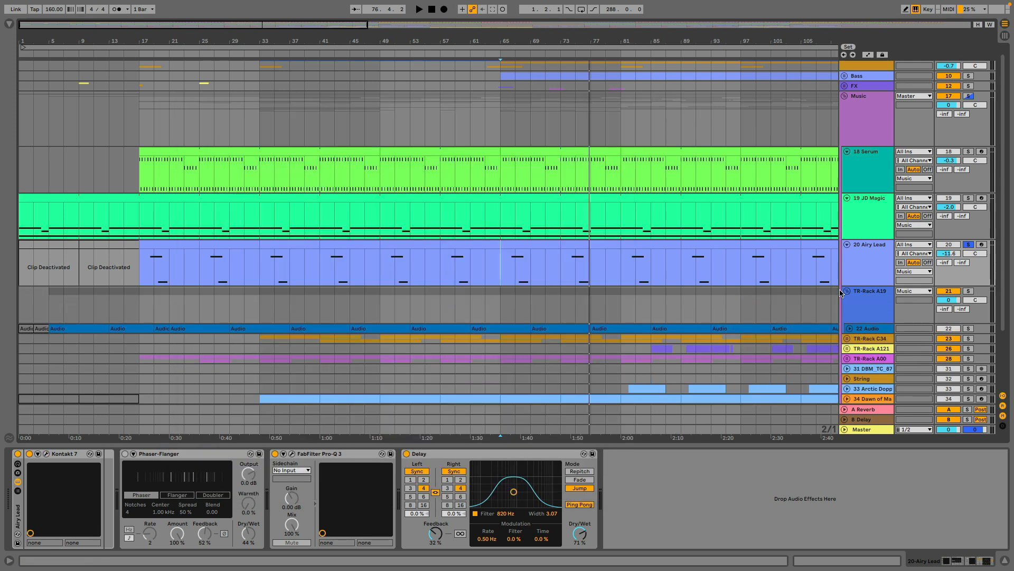
scroll(856, 305, "down", 2)
left_click(850, 275)
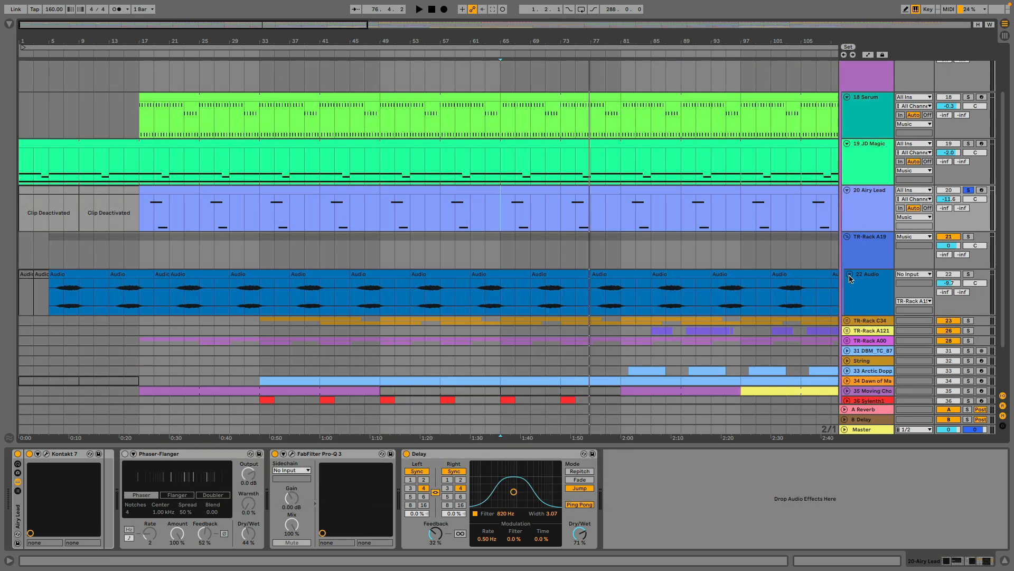
left_click(869, 257)
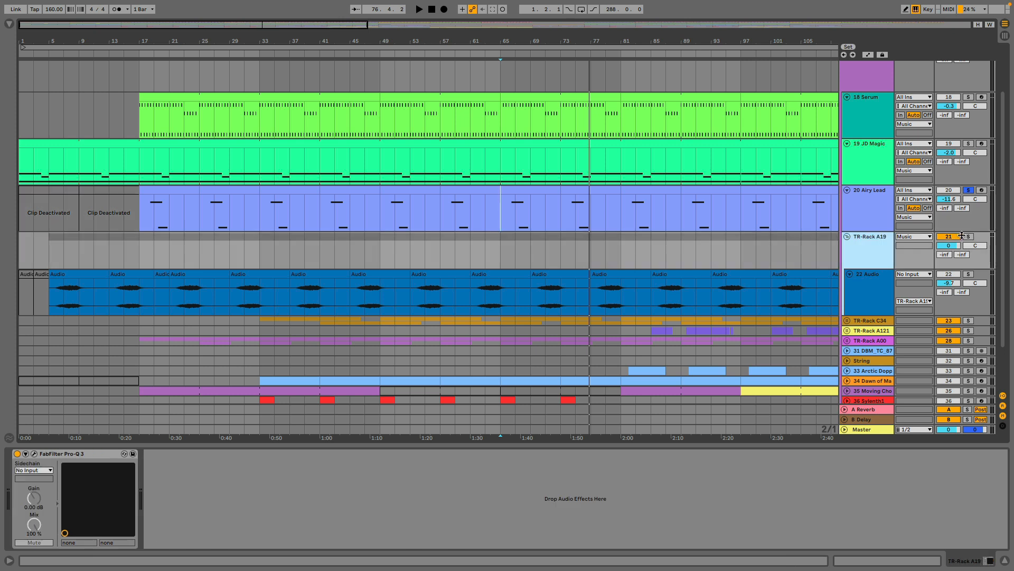
Solo the 22 Audio track in the TR-Rack A19 group and audition it from bar 77, stopping around bar 81.
left_click(968, 273)
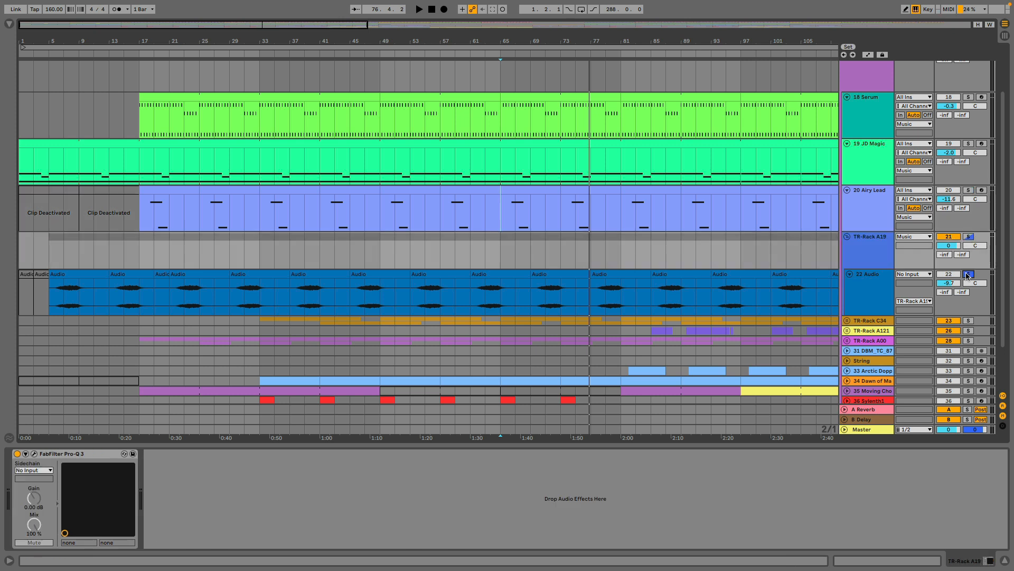
left_click(596, 308)
key("space")
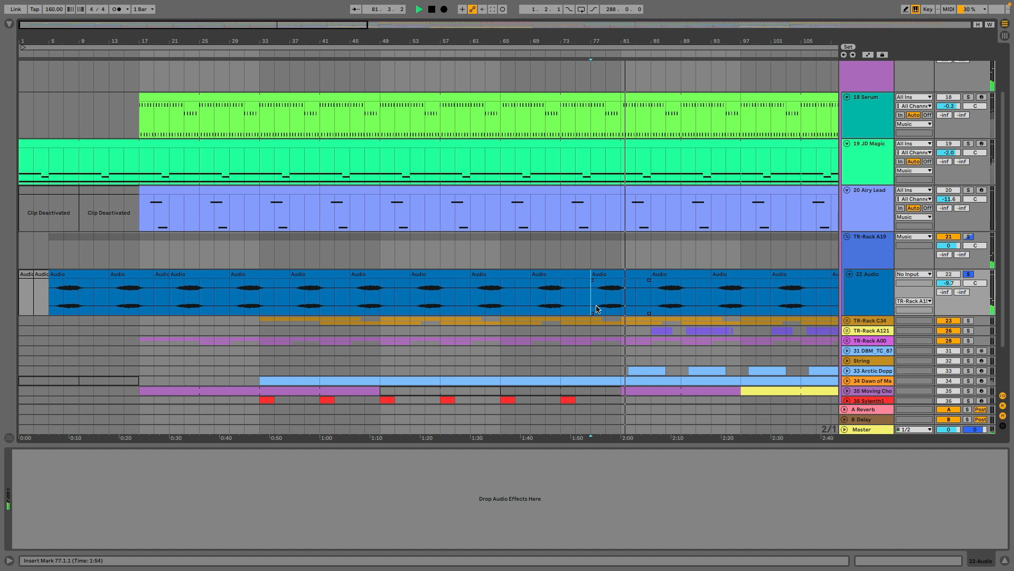
key("space")
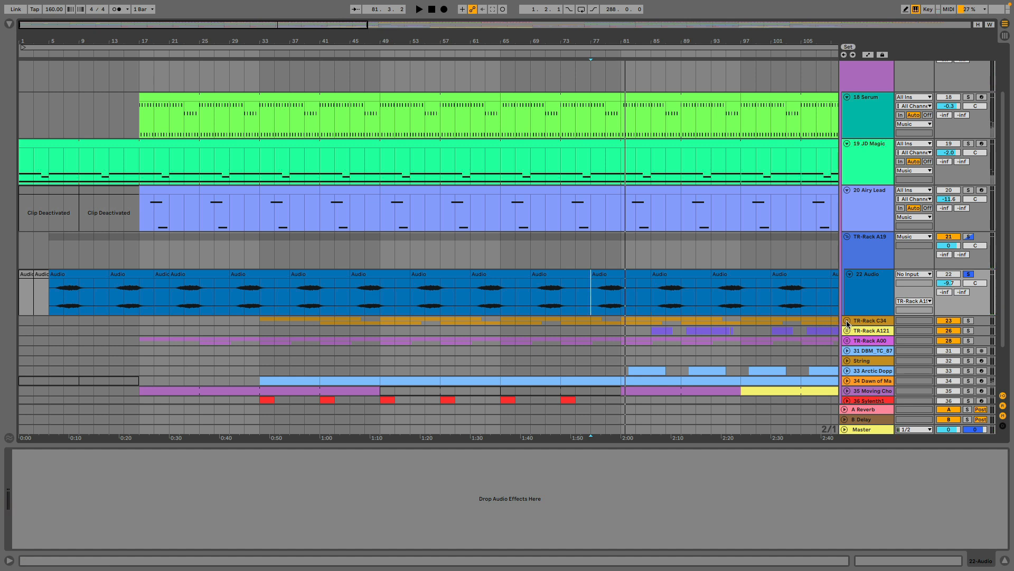
Expand the TR-Rack C34 group, unfold its 24 Audio and 25 Audio tracks, and add both to the solo.
left_click(847, 323)
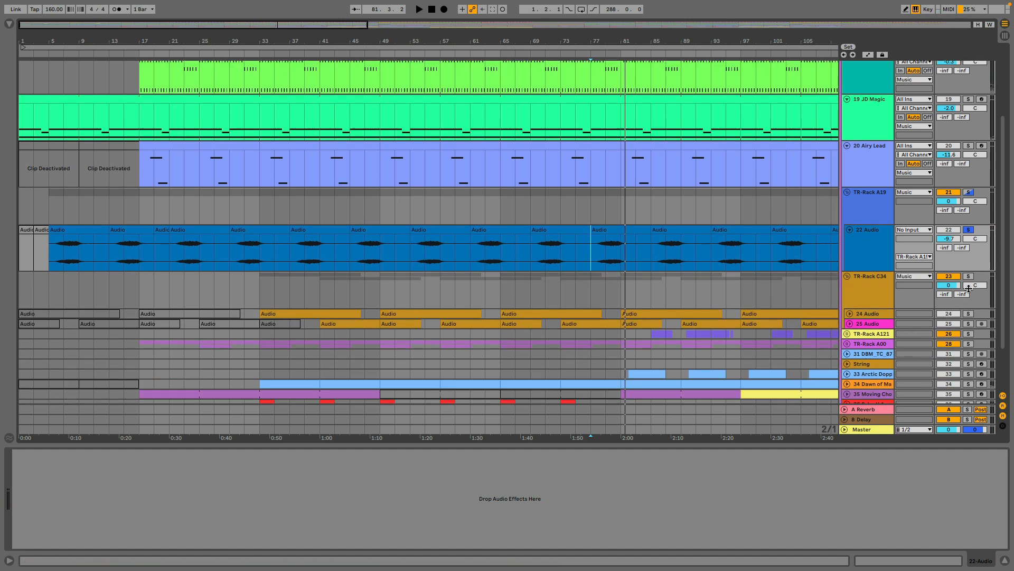
left_click_drag(969, 315, 968, 324)
left_click(850, 324)
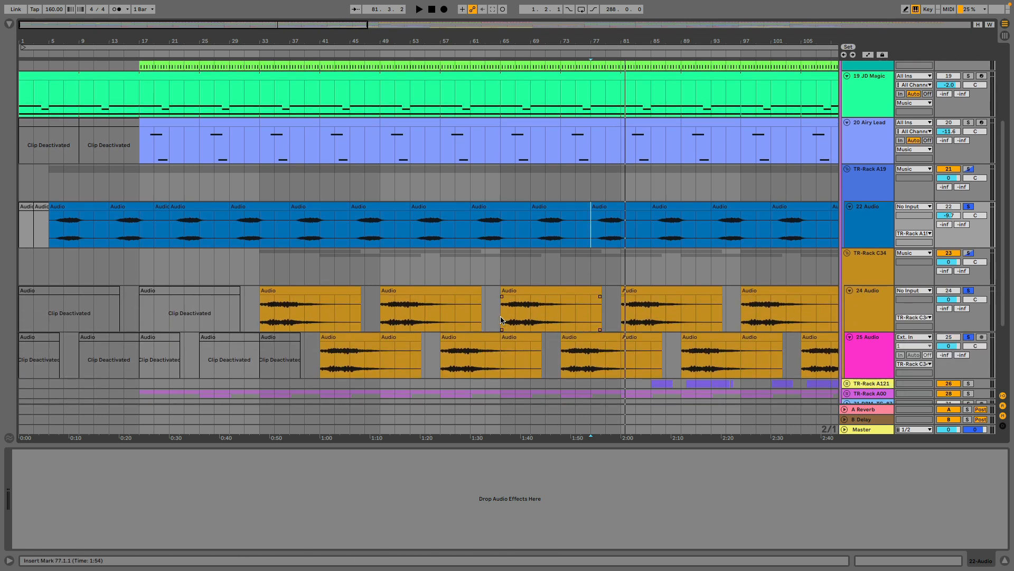
Audition the TR-Rack C34 audio clips from bar 65, taking 22 Audio out of the solo, and stop playback.
left_click(501, 320)
key("space")
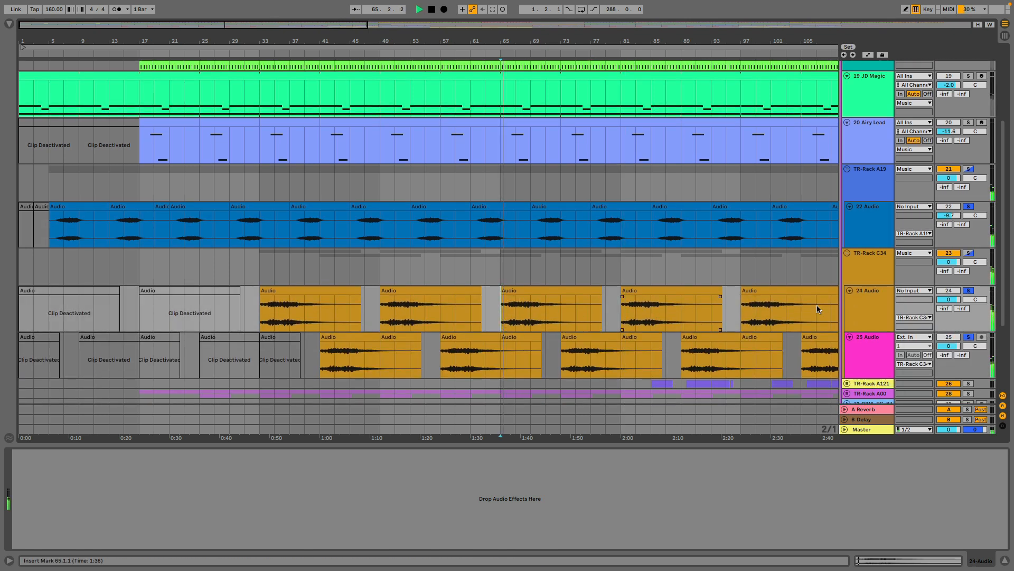
left_click(968, 207)
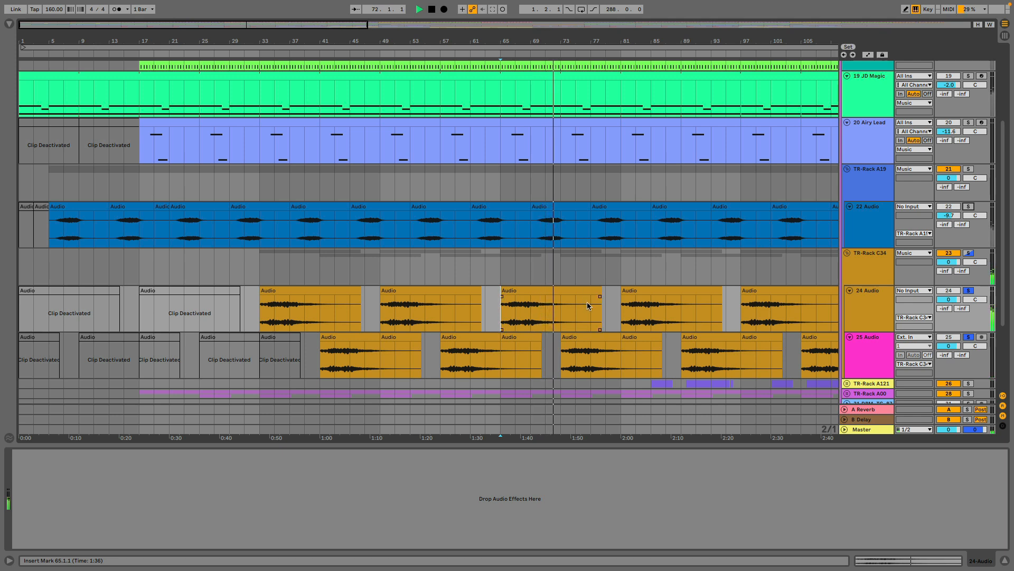
scroll(588, 125, "up", 3)
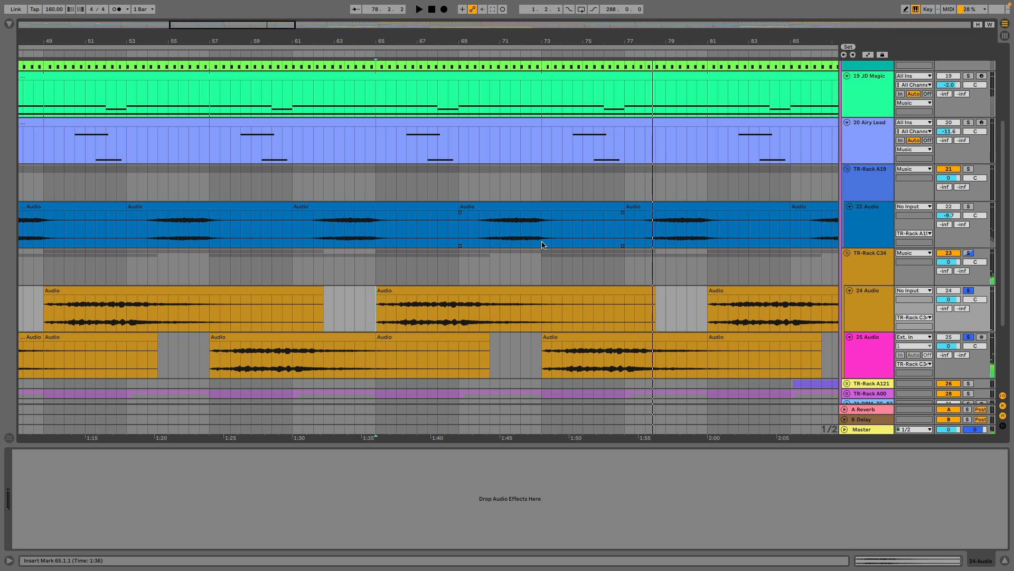
scroll(542, 244, "down", 3)
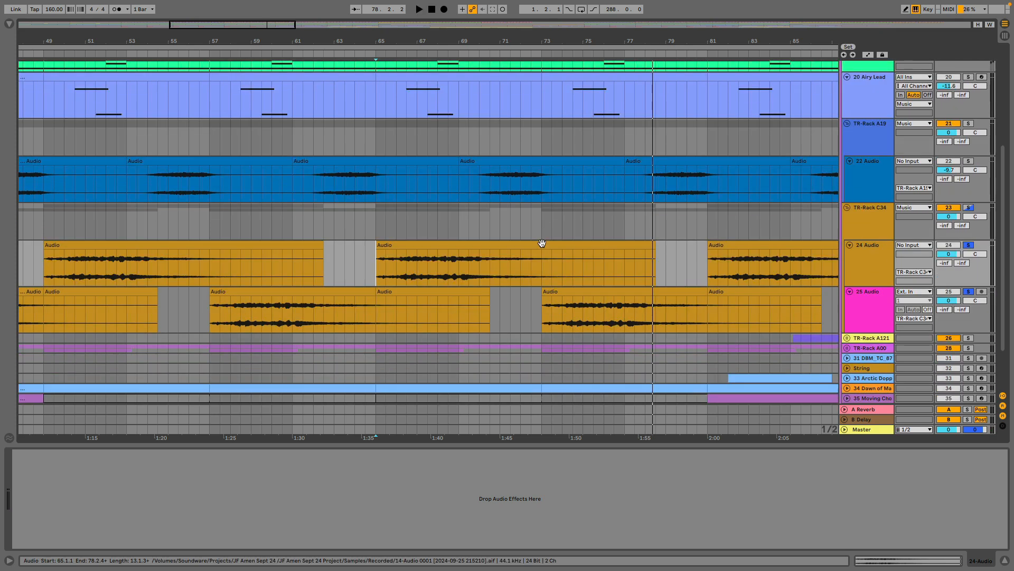
left_click(537, 254)
scroll(535, 253, "down", 3)
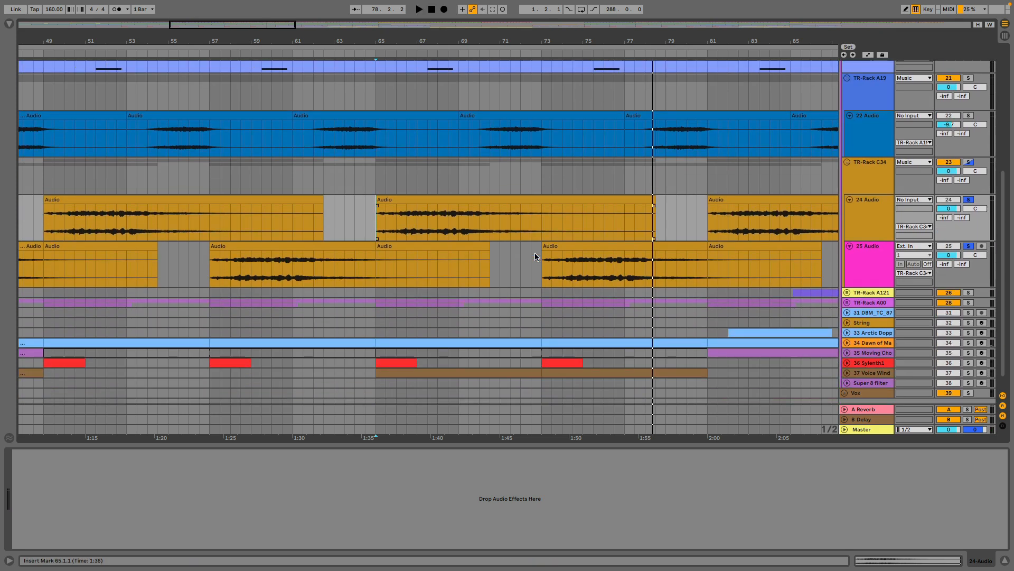
scroll(781, 243, "up", 8)
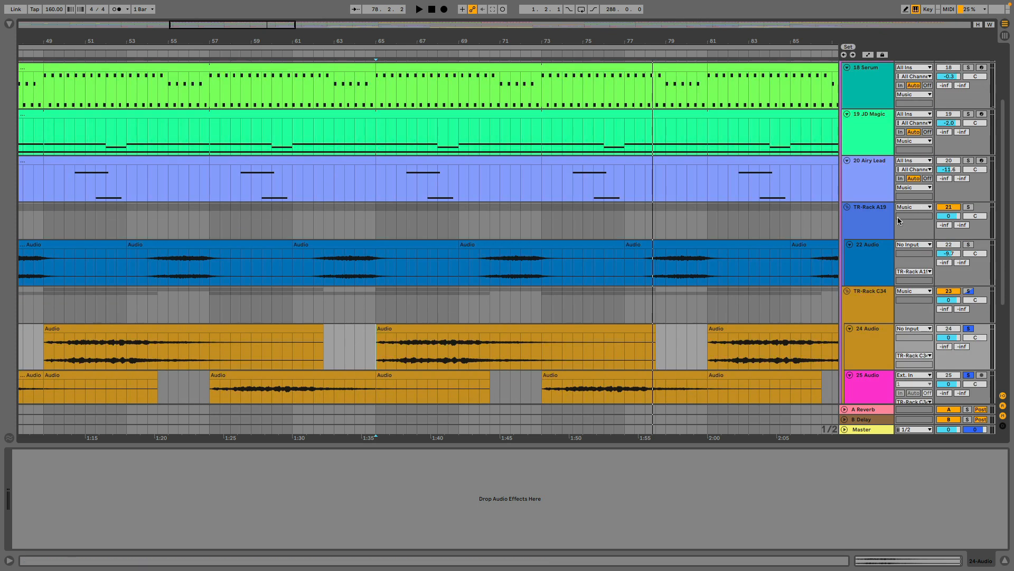
Add 18 Serum, 19 JD Magic, 20 Airy Lead and TR-Rack A19 to the soloed C34 tracks and audition the layers from bar 65.
left_click(966, 208)
left_click(969, 161)
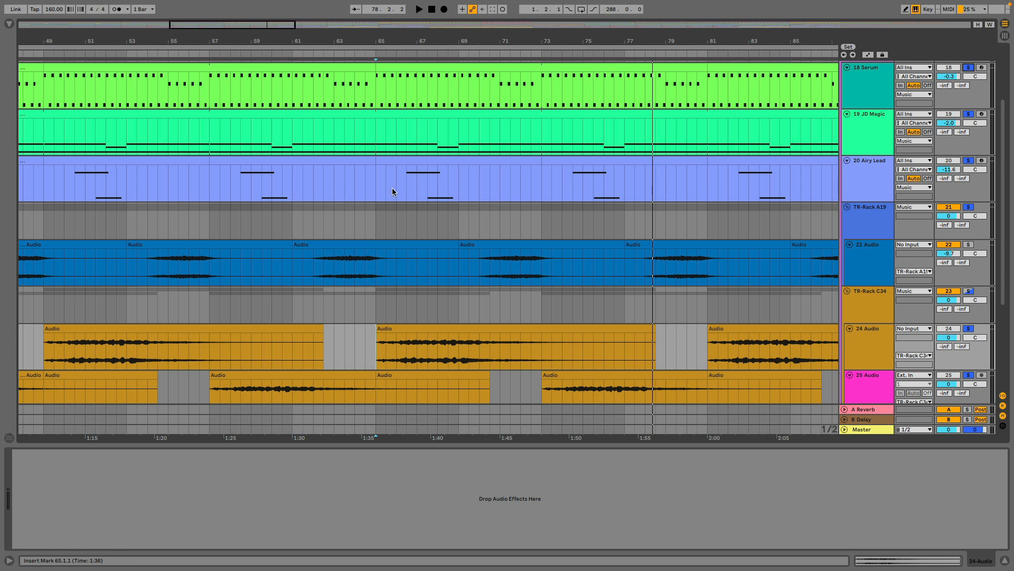
left_click(376, 186)
key("space")
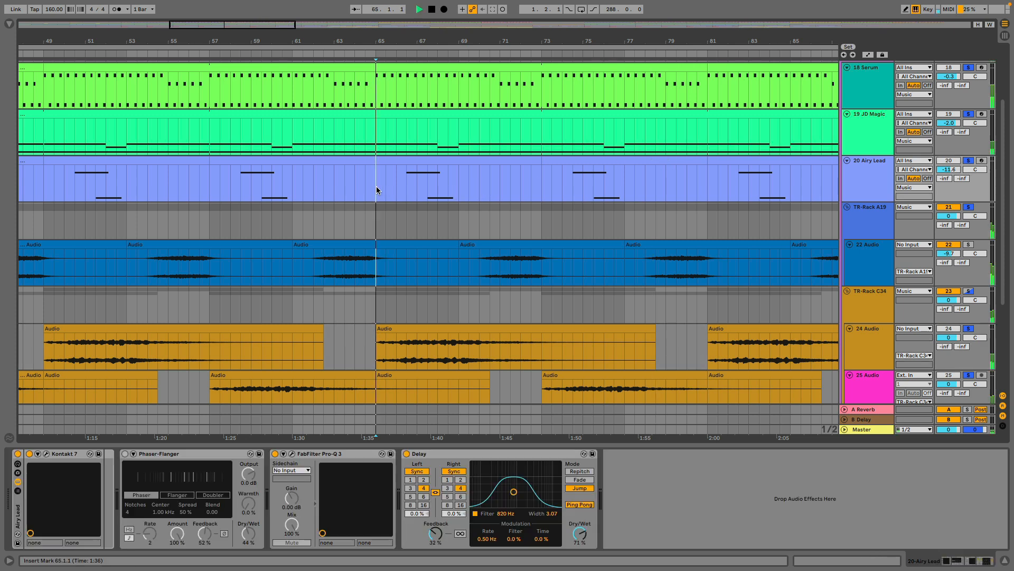
scroll(516, 260, "down", 2)
scroll(516, 262, "down", 2)
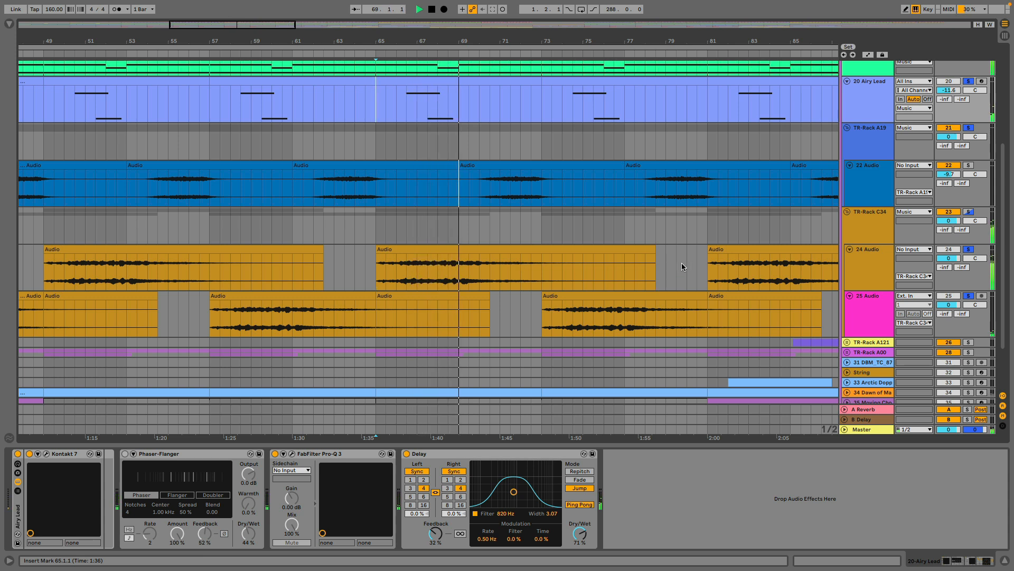
key("space")
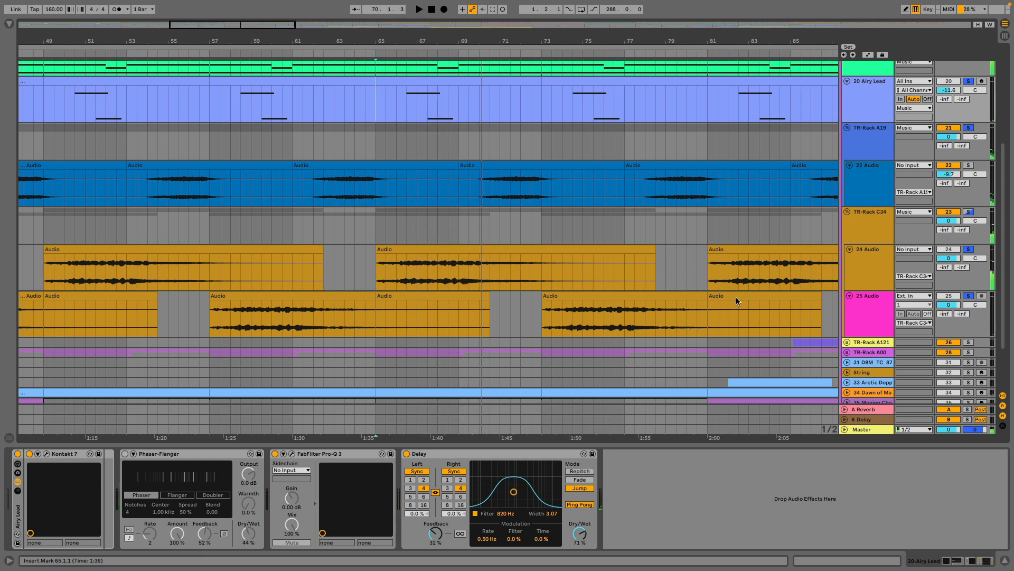
Expand the TR-Rack A121 group and unfold its 27 Audio track, showing the clips after bar 85.
left_click(847, 343)
left_click_drag(780, 44, 487, 32)
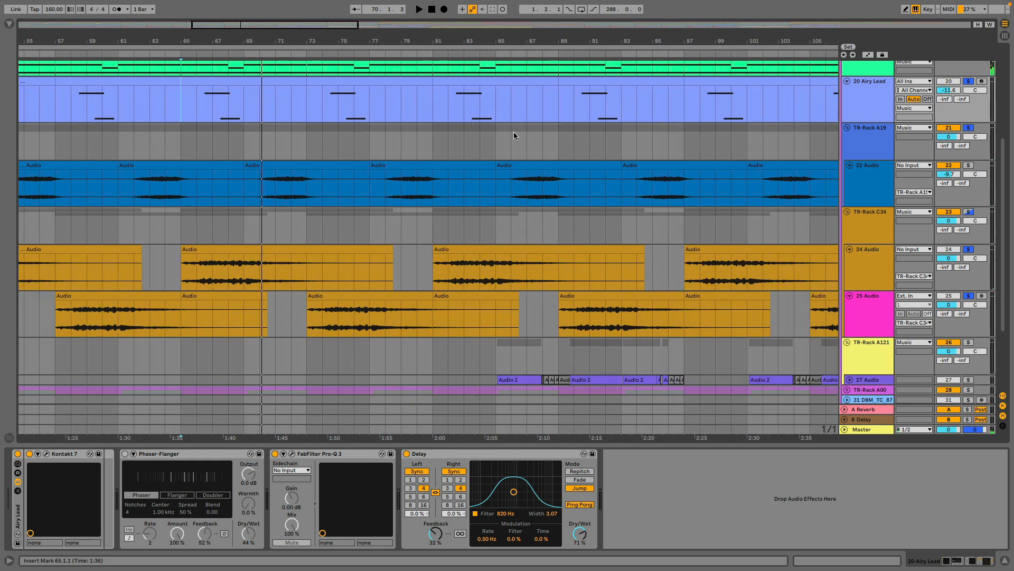
scroll(825, 338, "down", 2)
left_click(851, 326)
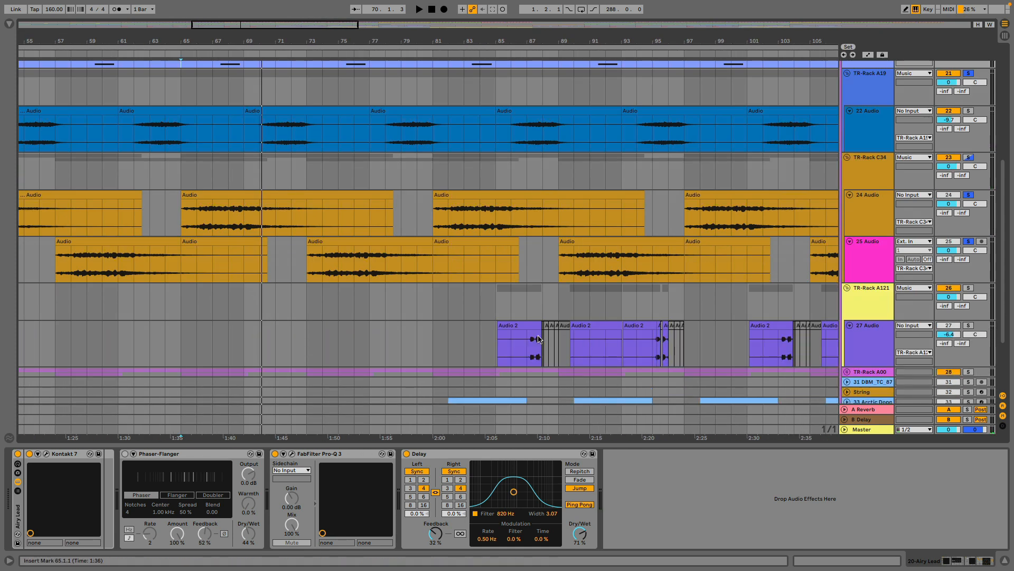
Solo 27 Audio alone, audition its clips from bars 87 and 95, show its device chain, and stop playback.
left_click(527, 346)
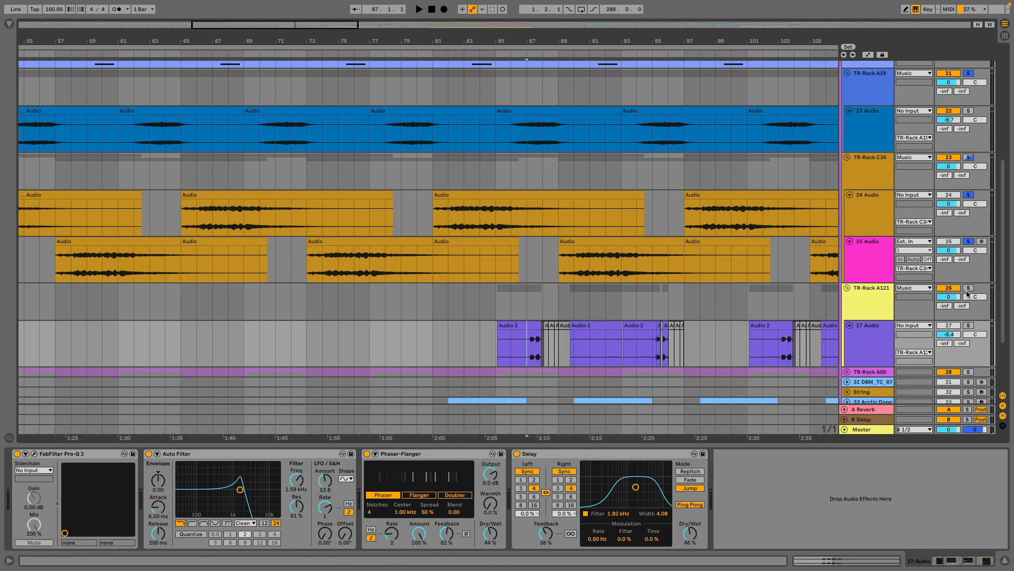
left_click(967, 326)
key("space")
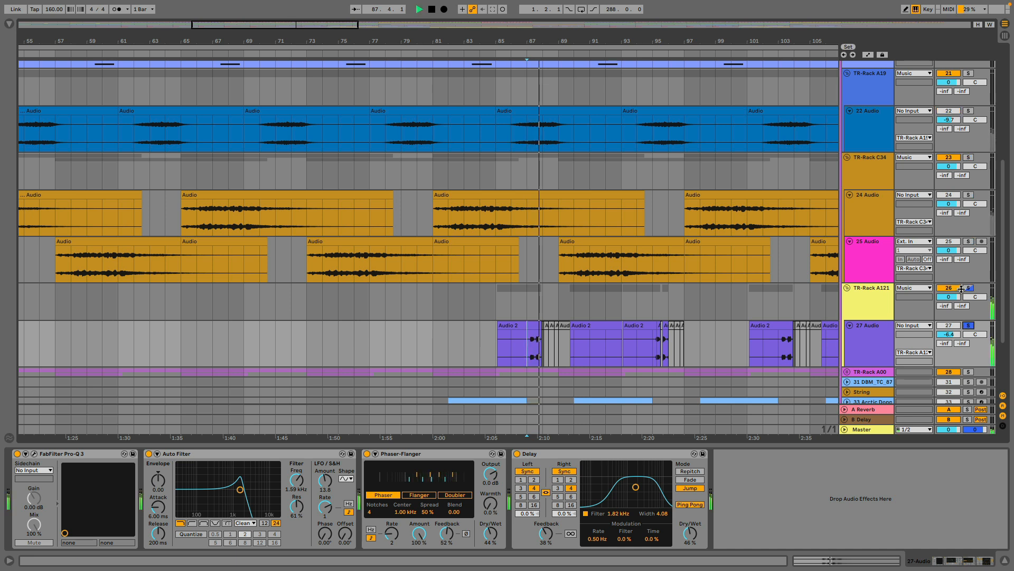
left_click(655, 356)
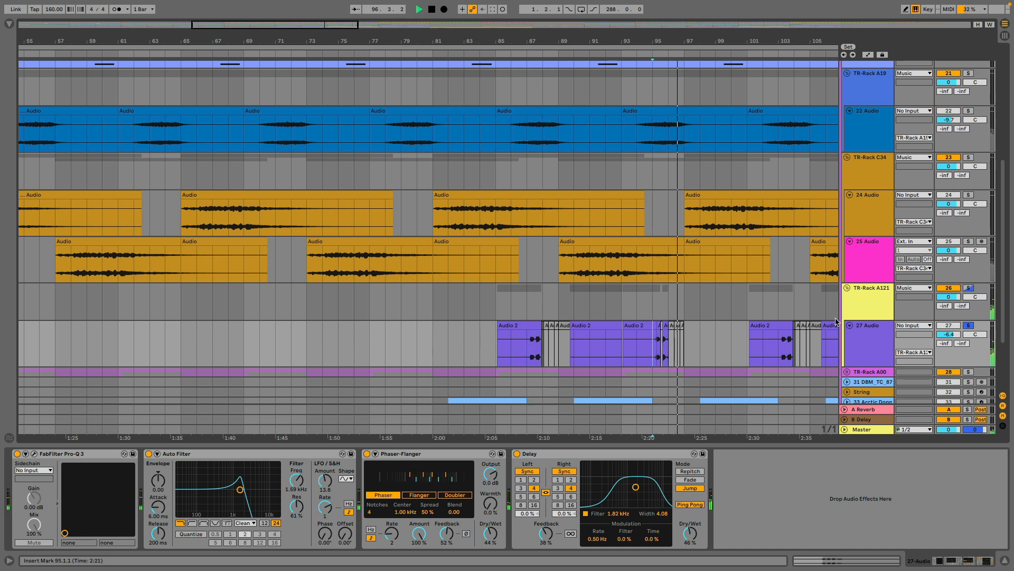
left_click(856, 335)
key("space")
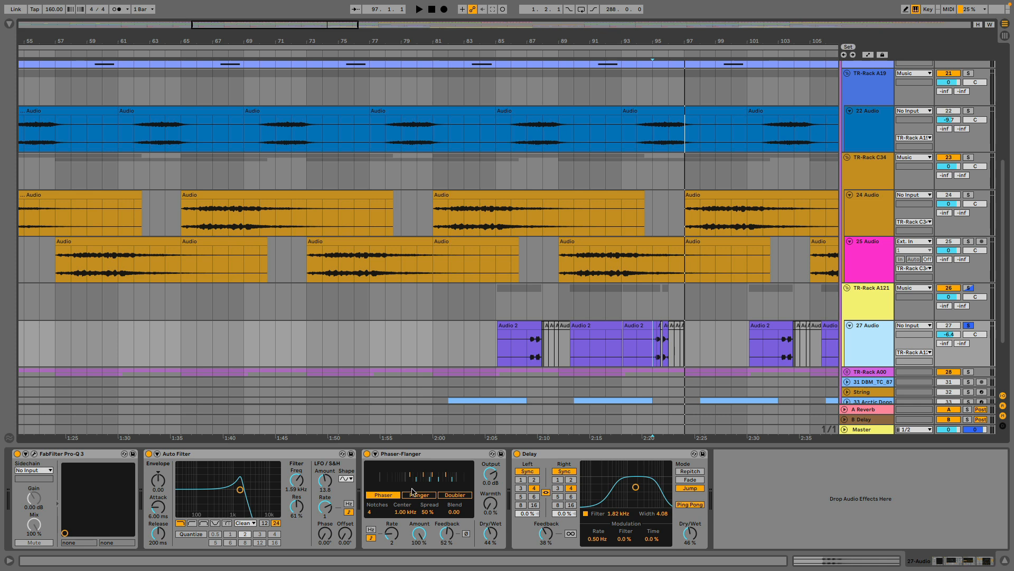
Expand and solo the TR-Rack A00 group, and start playback from the 30 Audio clip at bar 89.
scroll(771, 299, "down", 3)
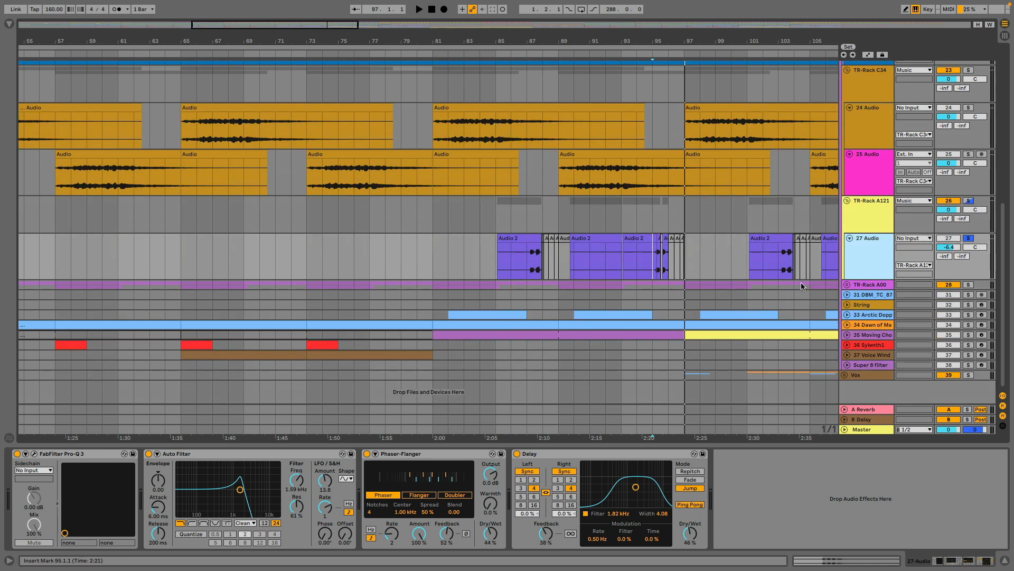
left_click(847, 285)
left_click(969, 285)
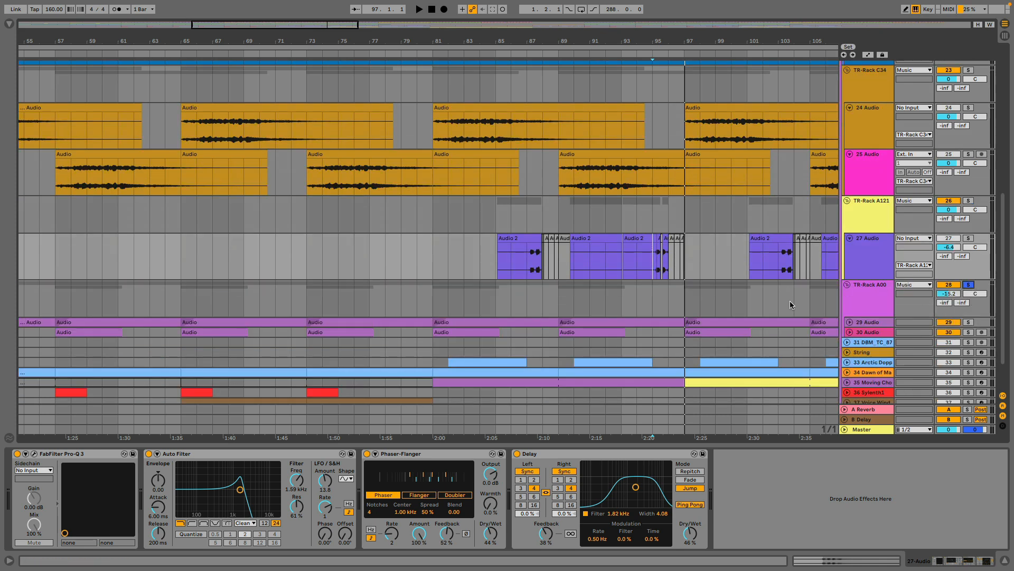
left_click(576, 334)
key("space")
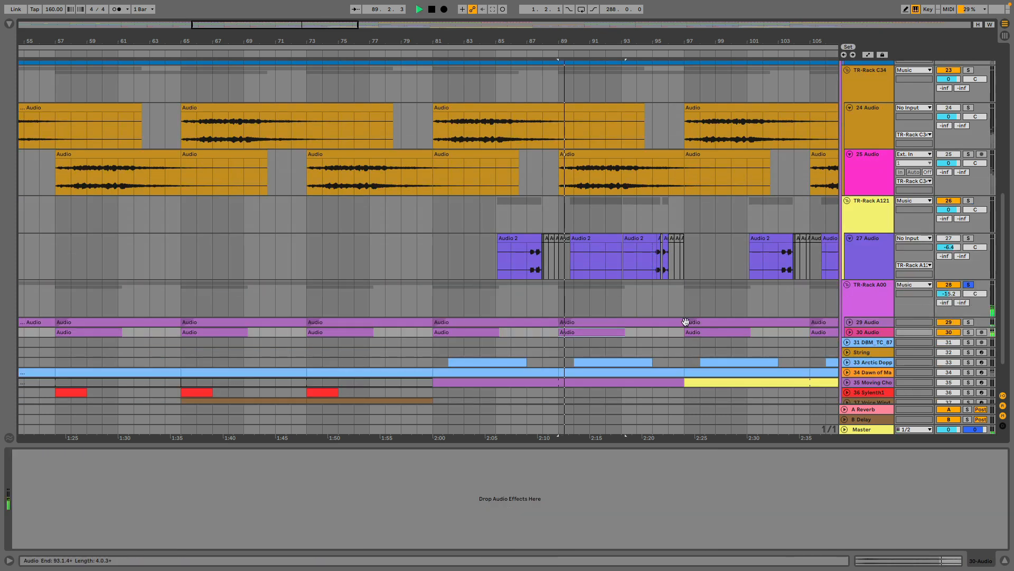
Unfold the 29 Audio and 30 Audio tracks while the TR-Rack A00 group plays, and stop playback.
left_click(850, 322)
left_click(849, 368)
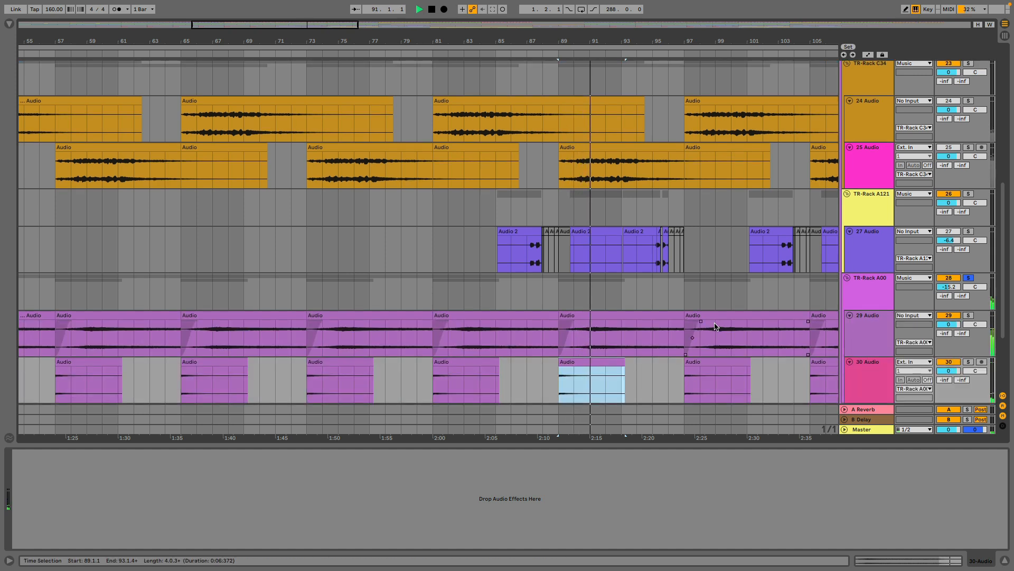
scroll(713, 317, "down", 3)
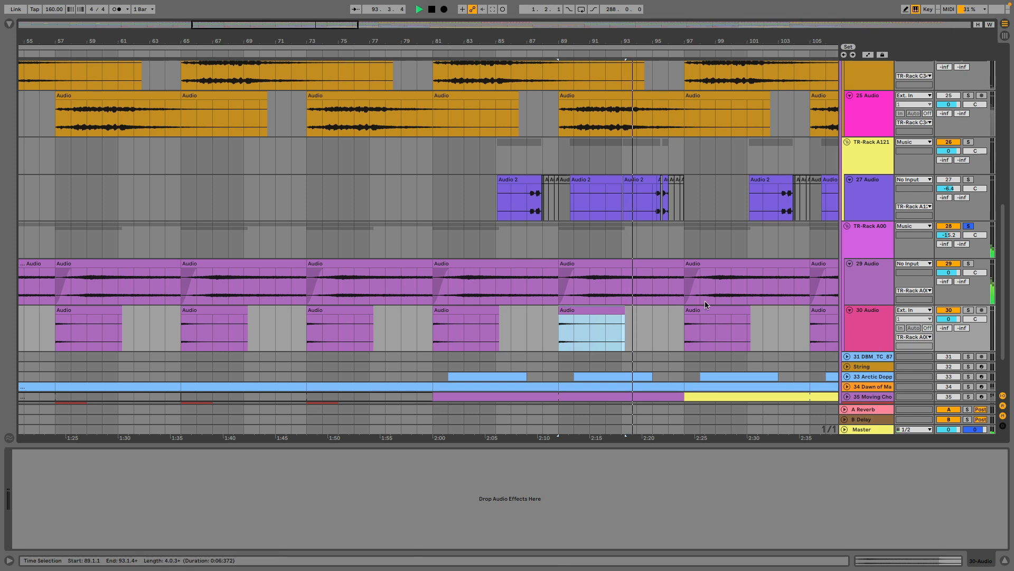
scroll(704, 300, "down", 3)
key("space")
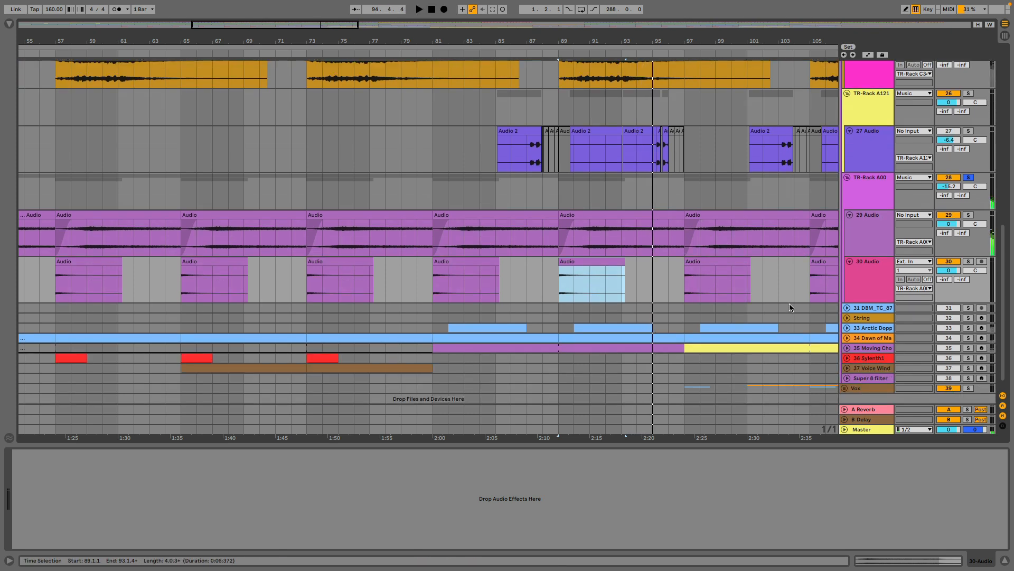
Unfold the 31 DBM_TC_87 flute track, take TR-Rack A00 out of solo, and review the full arrangement.
scroll(705, 301, "down", 10)
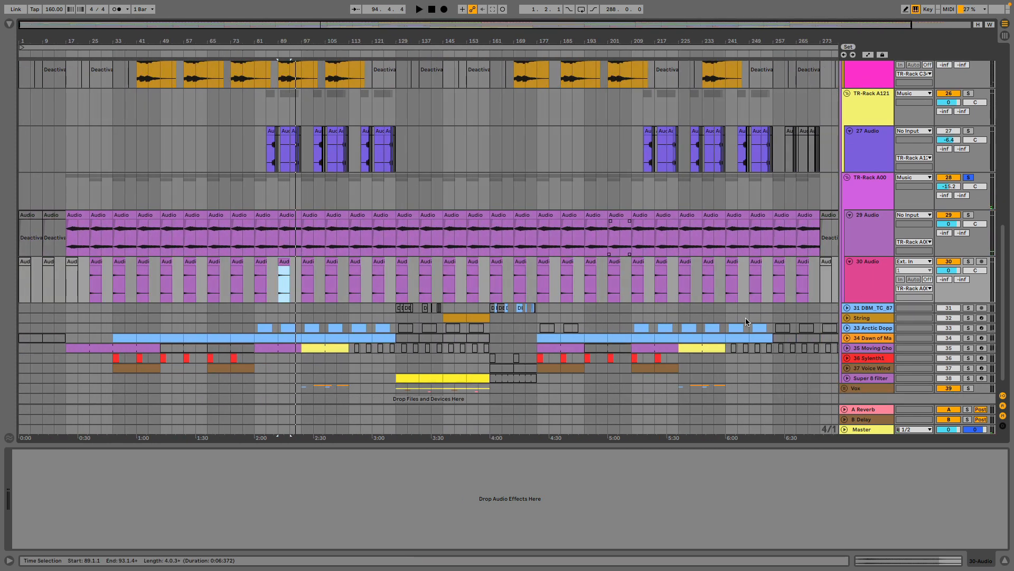
left_click(847, 308)
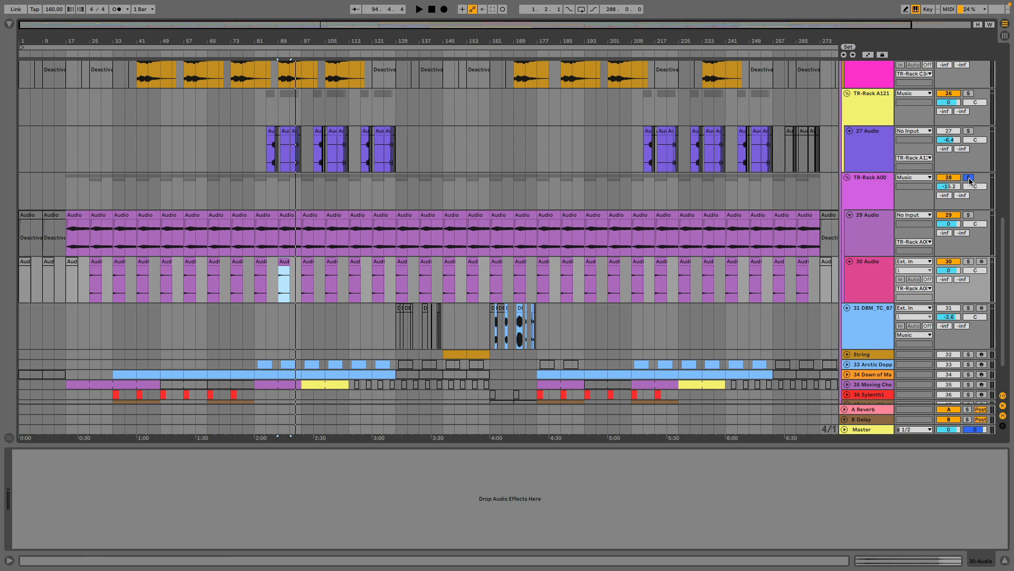
scroll(516, 289, "up", 10)
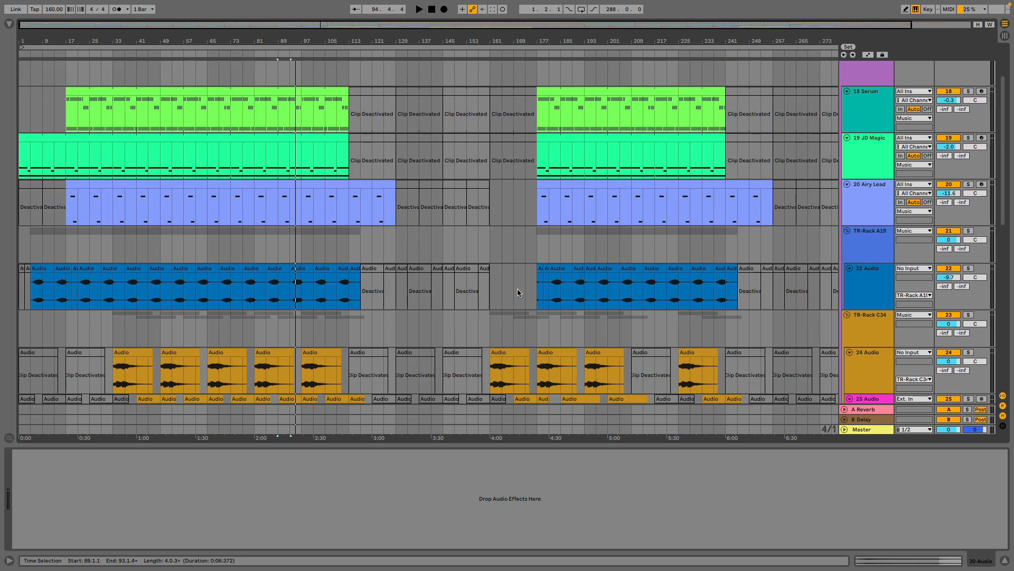
scroll(518, 289, "down", 10)
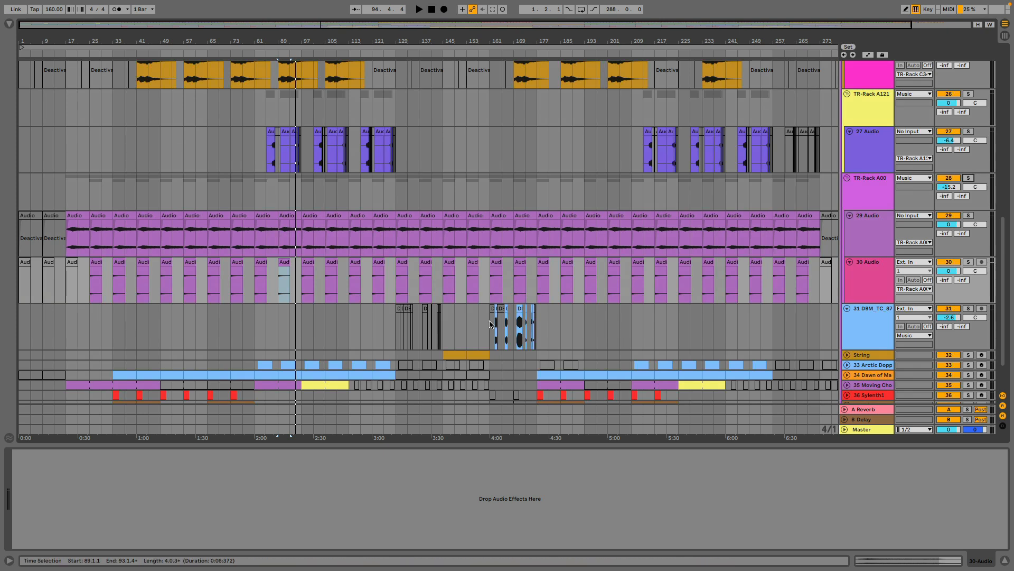
Play the full mix from bar 161, where the flute clips start, with the flute track's device chain shown.
left_click(487, 330)
key("plus")
key("plus")
key("plus")
key("space")
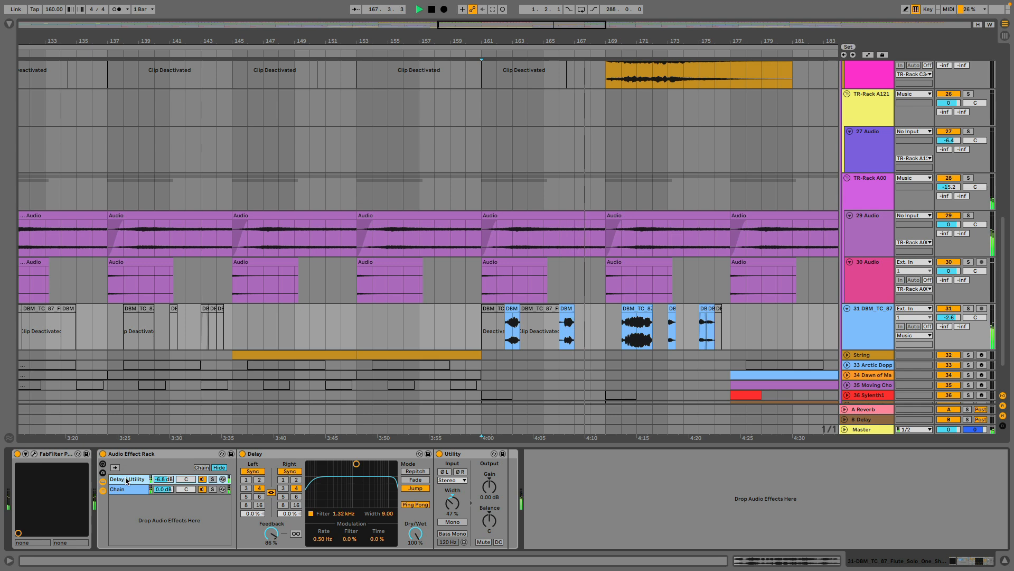
Inspect the flute track's FabFilter Pro-R reverb settings in its plug-in window during playback, and close the window.
left_click(33, 456)
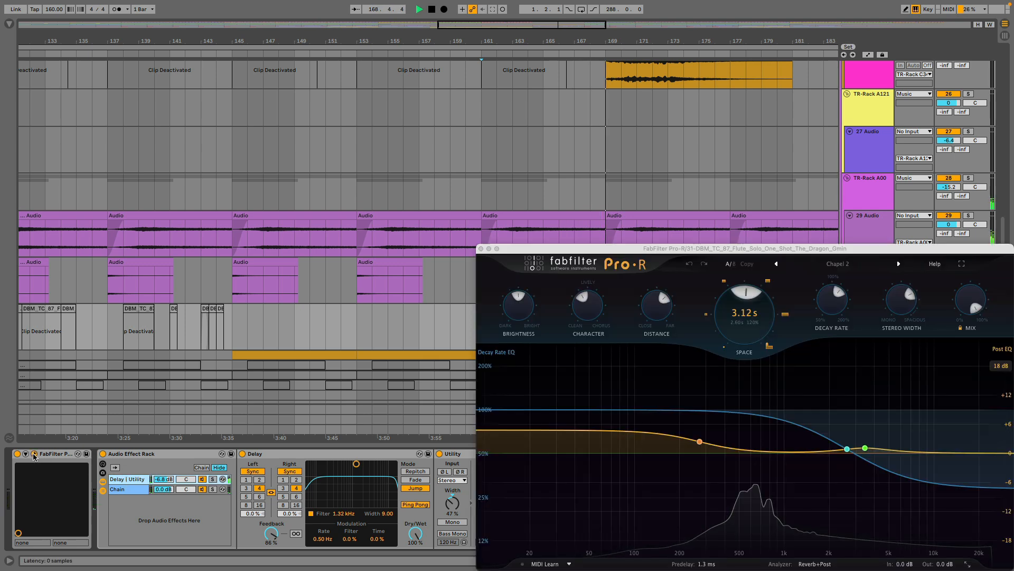
left_click_drag(687, 243, 502, 138)
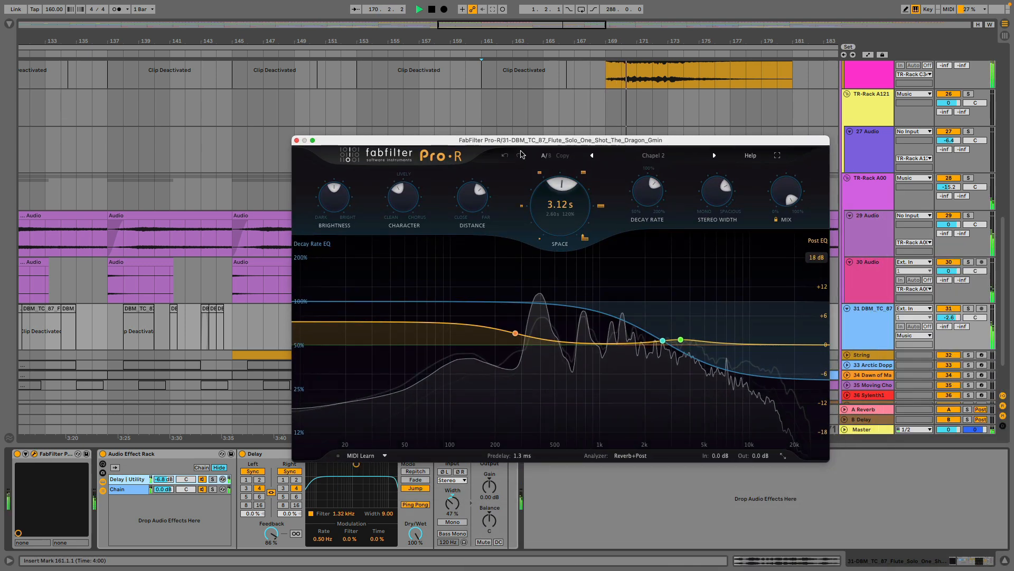
left_click(297, 140)
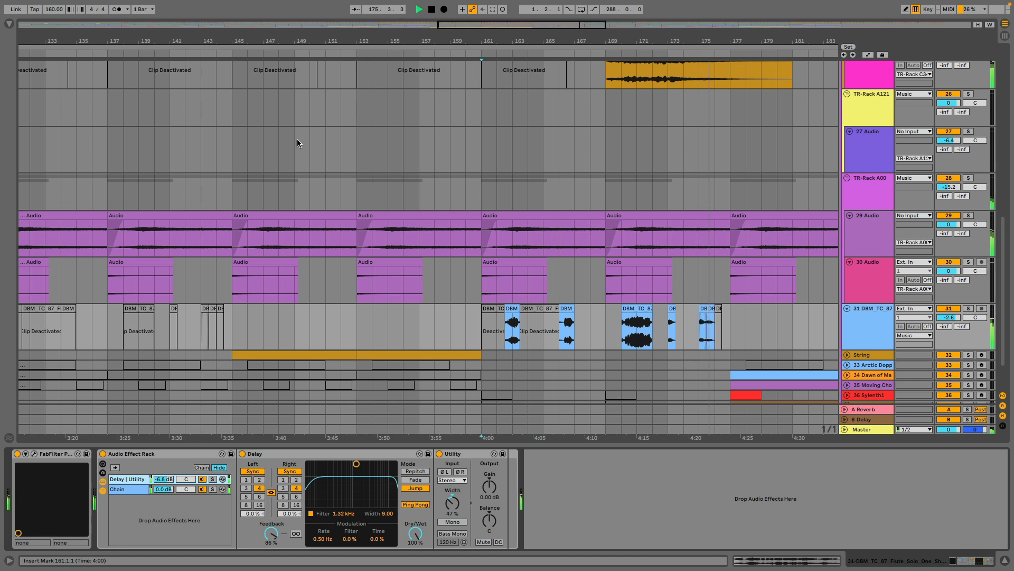
Bypass the flute track's FabFilter reverb and Audio Effect Rack, and solo the flute track.
key("space")
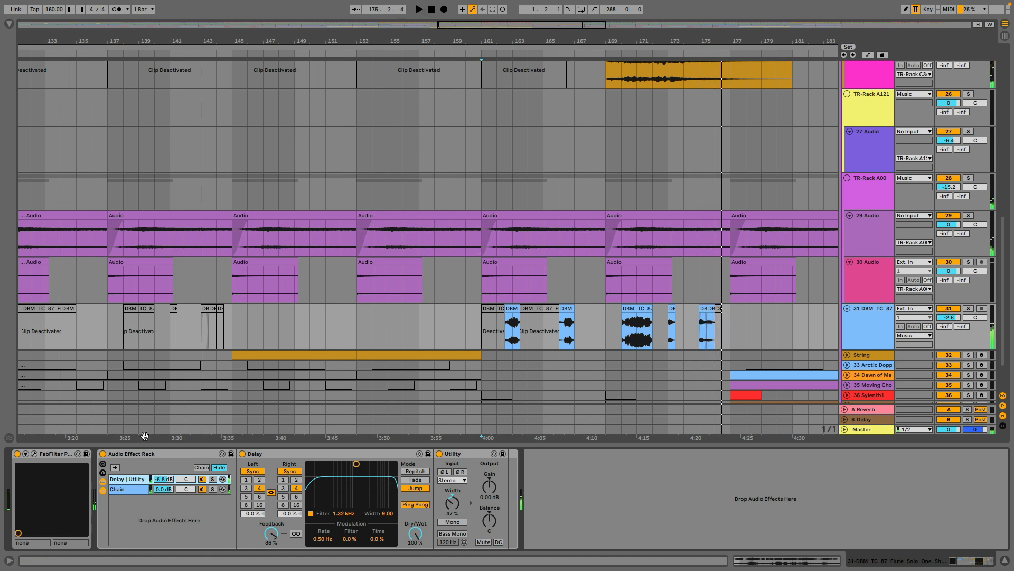
left_click(103, 454)
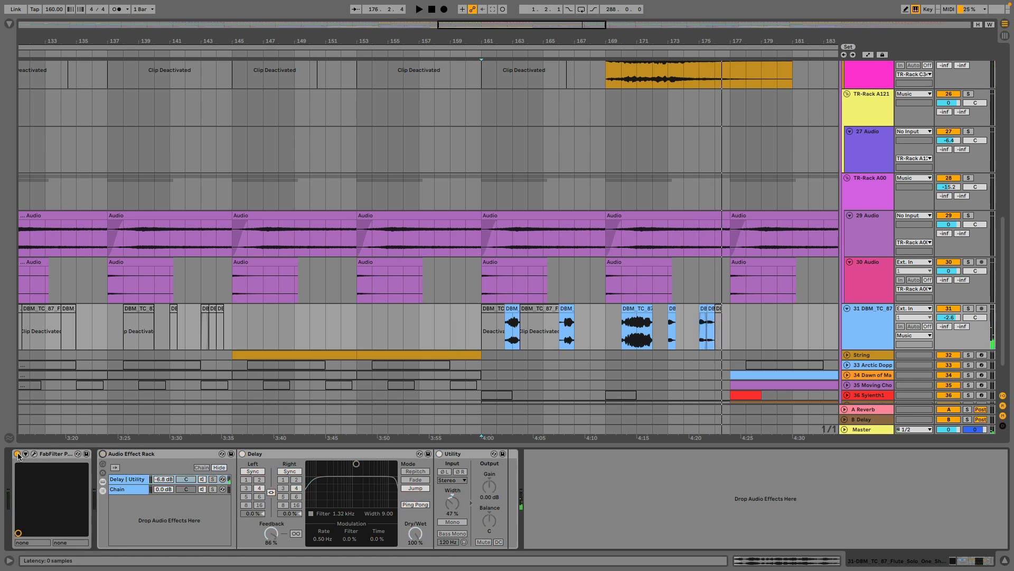
left_click(512, 308)
key("space")
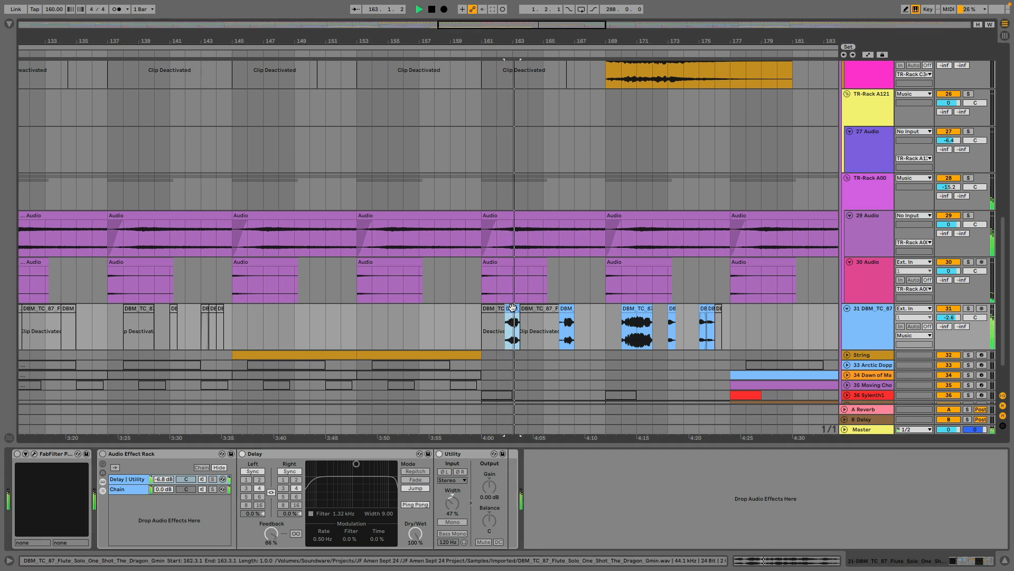
key("space")
left_click(968, 308)
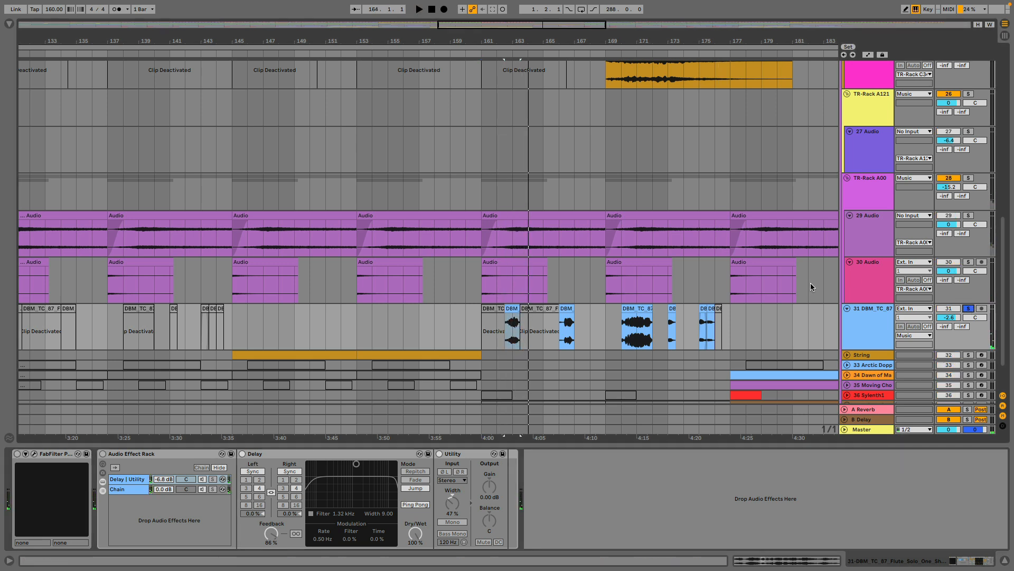
Audition the soloed dry flute clips starting in bars 162 and 166 one after the other.
left_click(513, 306)
key("space")
left_click(569, 306)
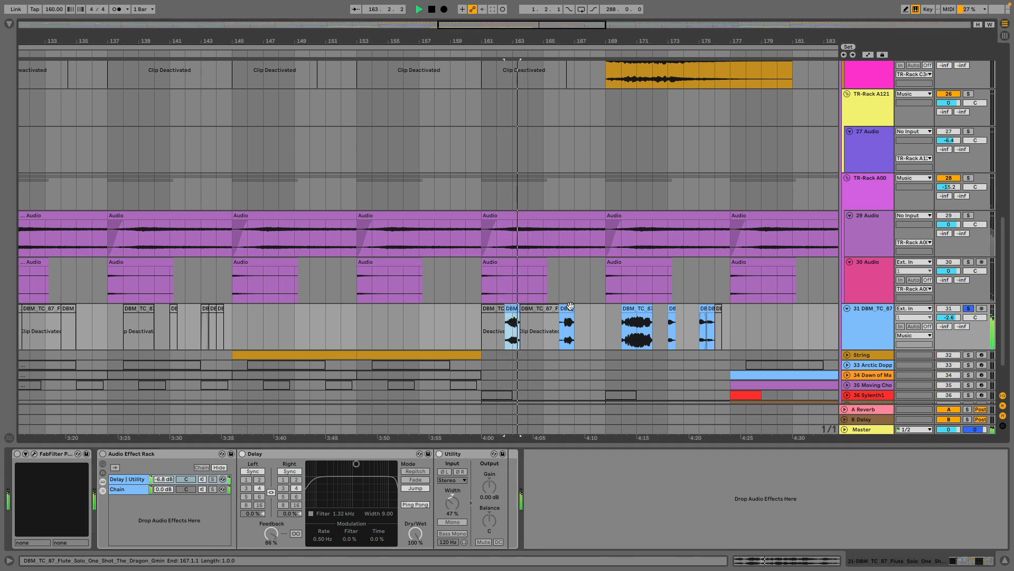
key("space")
left_click(569, 306)
key("space")
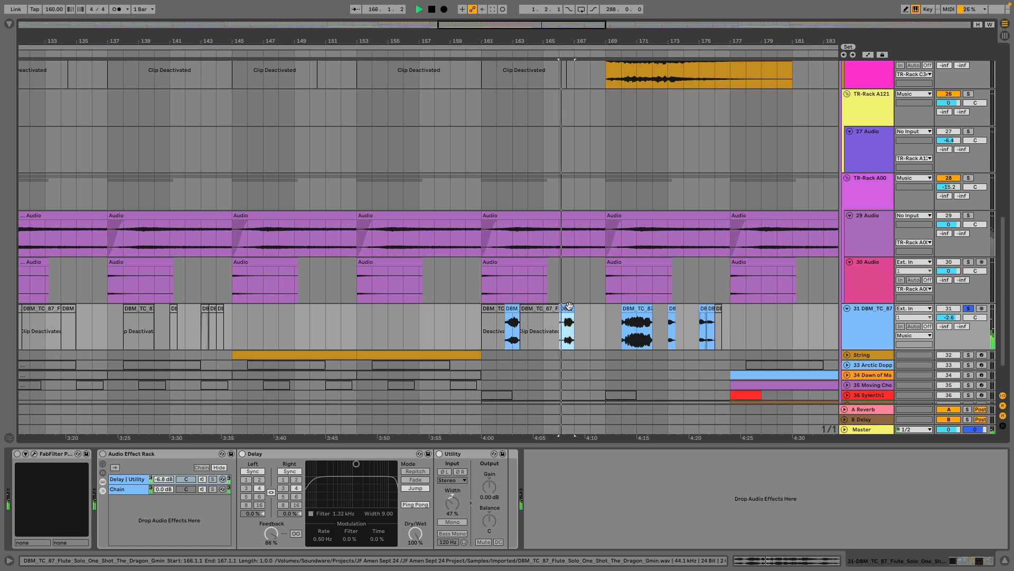
key("space")
Audition the remaining active dry flute clips at bars 170, 173 and 175.
left_click(643, 309)
key("space")
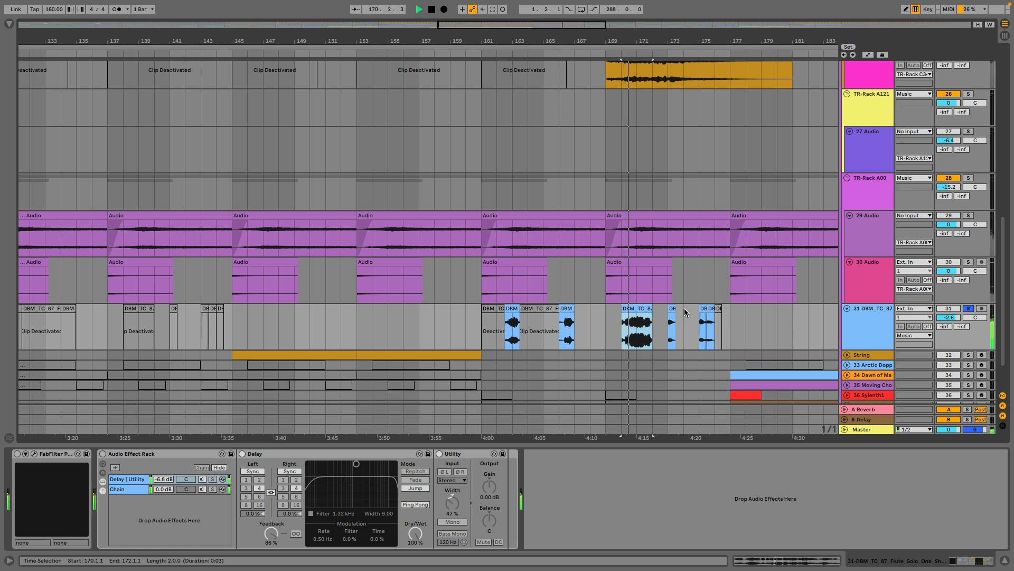
left_click(672, 308)
key("space")
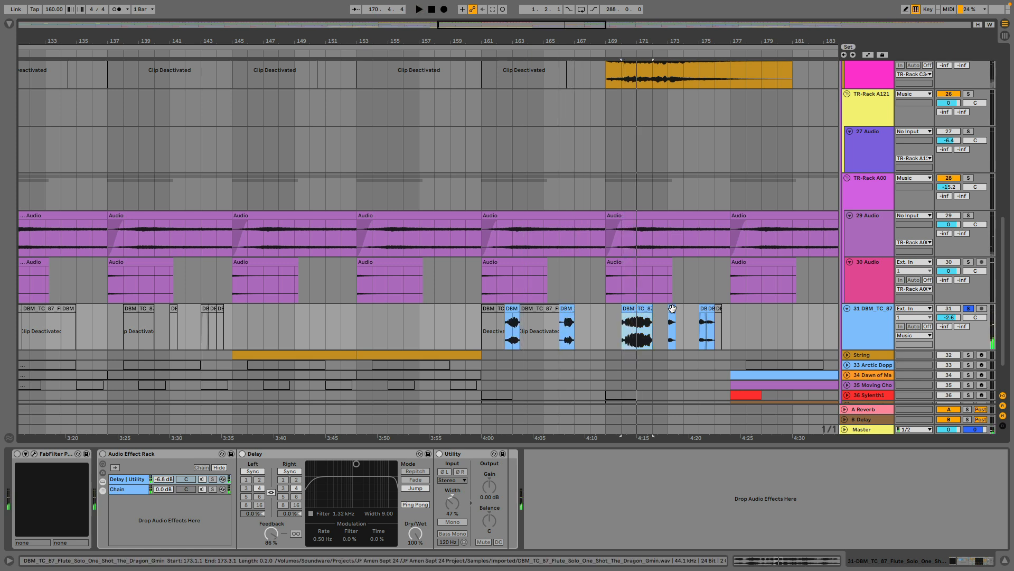
left_click(672, 308)
key("space")
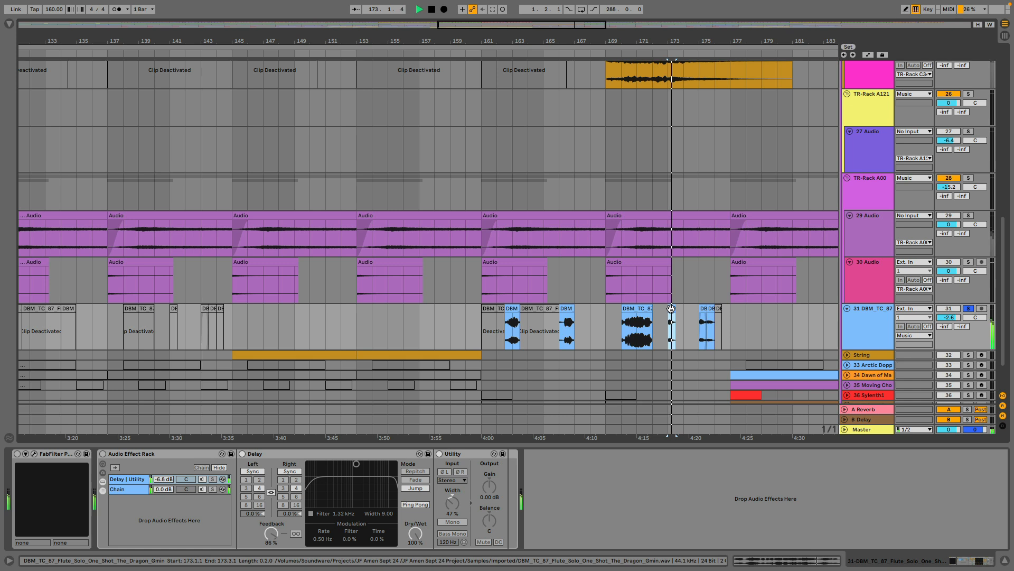
left_click(703, 306)
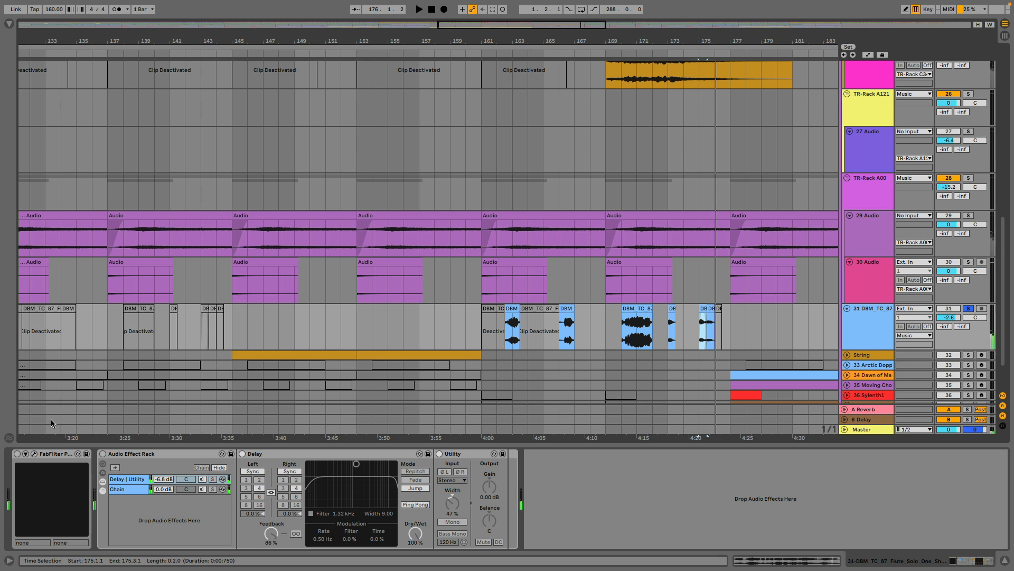
Turn the flute track's reverb and Audio Effect Rack back on, and play the soloed flute from its bar 162 clip with the effects.
left_click(17, 454)
left_click(102, 454)
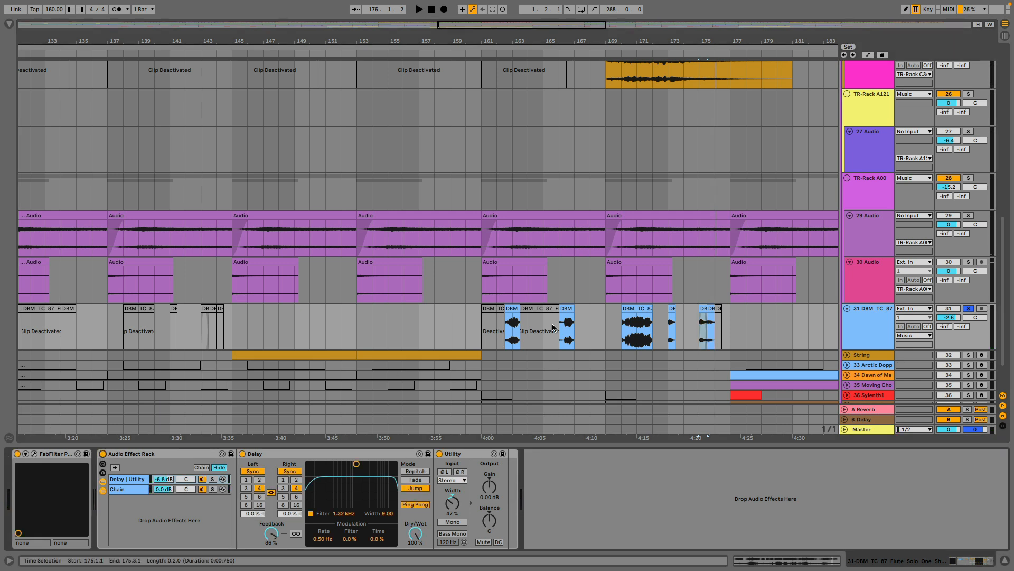
left_click(512, 308)
key("space")
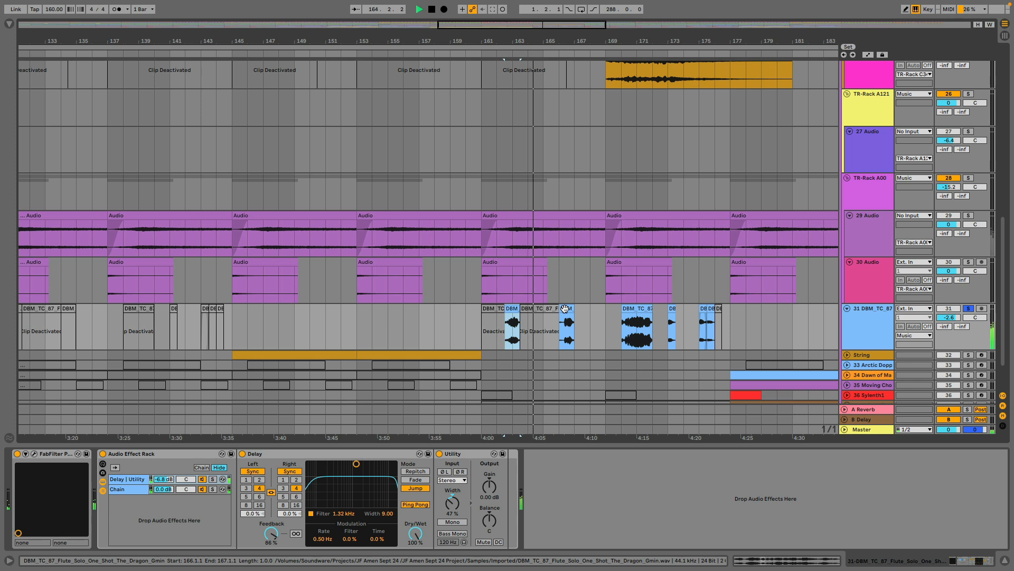
scroll(565, 312, "down", 1)
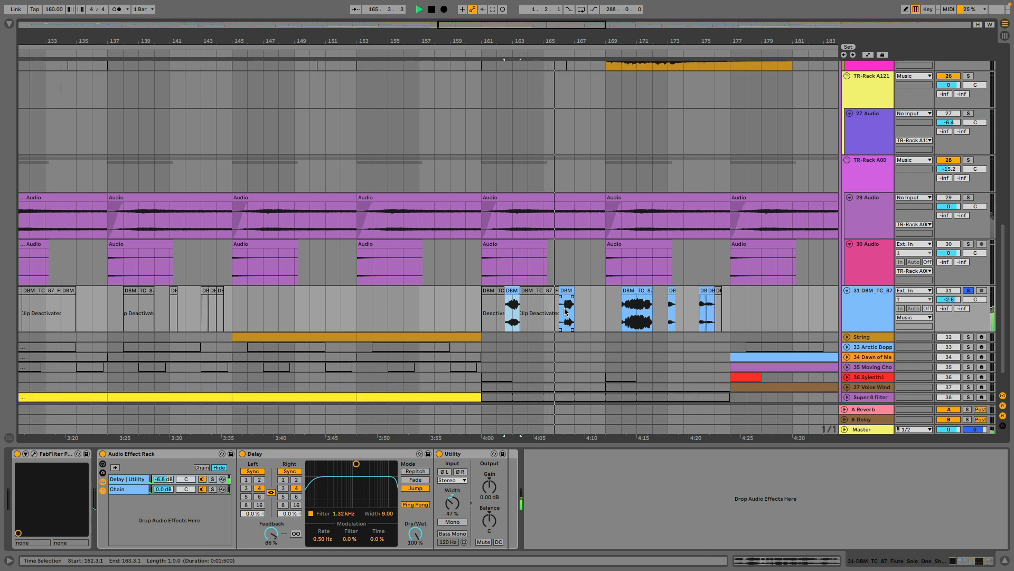
scroll(565, 312, "down", 2)
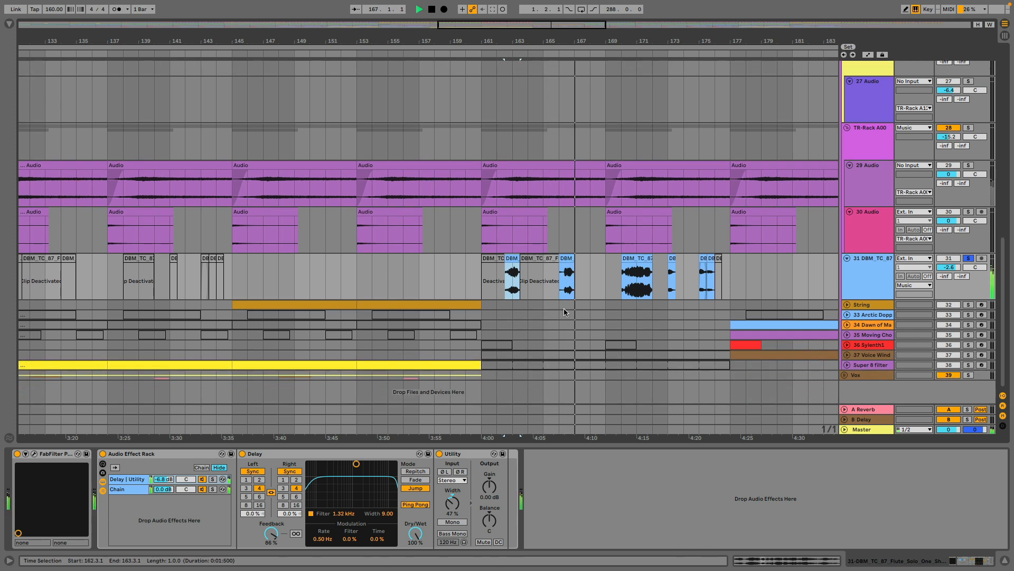
key("space")
Unfold and solo the String track, and play its first clip from bar 145.
left_click(847, 305)
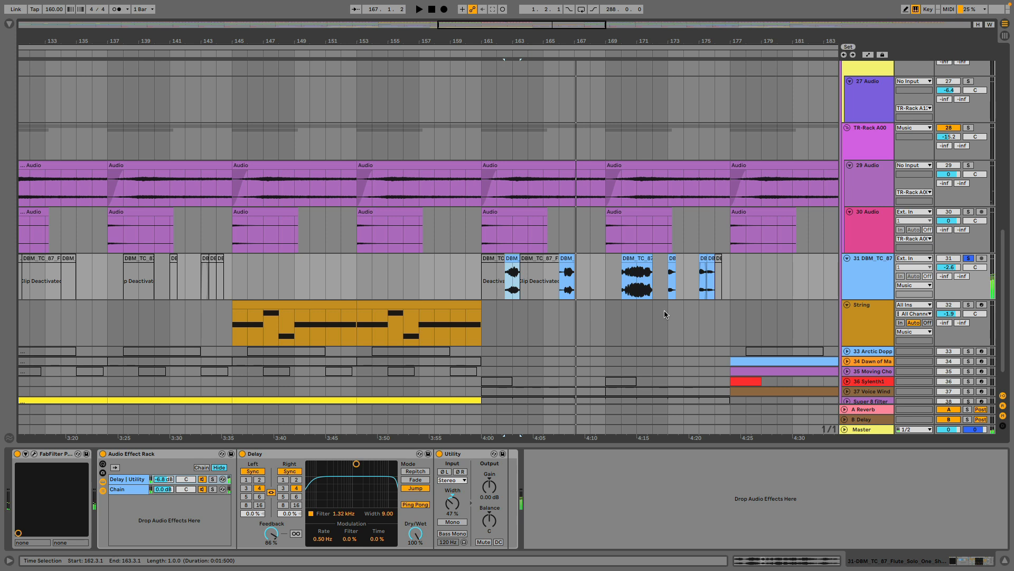
left_click(969, 305)
left_click(246, 305)
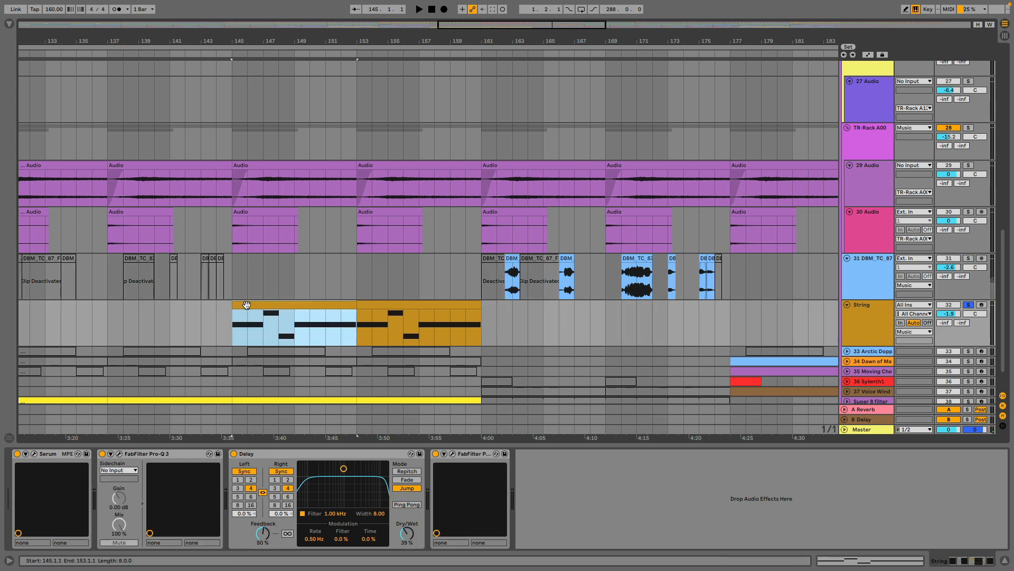
key("space")
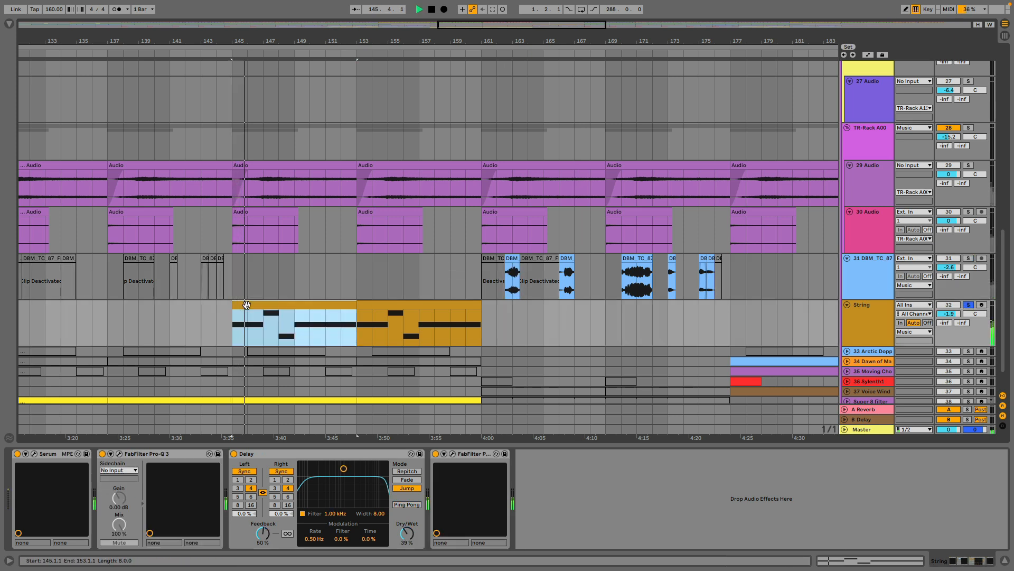
left_click(856, 311)
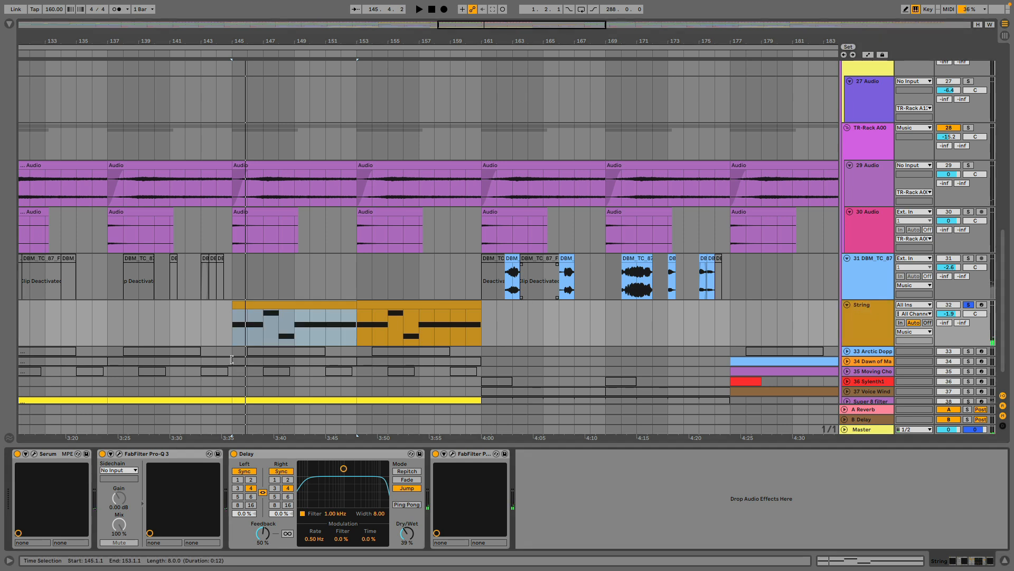
Place the insert marker at bar 145 on the String track and replay the soloed string part from there.
left_click(233, 327)
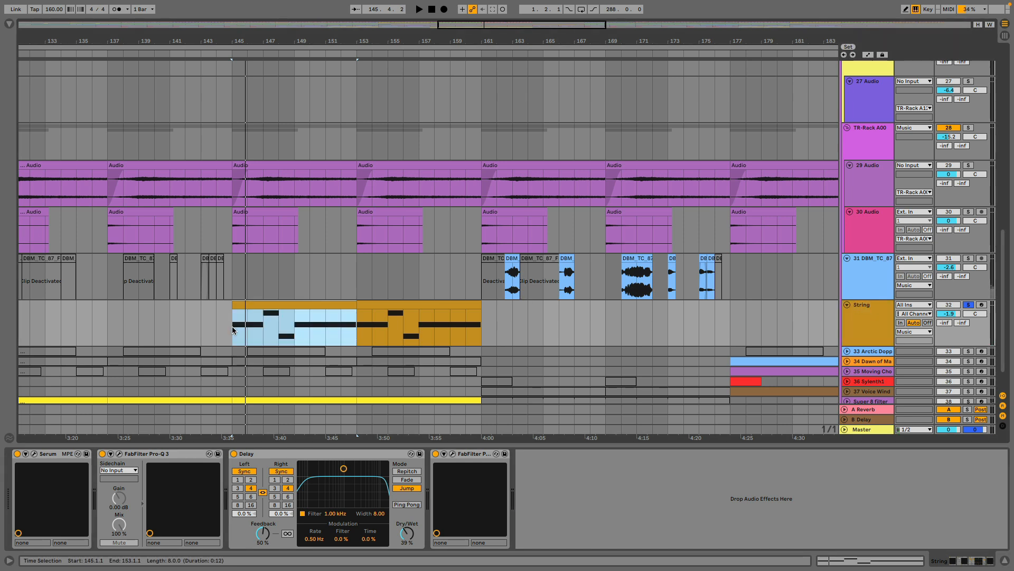
left_click(231, 331)
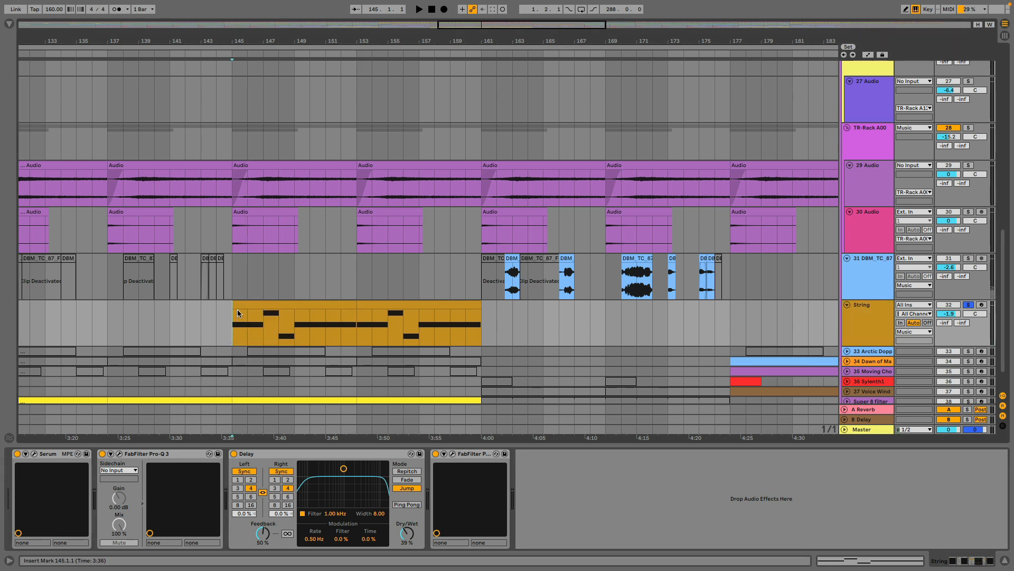
key("space")
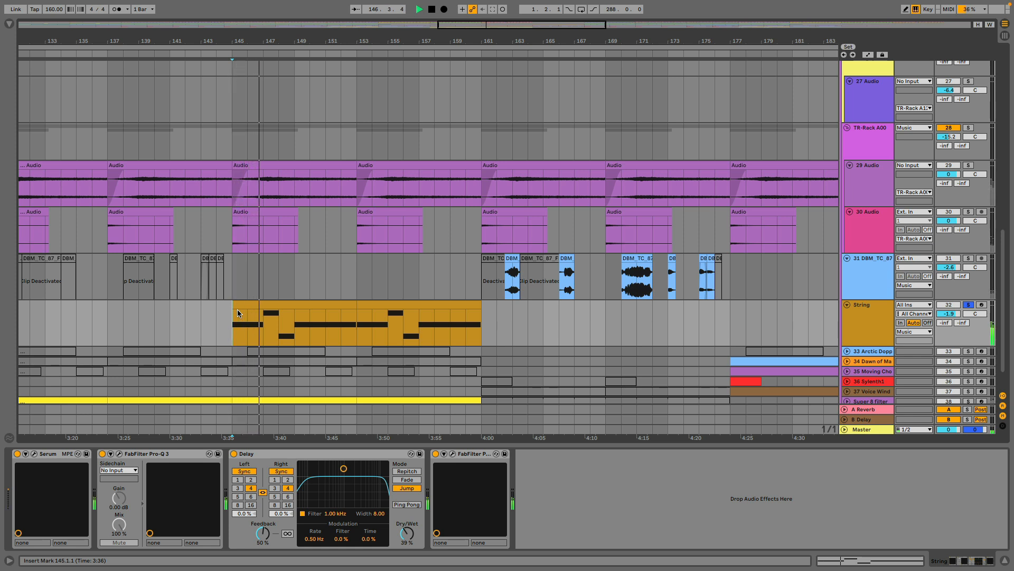
key("space")
key("space")
key("space")
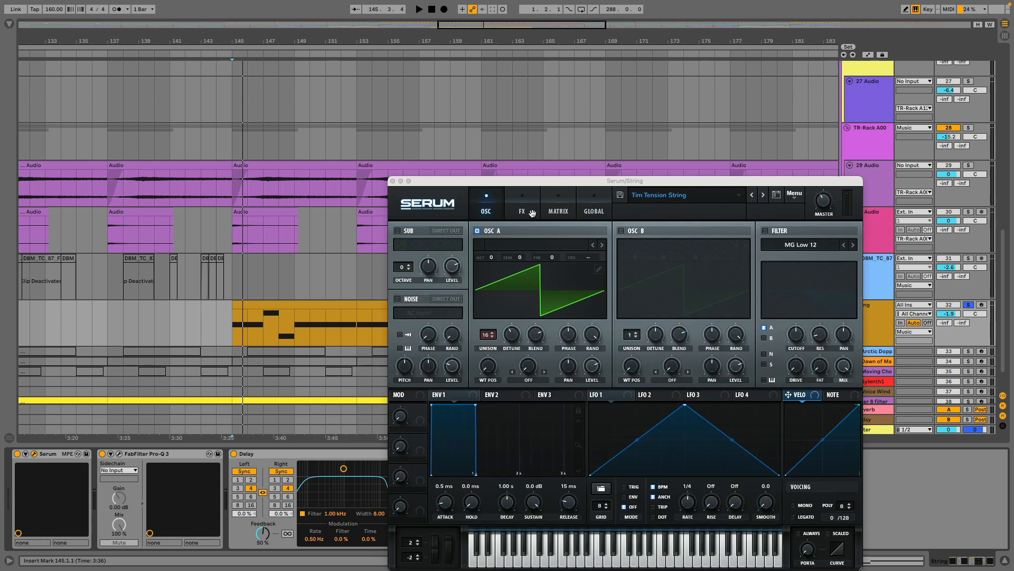
Inspect the Tim Tension String patch in Serum, including its modulation matrix and effects pages, and close the plug-in window.
left_click_drag(525, 183, 442, 80)
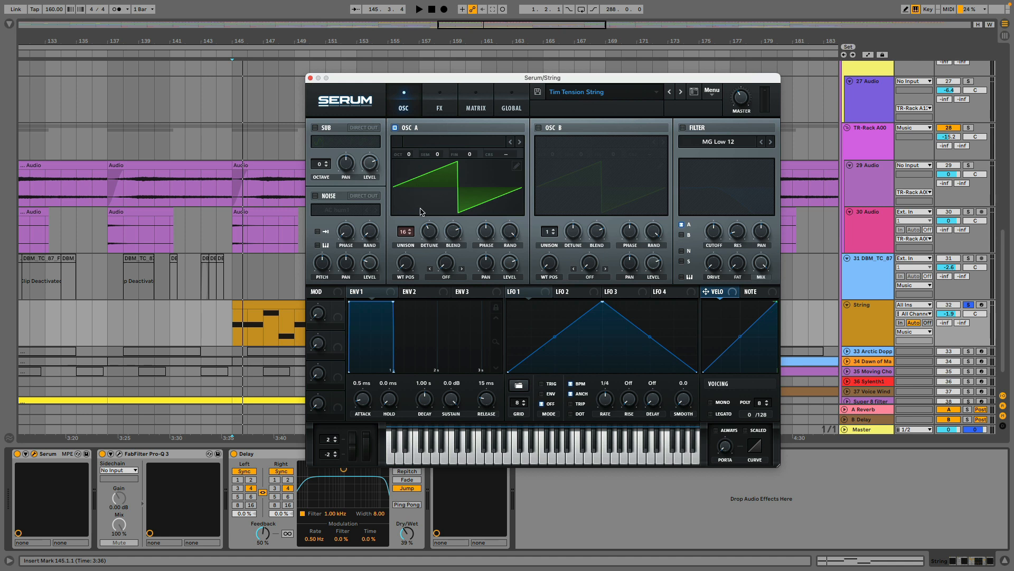
left_click(474, 108)
left_click(443, 109)
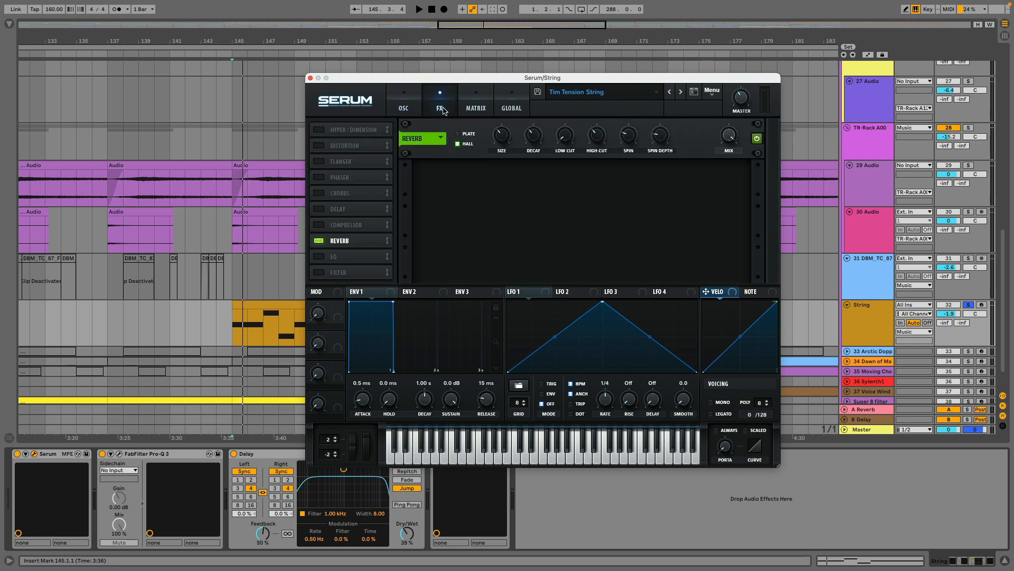
left_click(311, 78)
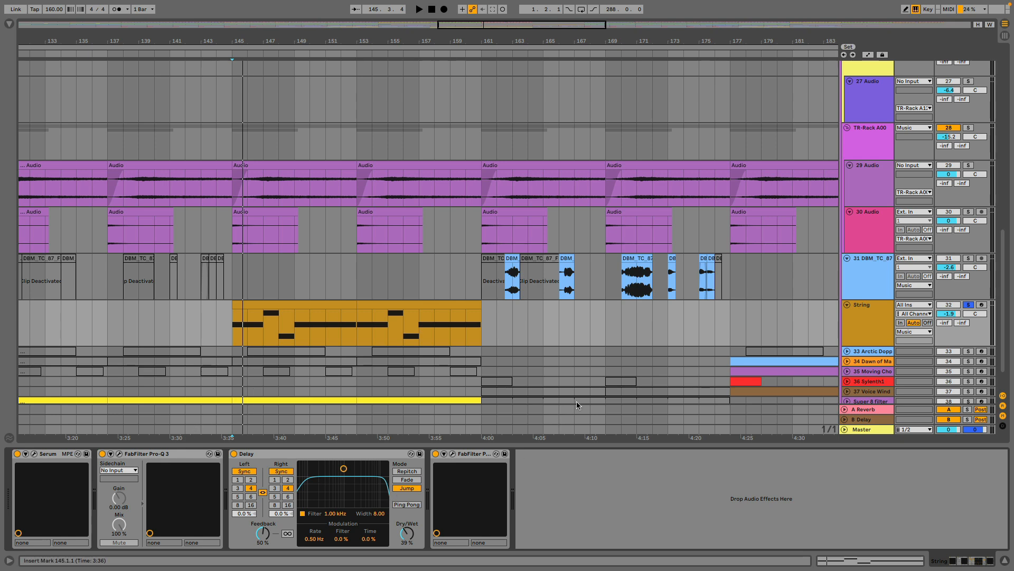
Unfold and solo the 33 Arctic Doppler track, and play its first clip from bar 82.
scroll(656, 337, "down", 2)
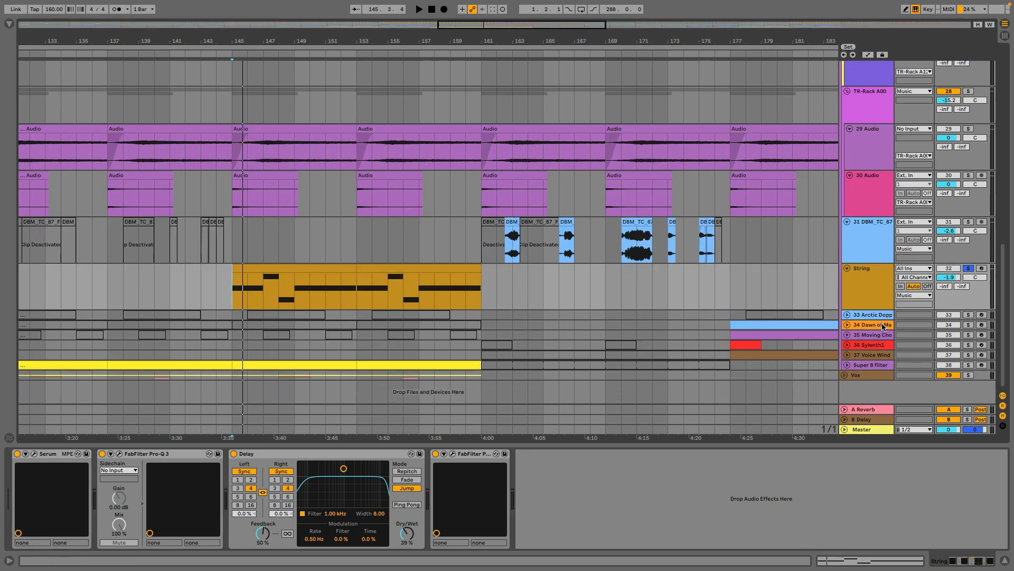
key("w")
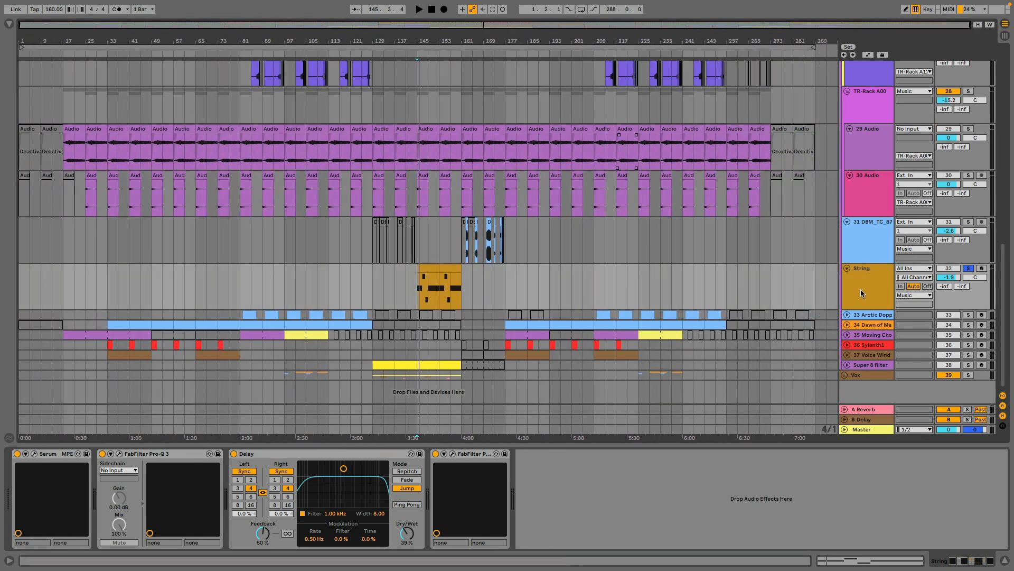
left_click(847, 315)
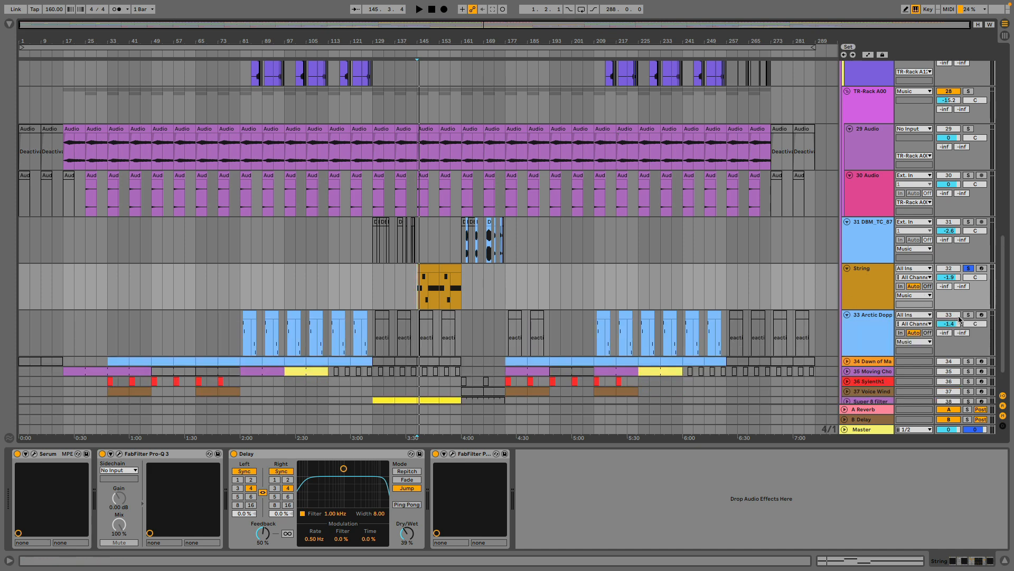
left_click(891, 316)
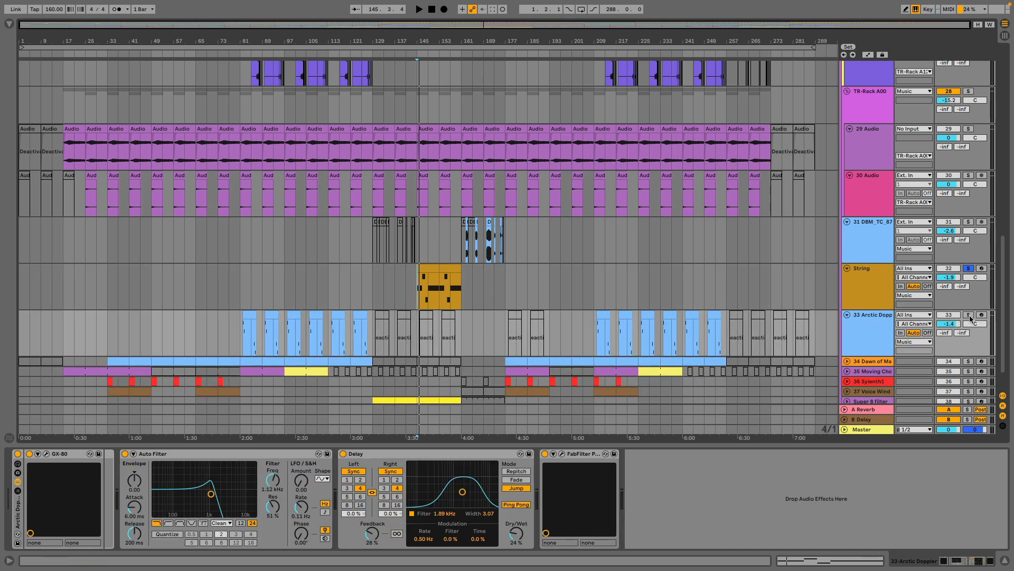
left_click_drag(276, 33, 248, 304)
key("space")
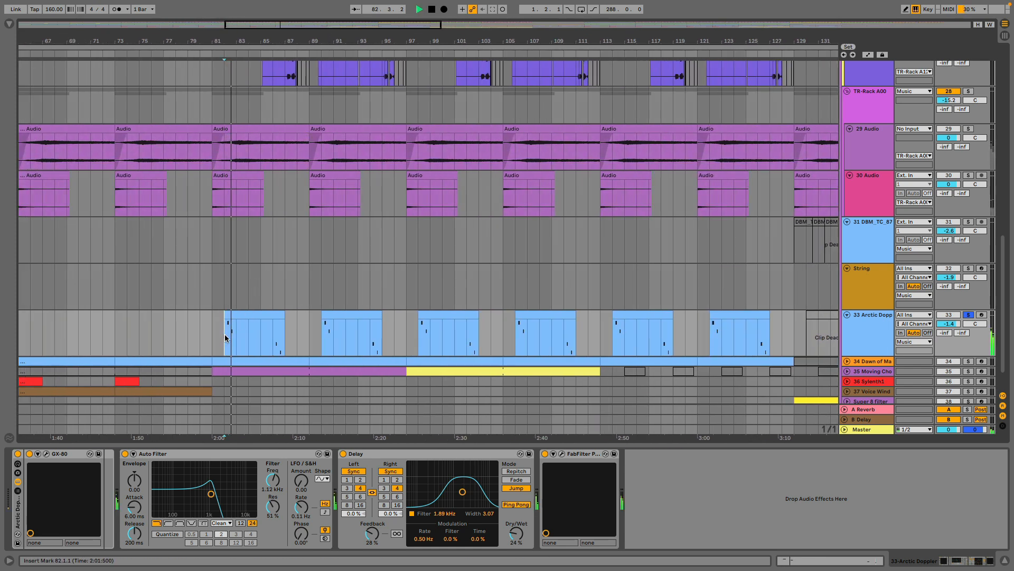
left_click(272, 347)
scroll(528, 328, "down", 1)
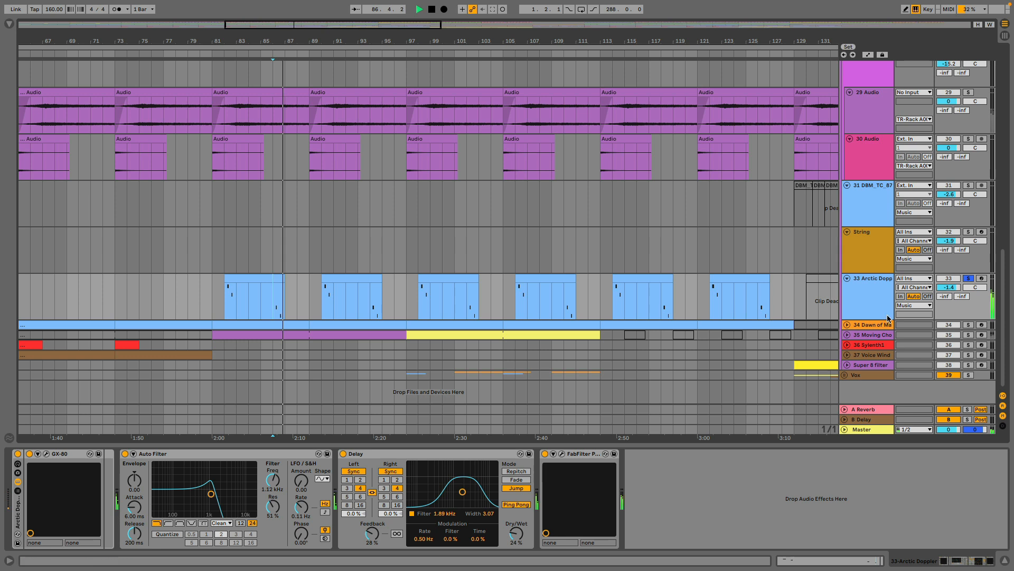
Unfold and solo the 34 Dawn of Man track, and play it from bar 89.
left_click(847, 325)
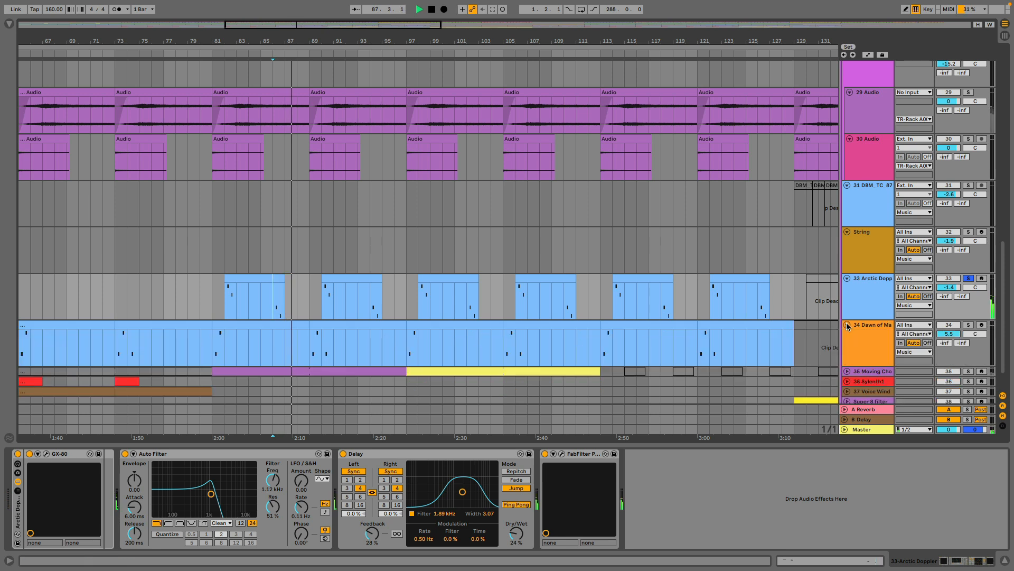
left_click(971, 326)
left_click(310, 359)
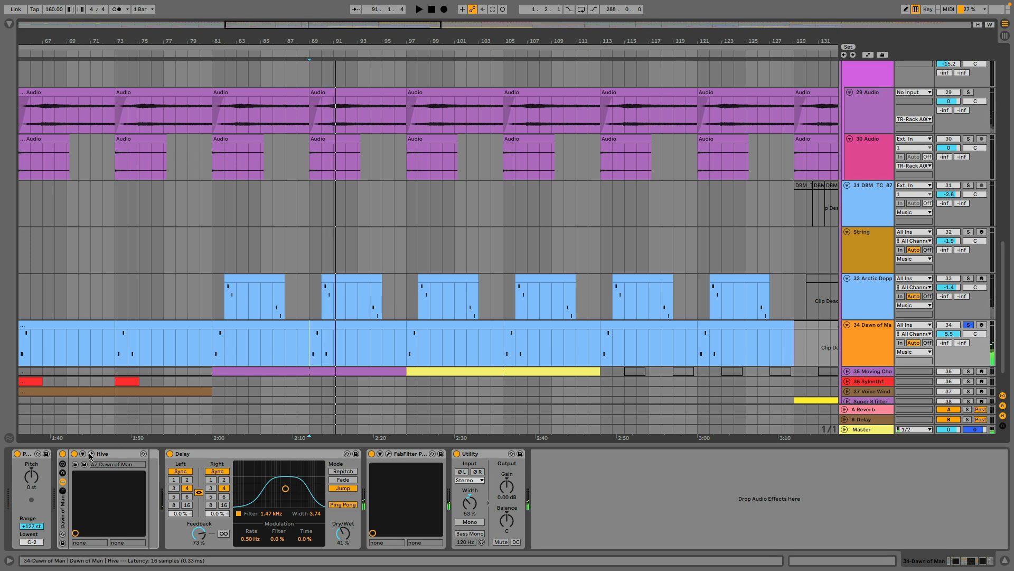
Inspect the Hive synth patch on the 34 Dawn of Man track in its plug-in window, and close the window.
key("super+alt+p")
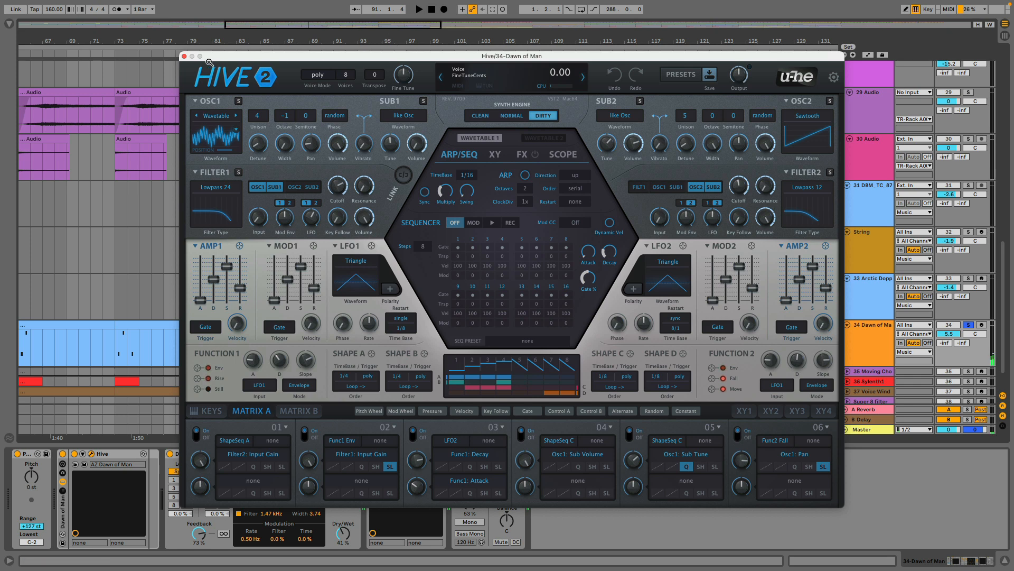
left_click(186, 56)
scroll(857, 330, "down", 2)
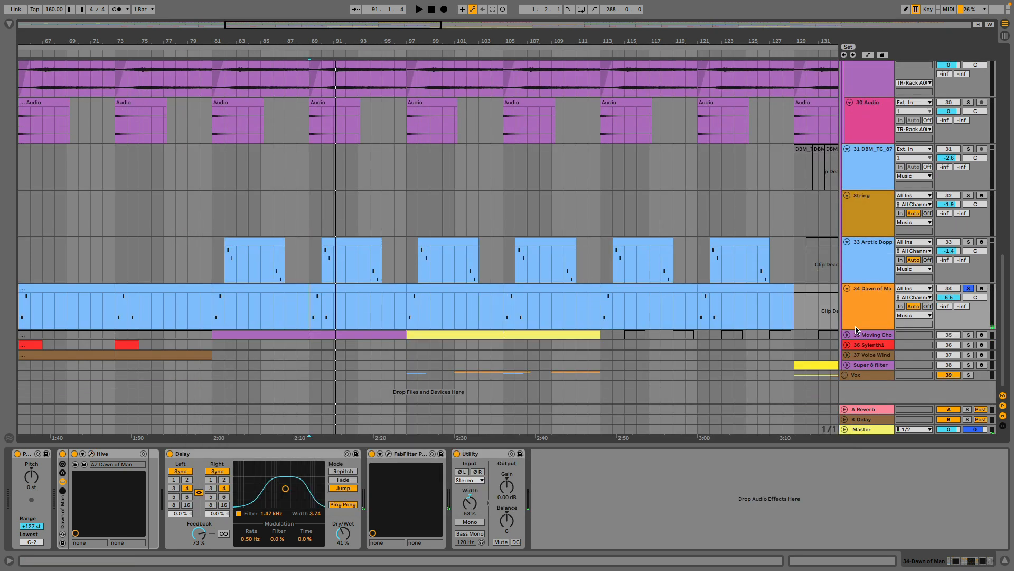
Unsolo the 34 Dawn of Man track, unfold 35 Moving Choir and inspect its Pigments patch, moving the plug-in window clear of the arrangement.
left_click(967, 288)
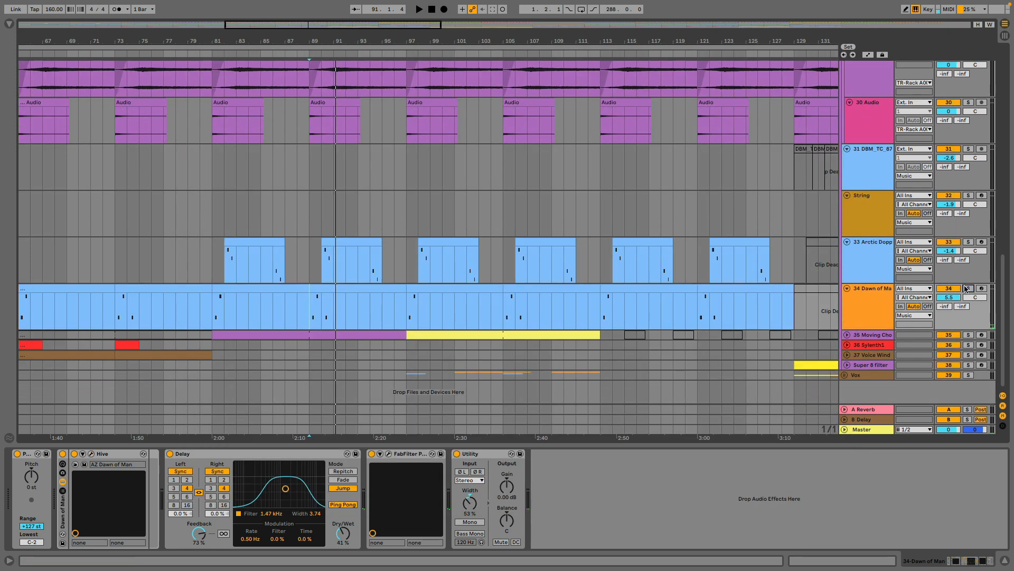
left_click(847, 335)
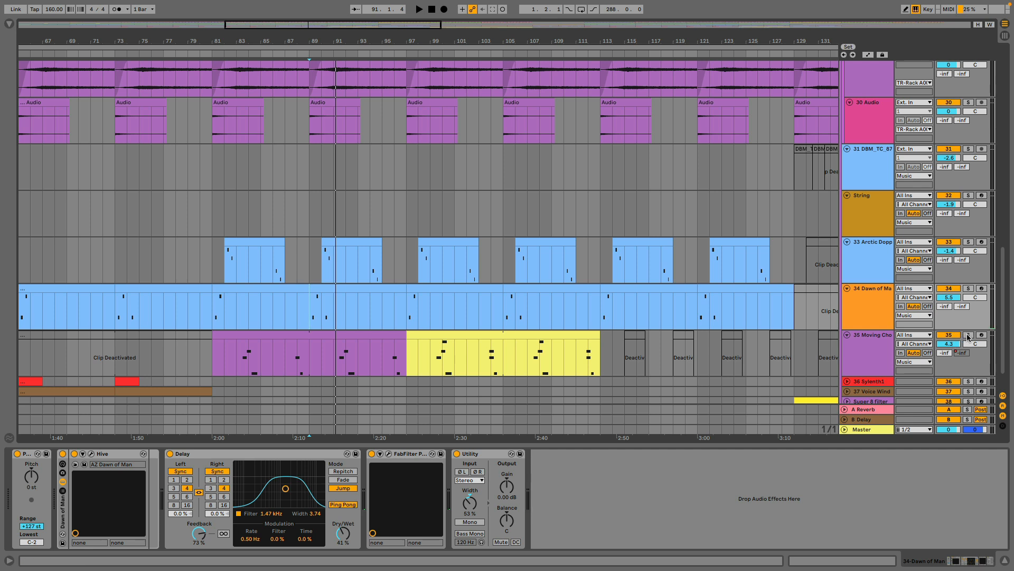
left_click(886, 344)
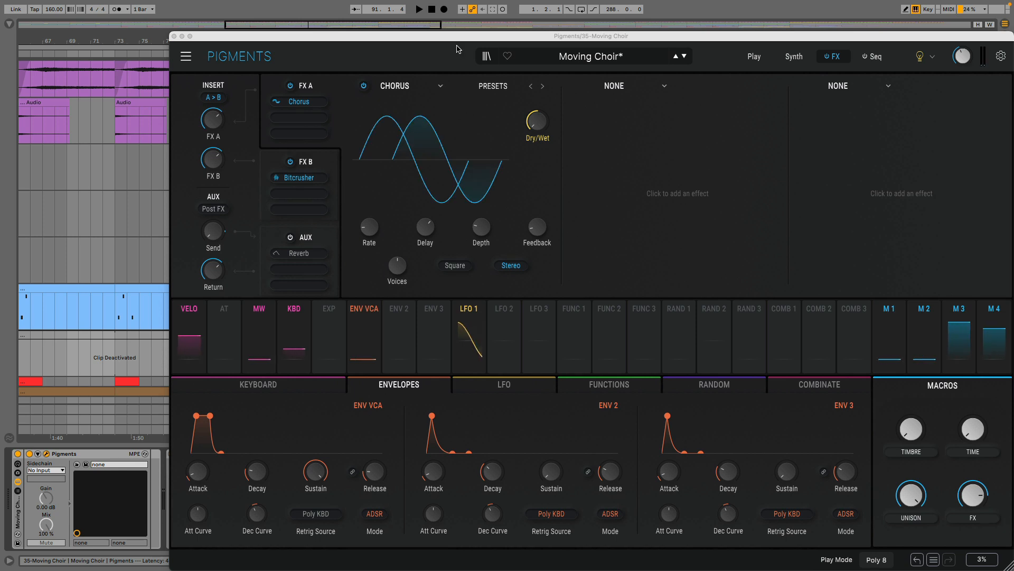
left_click_drag(455, 37, 596, 404)
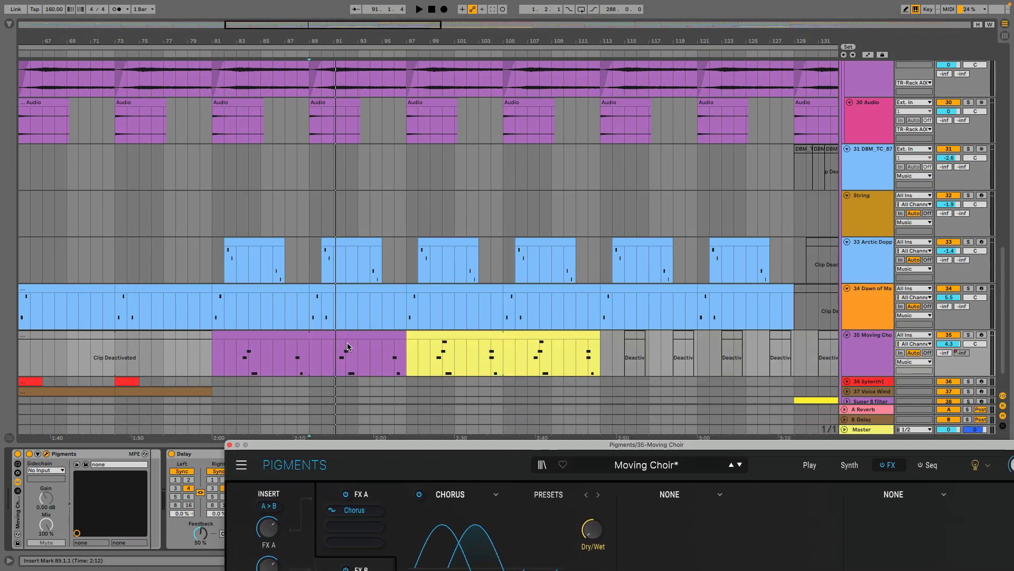
Solo the 35 Moving Choir track and play its purple clip from bar 83.
left_click(238, 365)
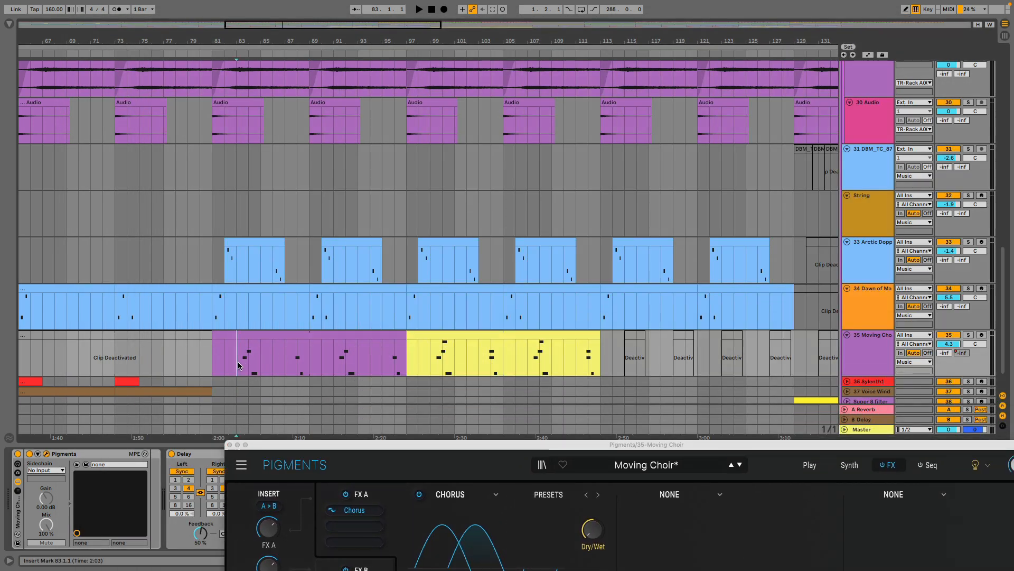
left_click(969, 335)
key("space")
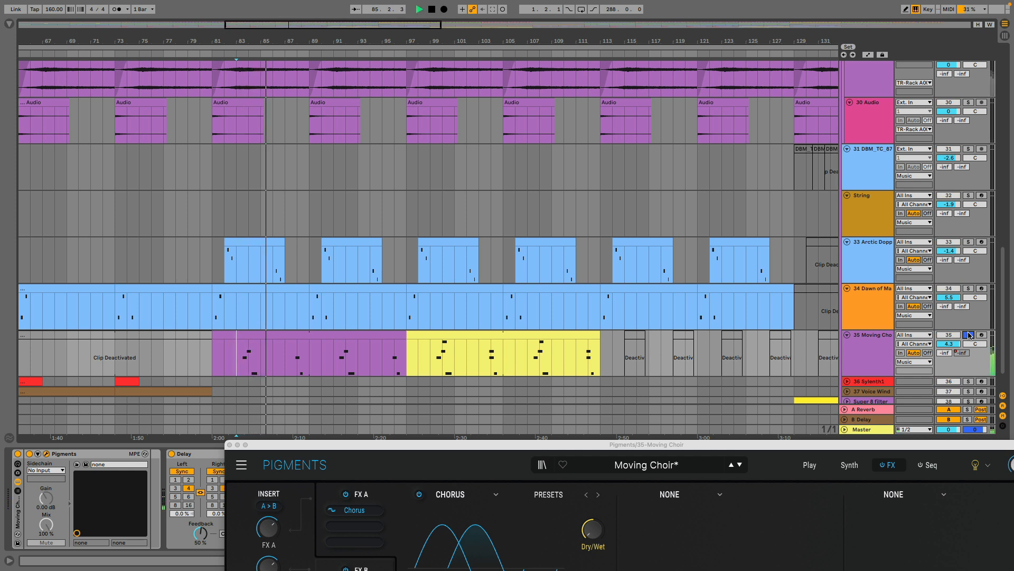
key("space")
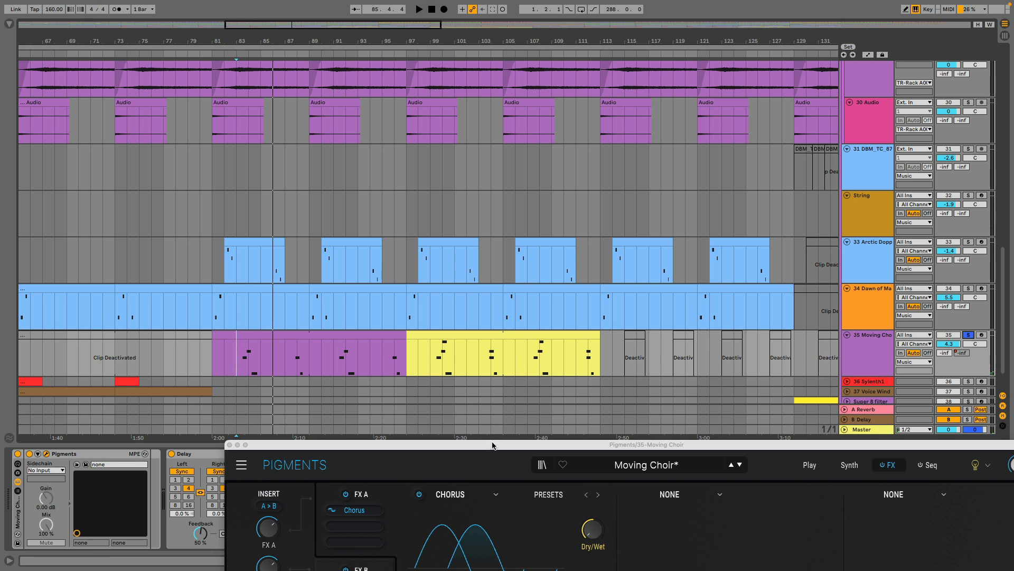
Move the Pigments window further off the arrangement, and replay the Moving Choir clip from bars 83 and 87.
left_click_drag(492, 446, 442, 504)
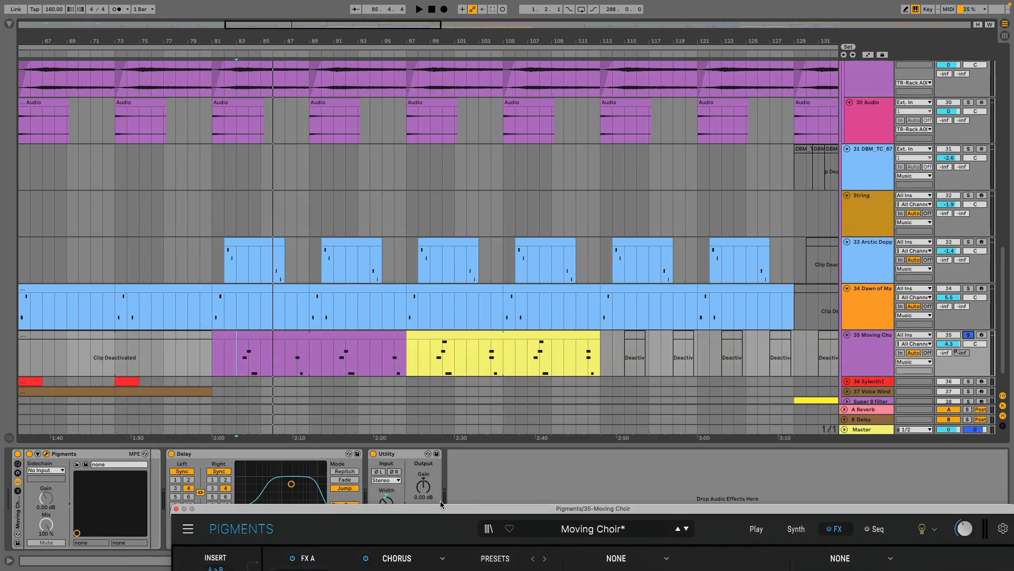
left_click(237, 360)
key("space")
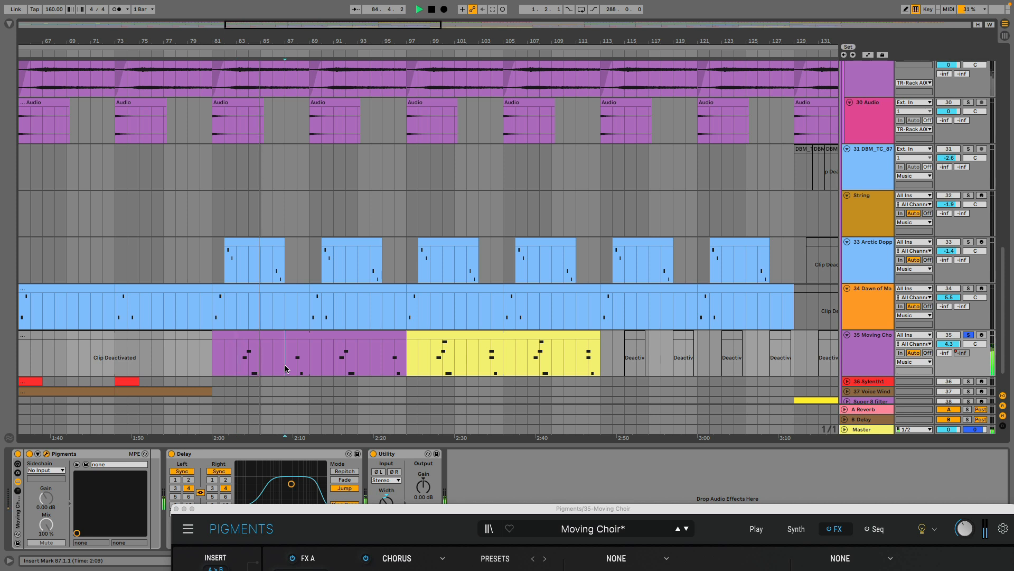
left_click(285, 368)
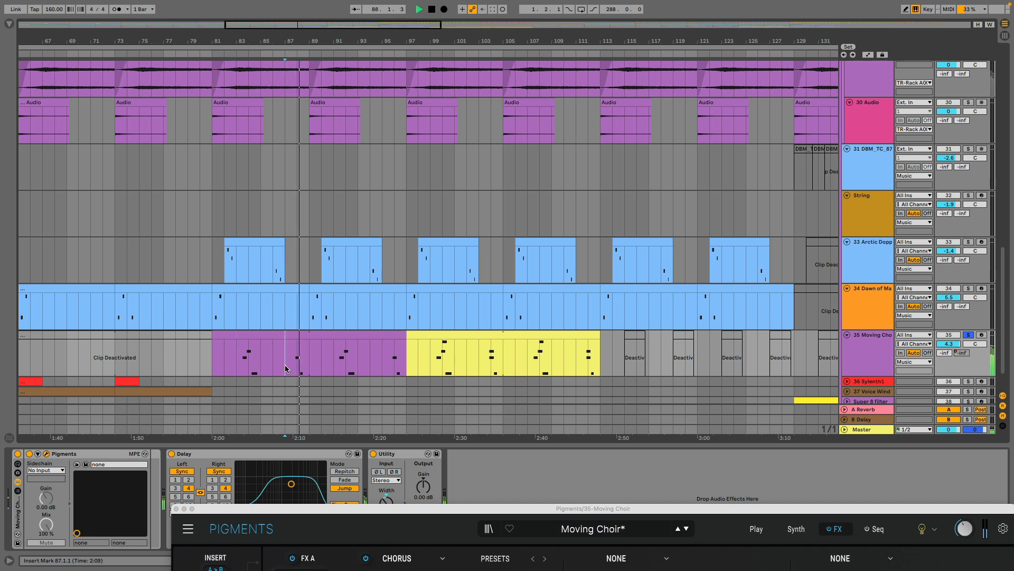
key("space")
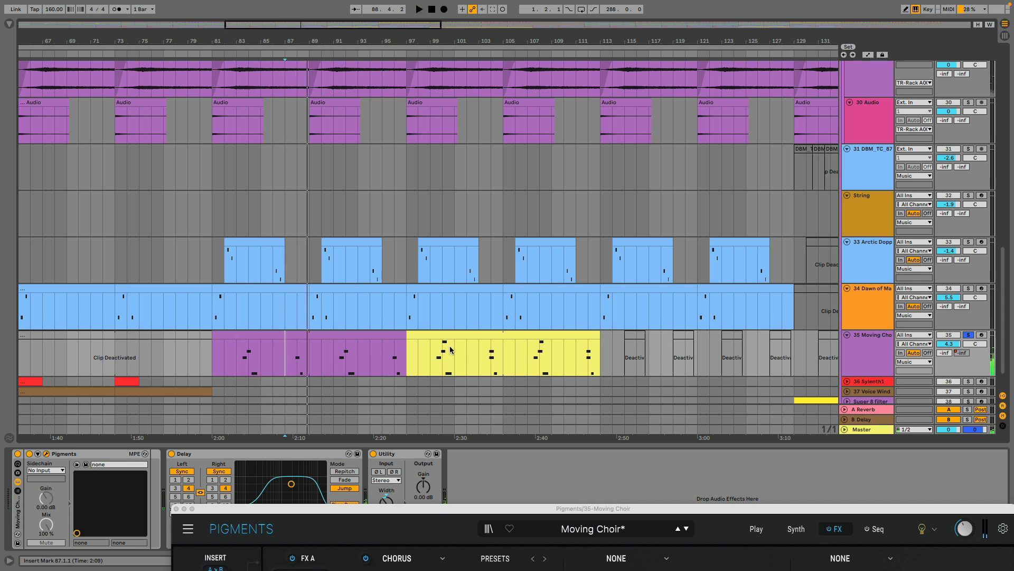
Play the yellow Moving Choir clip from bars 99 and 103, and unsolo the track.
left_click(409, 360)
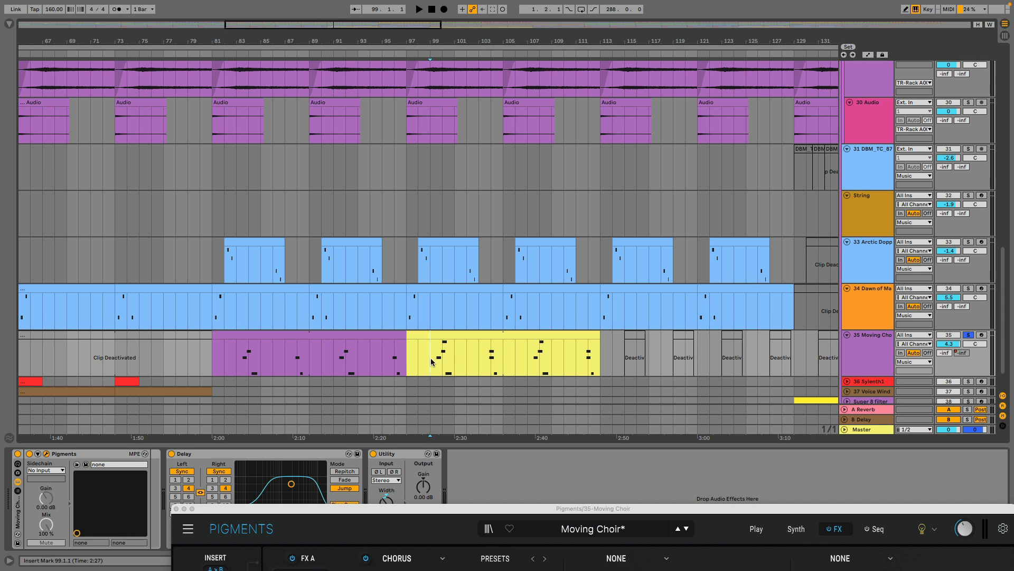
key("space")
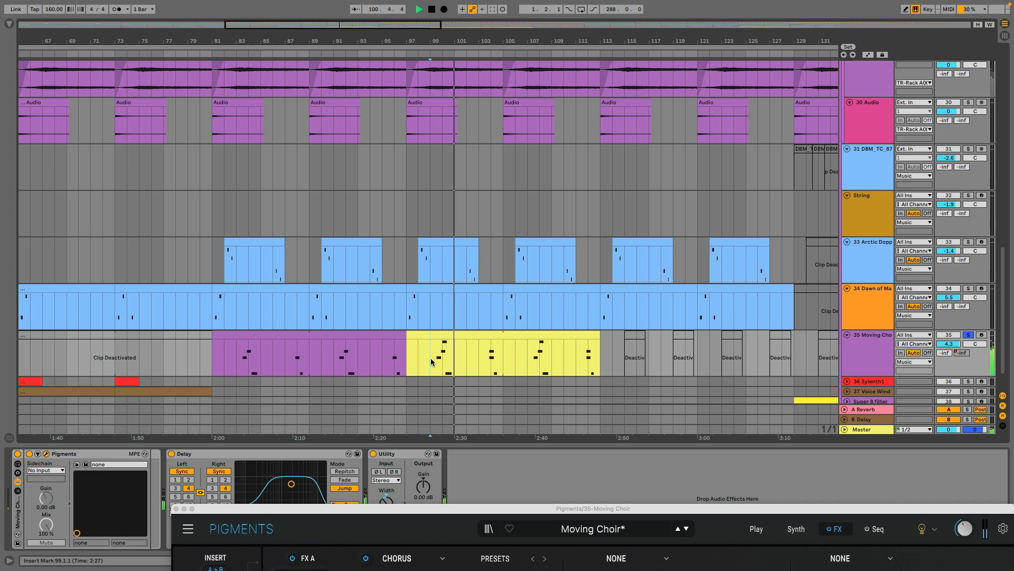
left_click(480, 359)
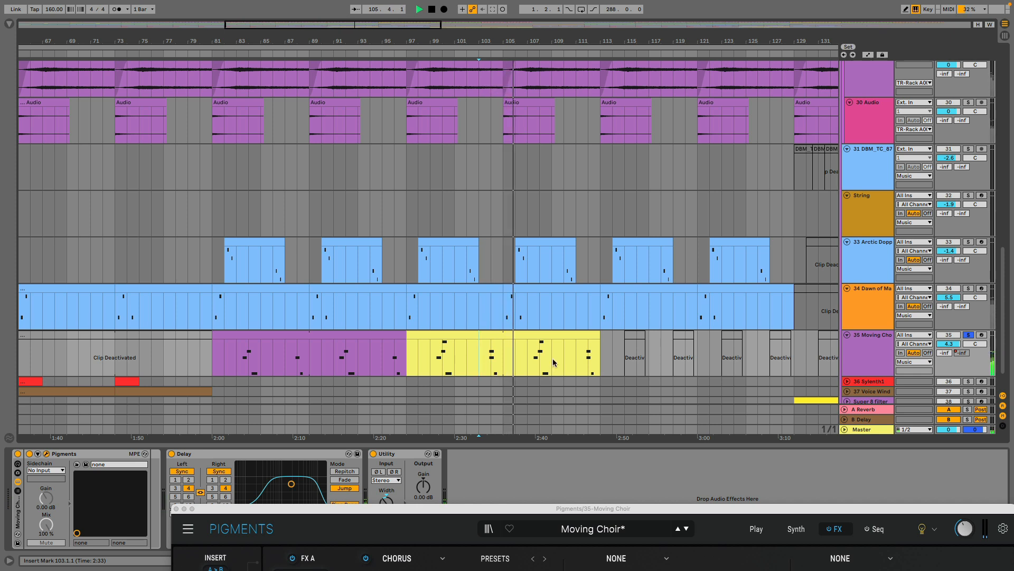
scroll(552, 357, "down", 2)
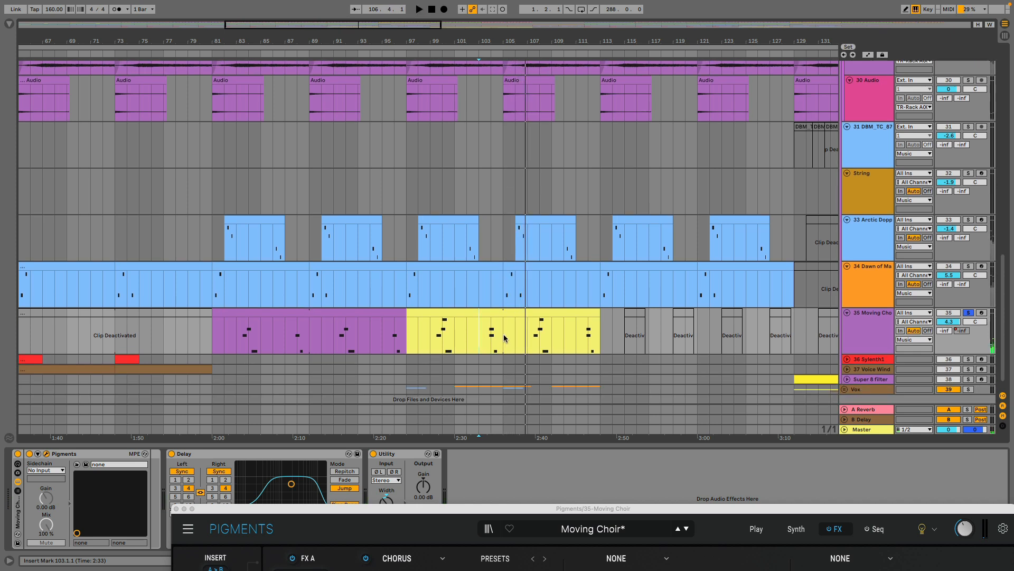
scroll(505, 338, "down", 1)
left_click(971, 299)
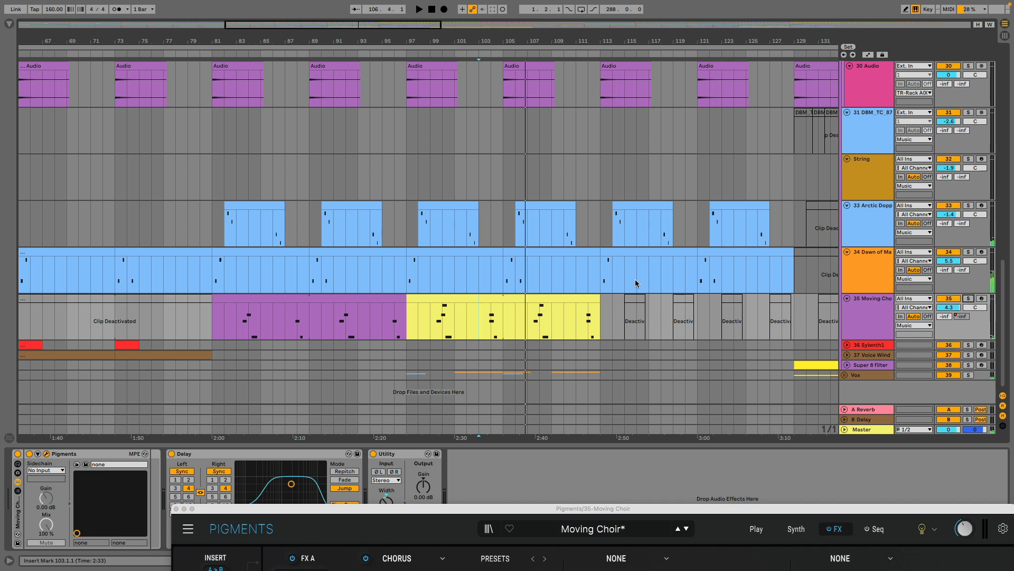
Unfold and solo the 36 Sylenth1 track, and play its clip from bar 73.
left_click(847, 345)
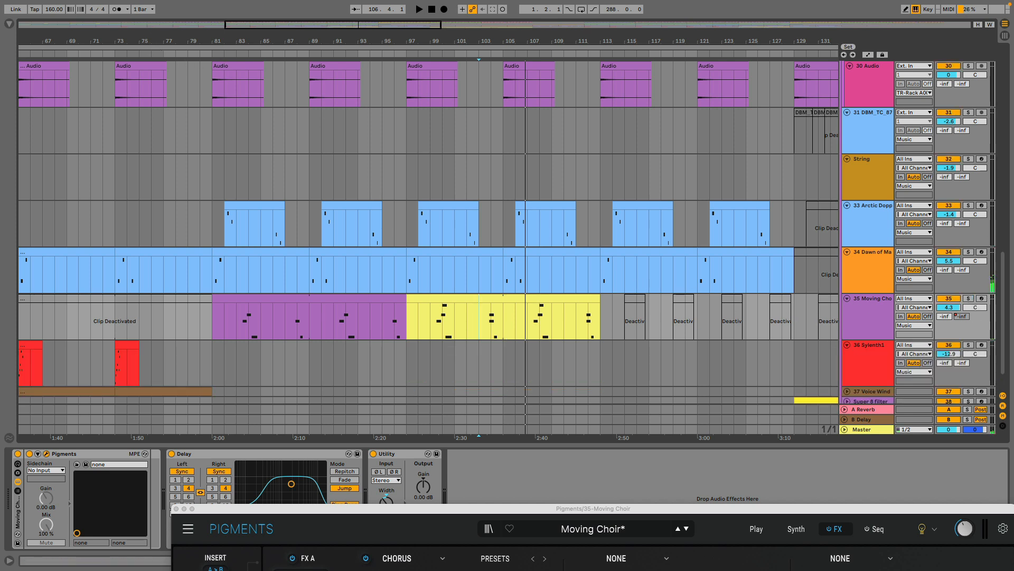
left_click_drag(227, 42, 674, 79)
left_click(869, 363)
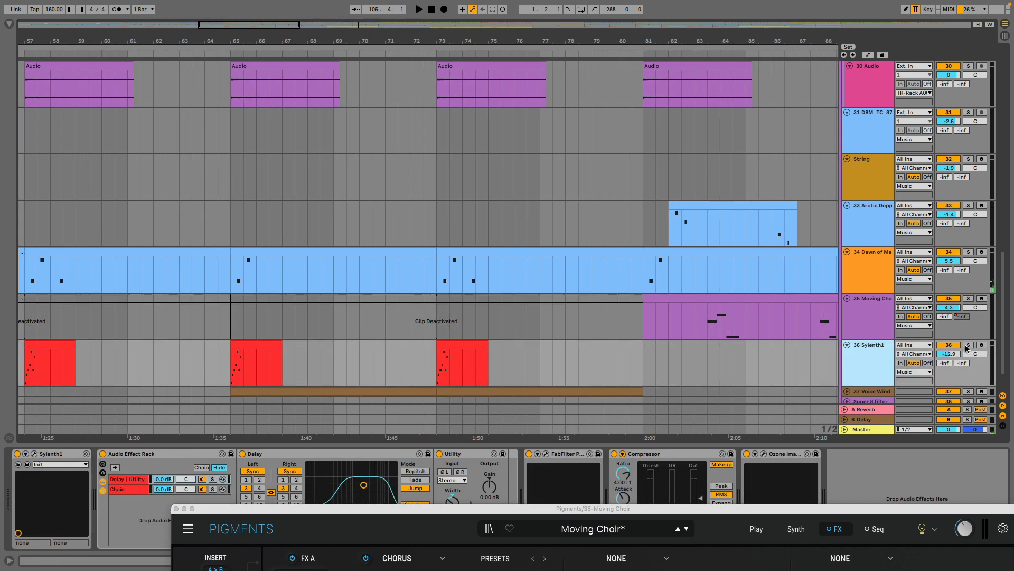
left_click(968, 346)
left_click(438, 371)
key("space")
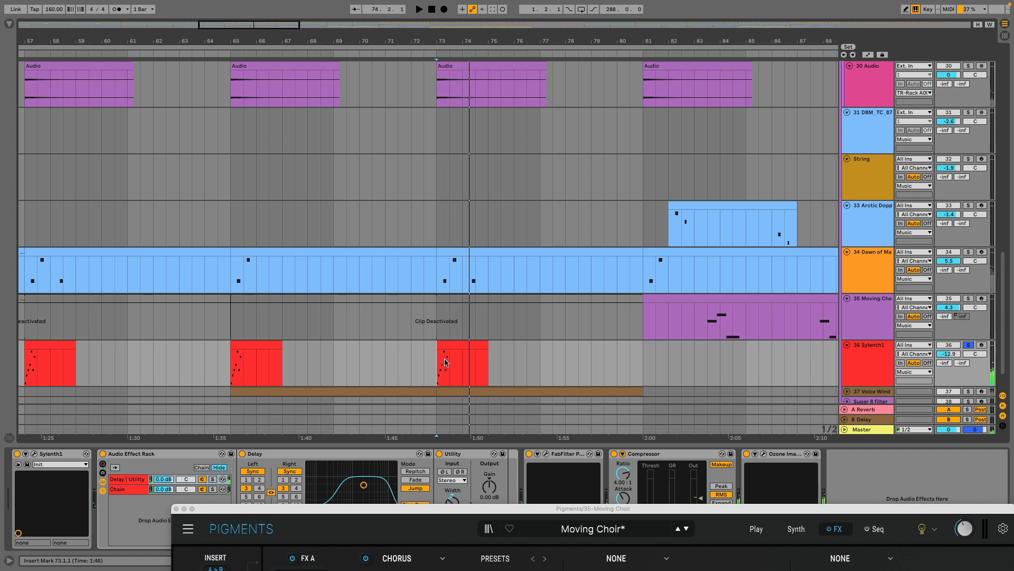
key("space")
Examine the MIDI notes of the Sylenth1 clip at bar 73, and return to the track's devices.
double_click(451, 353)
scroll(393, 399, "up", 4)
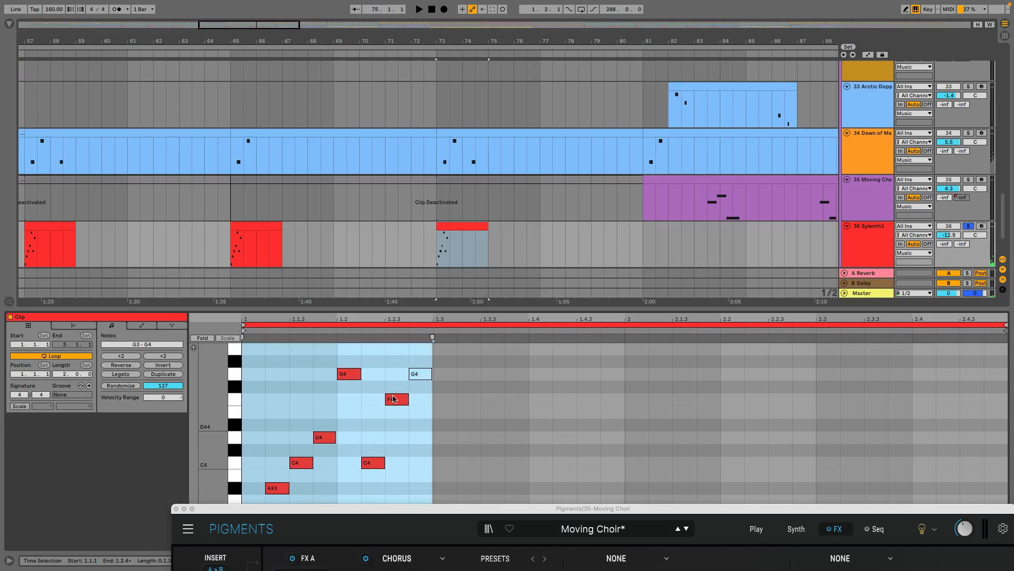
left_click(835, 236)
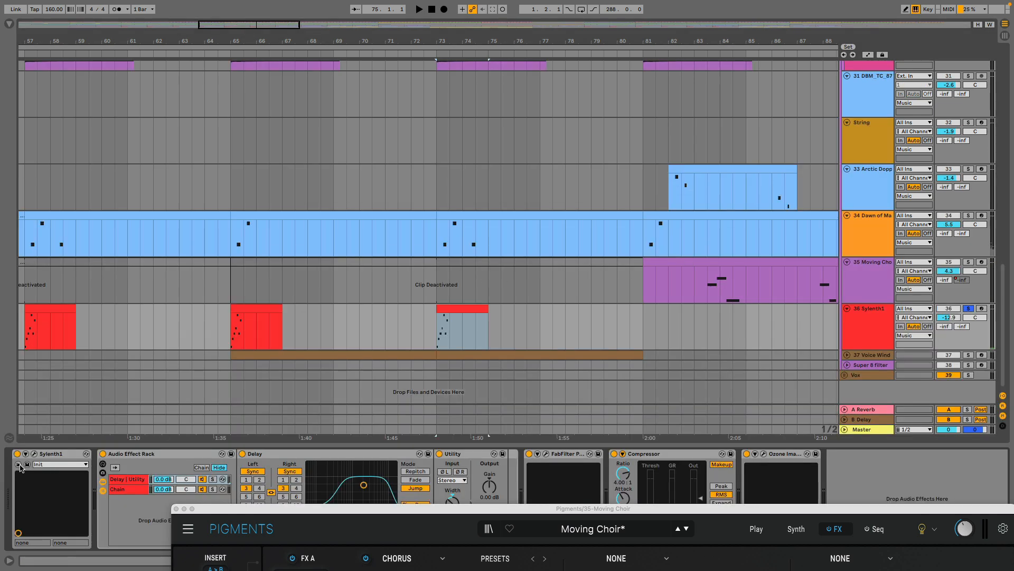
Inspect the Sylenth1 patch in its plug-in window, and close the window.
left_click(35, 453)
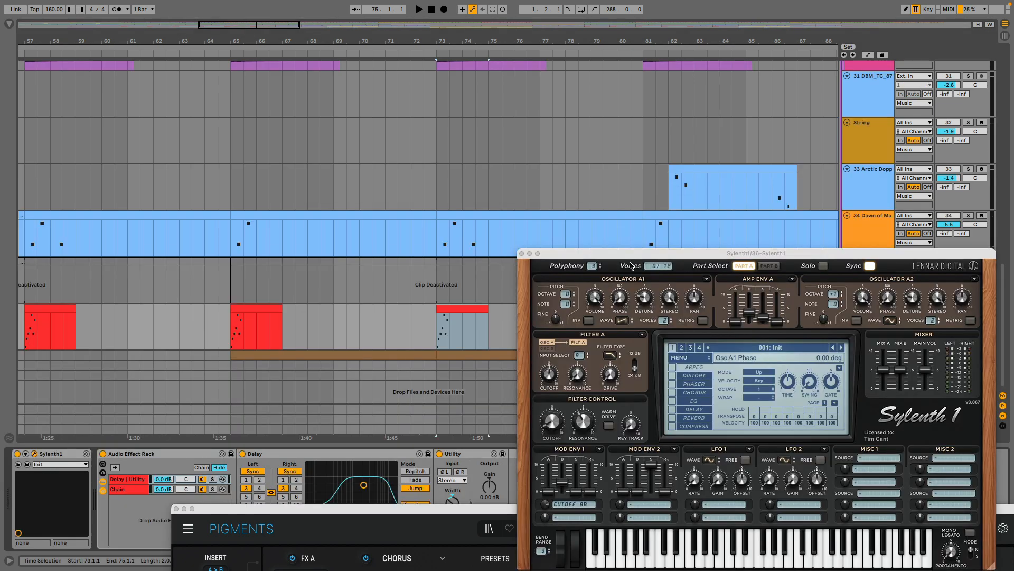
left_click_drag(639, 260, 449, 162)
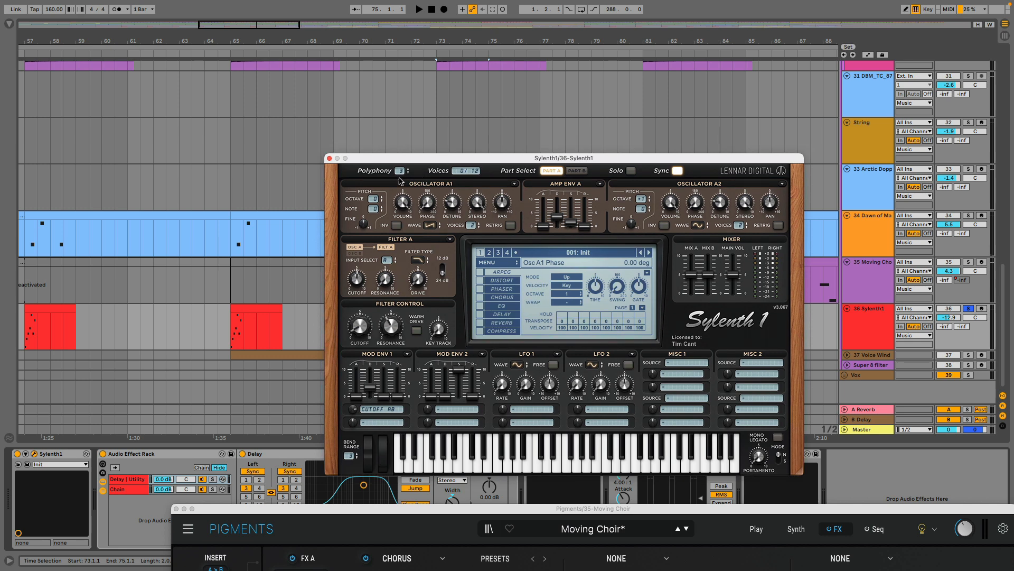
left_click(329, 158)
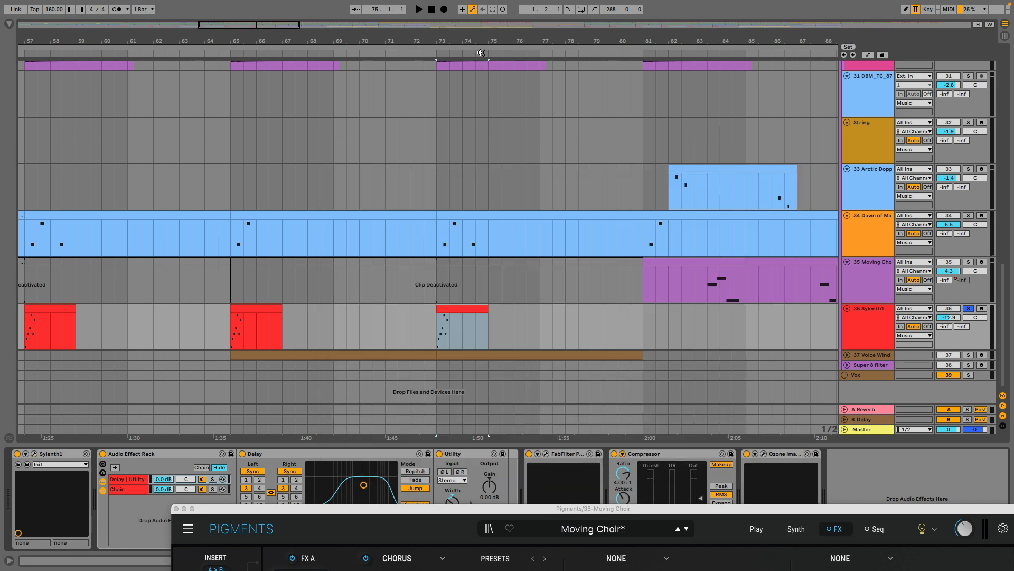
Unfold and solo the 37 Voice Wind track, and play its clip from bar 65.
left_click_drag(485, 42, 484, 26)
left_click(846, 356)
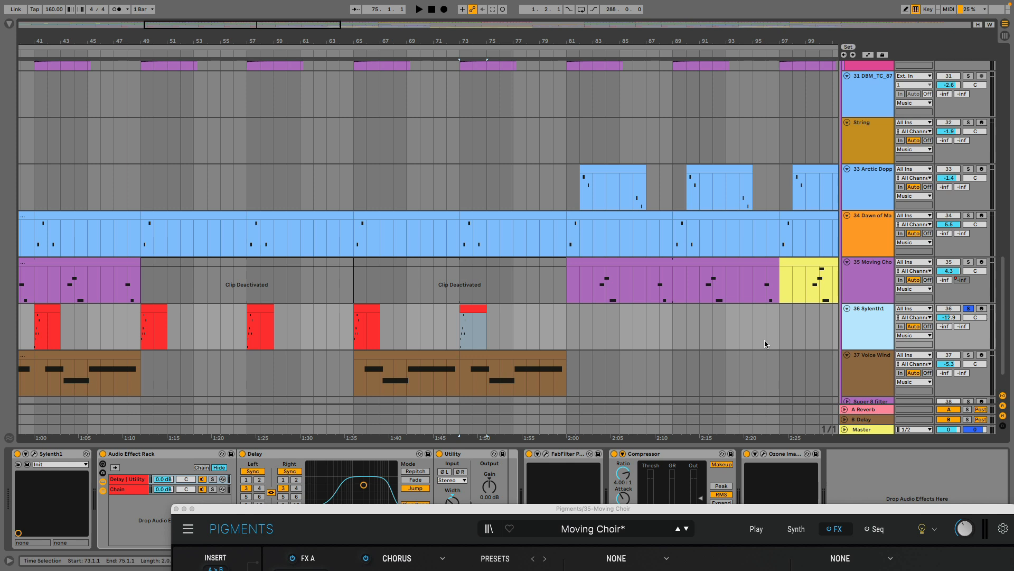
left_click(970, 319)
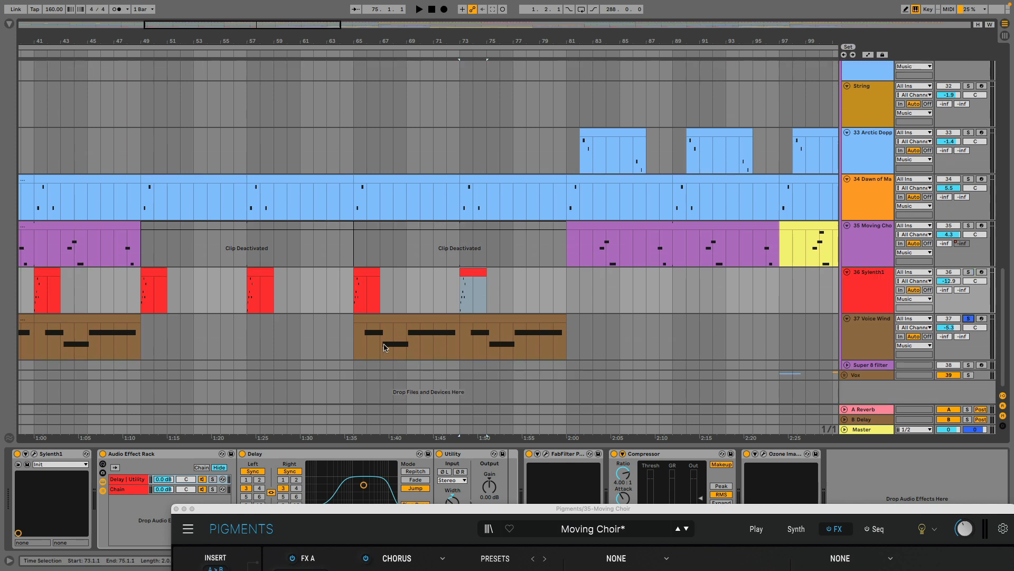
left_click(364, 348)
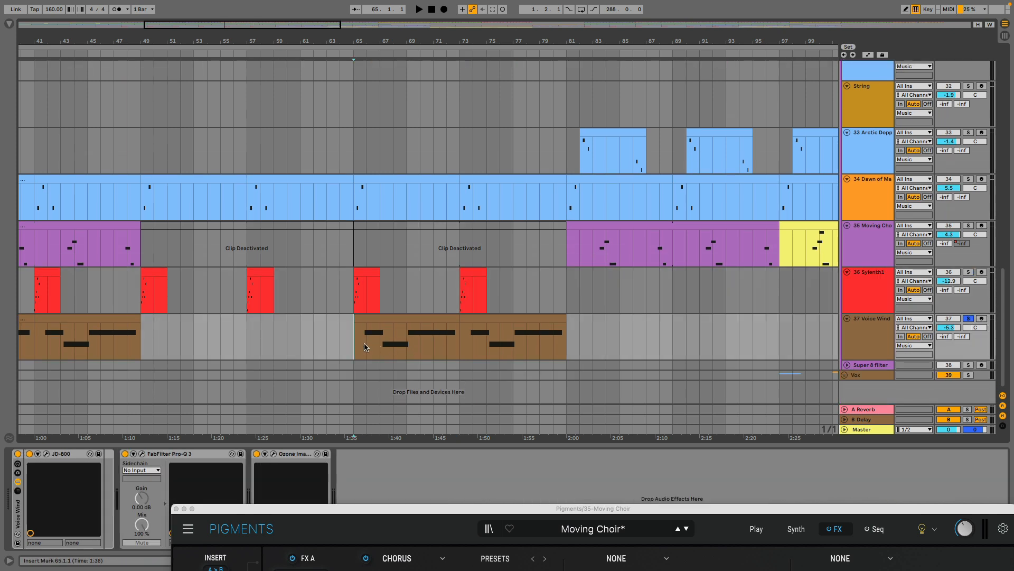
key("space")
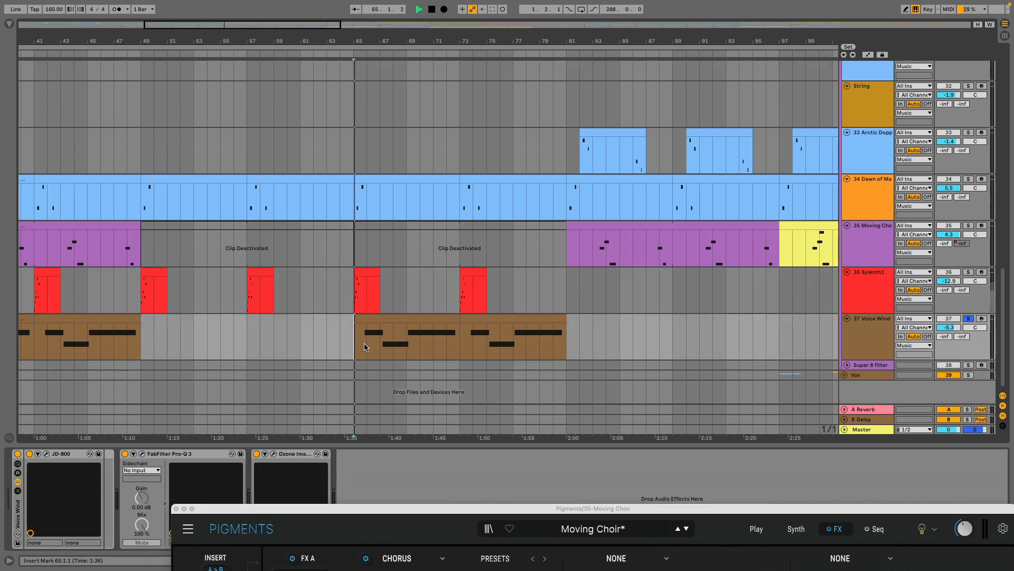
Inspect the Voice Wind preset in the JD-800 plug-in window while the track plays, and close the window.
left_click(46, 453)
left_click_drag(636, 391, 251, 90)
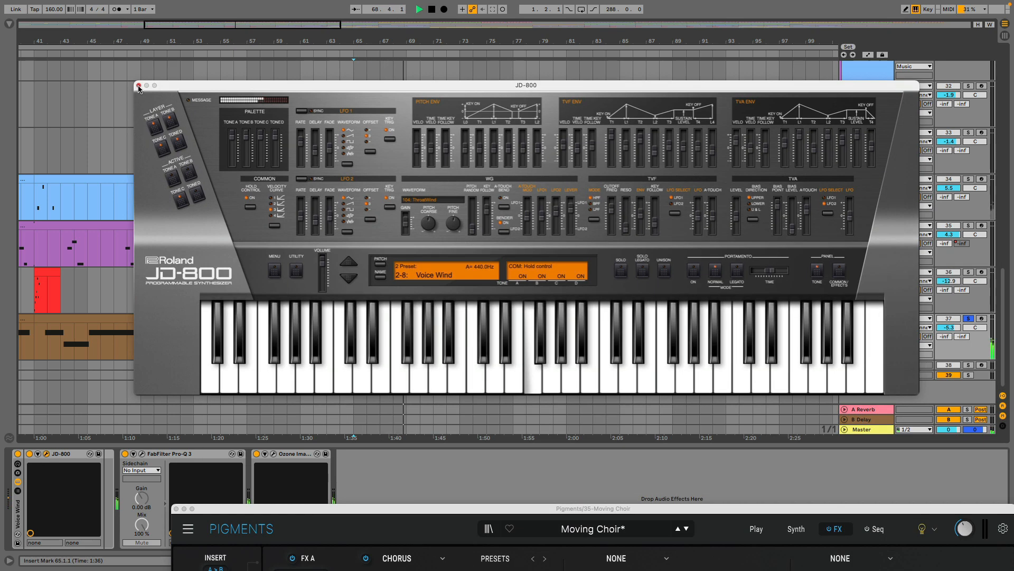
left_click(138, 86)
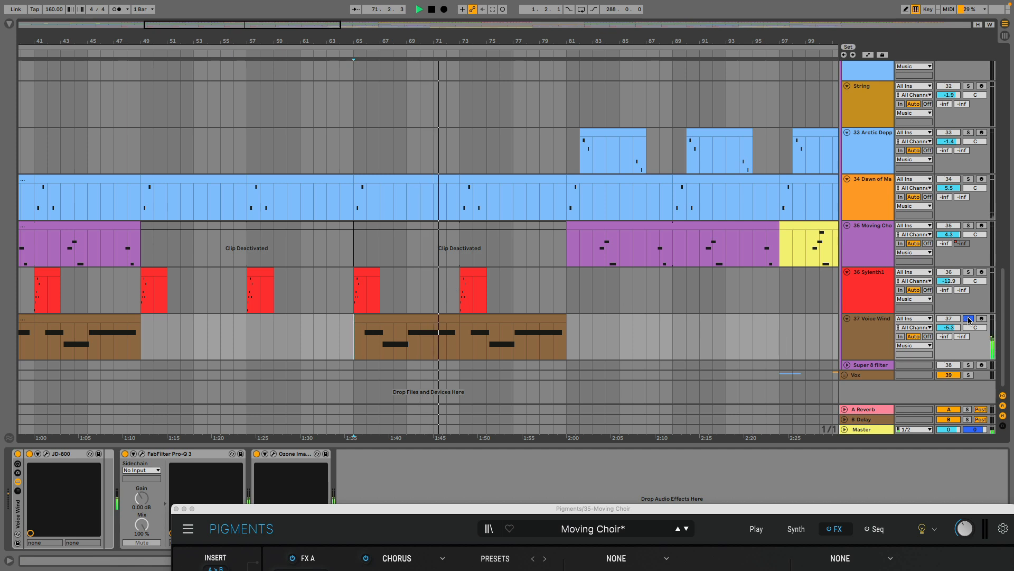
Unfold the Super 8 filter track, solo it in place of 37 Voice Wind, and play its yellow clip from bar 129.
left_click(846, 367)
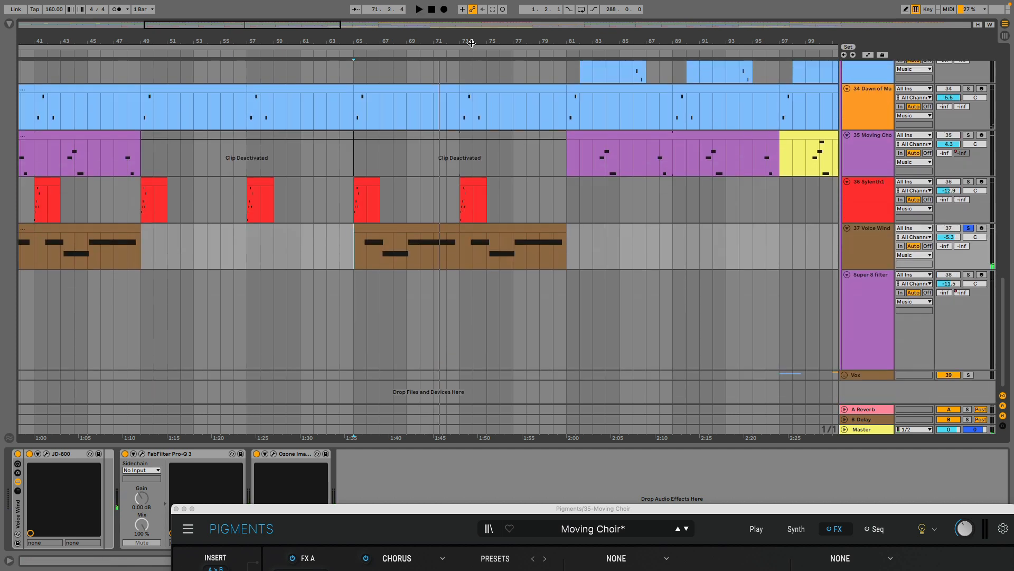
key("w")
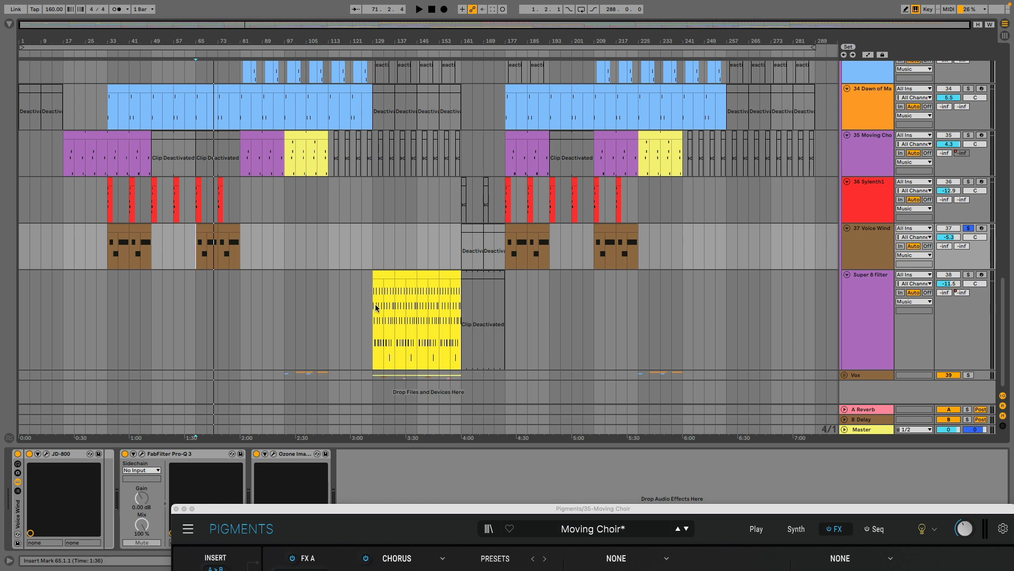
key("space")
left_click(377, 307)
left_click_drag(380, 40, 291, 127)
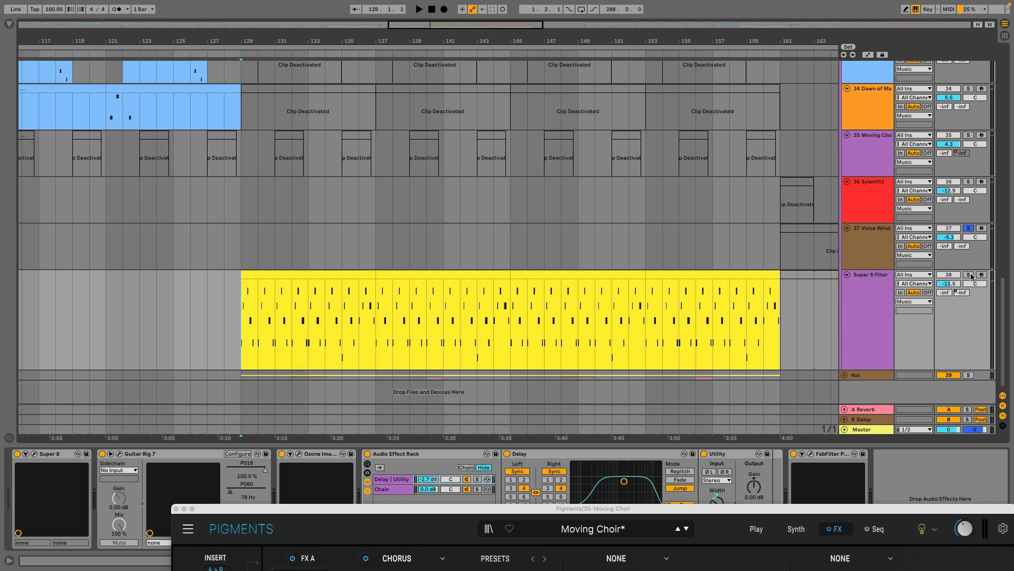
left_click(887, 292)
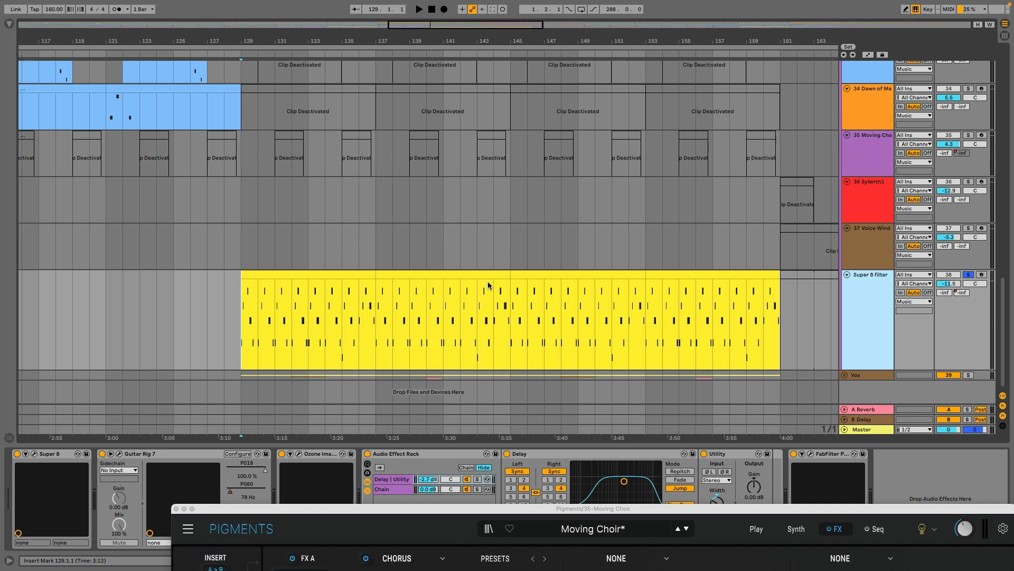
left_click(242, 335)
key("space")
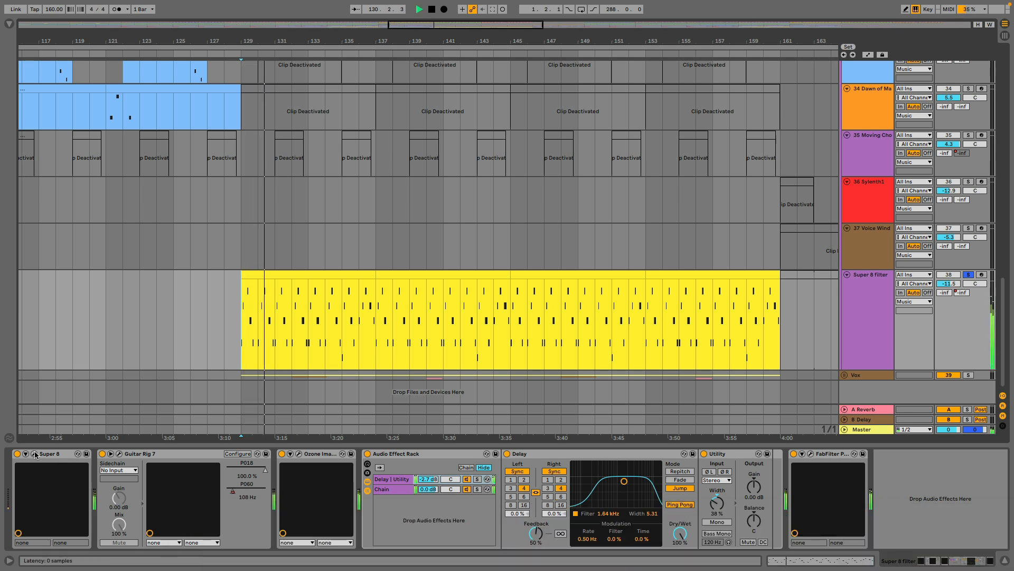
Inspect the Super 8 and Guitar Rig 7 plug-in windows while the Super 8 filter track plays, and close both windows.
key("super+alt+p")
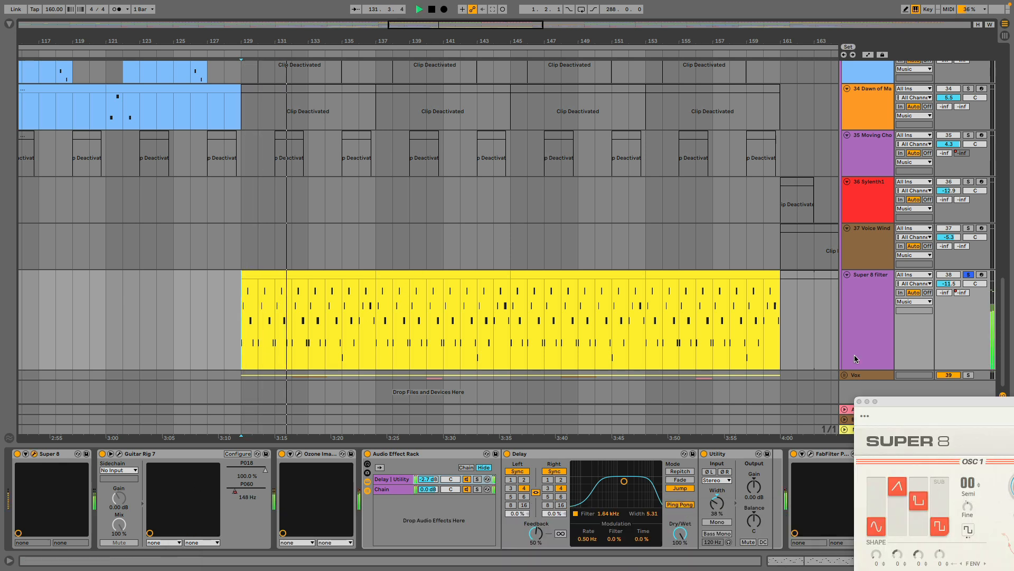
left_click_drag(900, 400, 80, 42)
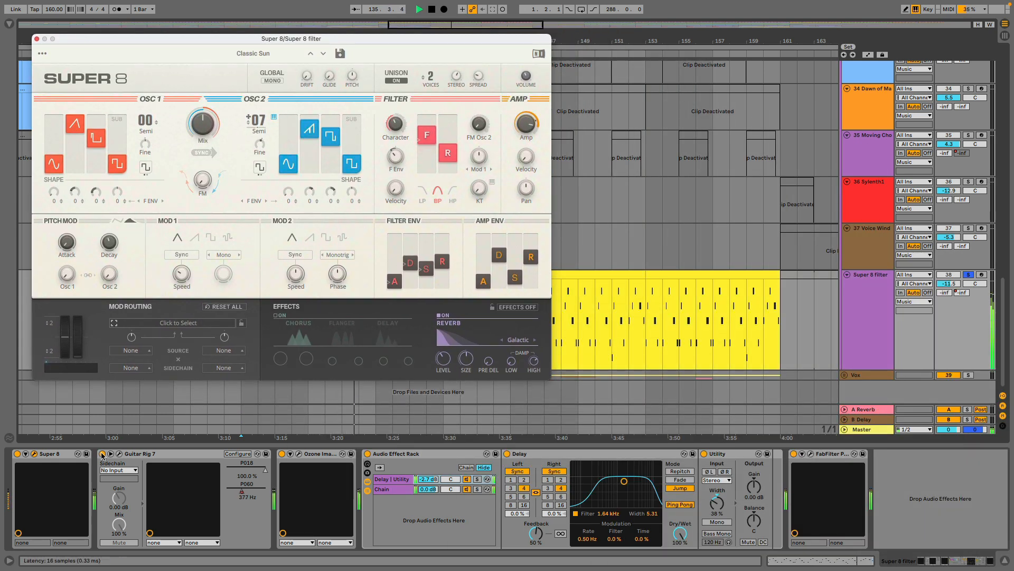
left_click(118, 455)
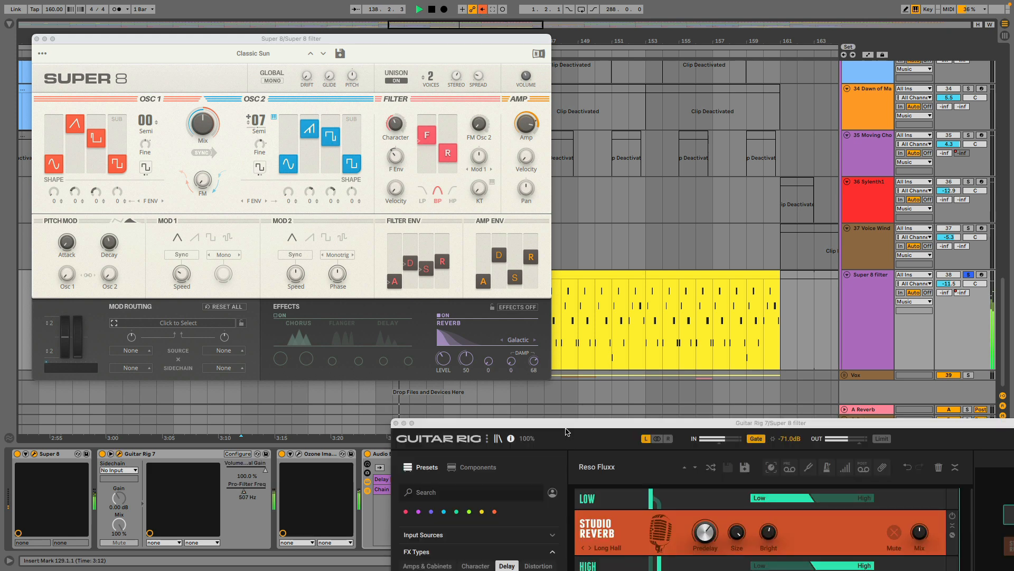
left_click_drag(566, 432, 343, 79)
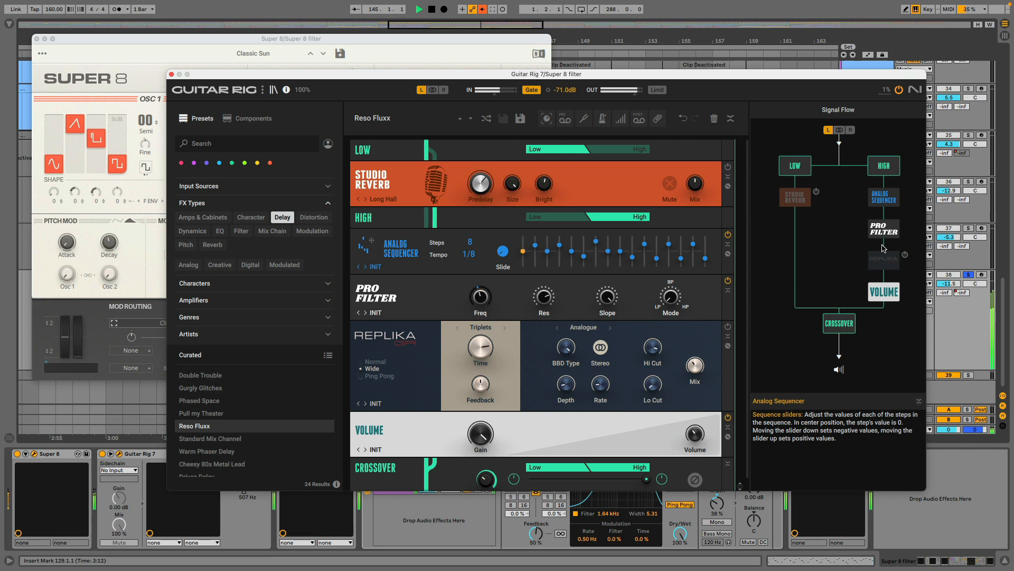
left_click(170, 74)
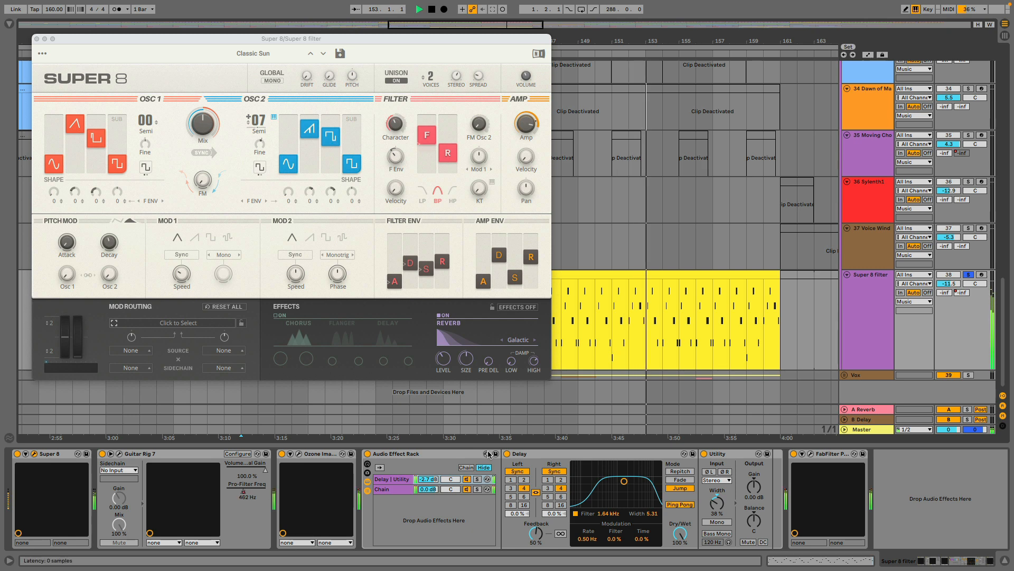
left_click(36, 39)
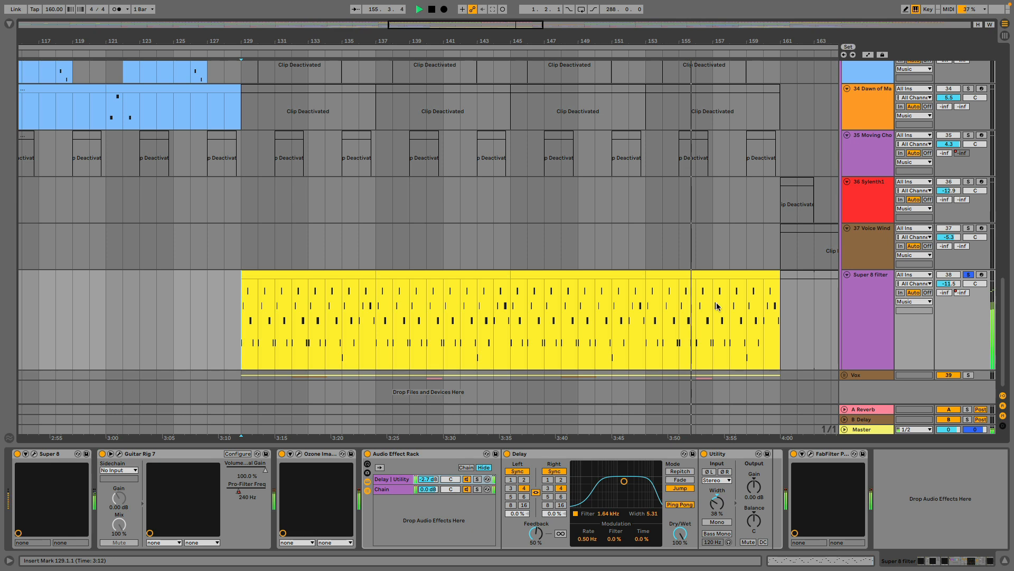
Unfold the Vox group and its vocal track 40, solo that track, and play its orange clip from bar 101.
left_click(844, 375)
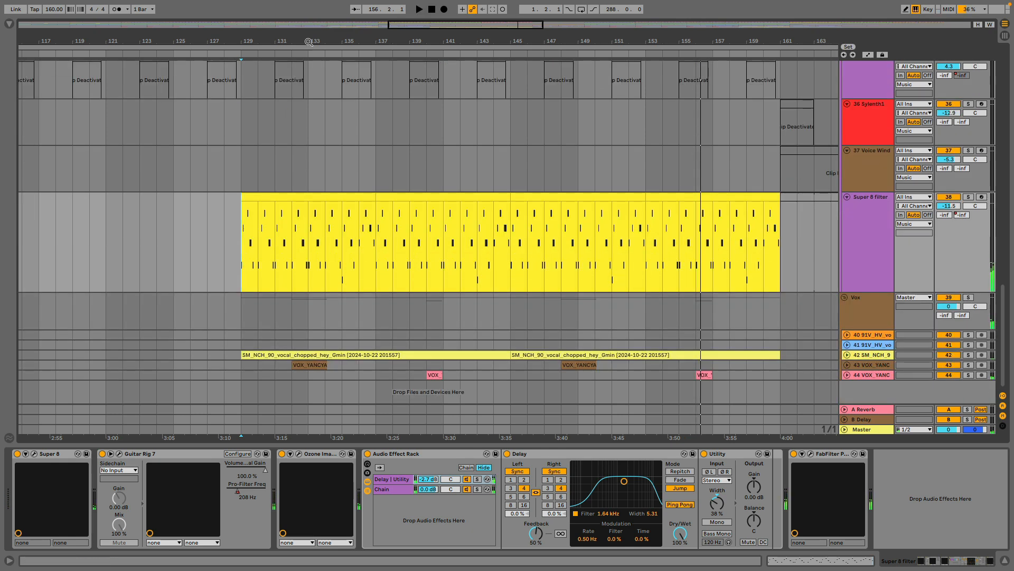
left_click_drag(299, 42, 577, 8)
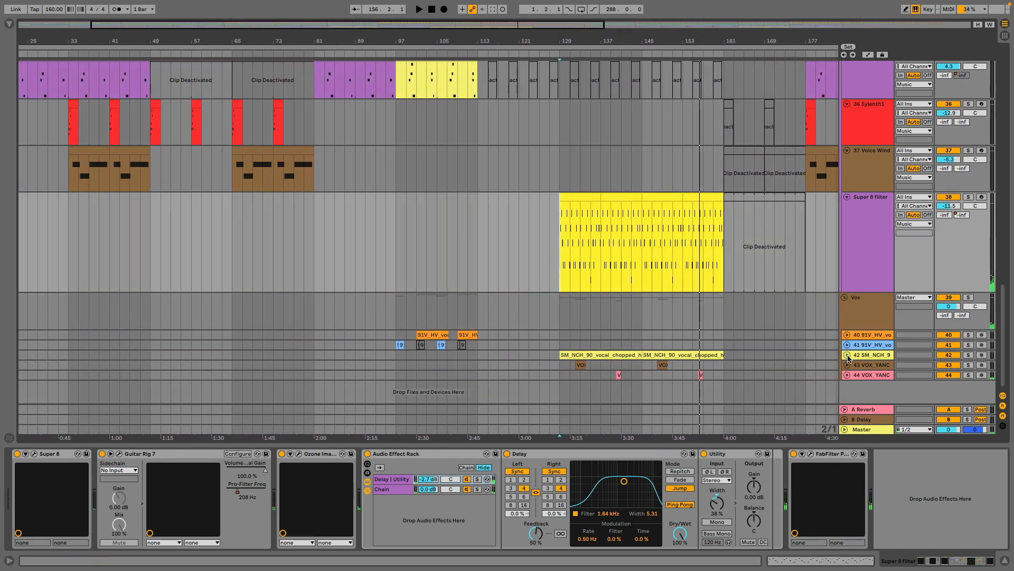
left_click(968, 335)
left_click(427, 335)
key("space")
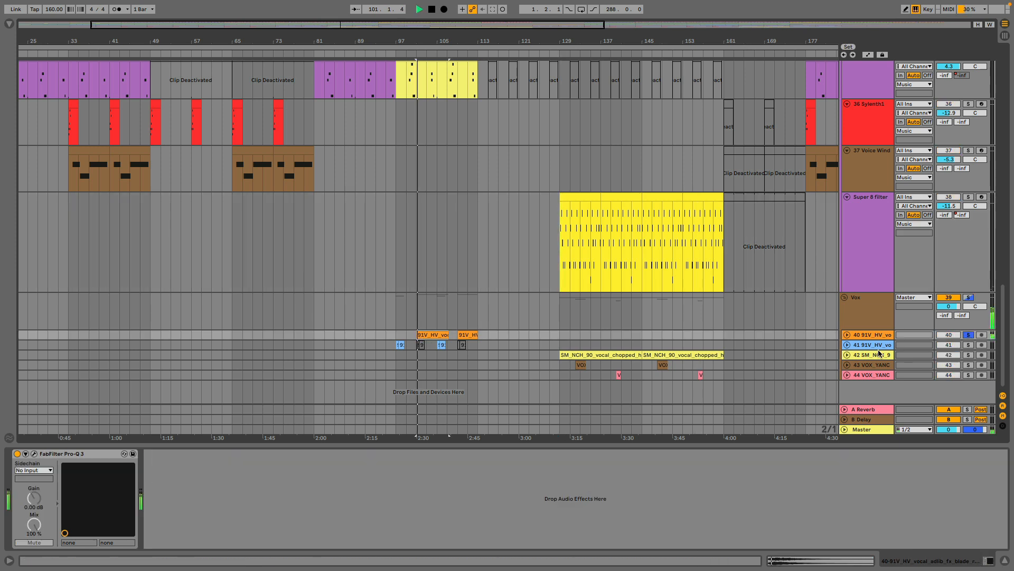
left_click(847, 335)
scroll(729, 332, "down", 2)
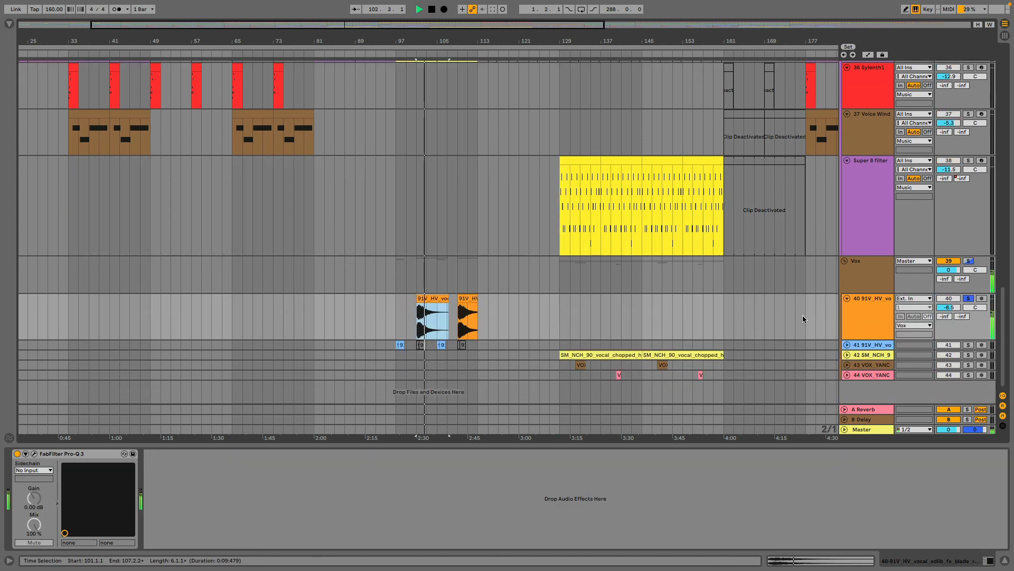
left_click(851, 312)
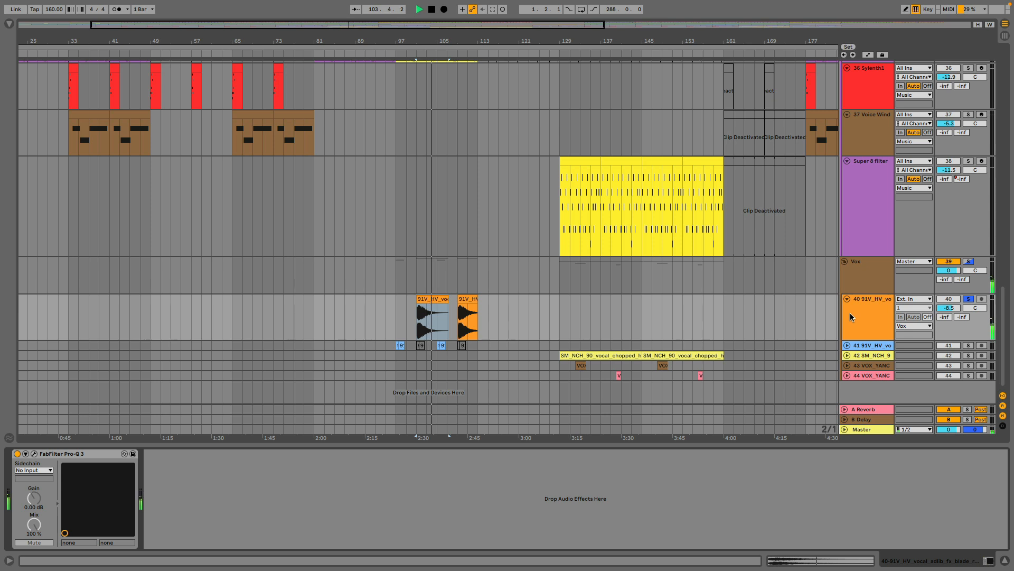
key("space")
Unfold and solo vocal track 41, play its blue ad-lib clip from bar 97, and show the waveforms of its two parts.
left_click(847, 345)
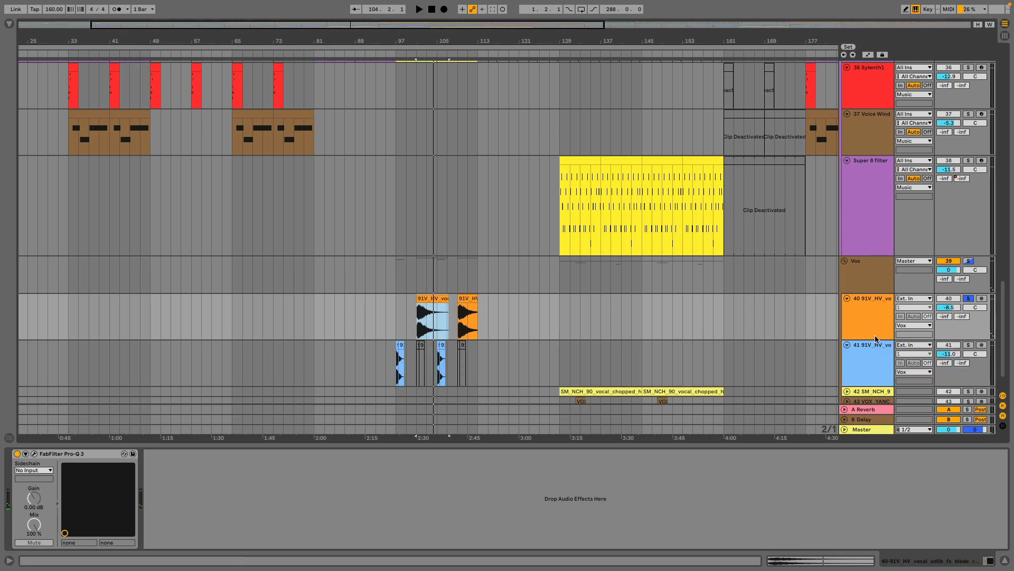
left_click(968, 345)
left_click(397, 343)
key("space")
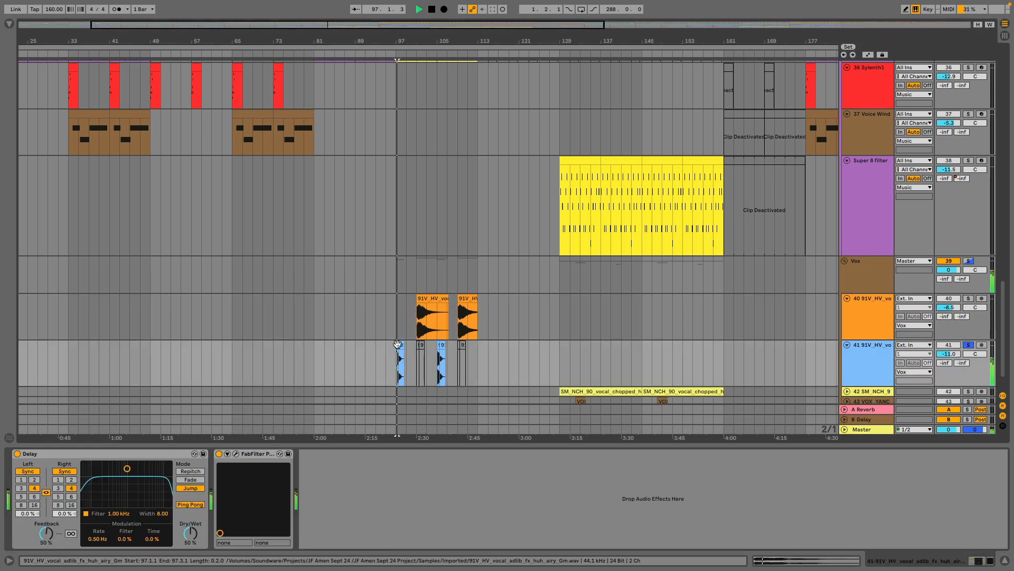
key("space")
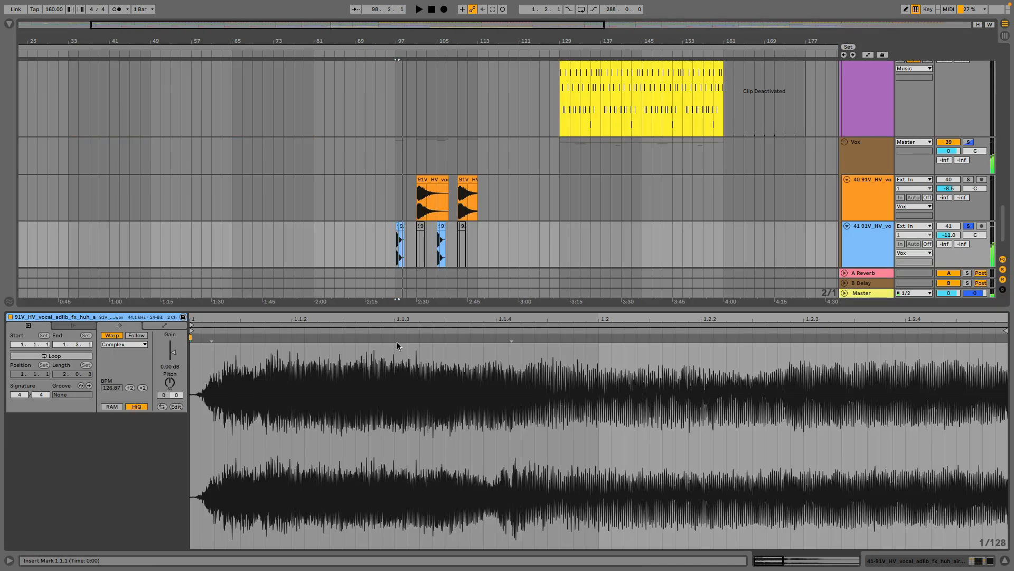
double_click(398, 344)
left_click(402, 226)
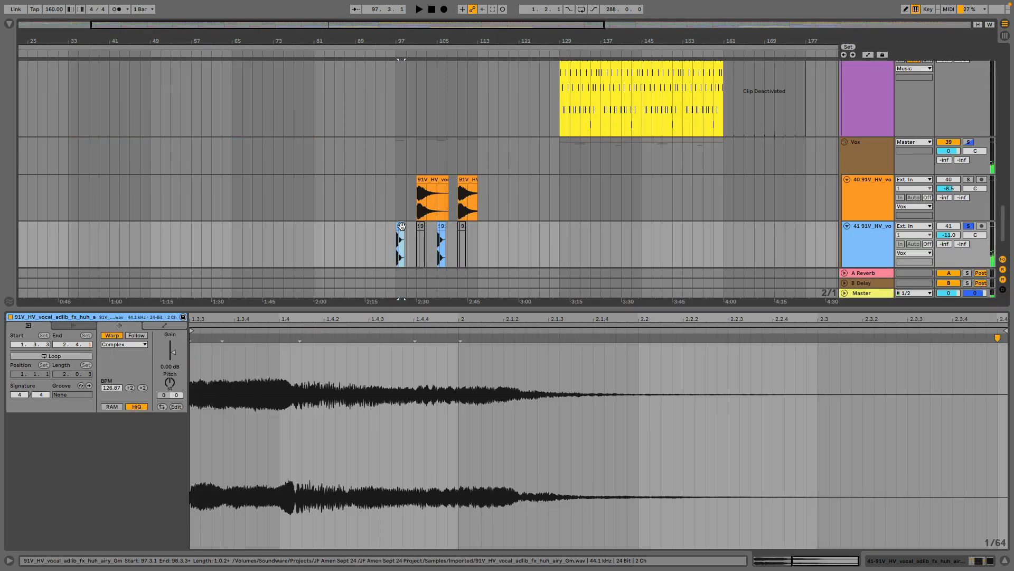
Unfold vocal track 42, solo it in place of track 41, and play its chopped vocal clip from bar 129.
scroll(603, 206, "down", 2)
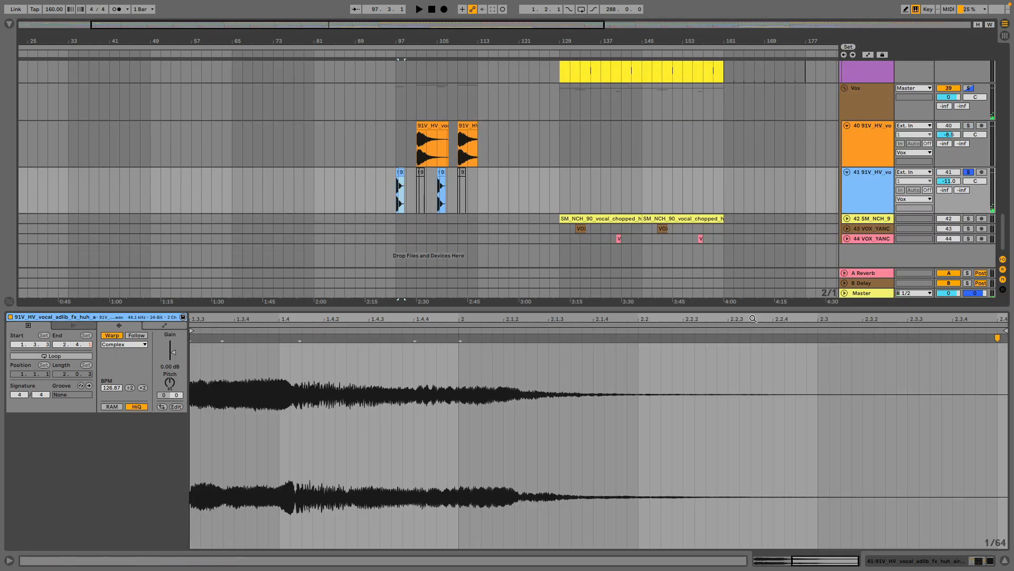
left_click(847, 218)
scroll(612, 245, "down", 2)
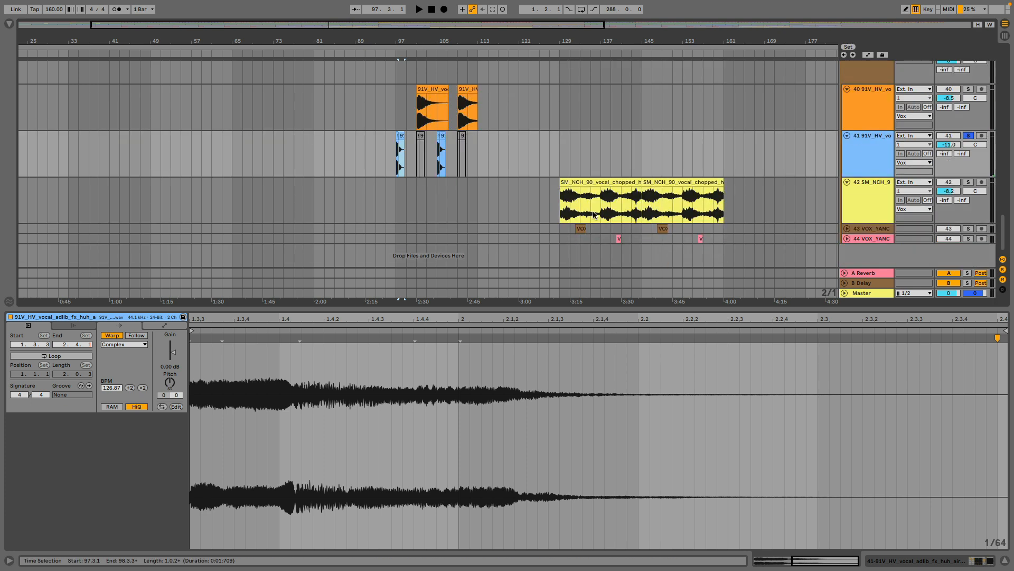
left_click(594, 184)
left_click_drag(617, 41, 540, 92)
left_click(968, 182)
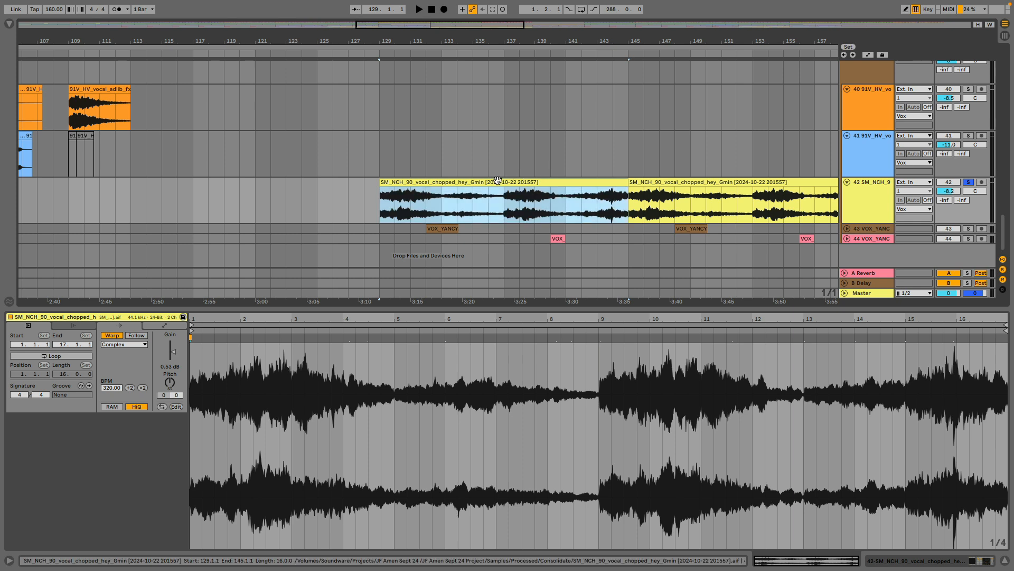
key("space")
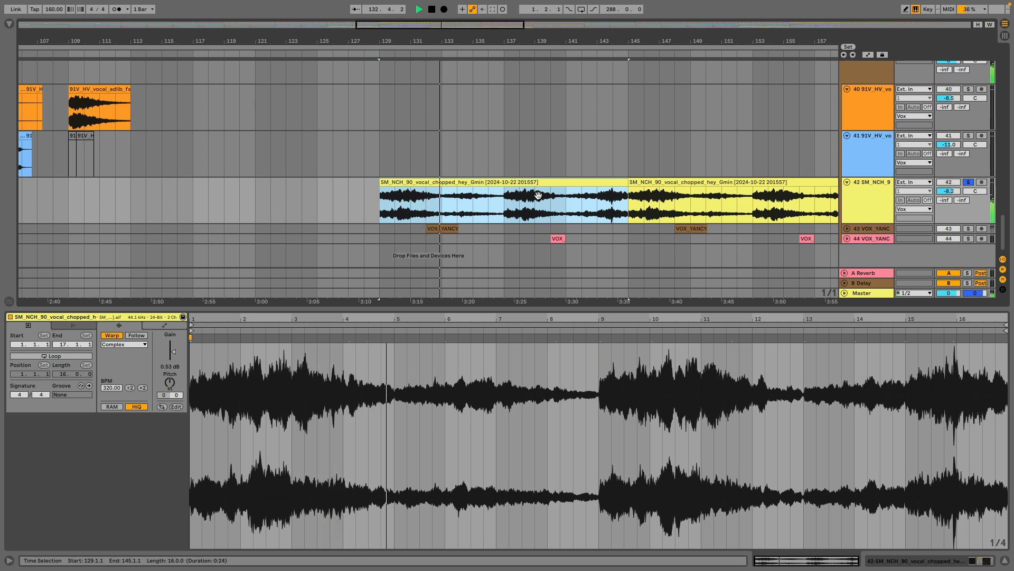
Unfold vocal track 43, solo it in place of track 42, and play its brown clip from bar 132.
left_click(846, 228)
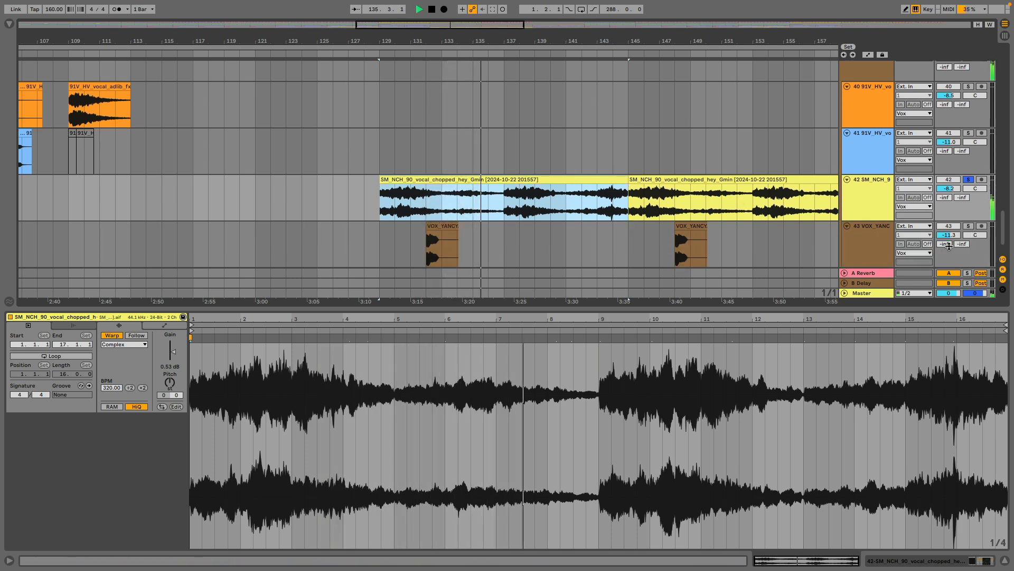
key("space")
left_click(969, 226)
left_click(432, 225)
key("space")
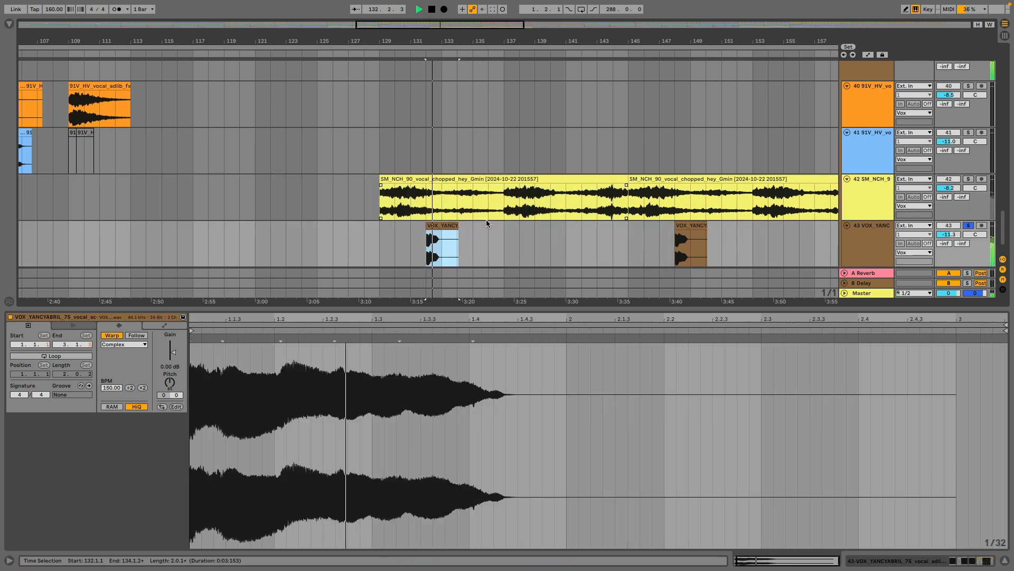
Unfold and solo vocal track 44, play its pink clip from bar 140, and unsolo the track.
scroll(486, 220, "down", 2)
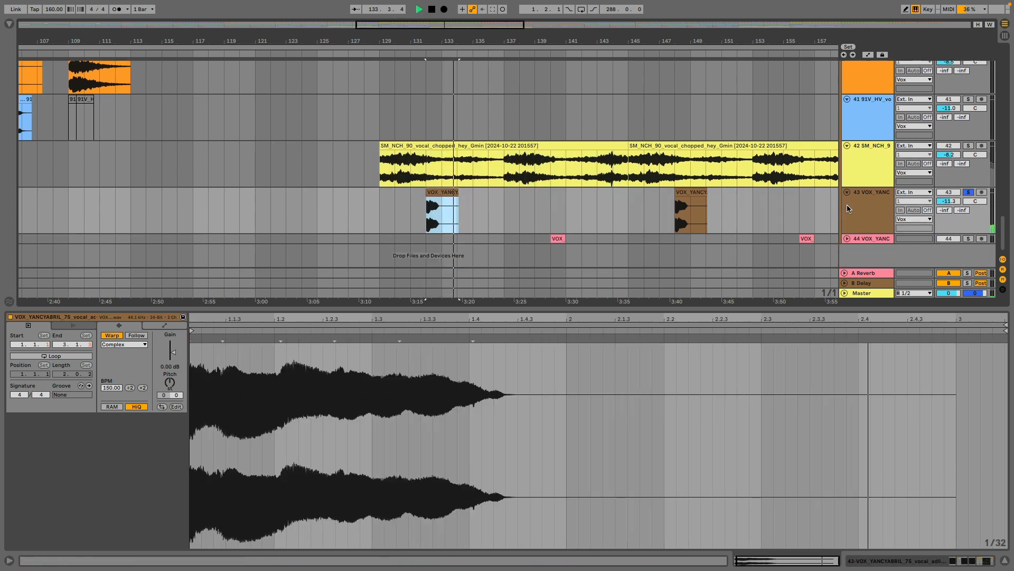
left_click(847, 238)
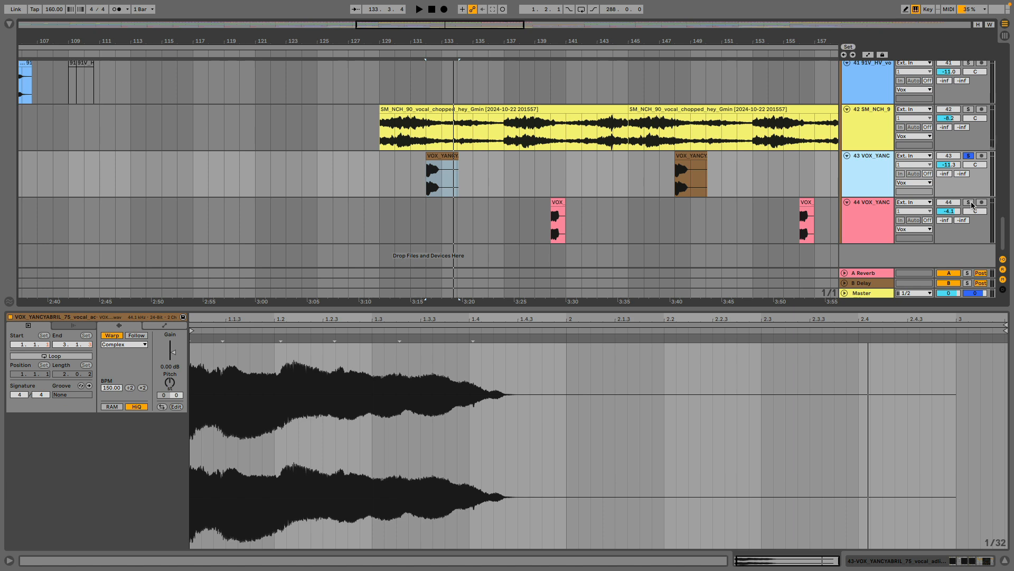
left_click(970, 203)
left_click(554, 201)
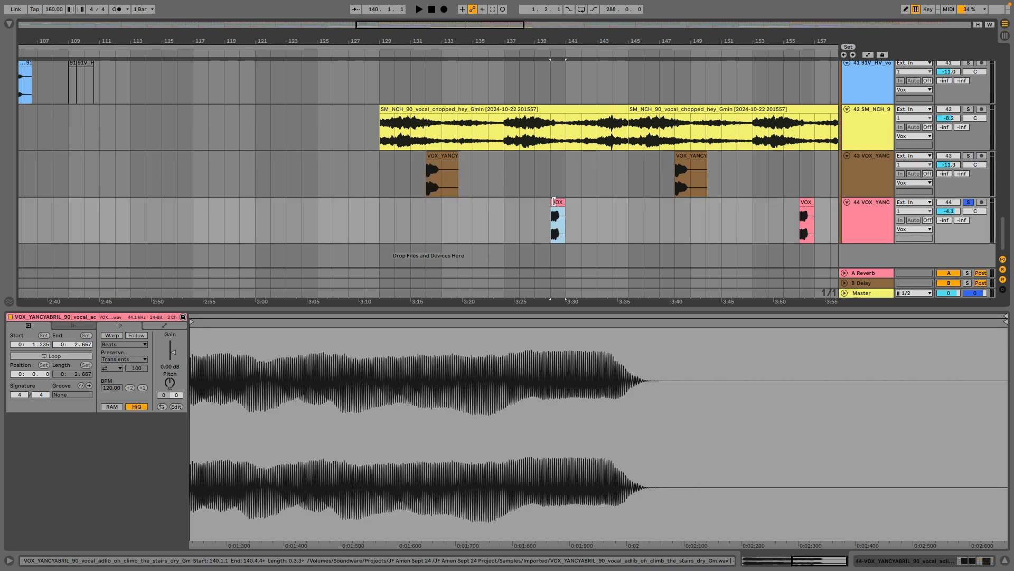
key("space")
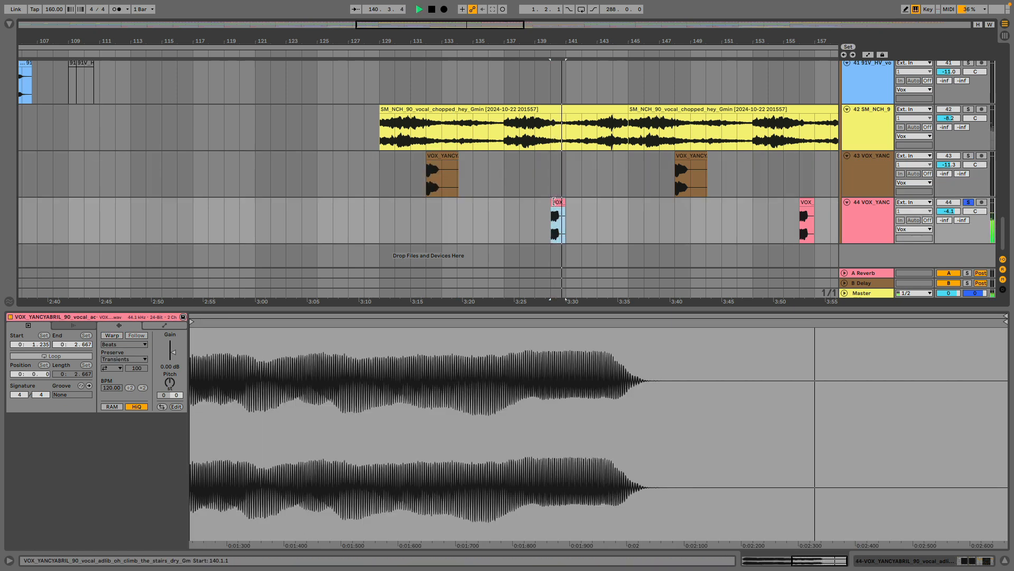
key("space")
left_click(968, 202)
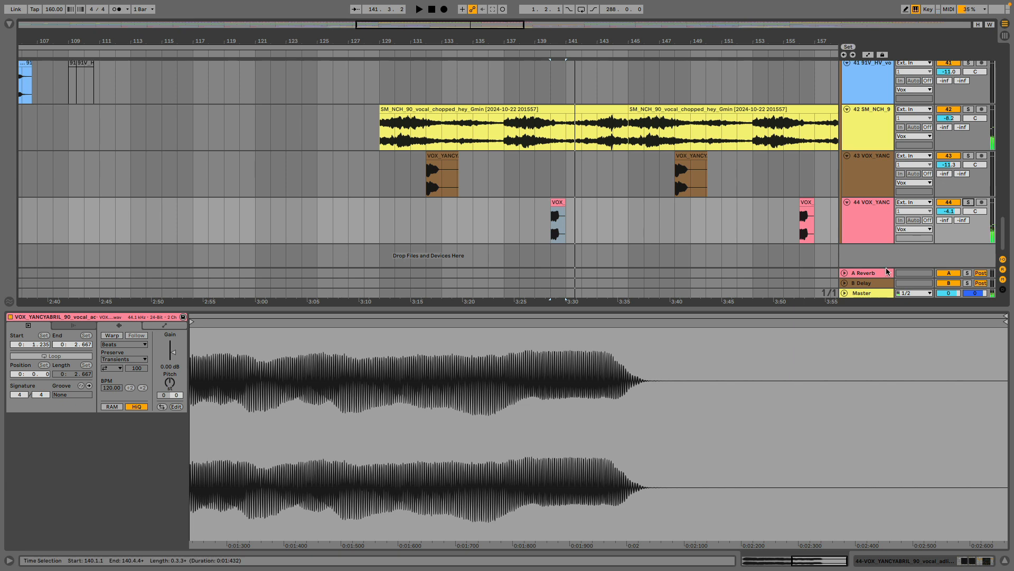
Unfold the Bass group and display the device chain of its 11 Serum track in place of the vocal clip view.
left_click_drag(1002, 232, 992, 61)
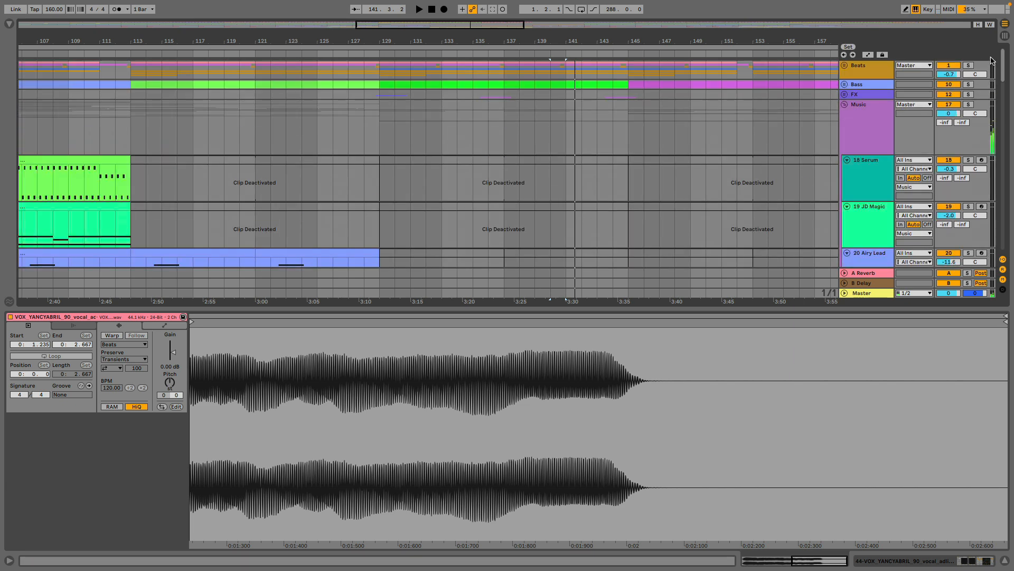
left_click(844, 85)
left_click(847, 122)
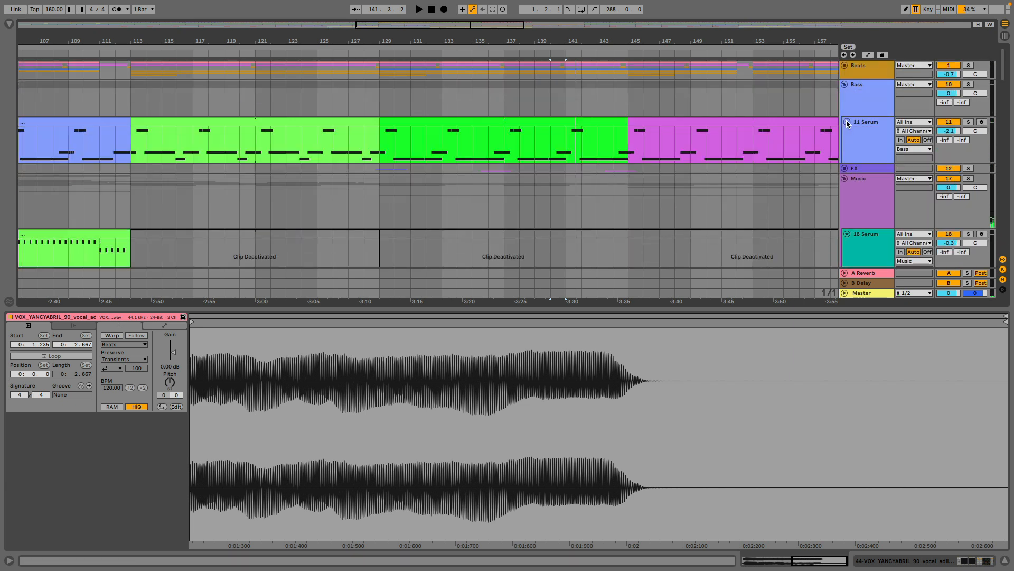
double_click(552, 308)
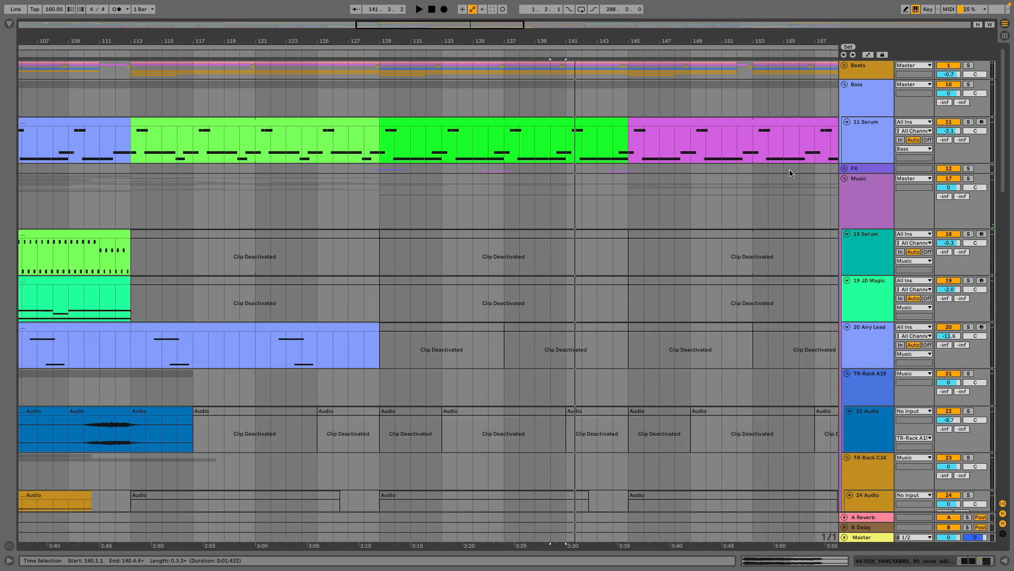
double_click(861, 132)
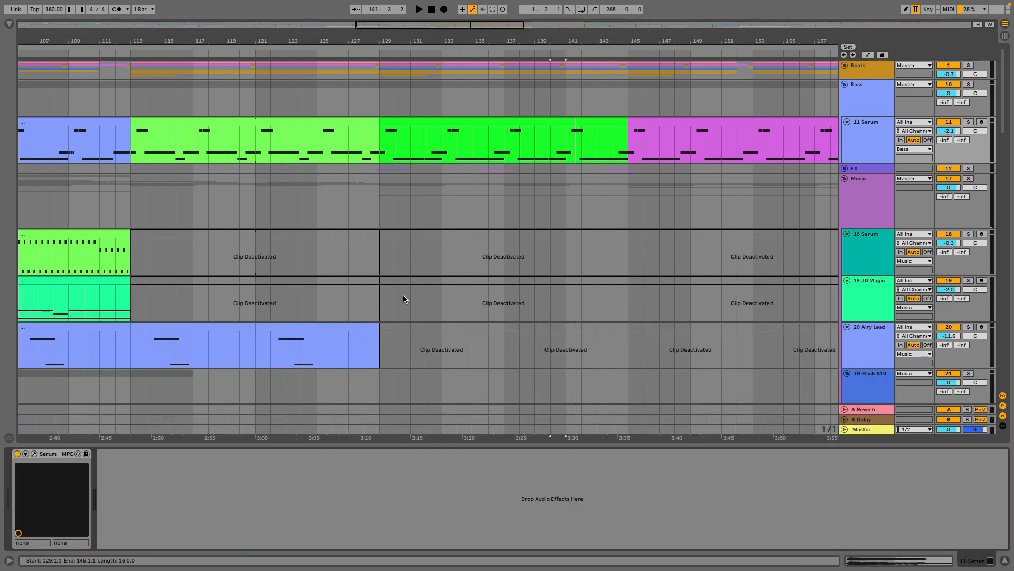
Inspect the oscillators and modulation matrix of the bass track's Serum patch in its plug-in window, and close the window.
left_click(35, 454)
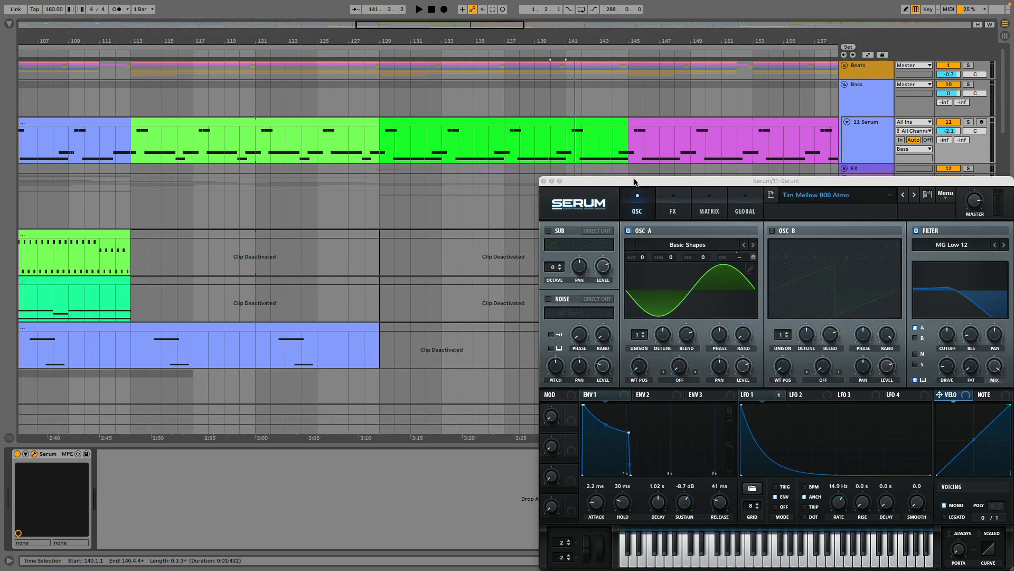
left_click_drag(633, 184, 400, 110)
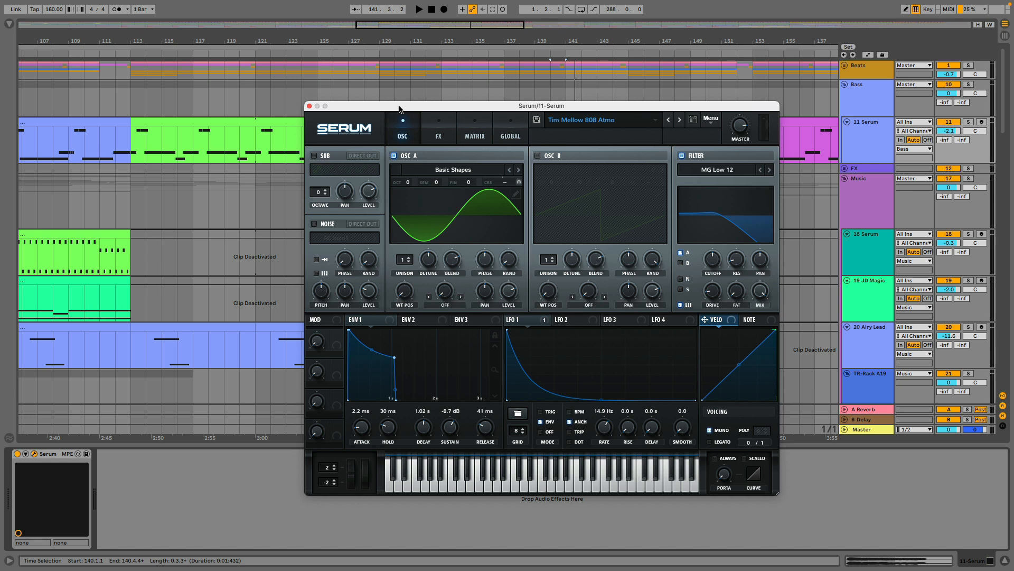
left_click(476, 122)
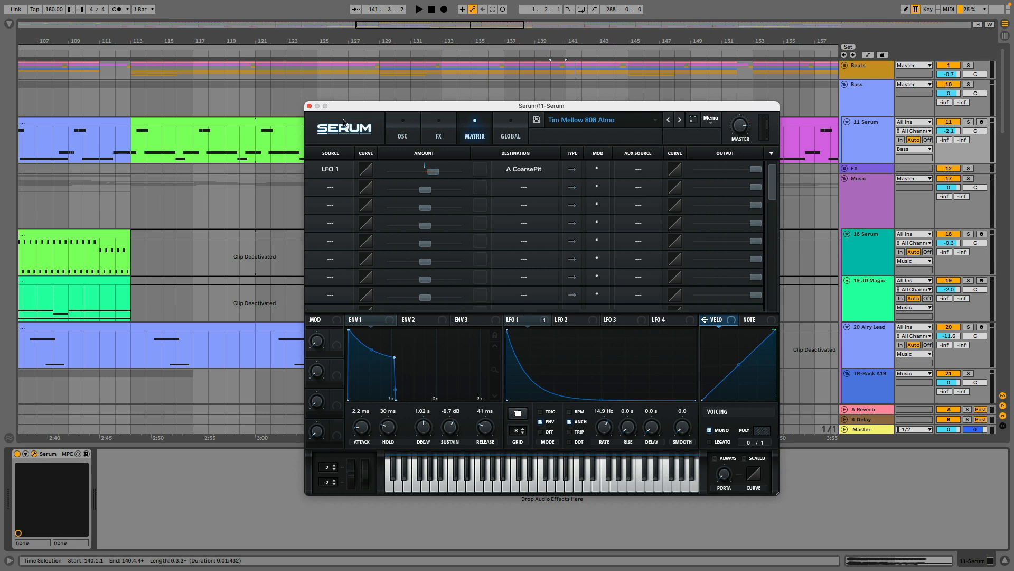
left_click(402, 128)
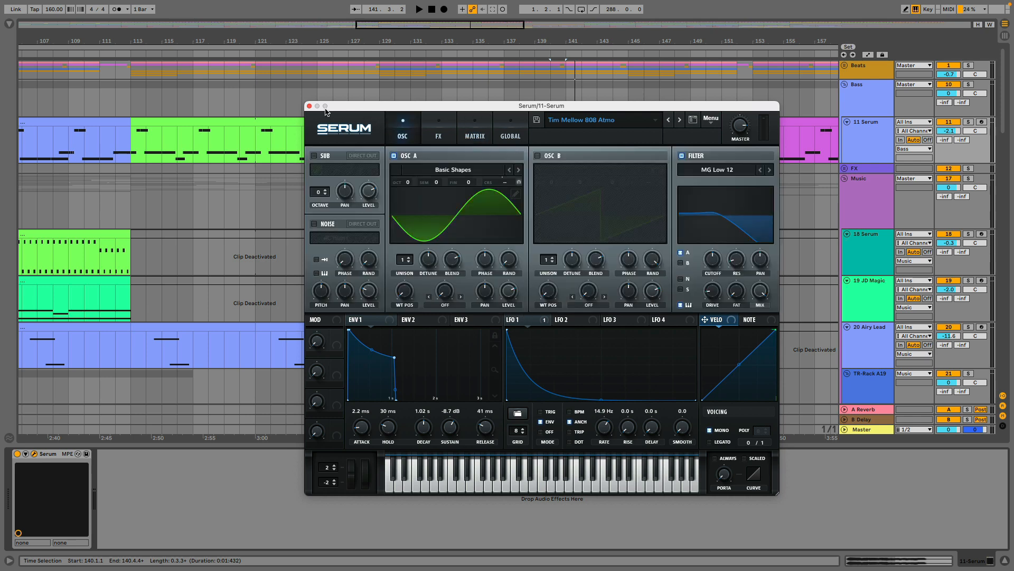
left_click(309, 105)
left_click_drag(459, 44, 460, 5)
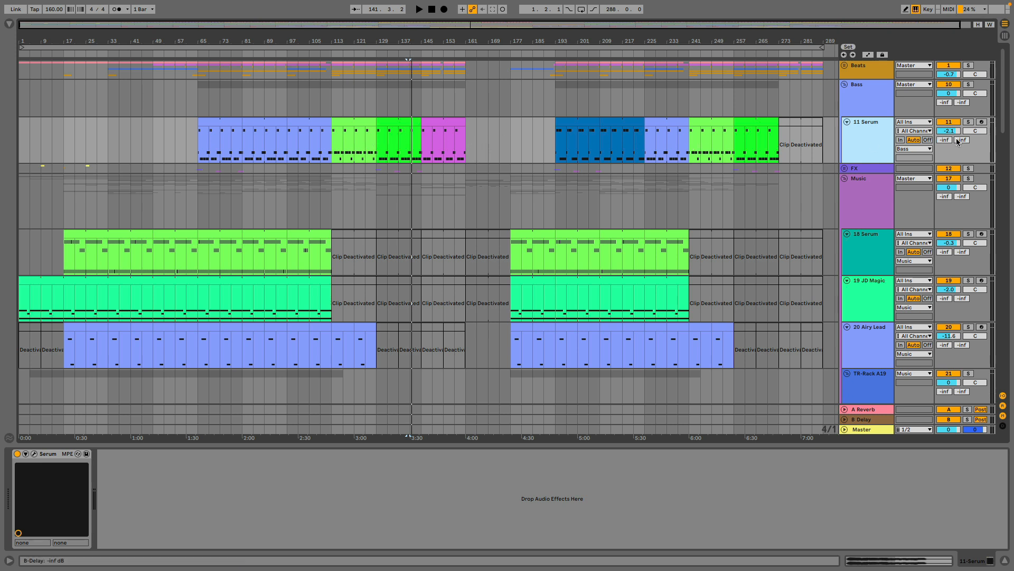
Solo the 11 Serum bass track, play its blue clip from bar 65, and unsolo it to hear the full mix.
left_click(969, 122)
left_click(200, 154)
key("space")
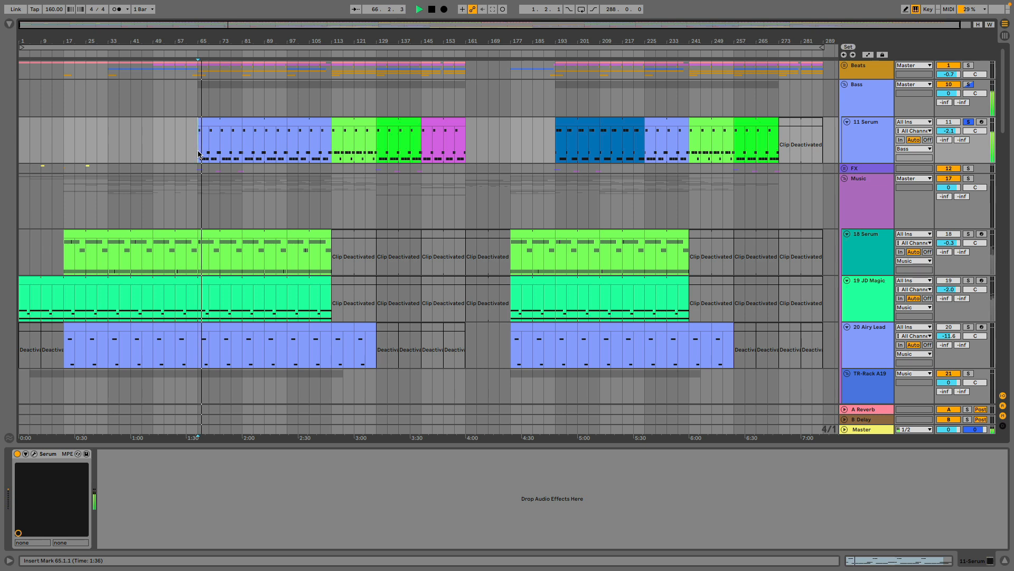
left_click_drag(206, 42, 211, 137)
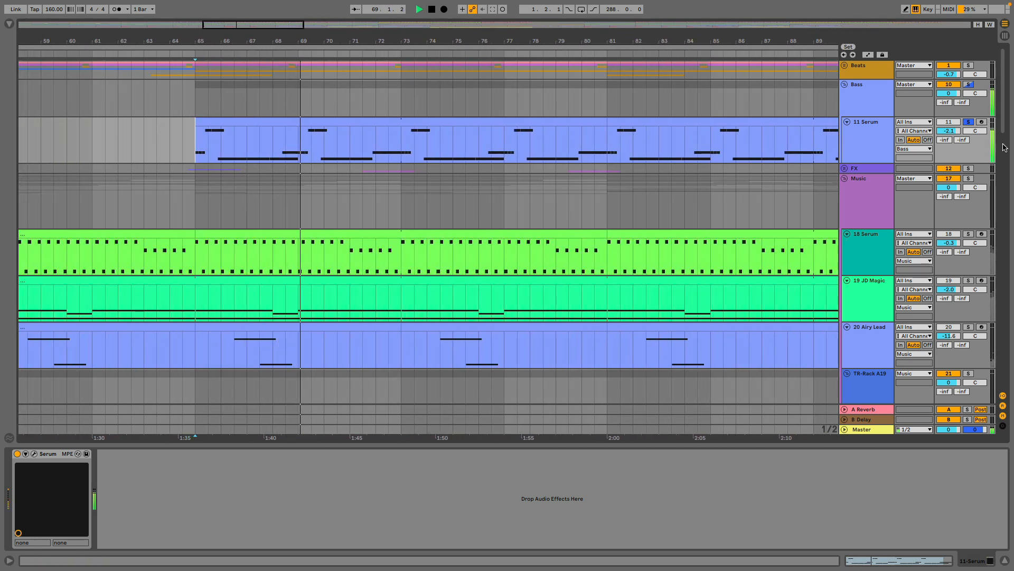
left_click(969, 122)
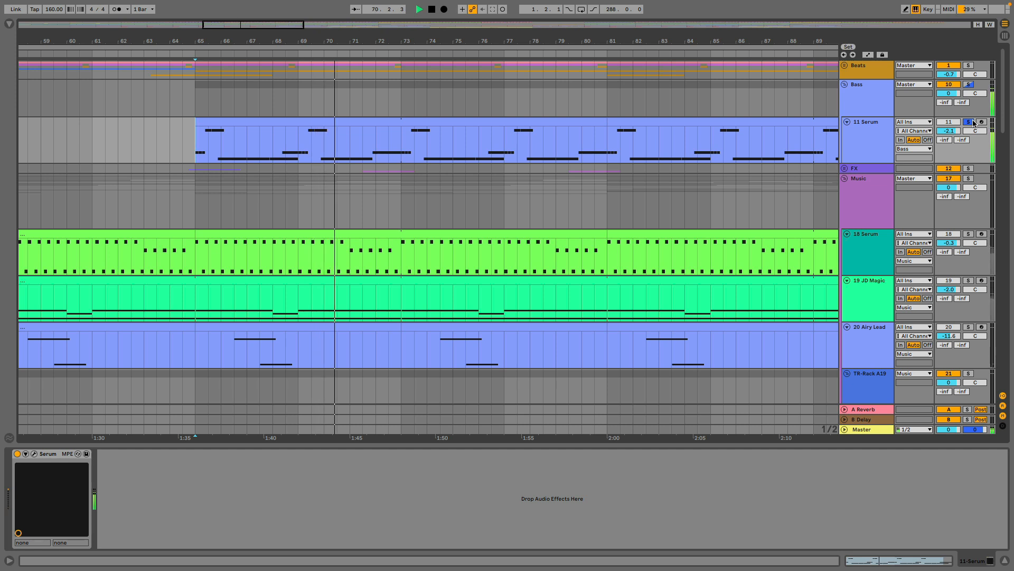
left_click_drag(457, 41, 457, 10)
left_click_drag(394, 41, 318, 32)
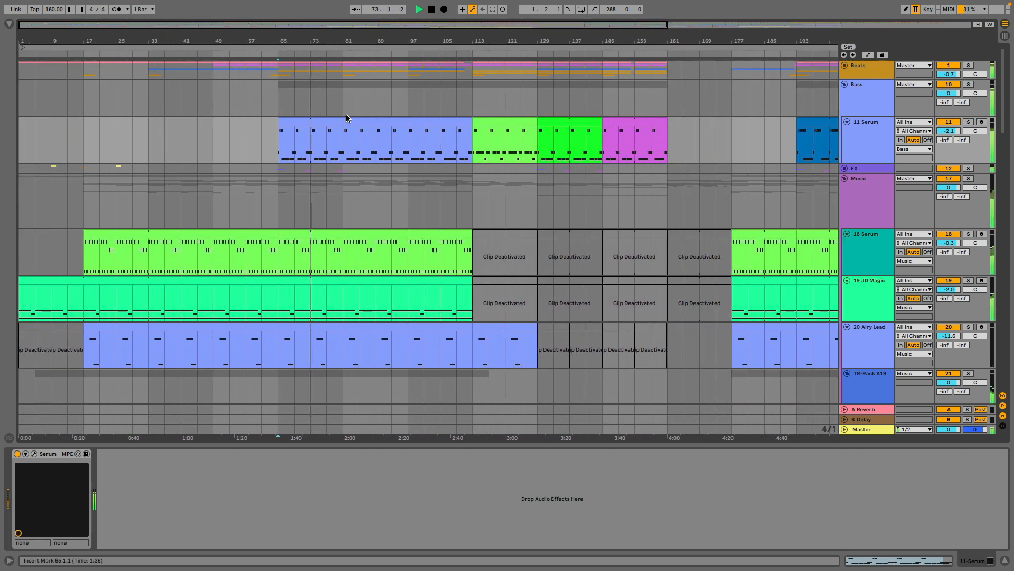
Unfold the FX group, solo and unfold its 13 SMALLPOOL track, and play the yellow riser clip from bar 9.
left_click(844, 168)
scroll(452, 211, "down", 1)
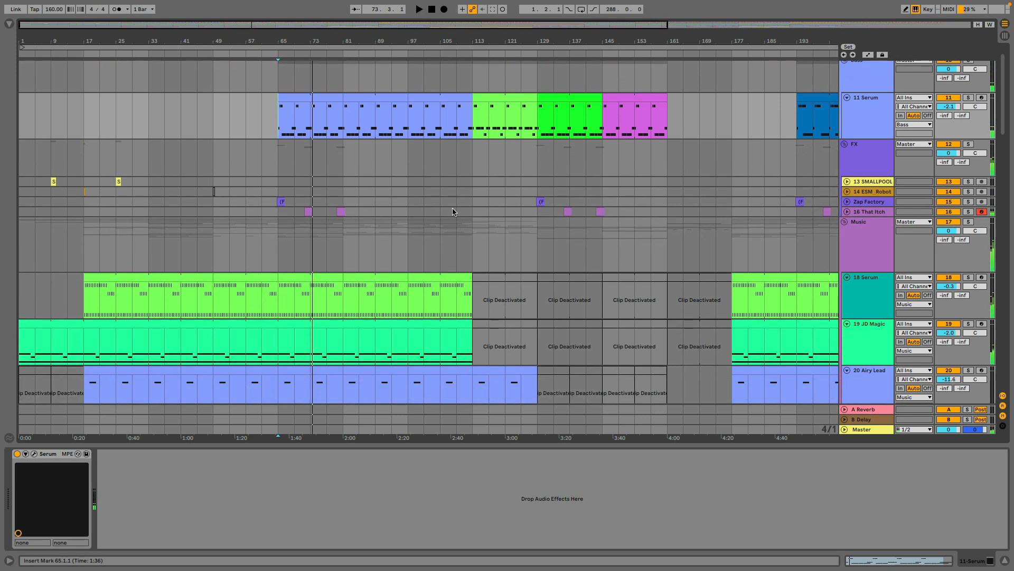
left_click(968, 182)
left_click(55, 182)
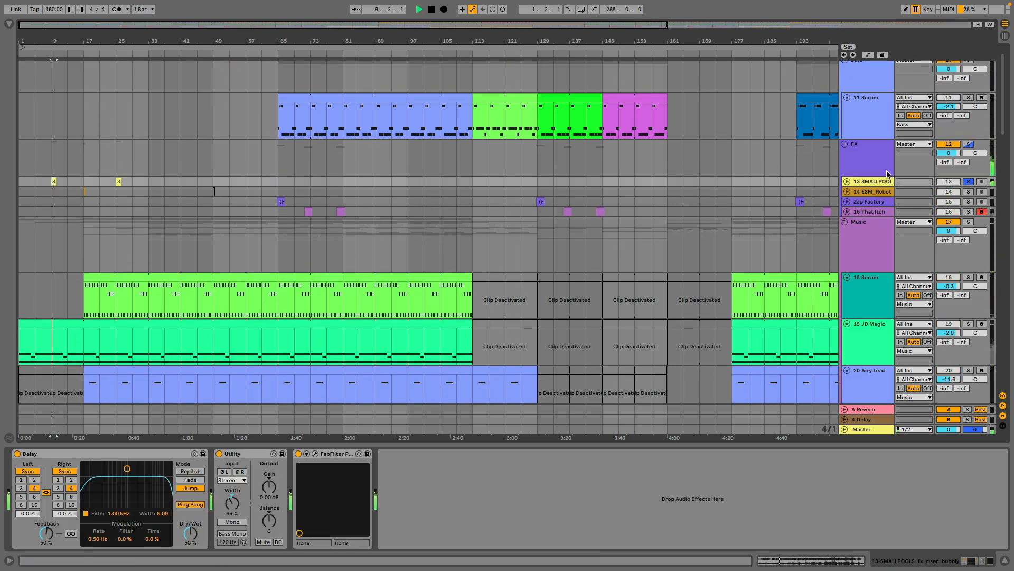
key("space")
left_click(846, 182)
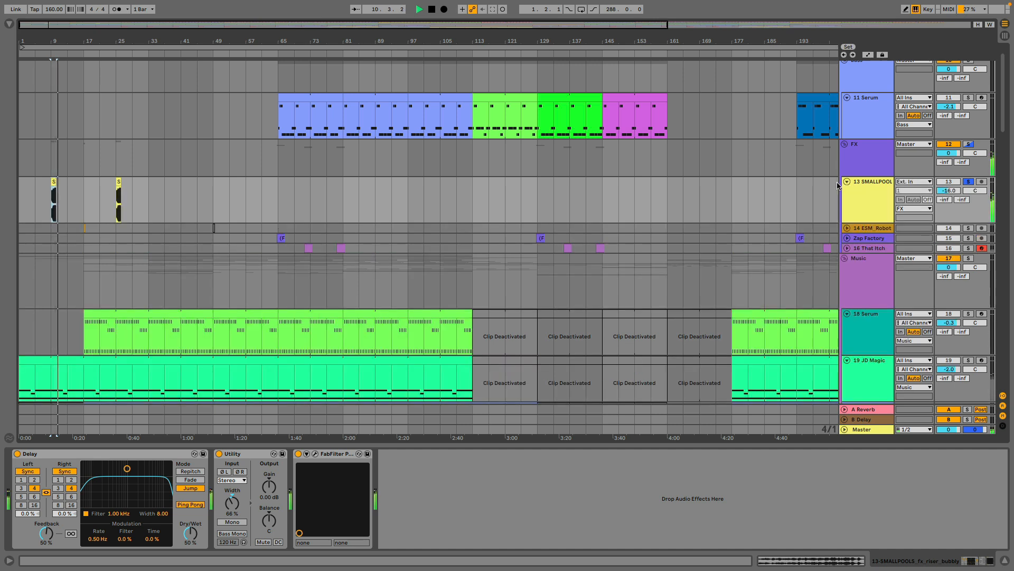
key("space")
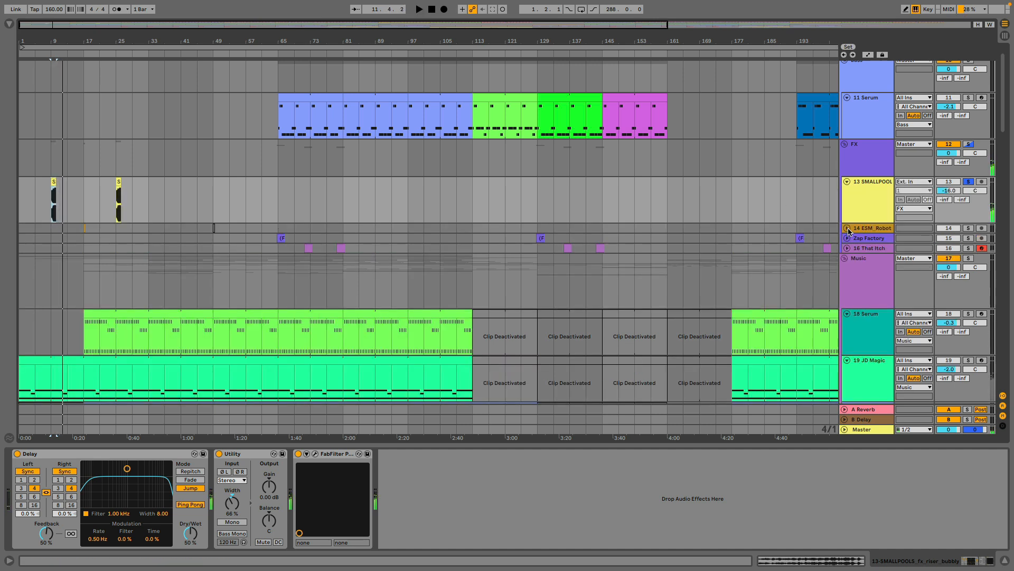
Unfold the 14 ESM_Robot track in the FX group.
left_click(848, 228)
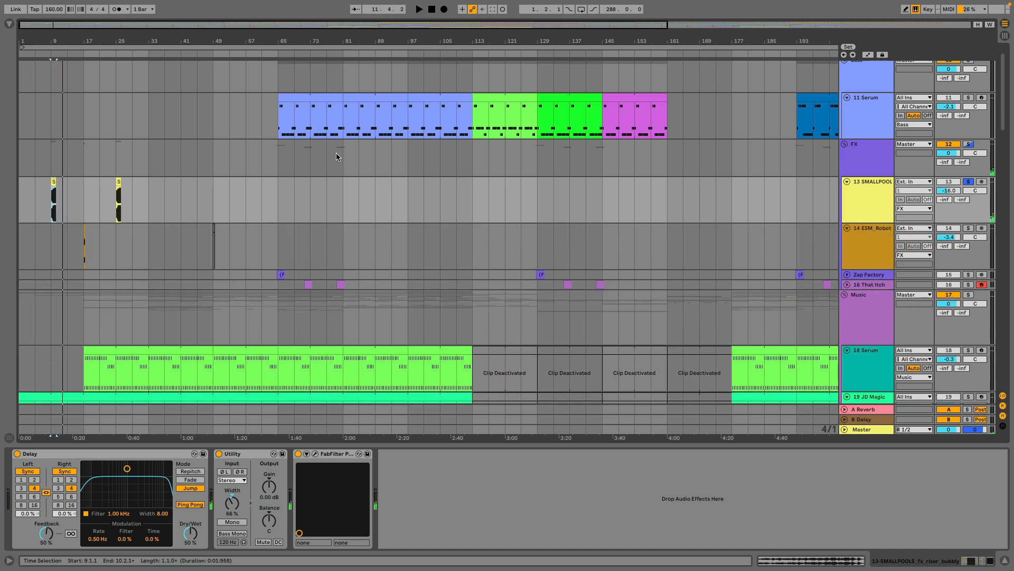
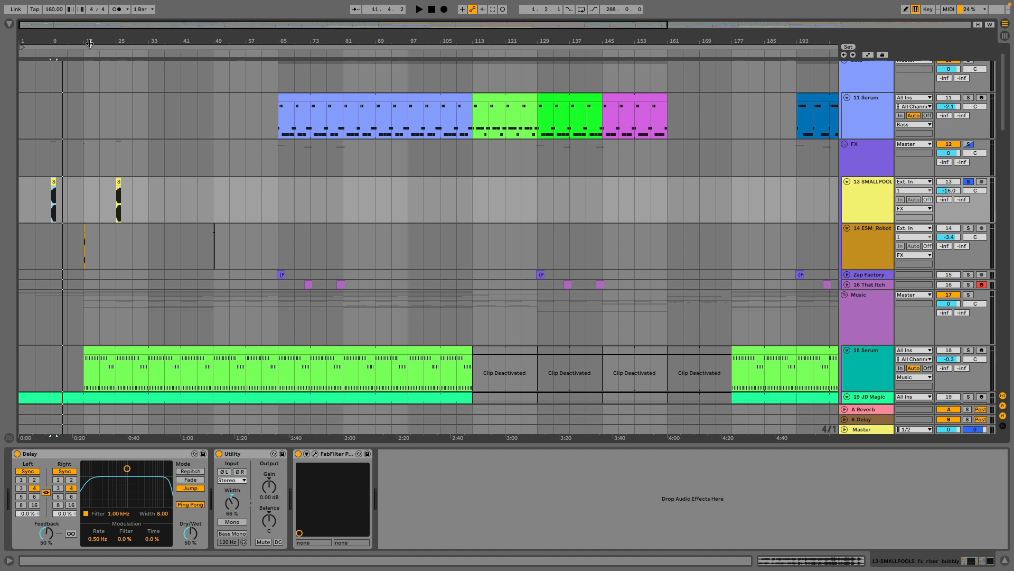
Solo the 14 ESM_Robot track and play its clip at bar 17, starting from bar 16.
left_click_drag(86, 42, 214, 90)
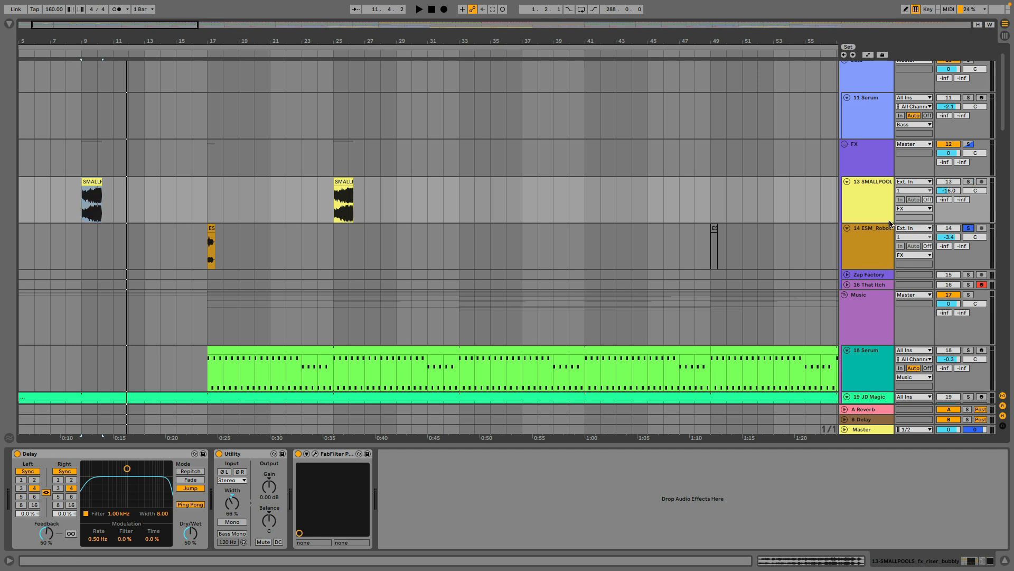
left_click(194, 254)
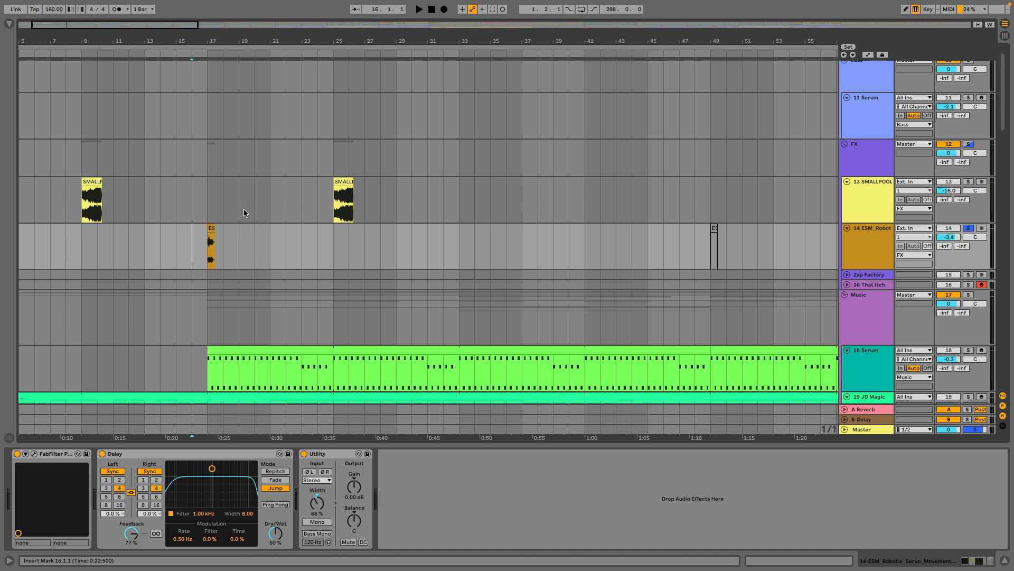
key("space")
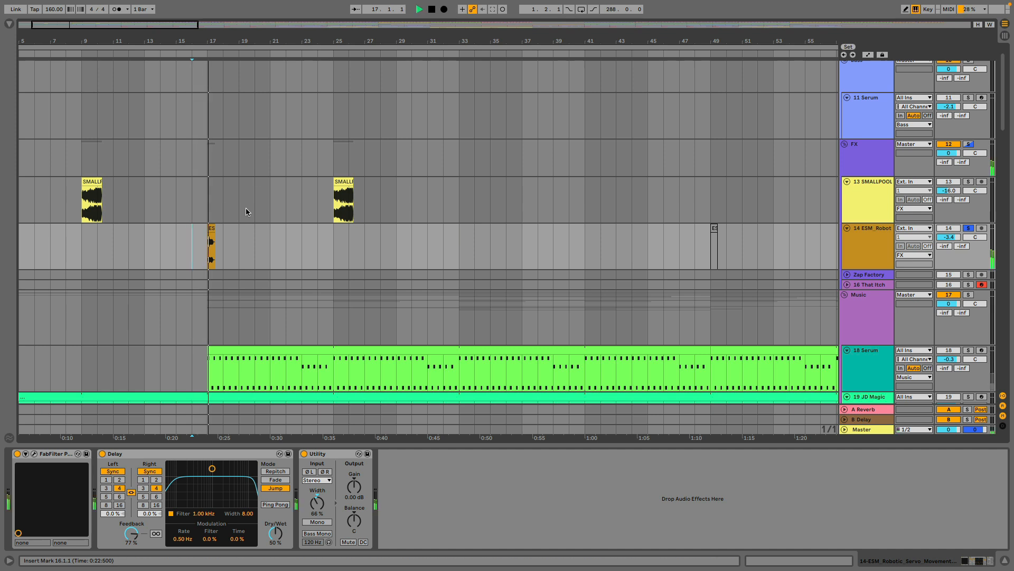
key("w")
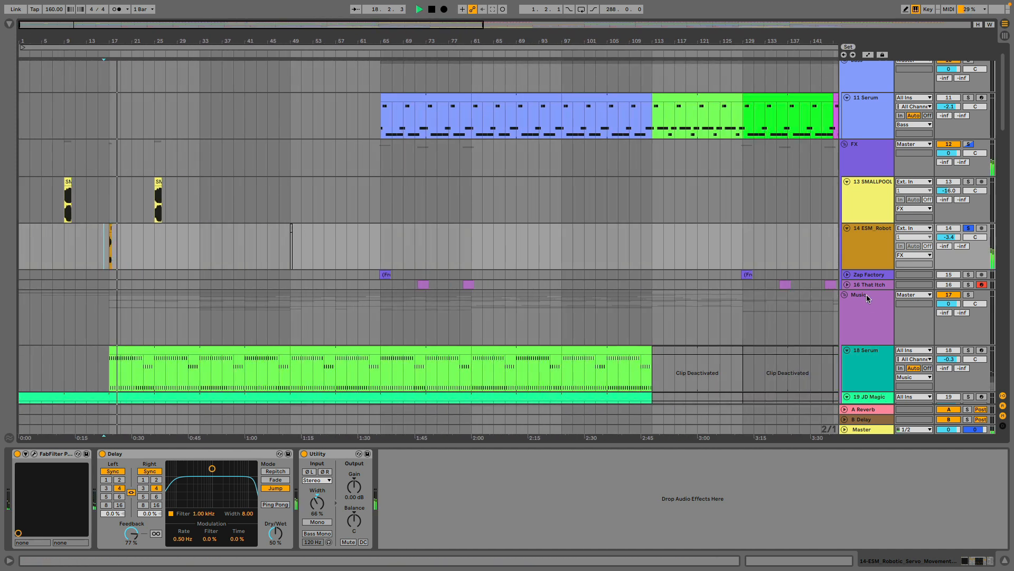
key("space")
Unfold and solo the Zap Factory track, and play its purple clip around bar 65.
left_click(847, 274)
left_click(388, 278)
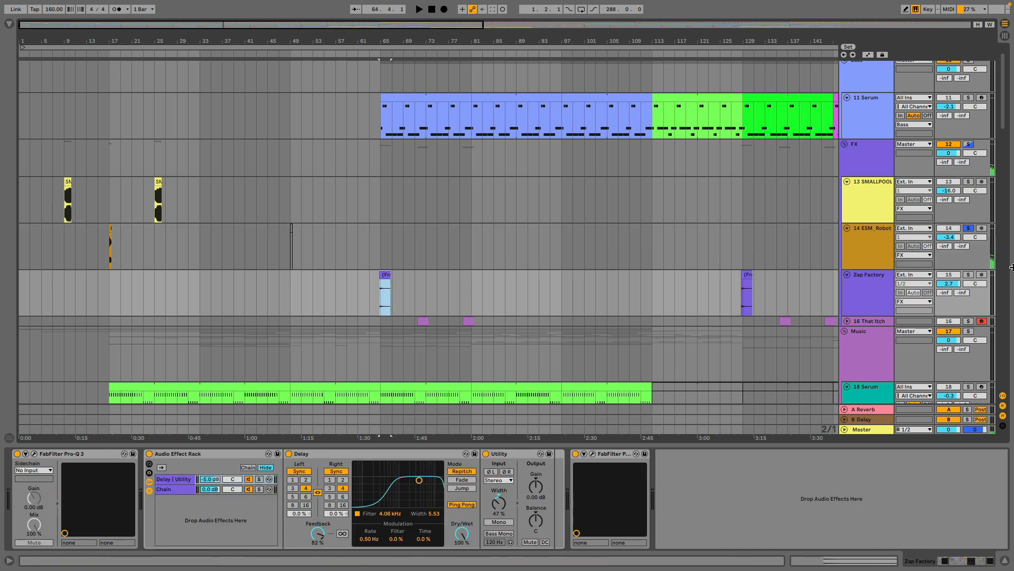
left_click(969, 274)
key("space")
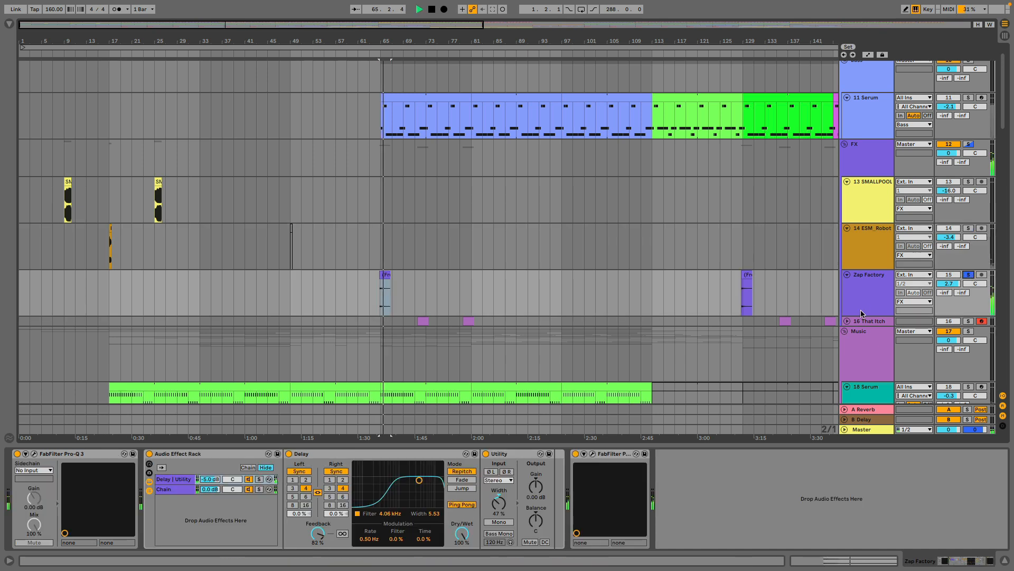
Unfold and solo the 16 That Itch track, and play its first clip from bar 71.
left_click(847, 321)
scroll(435, 189, "down", 5)
left_click(429, 193)
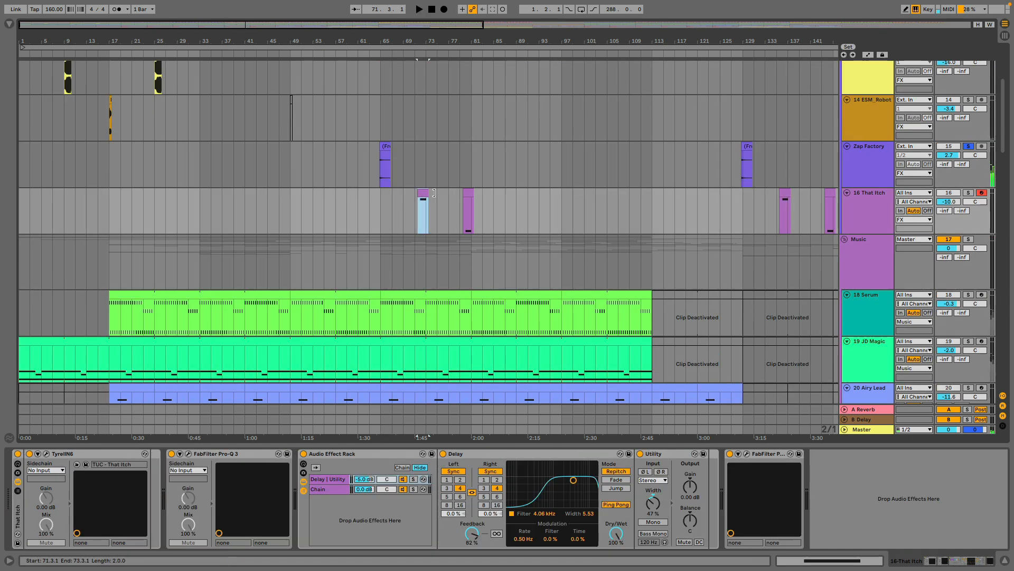
left_click(969, 192)
key("space")
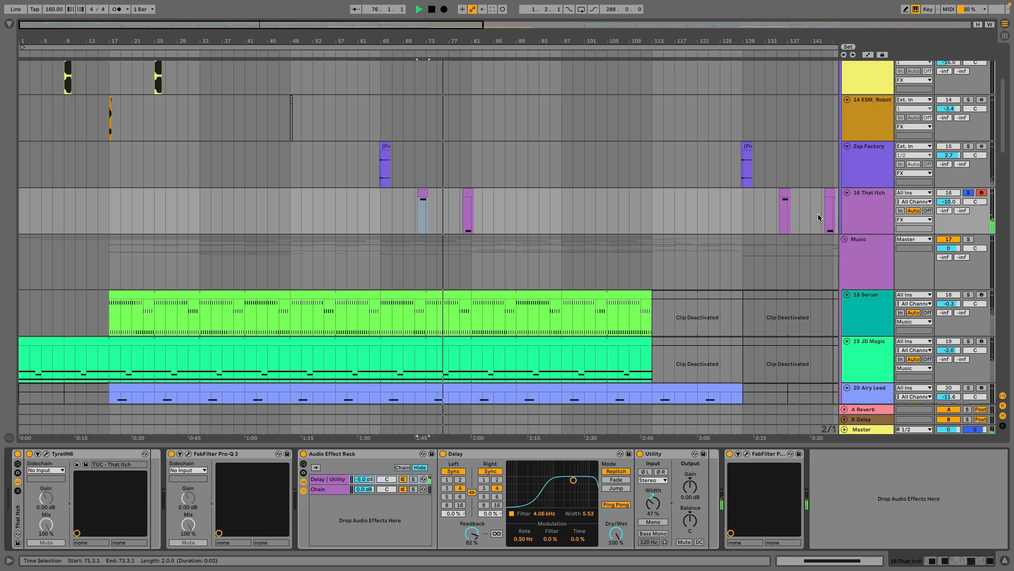
Inspect the TyrellN6 synth patch of the 16 That Itch track in its plug-in window, and close the window.
left_click(46, 453)
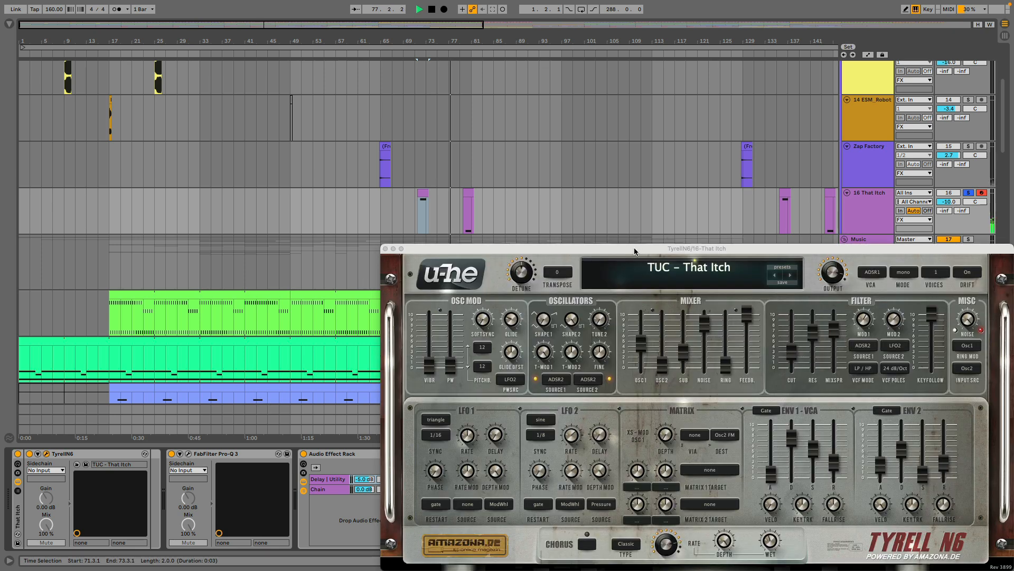
left_click_drag(635, 252, 423, 120)
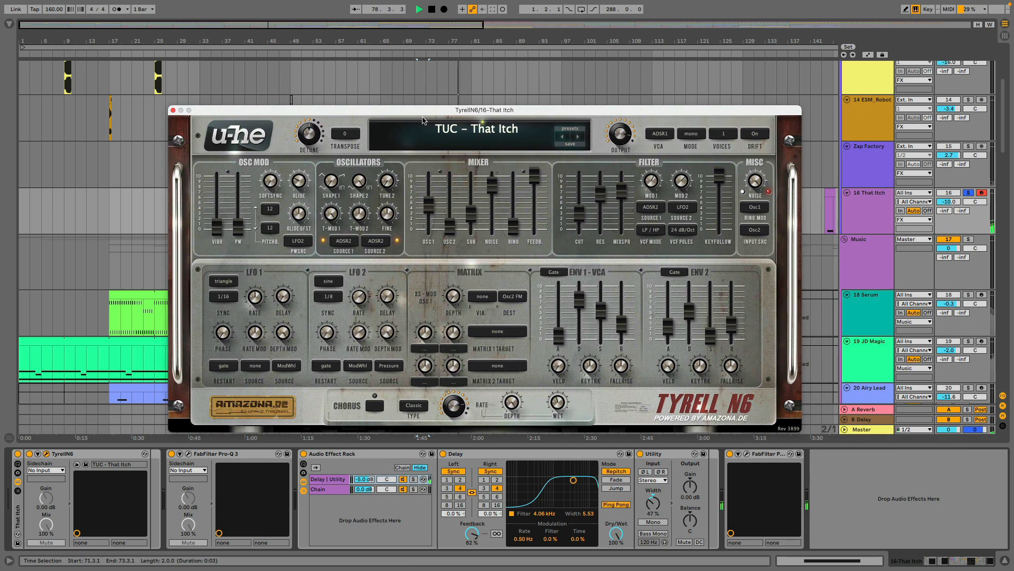
left_click(175, 110)
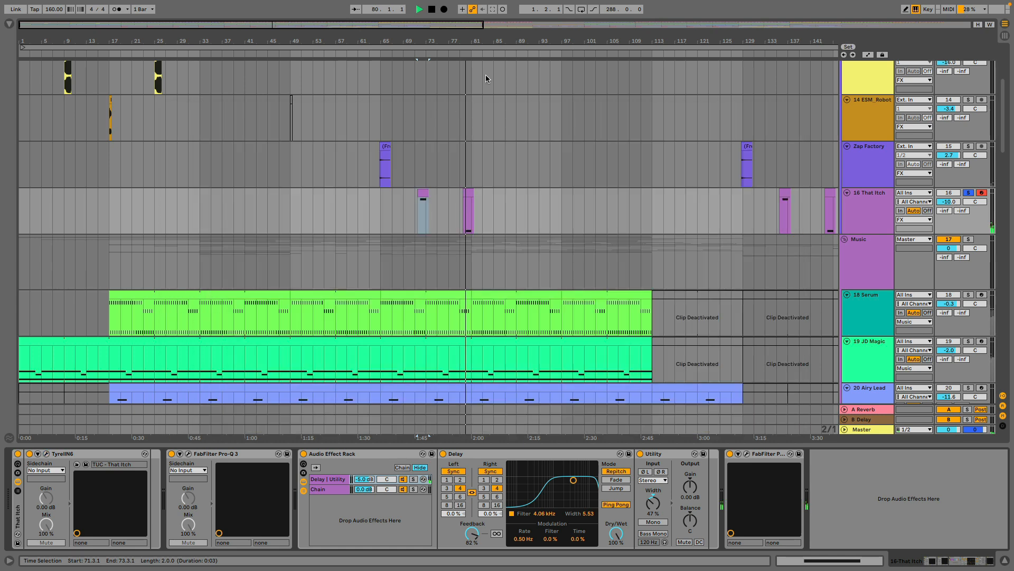
Unsolo the 16 That Itch track, unfold the Beats group, and play the full arrangement from bar 1.
left_click_drag(469, 42, 466, 21)
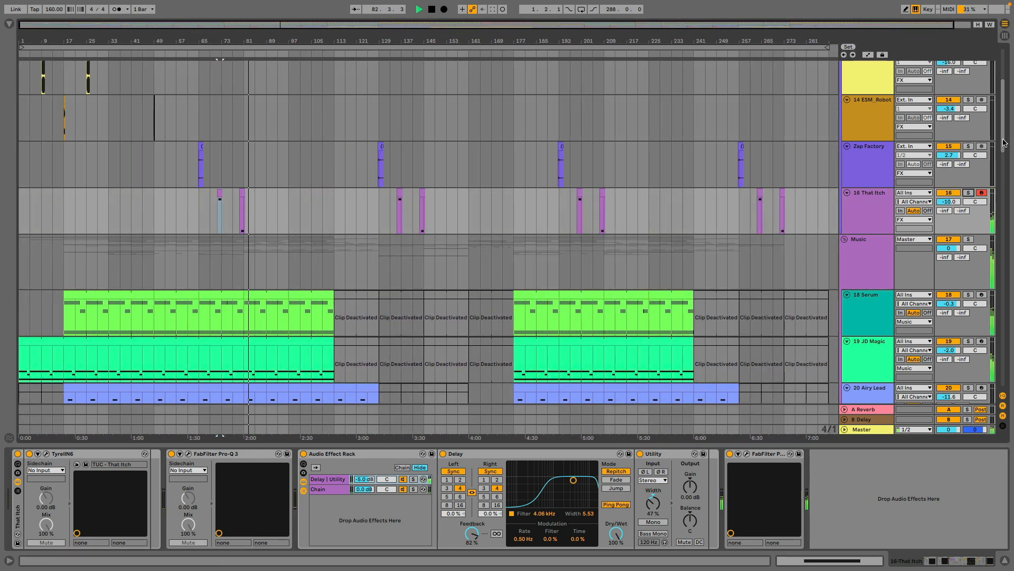
scroll(611, 165, "up", 5)
scroll(611, 164, "down", 1)
scroll(306, 163, "up", 1)
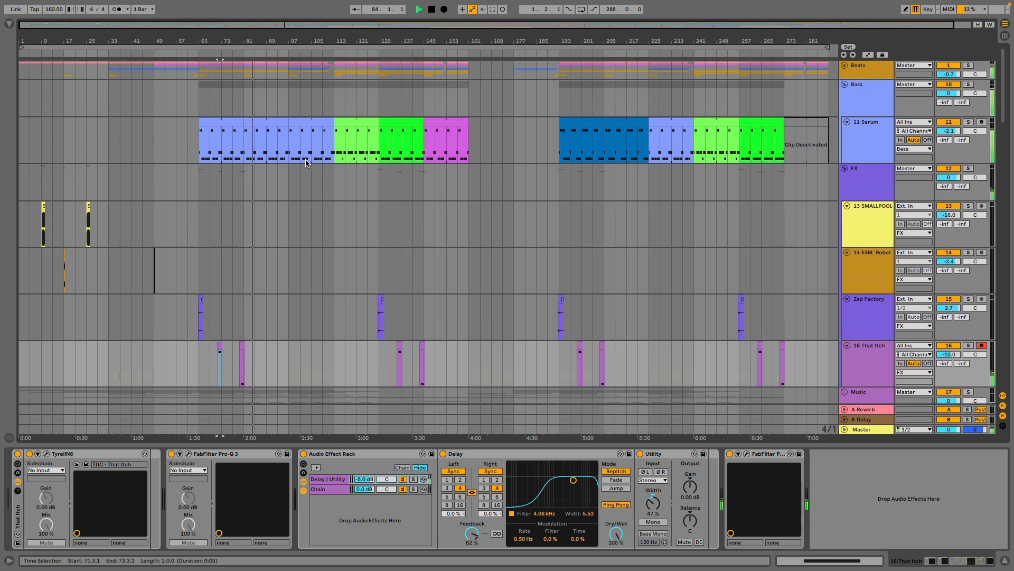
left_click(844, 67)
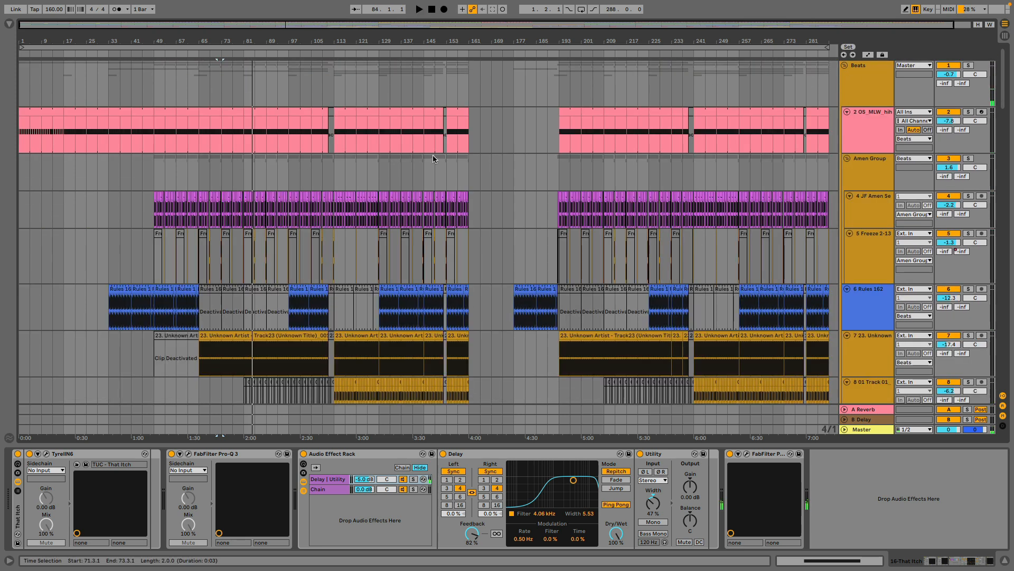
left_click(22, 84)
key("space")
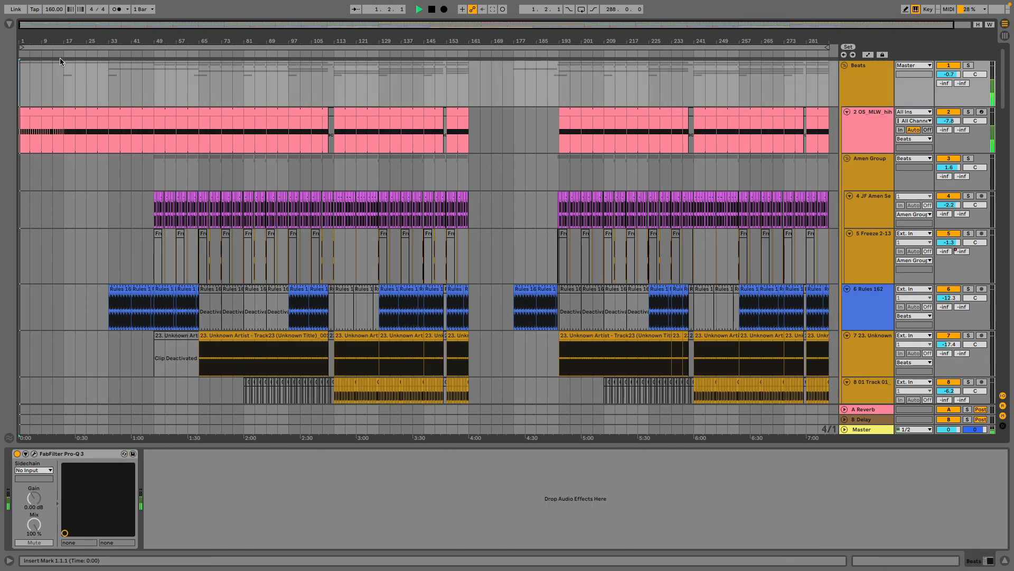
left_click_drag(32, 40, 53, 40)
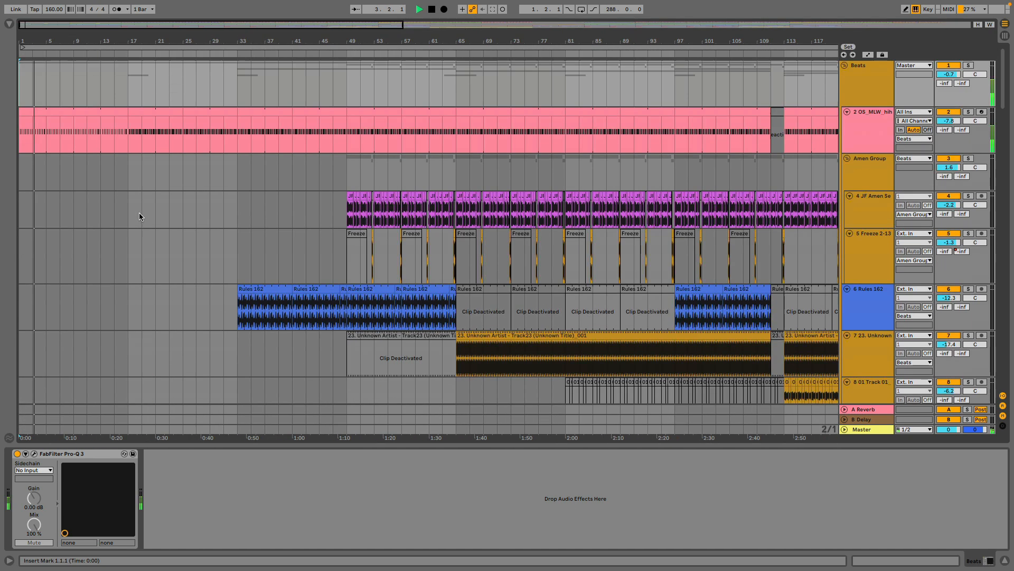
Play the arrangement from bar 17 and from bar 33, reviewing which music, FX and bass clips enter.
left_click(128, 176)
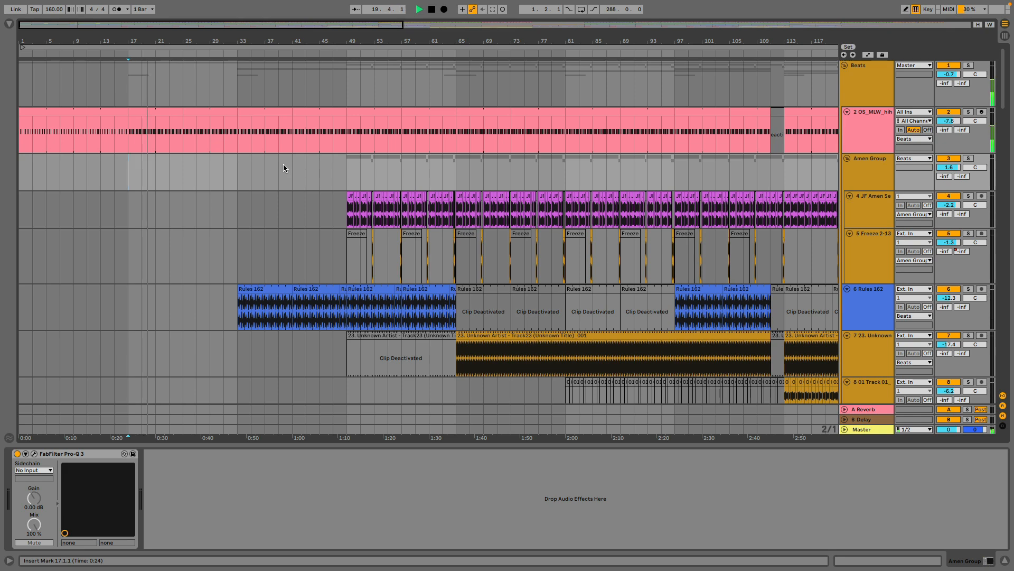
left_click_drag(1003, 107, 1002, 323)
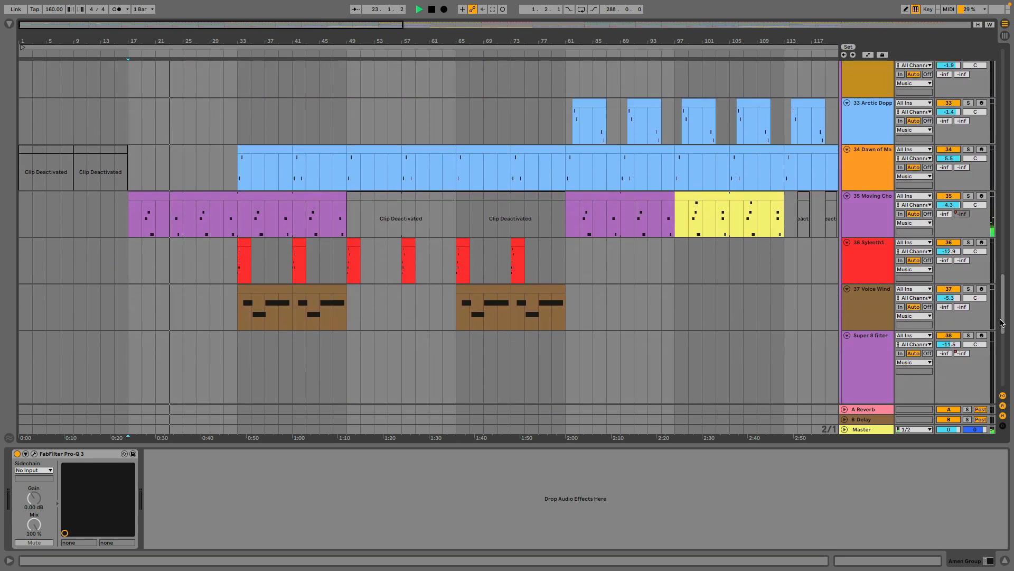
left_click(239, 172)
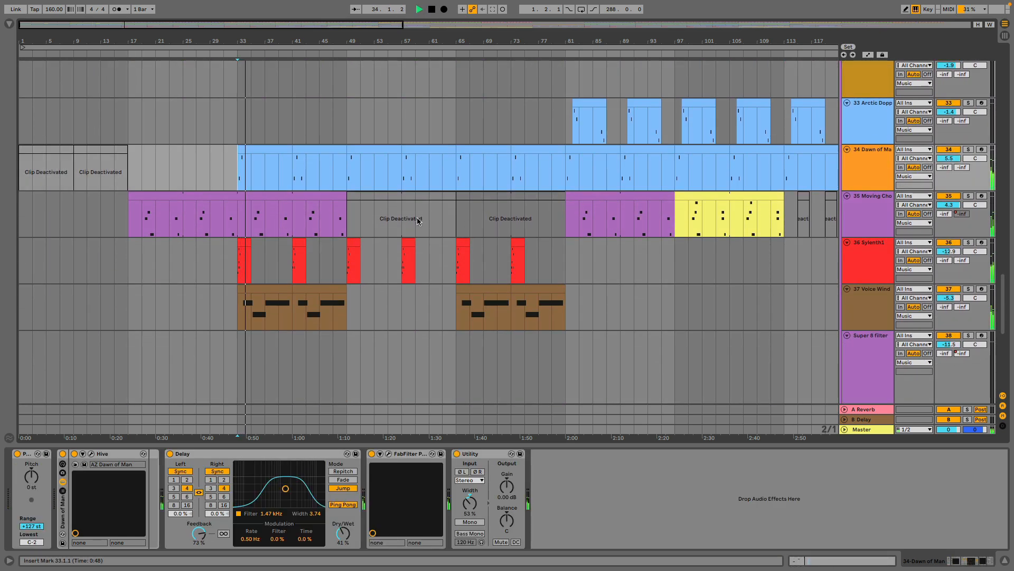
scroll(396, 202, "up", 3)
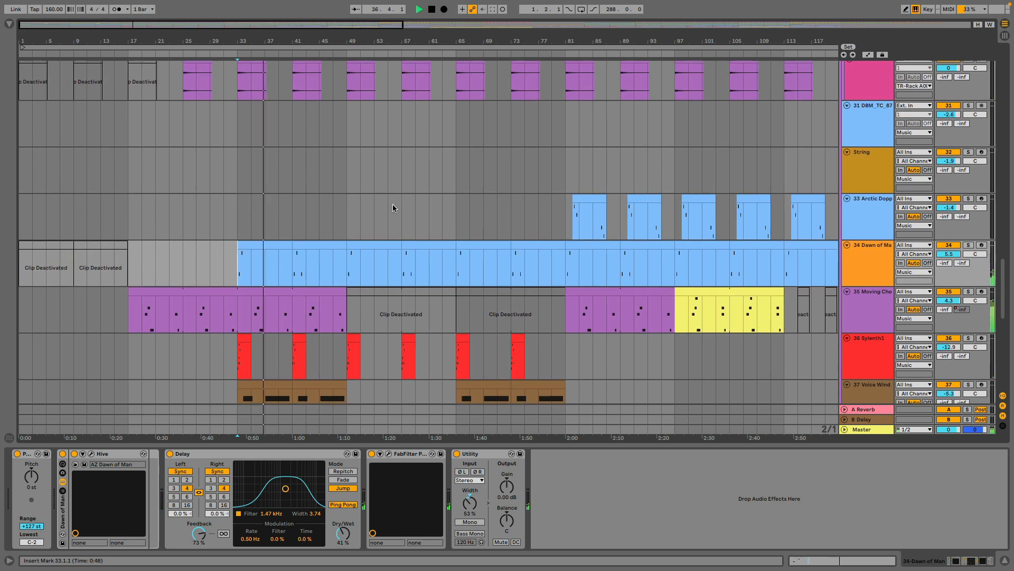
scroll(394, 205, "up", 10)
scroll(394, 207, "up", 2)
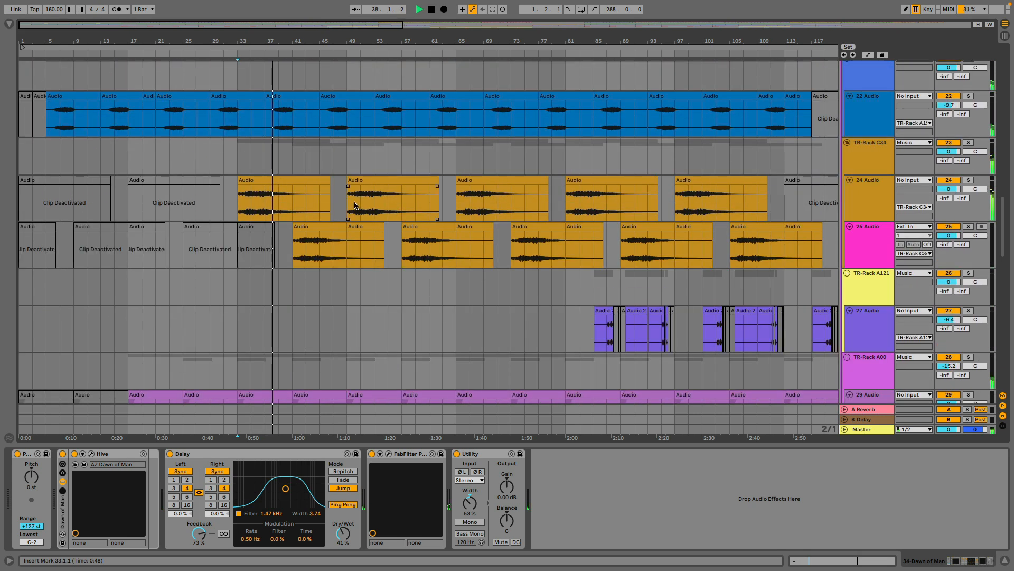
scroll(354, 206, "up", 3)
scroll(353, 201, "up", 12)
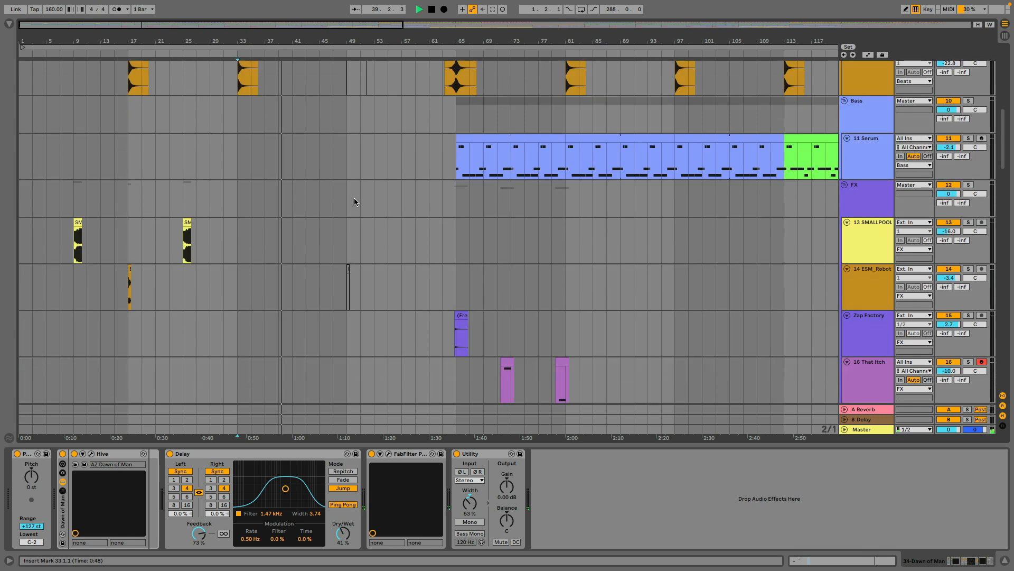
Play the build from bar 49 while viewing the Utility Gain automation on the 6 Rules 162 track, and hide the automation.
left_click(349, 87)
scroll(427, 166, "up", 10)
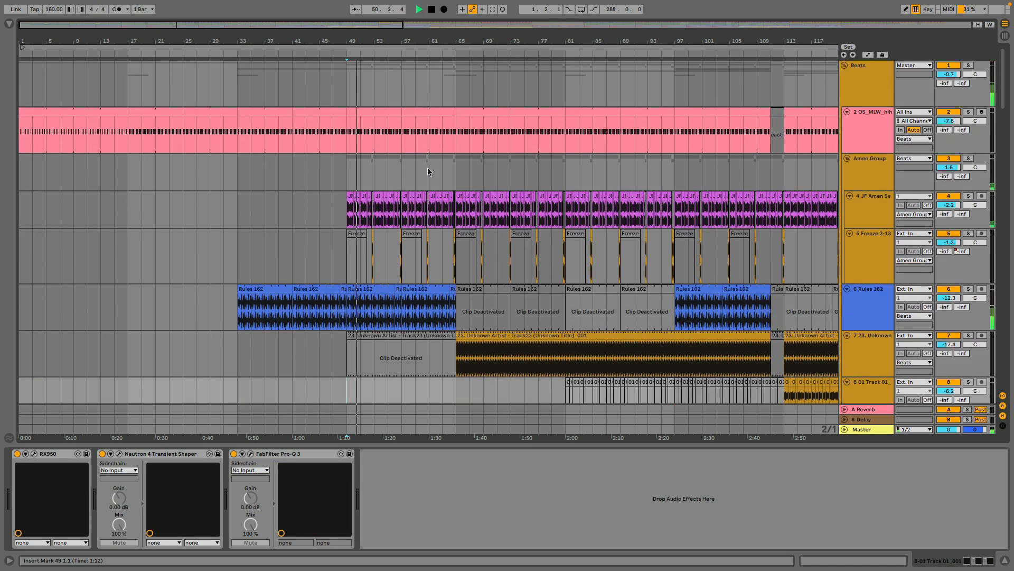
left_click(871, 304)
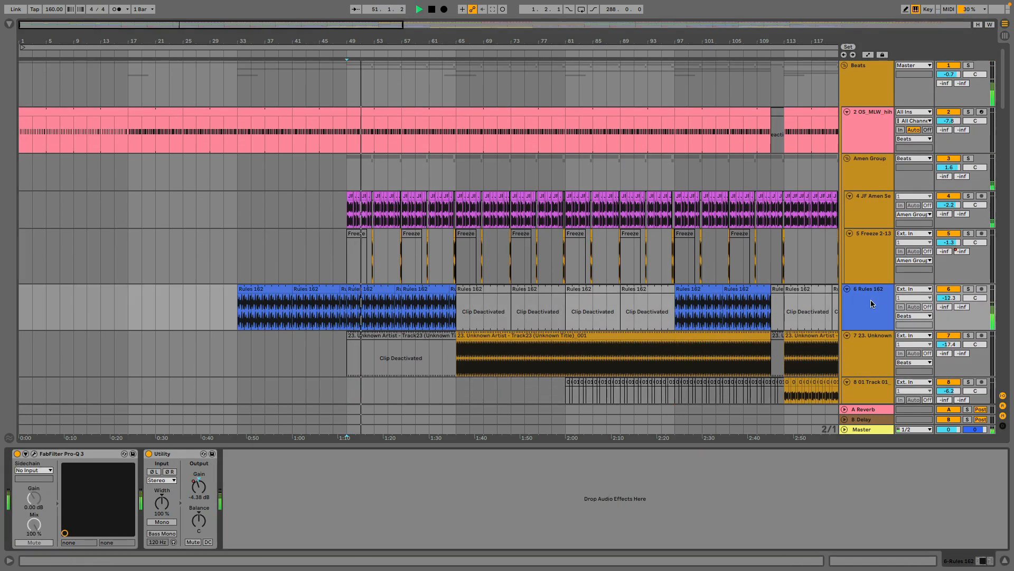
right_click(196, 486)
left_click(206, 490)
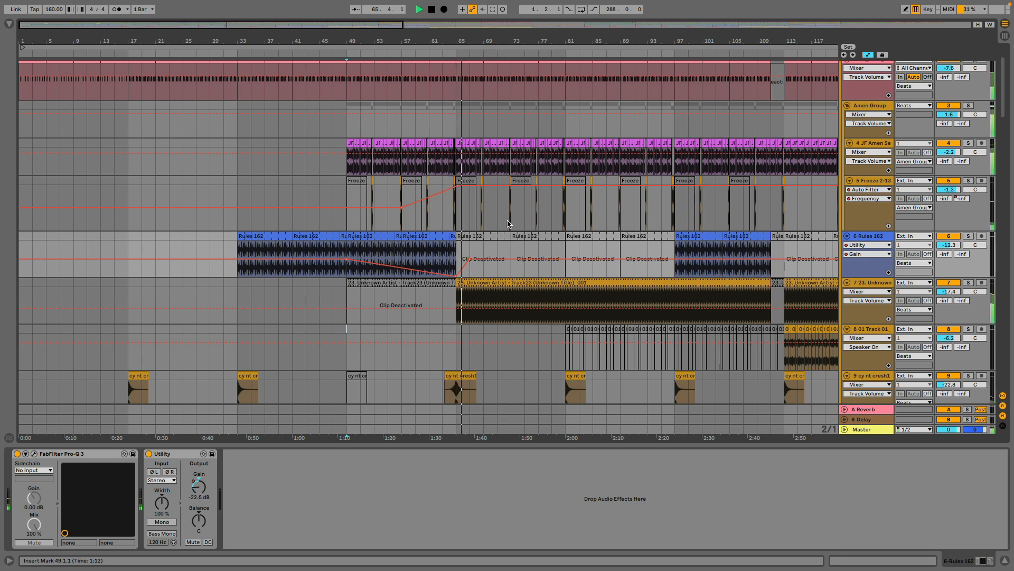
left_click(868, 55)
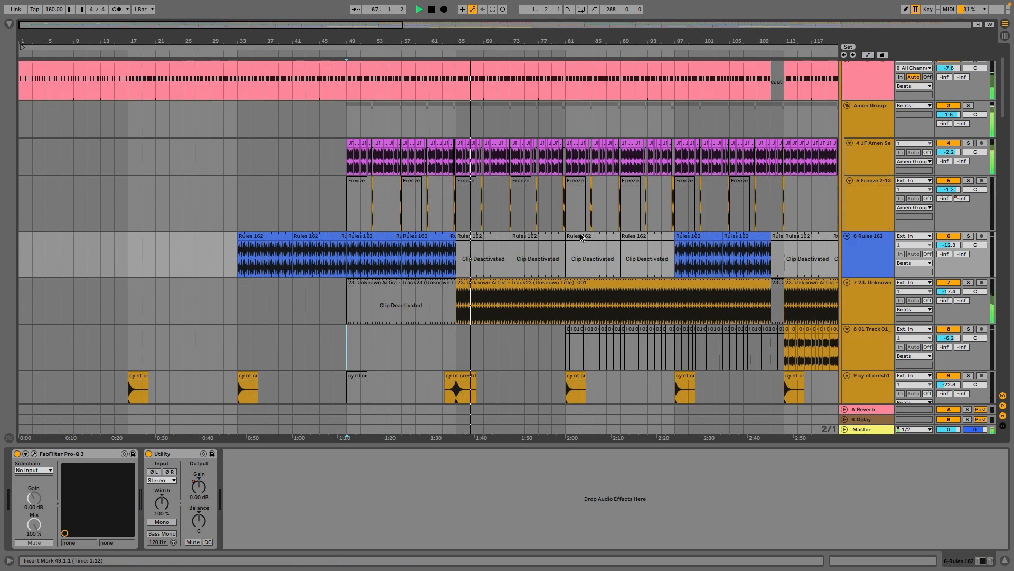
key("space")
Play the arrangement from bar 81 and from bar 97, following the purple and yellow clips on track 35.
left_click_drag(1004, 95, 1005, 315)
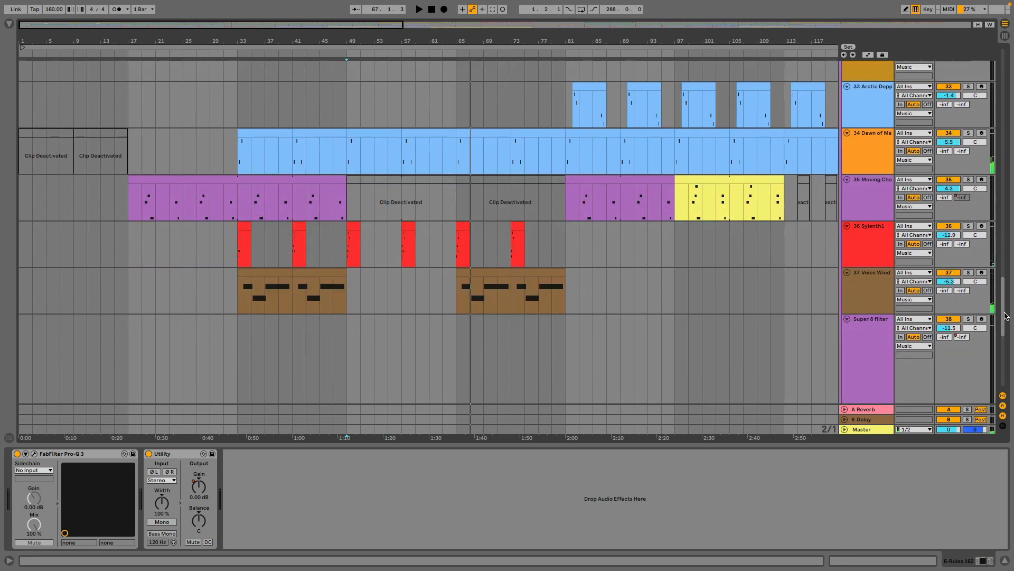
left_click(568, 214)
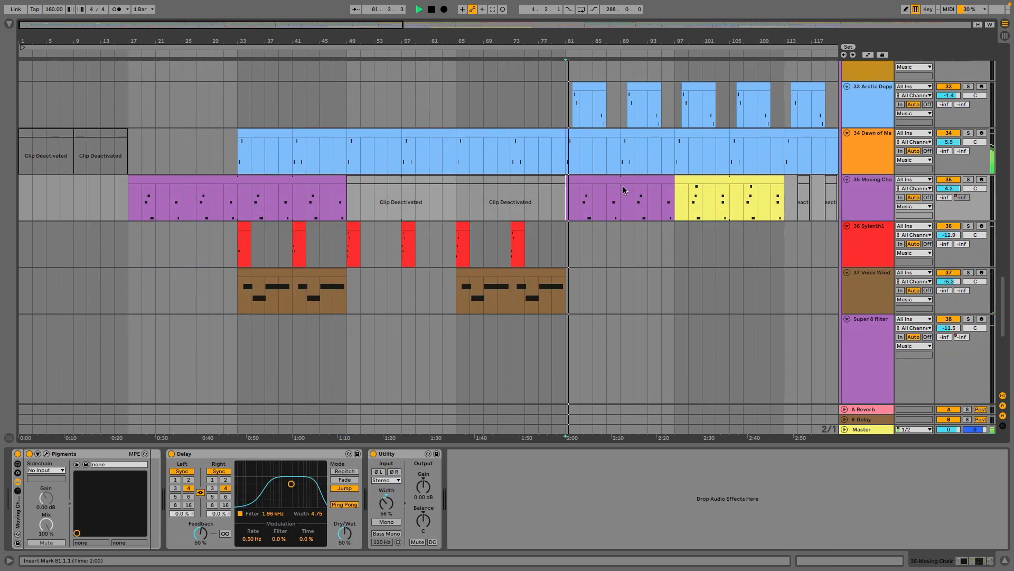
left_click_drag(587, 41, 509, 69)
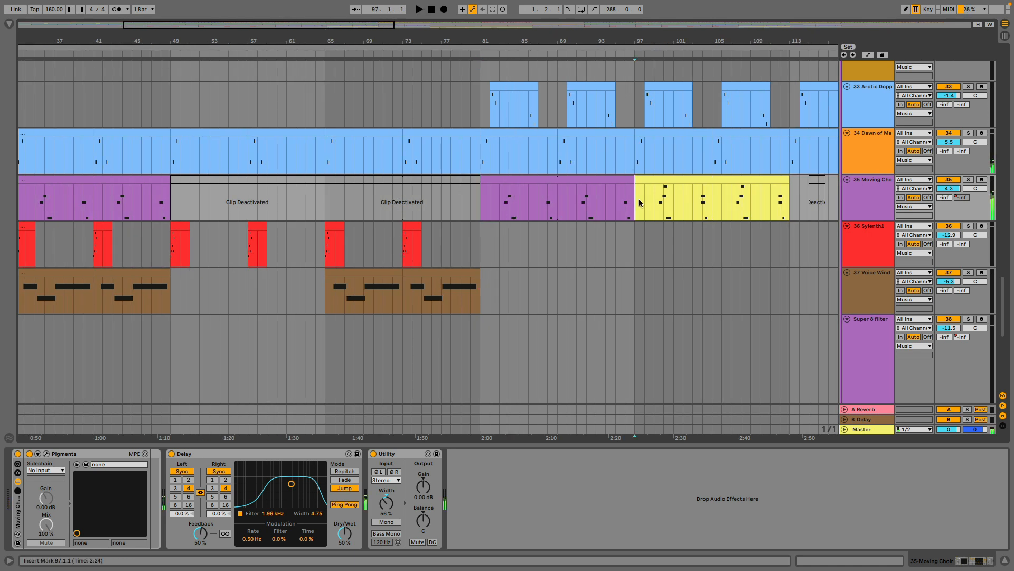
scroll(639, 202, "up", 3)
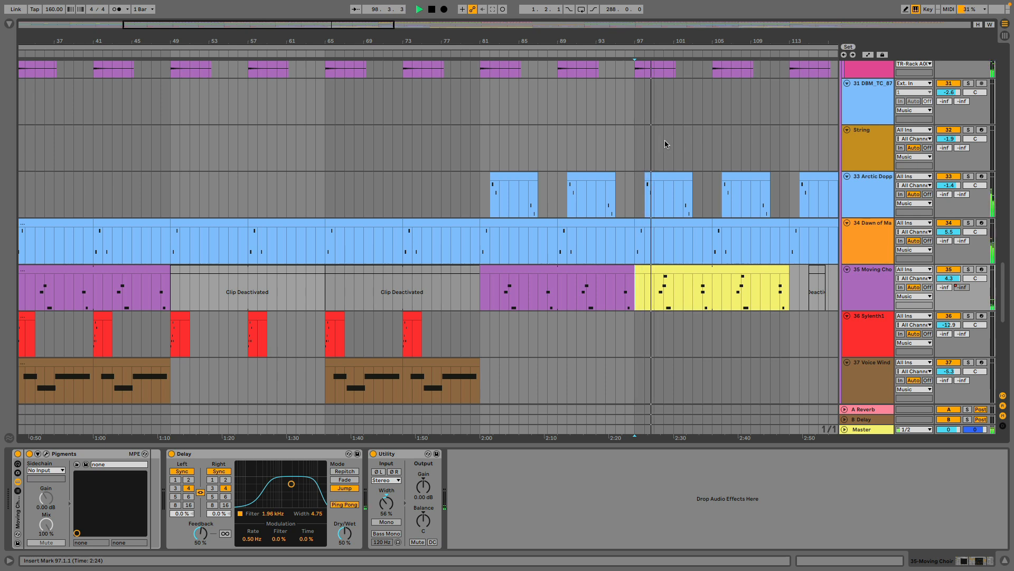
left_click_drag(713, 38, 447, 24)
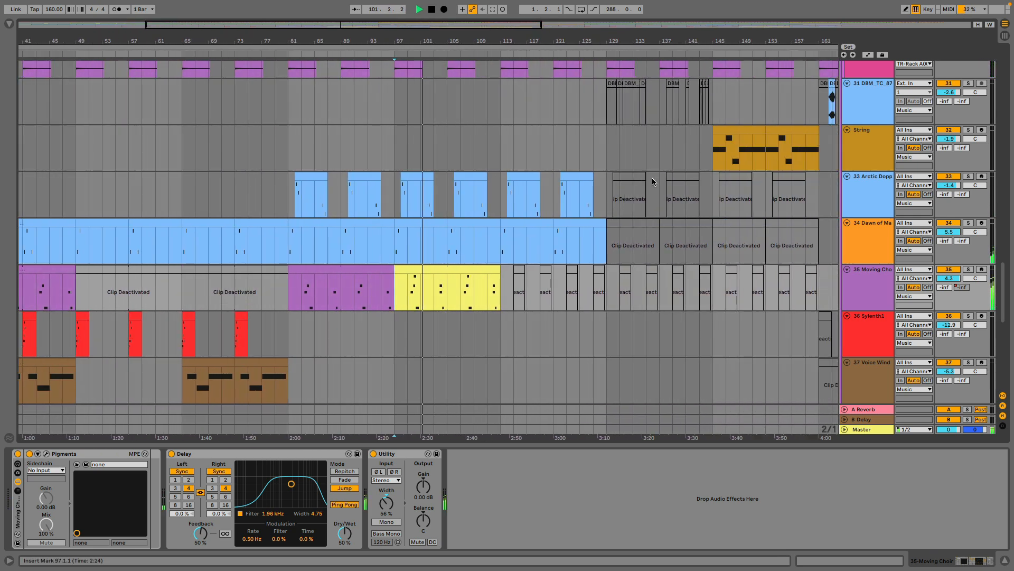
Play the arrangement from bar 113 and examine which music and vocal clips are active or deactivated in that section.
scroll(652, 178, "up", 4)
left_click(503, 227)
key("space")
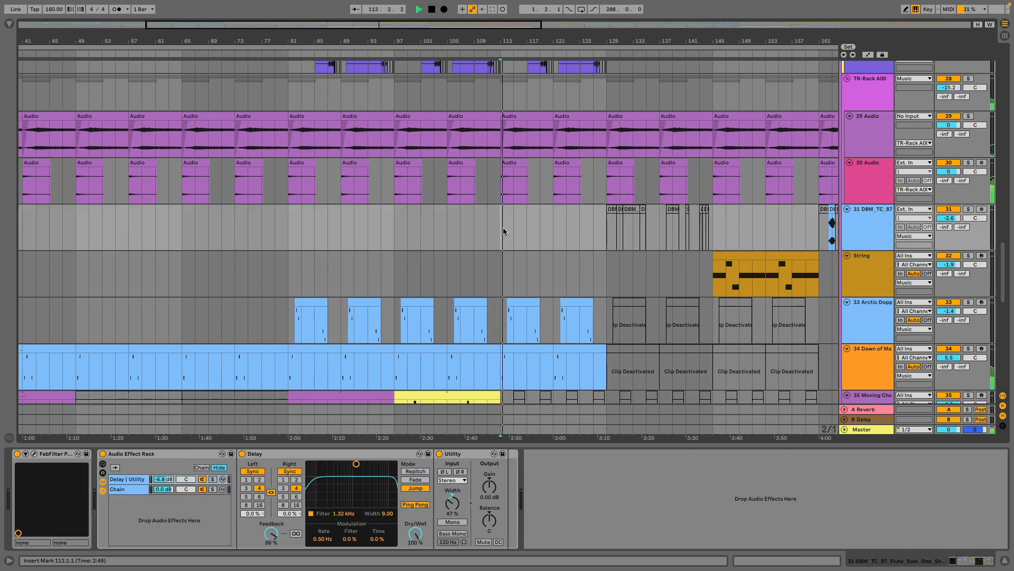
scroll(508, 229, "up", 6)
scroll(509, 230, "up", 8)
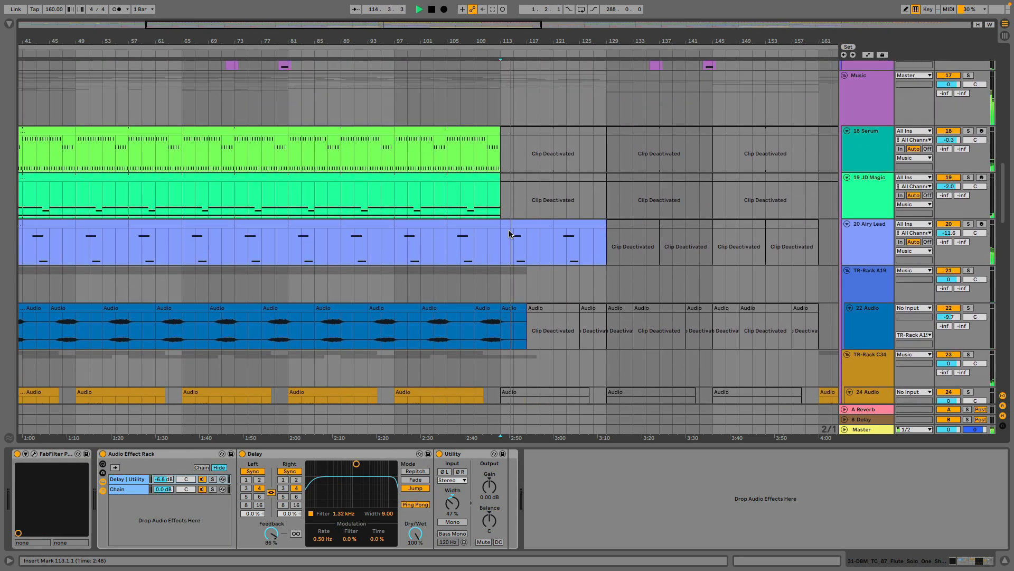
scroll(515, 202, "down", 15)
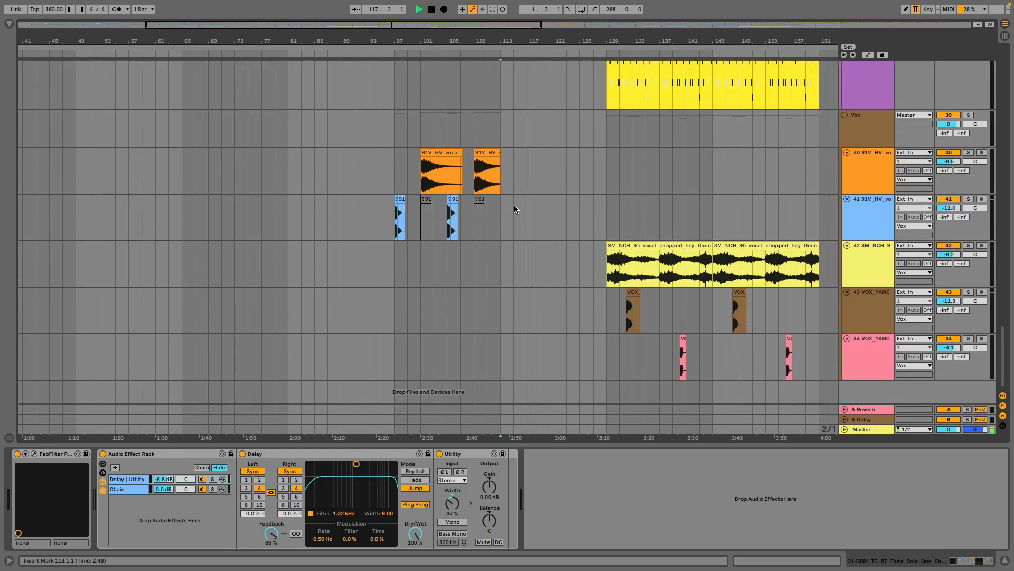
scroll(514, 205, "up", 15)
scroll(514, 205, "up", 12)
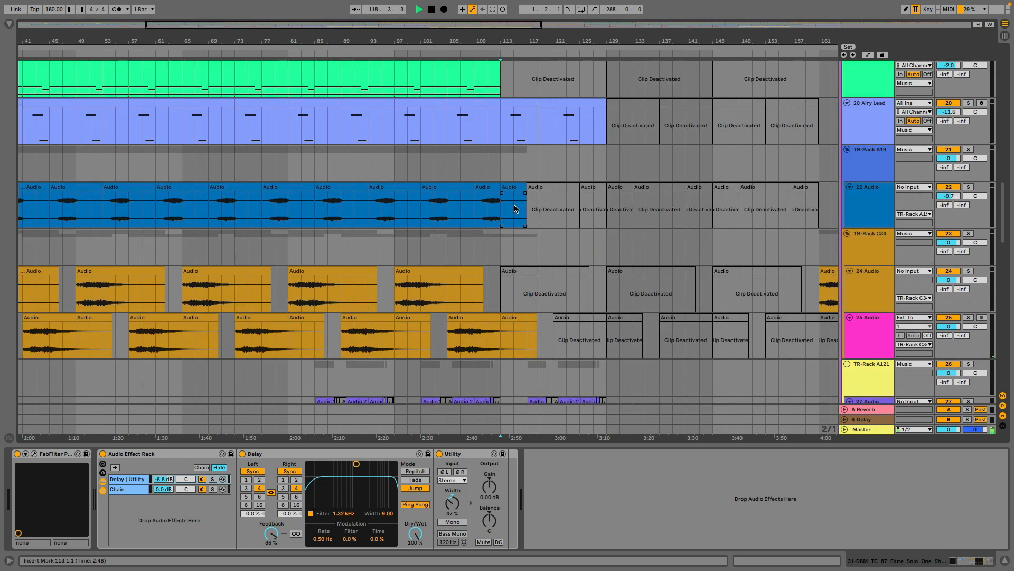
Examine the beats, crash and Serum bass clips in the section from bar 113 while it keeps playing.
scroll(514, 205, "up", 4)
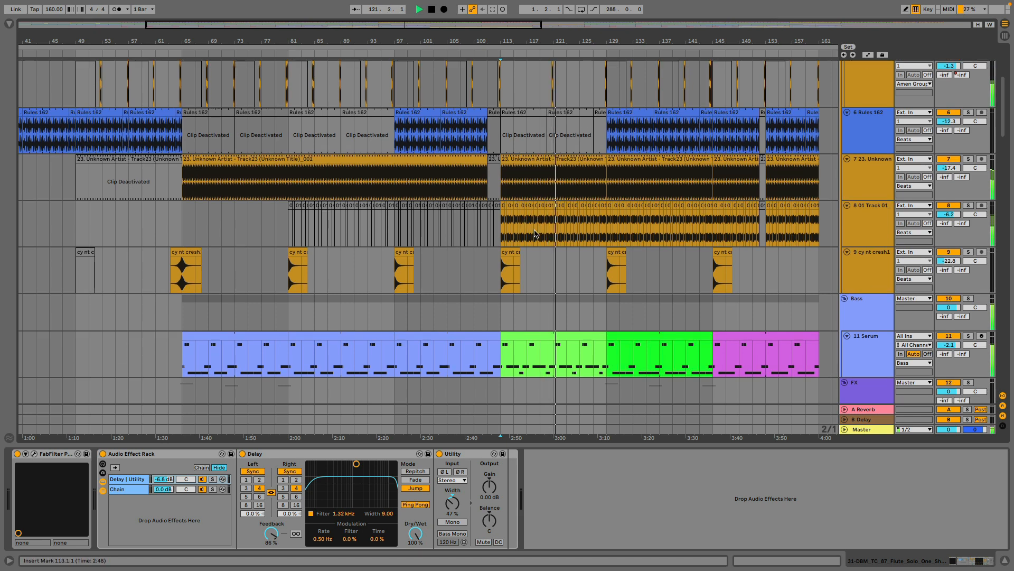
scroll(535, 233, "up", 5)
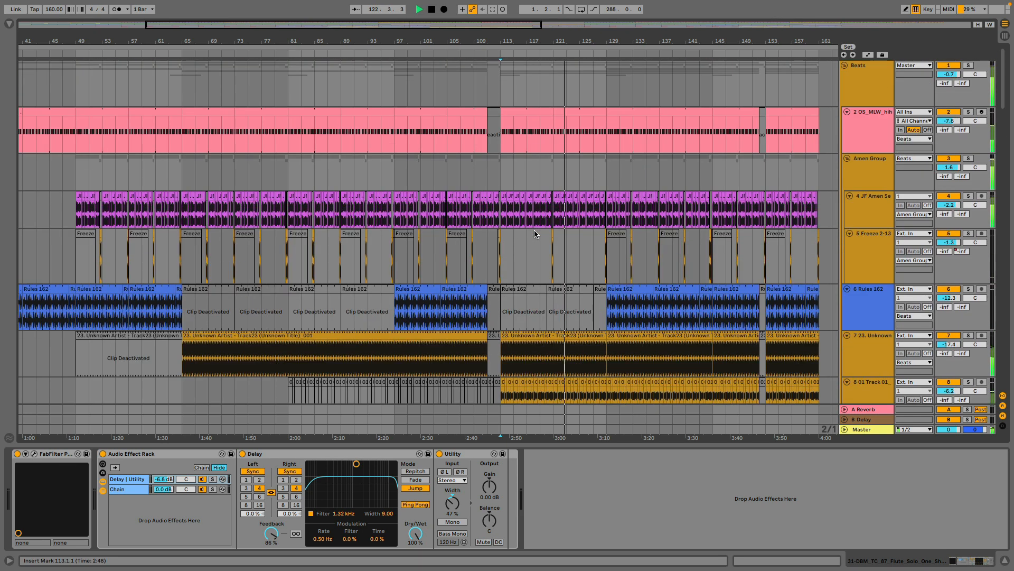
scroll(534, 230, "down", 4)
scroll(534, 229, "down", 4)
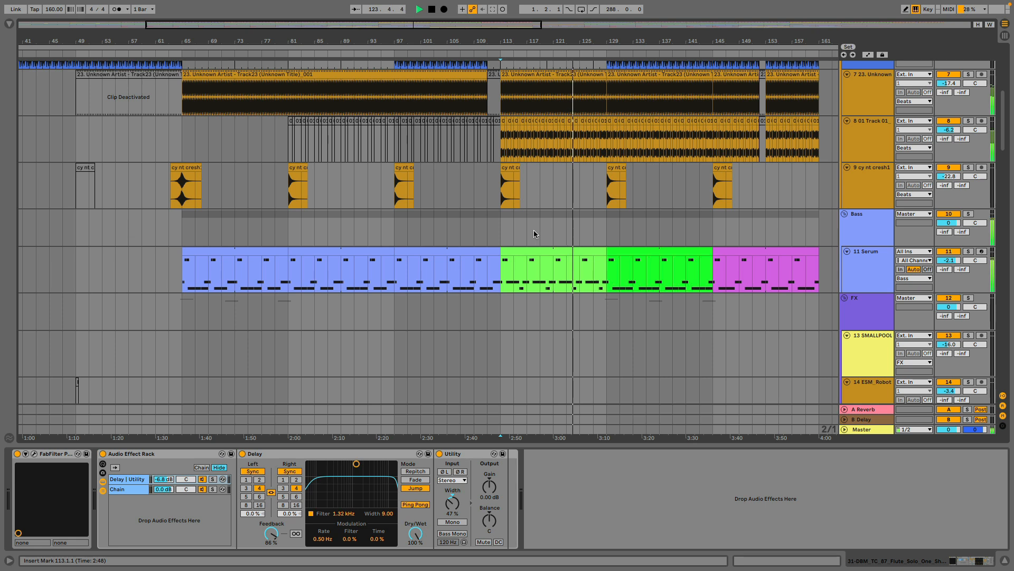
Play the arrangement from bar 129, reviewing which drum, bass, FX and music clips are active in that section.
left_click(607, 200)
key("space")
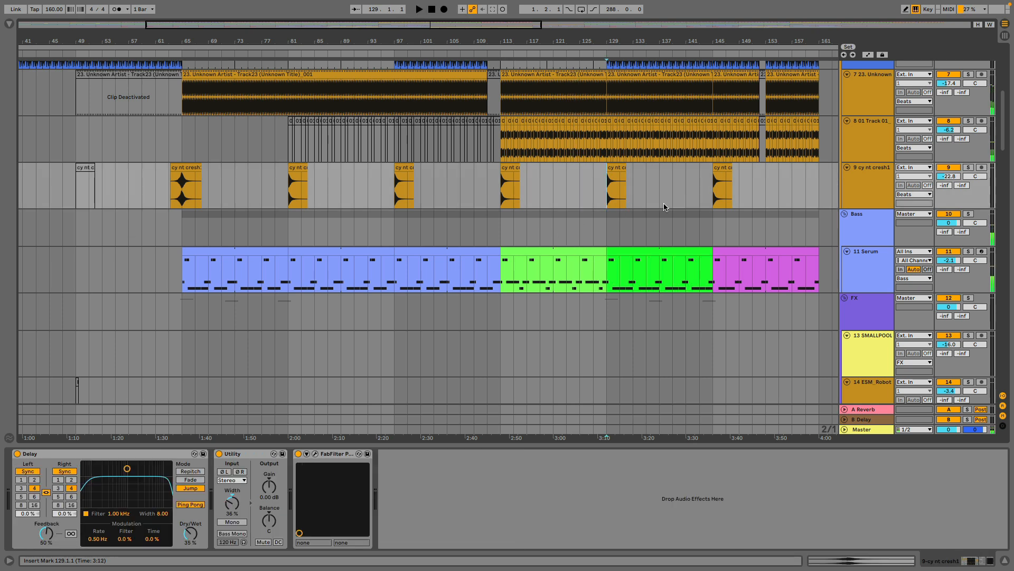
key("space")
scroll(665, 209, "up", 4)
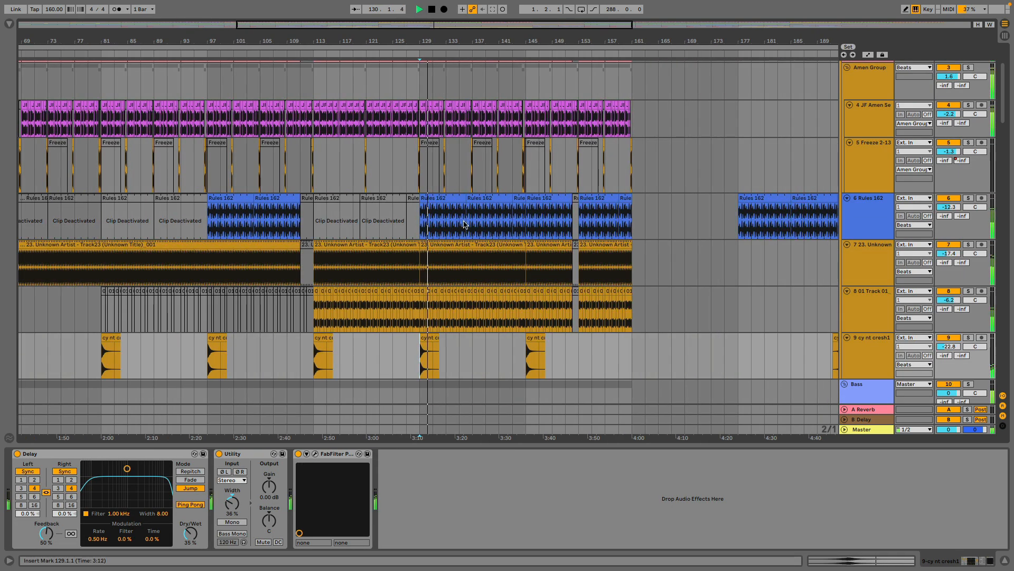
scroll(464, 221, "down", 15)
scroll(464, 221, "down", 4)
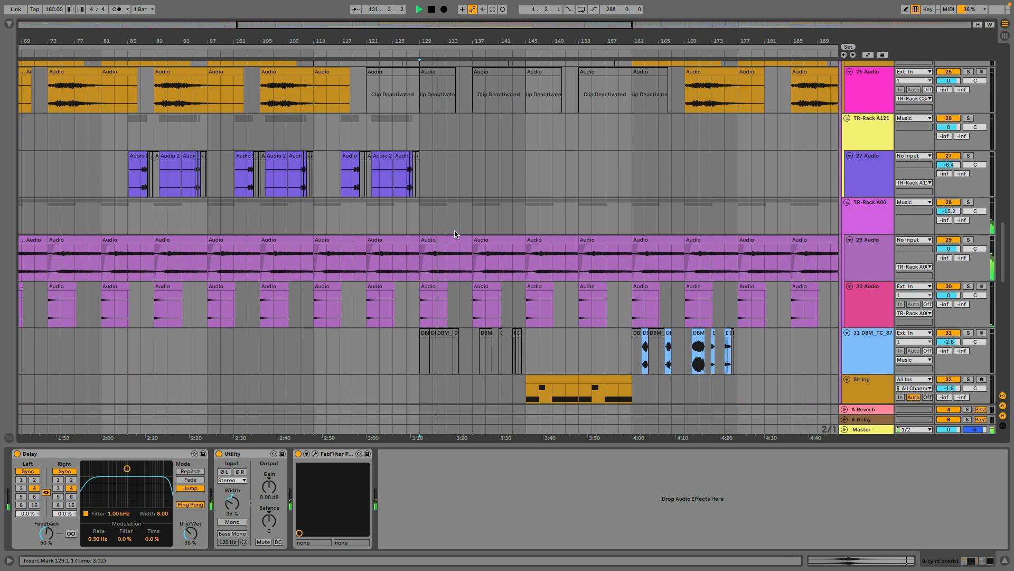
scroll(454, 230, "up", 12)
scroll(456, 228, "up", 6)
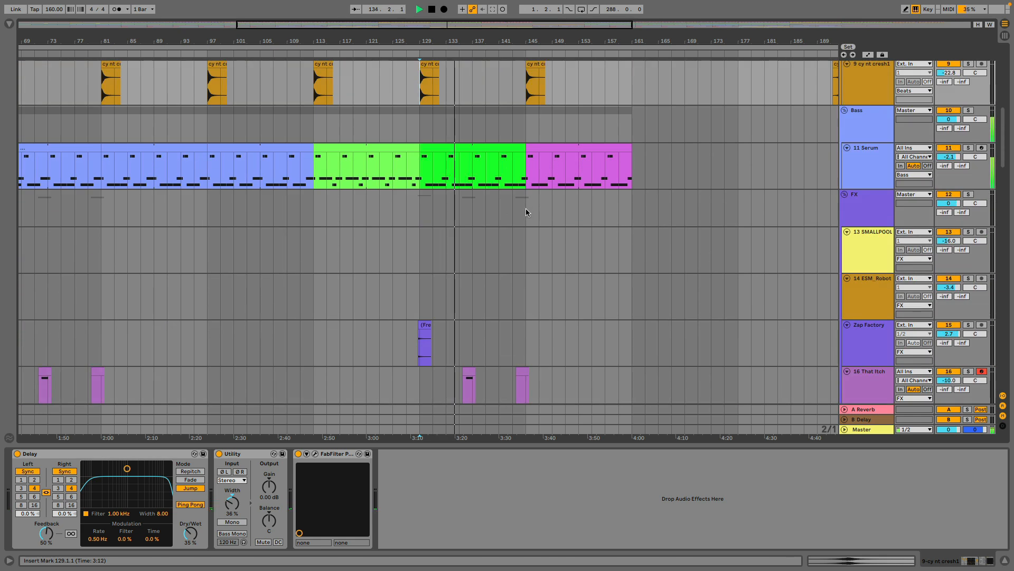
Play the arrangement from bar 145, examining the String part and the pink Serum bass clip that enter there.
left_click(526, 209)
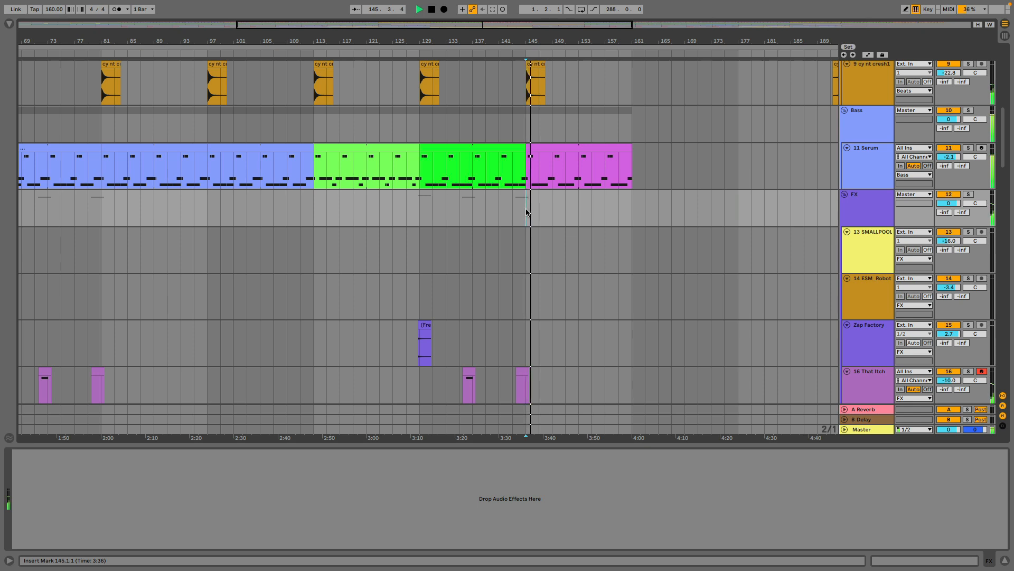
scroll(526, 212, "down", 15)
scroll(525, 209, "down", 5)
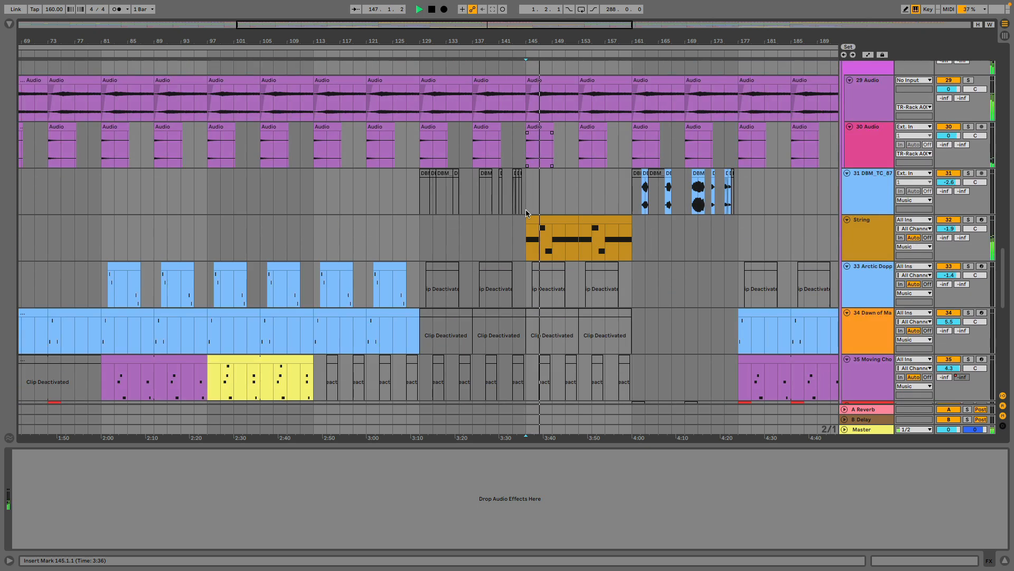
scroll(525, 206, "up", 8)
scroll(526, 207, "up", 13)
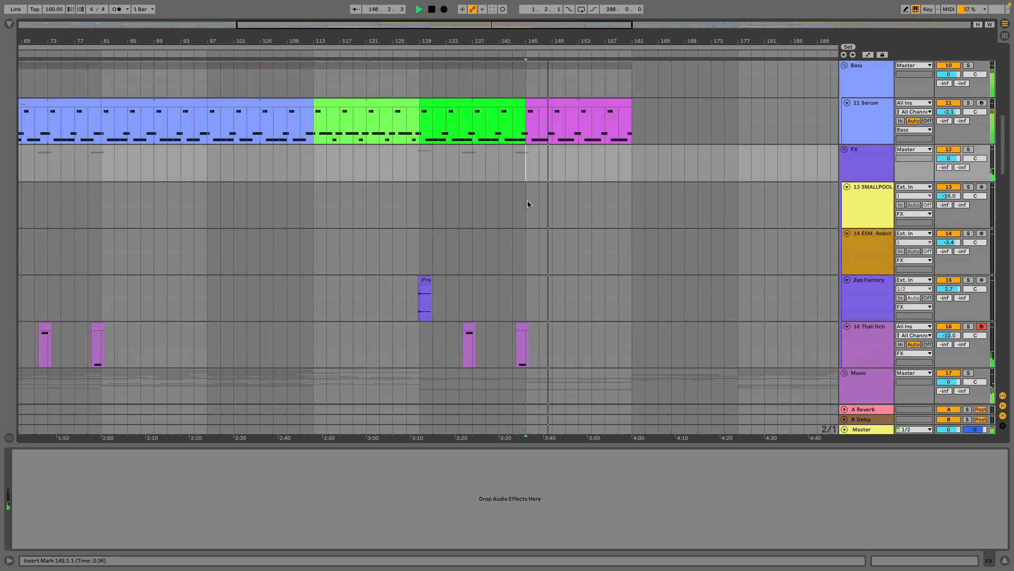
Play the breakdown from bar 161 through to the second drop at bar 193, and stop playback.
left_click(632, 266)
key("space")
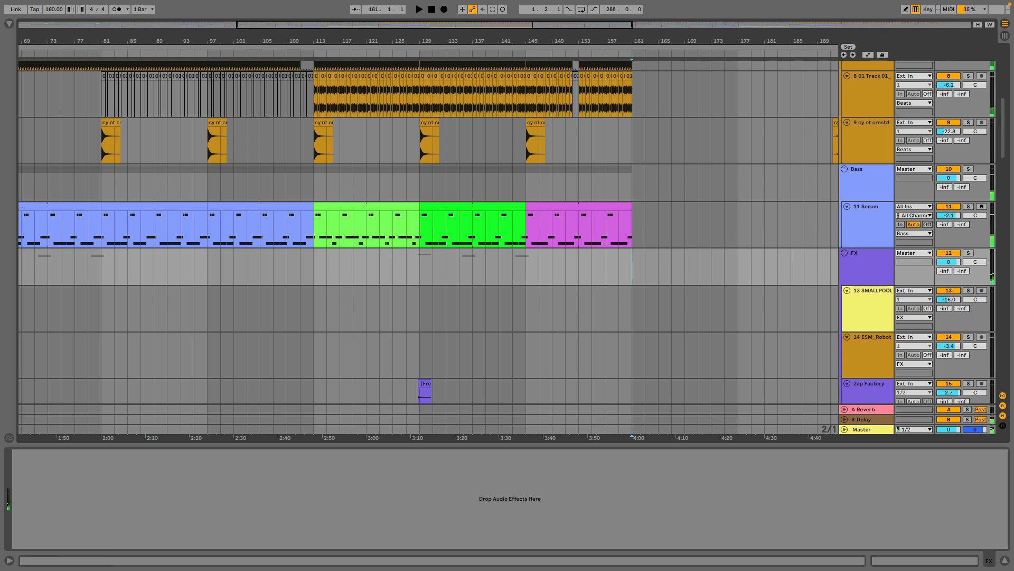
scroll(528, 158, "right", 5)
key("space")
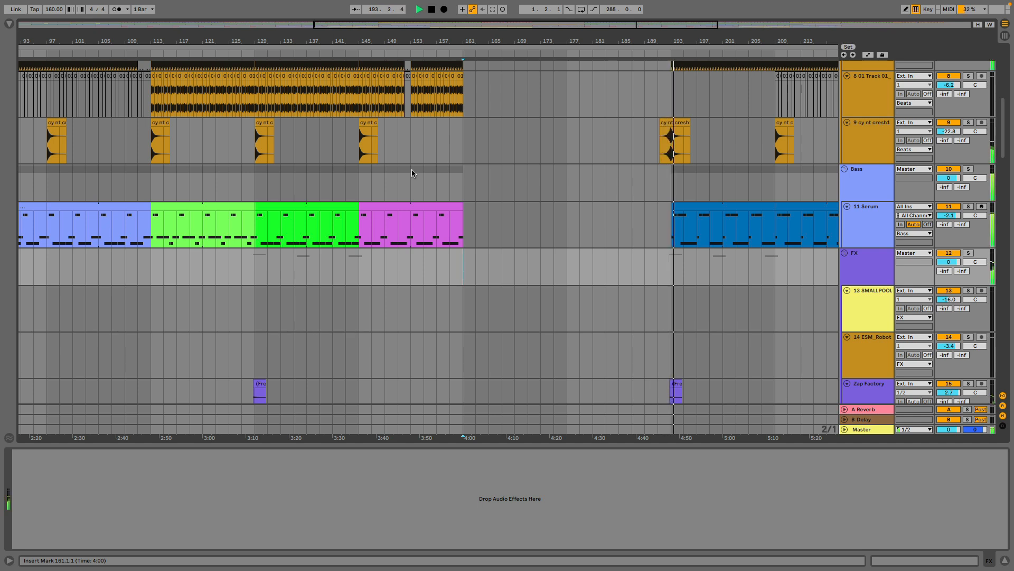
key("space")
Solo the JF Amen track, audition its drum fill from 192.3 leading into the second drop, and unsolo it.
scroll(688, 101, "up", 10)
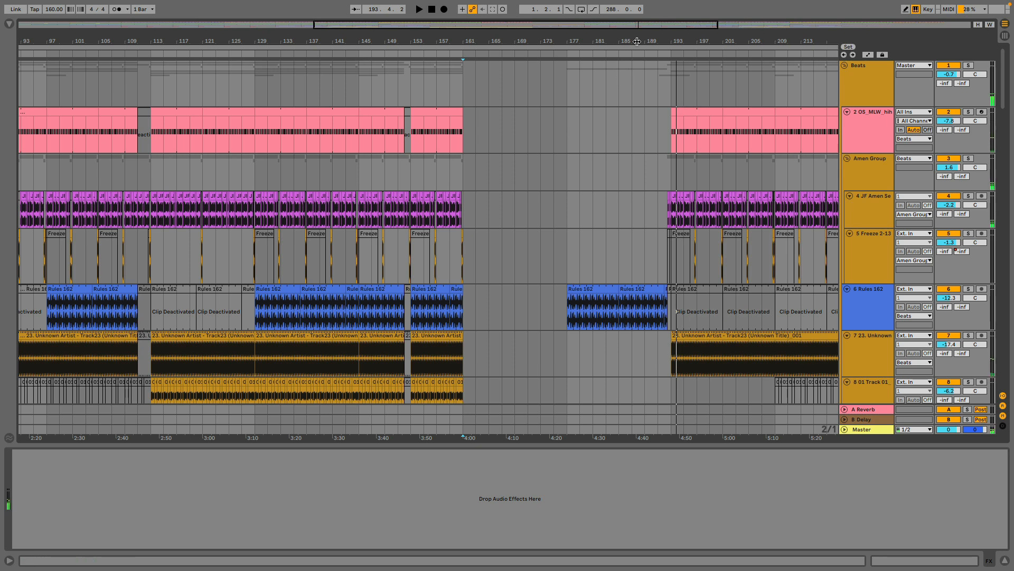
left_click_drag(670, 44, 686, 98)
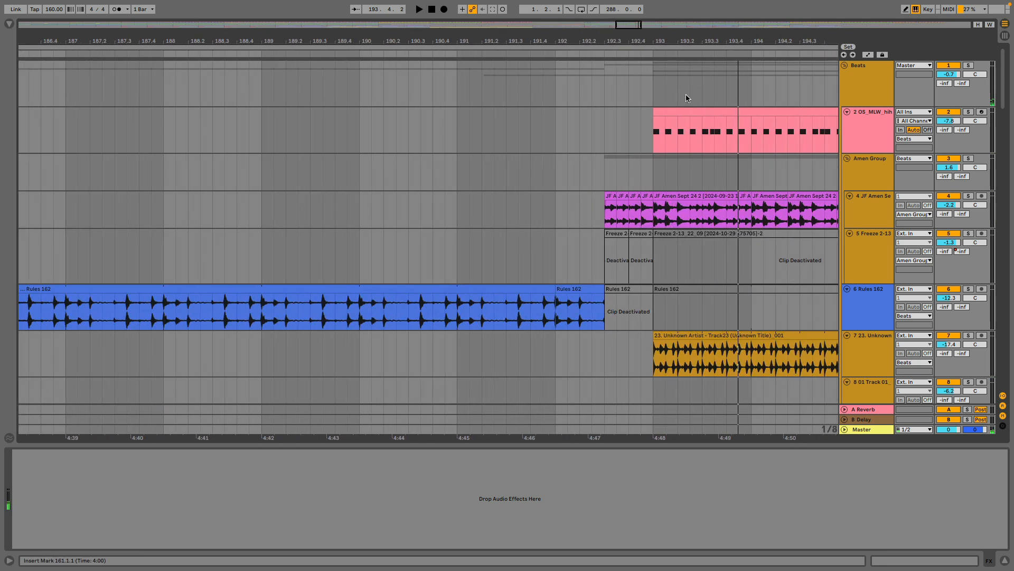
left_click(969, 196)
left_click(605, 220)
key("space")
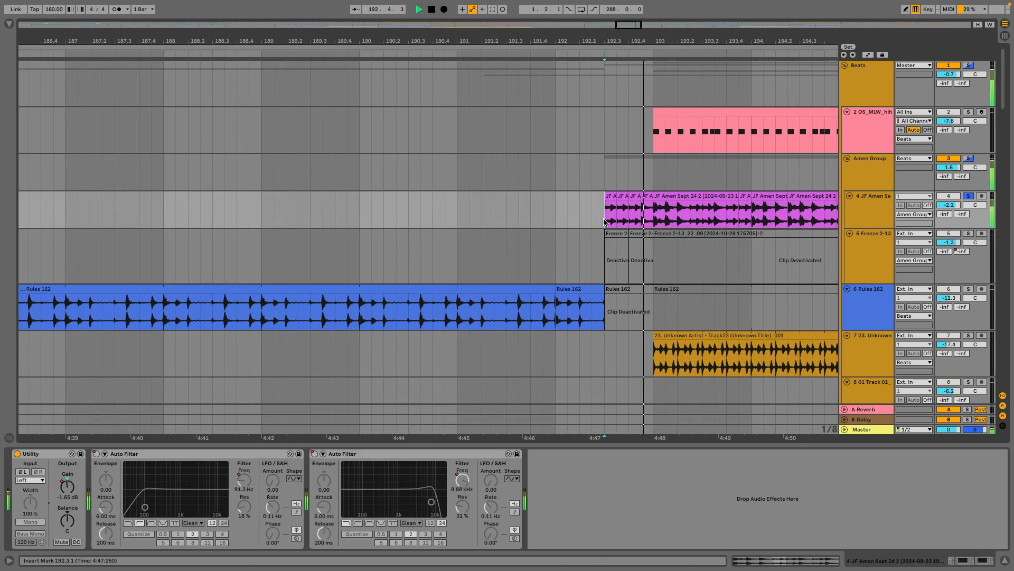
key("space")
left_click(969, 196)
Play the second drop from bar 201 and from bar 209, following the Amen, Freeze and Rules 162 clips.
left_click_drag(773, 40, 395, 4)
left_click(509, 176)
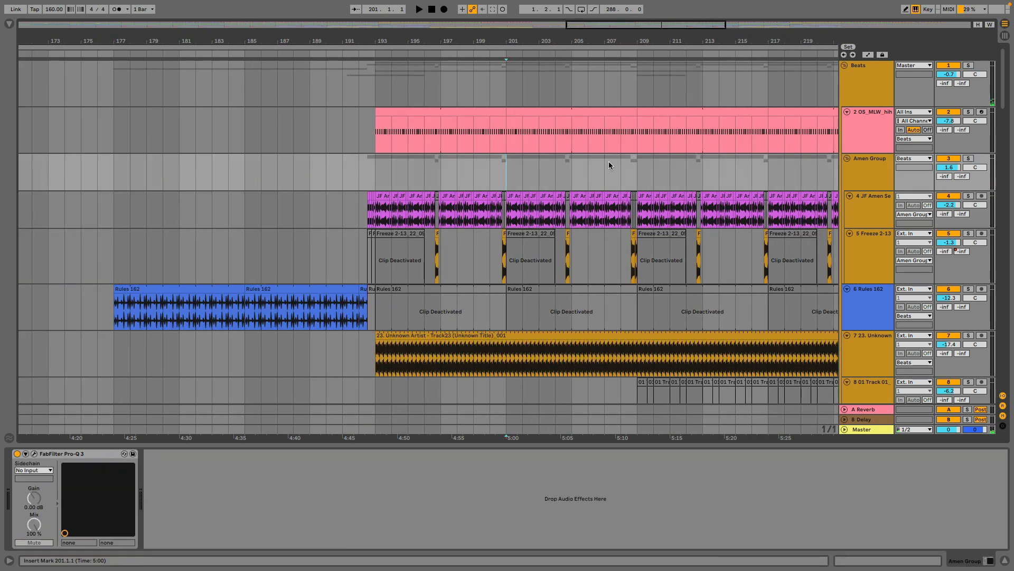
key("space")
left_click_drag(564, 43, 487, 27)
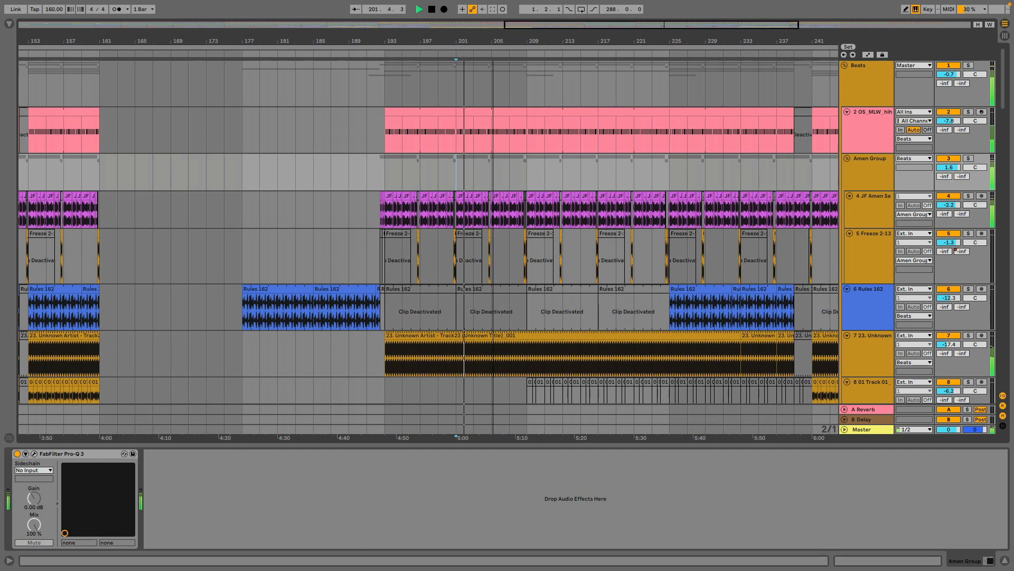
left_click(527, 185)
key("space")
key("space")
left_click_drag(651, 40, 482, 44)
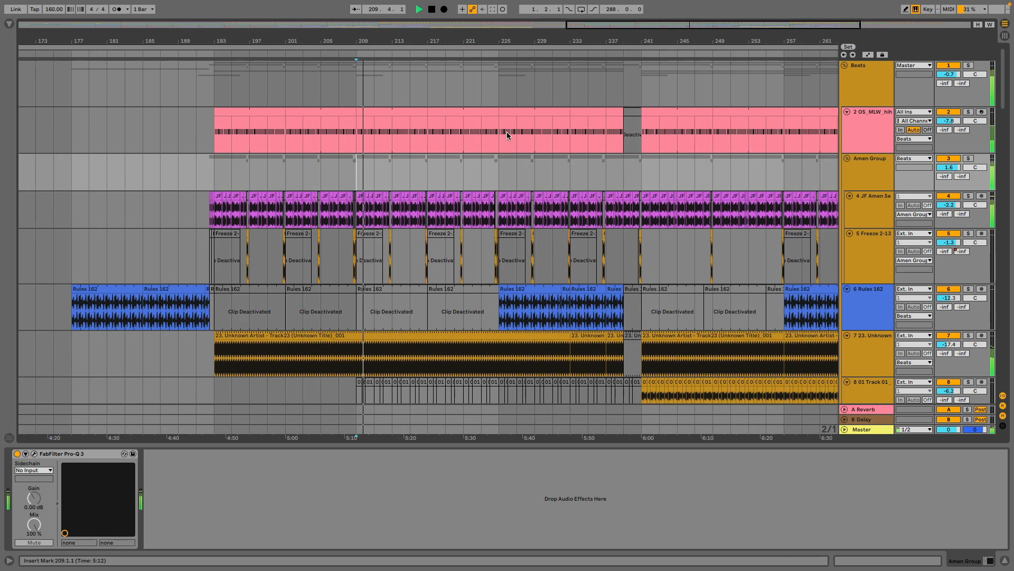
Play the arrangement from bar 225, reviewing the Rules 162 and crash clips that come in there.
left_click(497, 174)
key("space")
key("space")
scroll(630, 179, "down", 5)
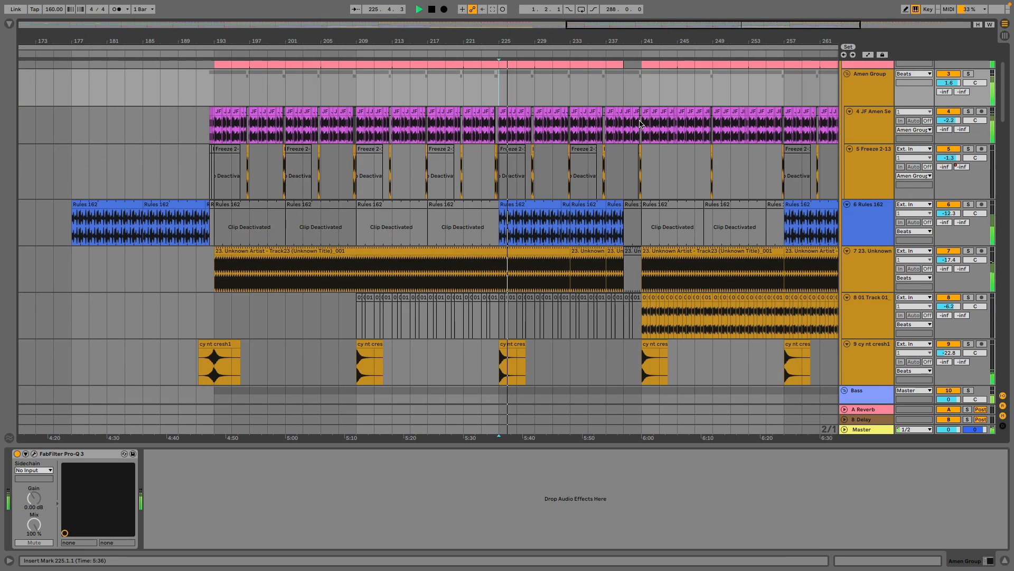
scroll(639, 134, "up", 3)
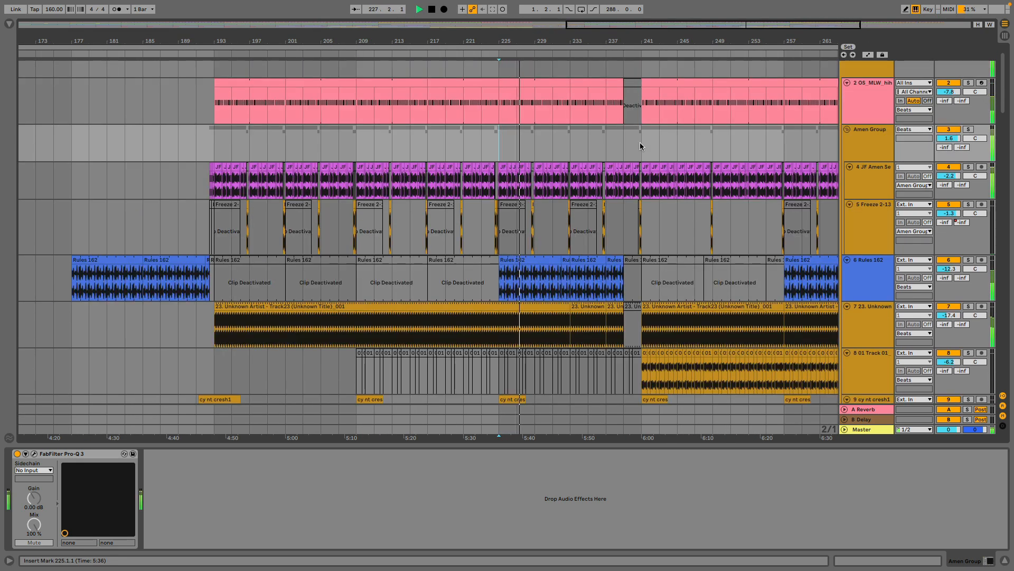
Play the arrangement from bar 241, examining the 01 Track 01 break and the light green Serum bass clip.
left_click(640, 142)
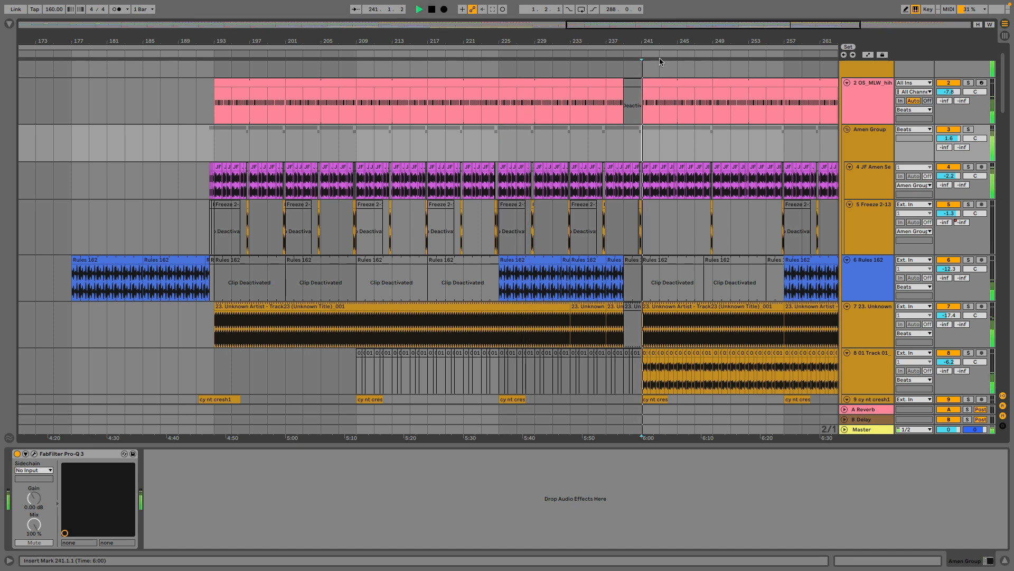
key("space")
key("space")
left_click_drag(677, 41, 544, 38)
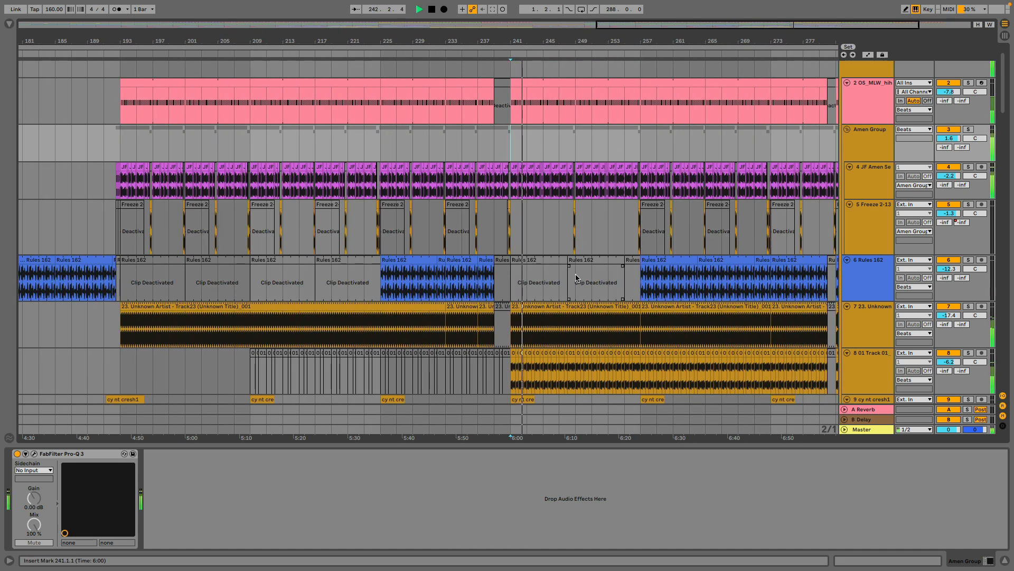
scroll(572, 266, "down", 4)
scroll(572, 264, "down", 12)
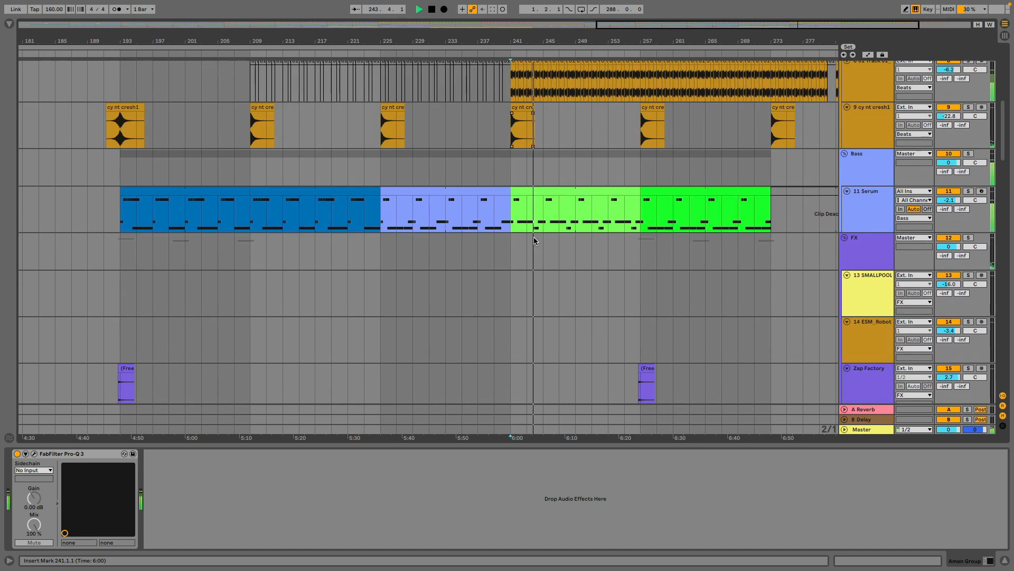
scroll(536, 249, "up", 16)
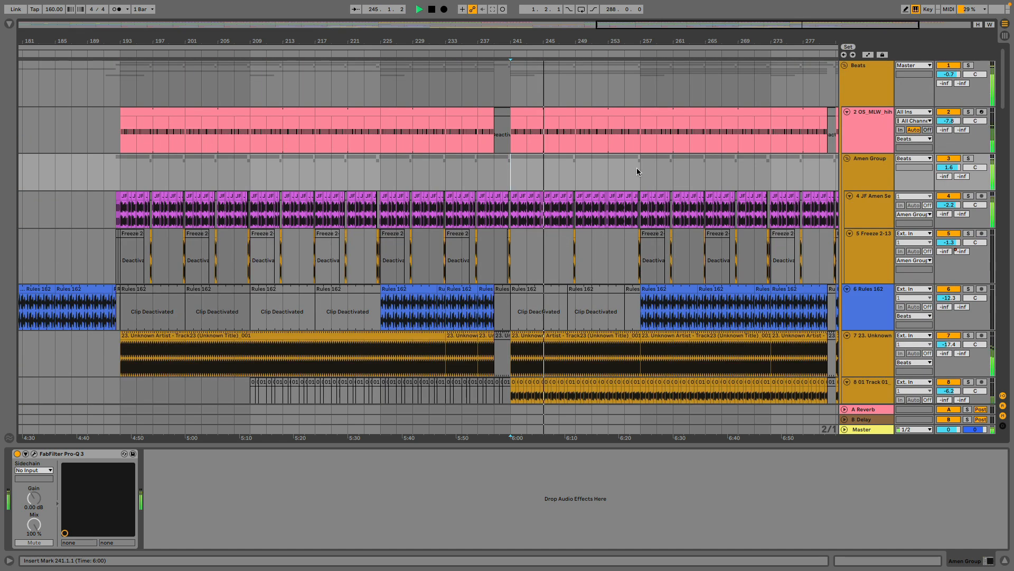
Play the final sections from bar 257 and from bar 273, and stop playback.
left_click_drag(713, 41, 583, 41)
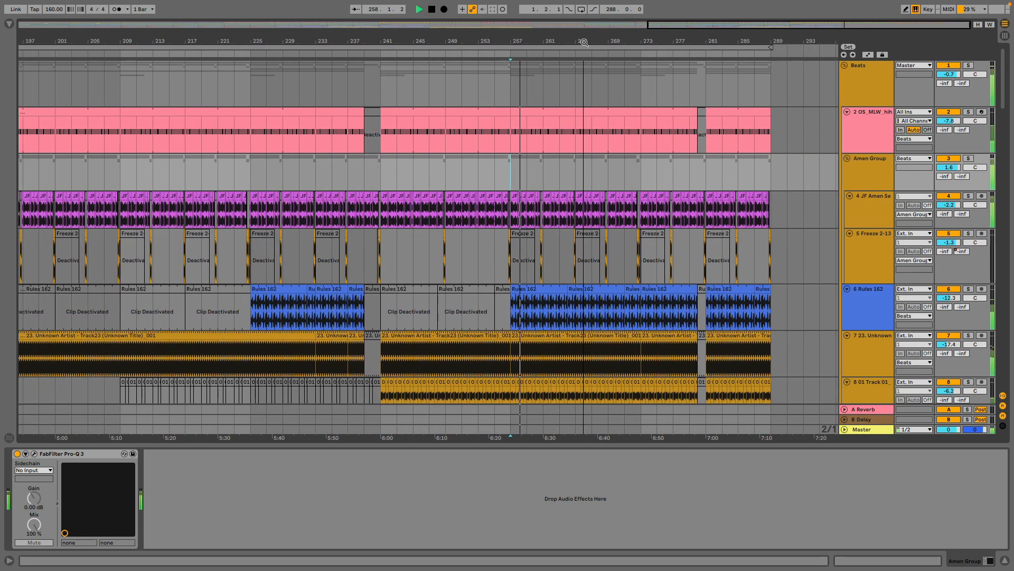
left_click(638, 180)
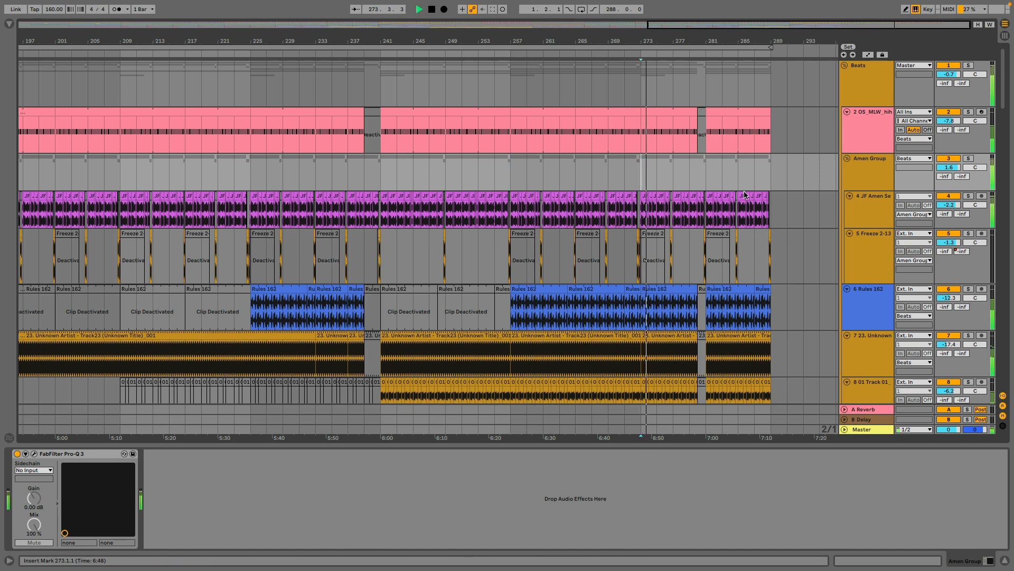
left_click_drag(997, 104, 984, 87)
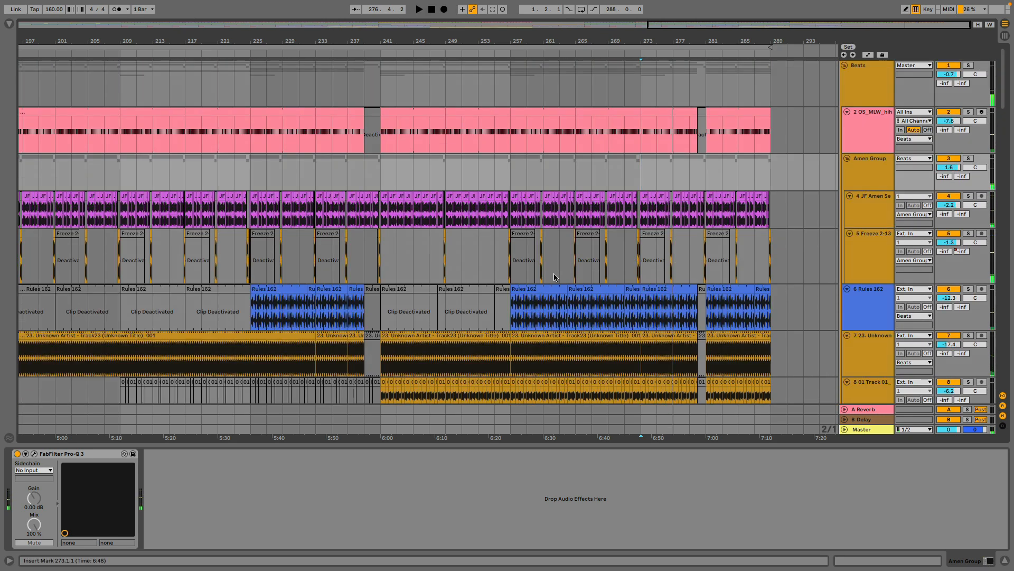